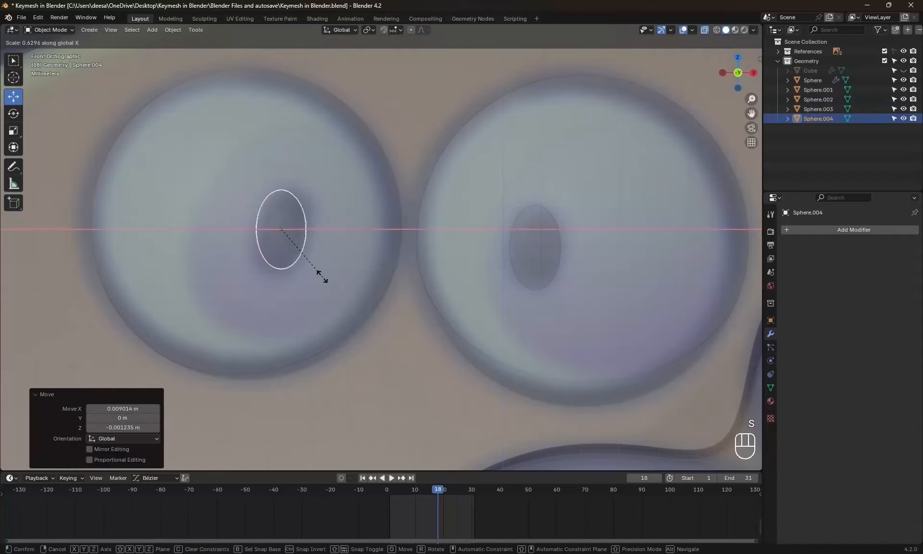
- Fit the second pupil against the front of its eyeball in top view, rotating it about -10.2°, and save the file
key(KP_3)
key(ctrl+KP_3)
shift+middle_drag(366, 284, 380, 298)
drag(284, 247, 274, 241)
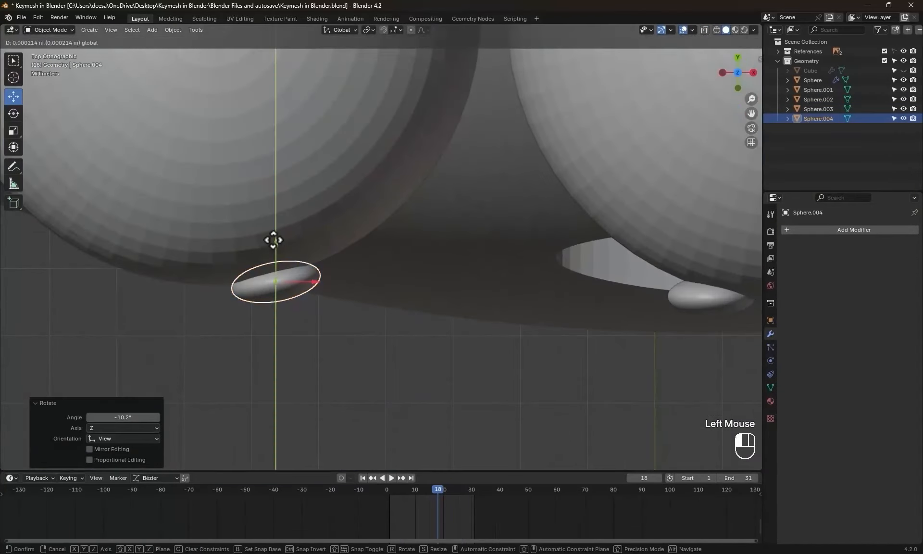
click(504, 299)
key(KP_1)
key(ctrl+s)
- Add a mesh cube in front view and shrink it uniformly around its centre
key(shift+a)
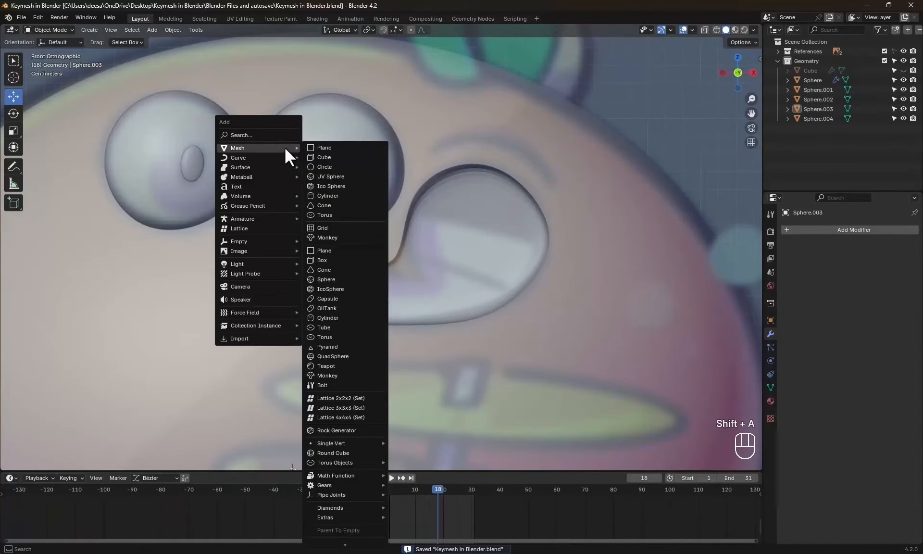
click(337, 156)
scroll(523, 298, down, 7)
key(s)
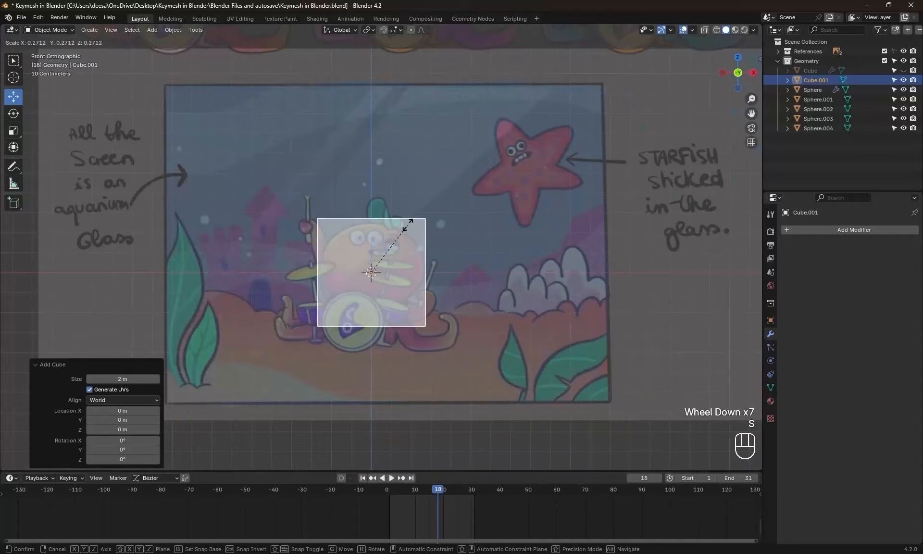
click(381, 251)
- Move the cube to the character's mouth and scale it uniformly by 0.140
scroll(381, 251, up, 3)
key(g)
shift+middle_drag(420, 329, 457, 331)
click(486, 221)
key(s)
click(446, 284)
- Place the cube over the upper part of the mouth and tilt it to match the reference teeth
scroll(448, 288, up, 3)
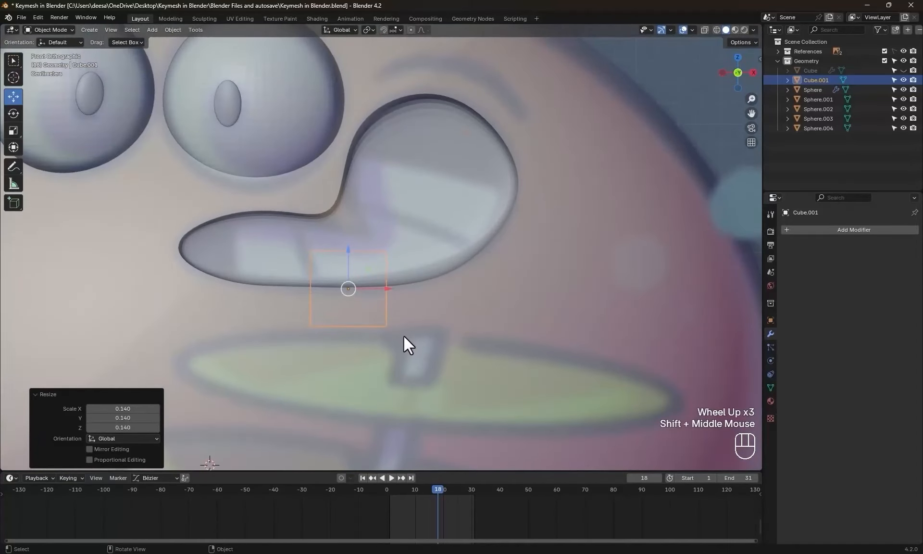
key(g)
click(469, 241)
key(r)
key(ctrl+z)
- Stretch the tilted cube into a long, thin bar across the upper mouth, finishing with an X scale of 1.245
key(s)
key(x)
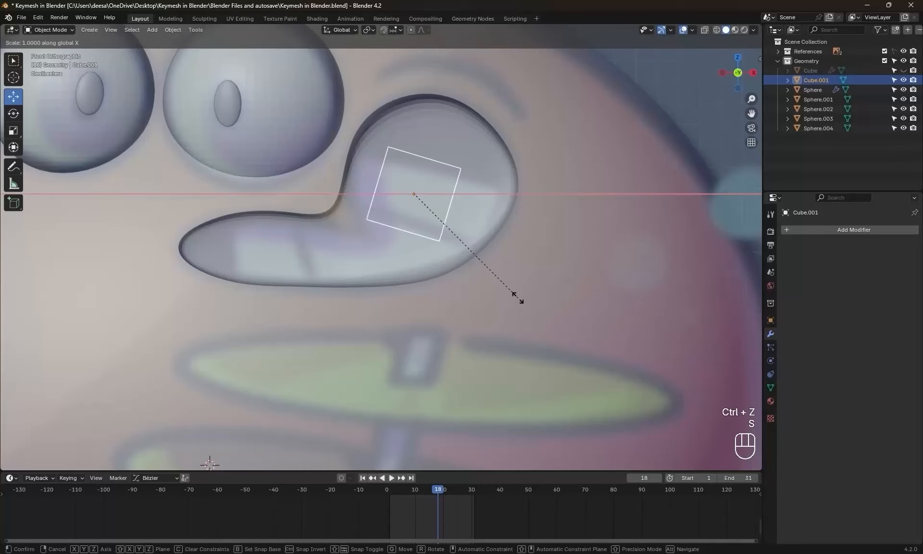
key(z)
click(3, 382)
key(s)
key(z)
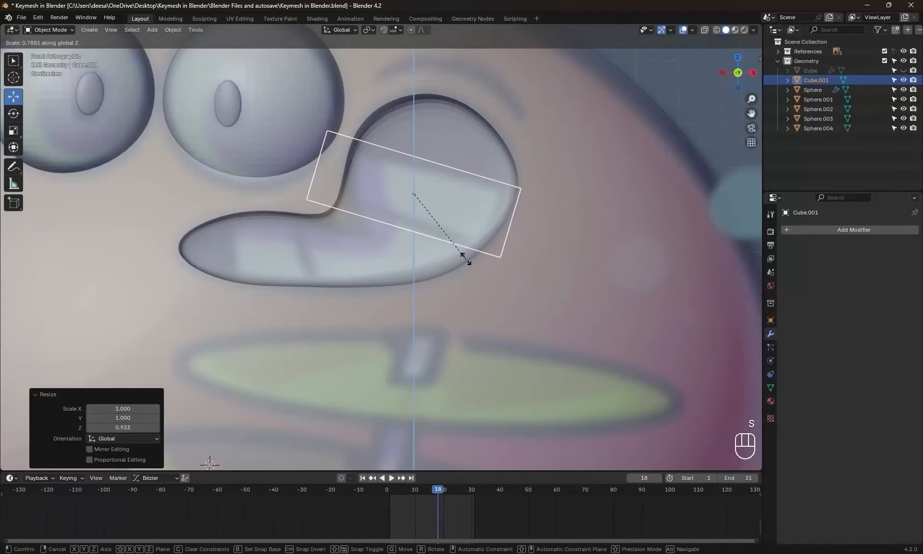
click(508, 258)
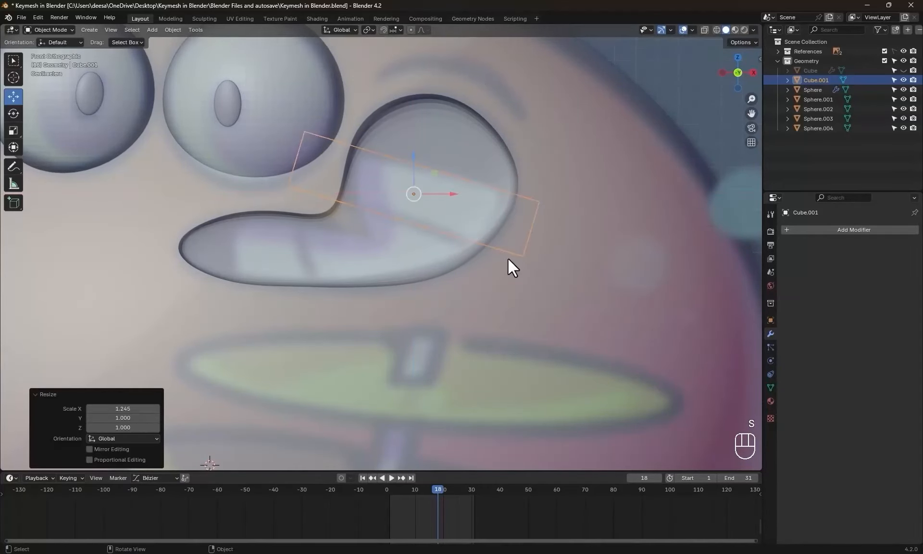
- Thin the bar in side view by scaling it 0.742 along Y
key(KP_3)
scroll(493, 265, down, 2)
scroll(493, 267, up, 1)
key(s)
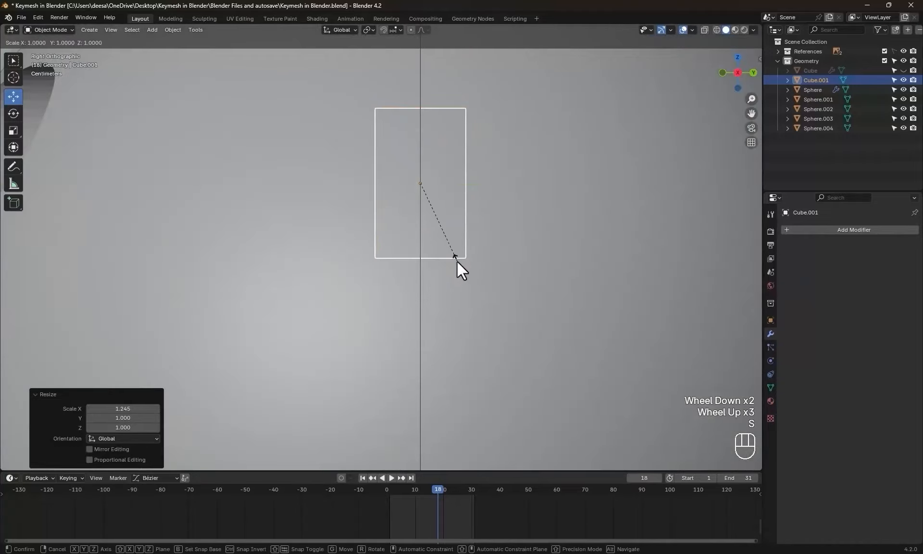
key(y)
click(443, 249)
- In Edit Mode with X-ray on, move the whole bar mesh forward along Y into the mouth opening
key(KP_1)
scroll(446, 257, up, 1)
shift+middle_drag(445, 257, 500, 256)
key(Tab)
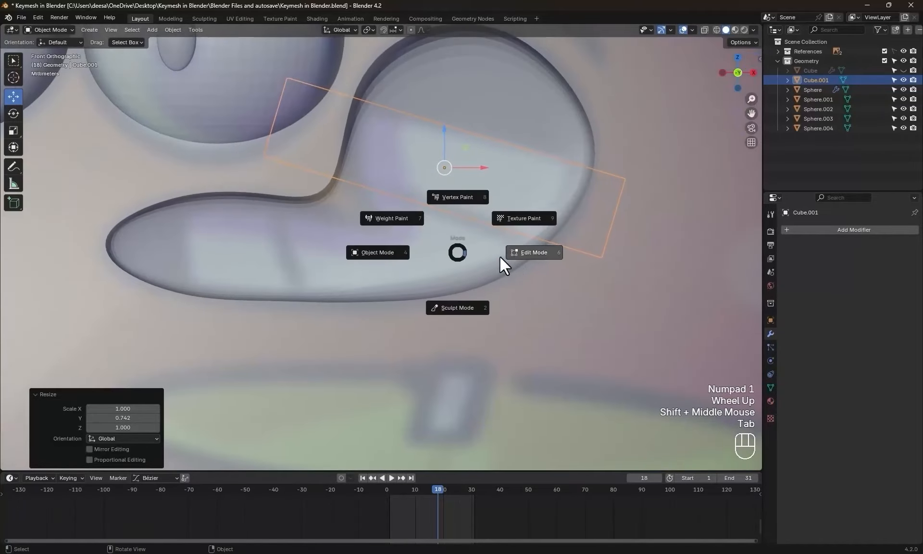
click(705, 29)
middle_drag(672, 89, 437, 268)
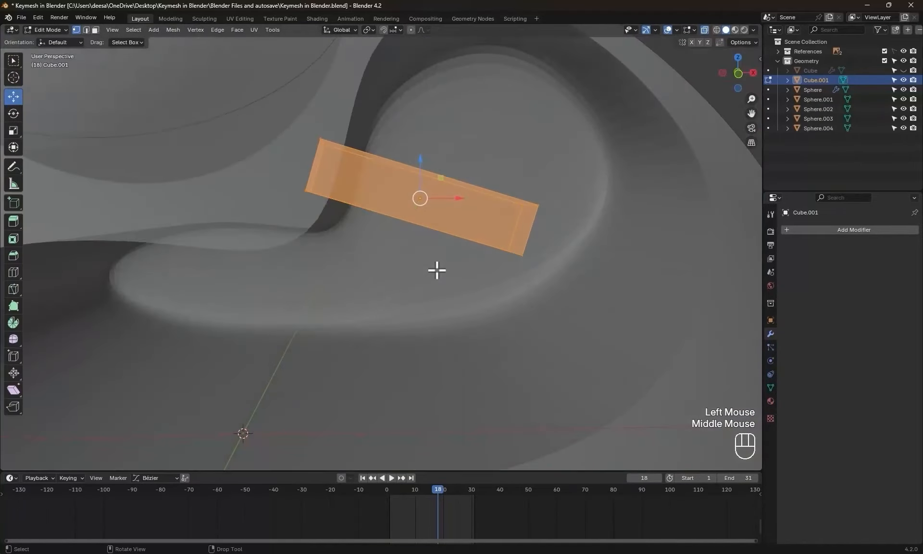
key(KP_3)
scroll(457, 208, down, 3)
drag(457, 209, 331, 211)
drag(196, 208, 195, 209)
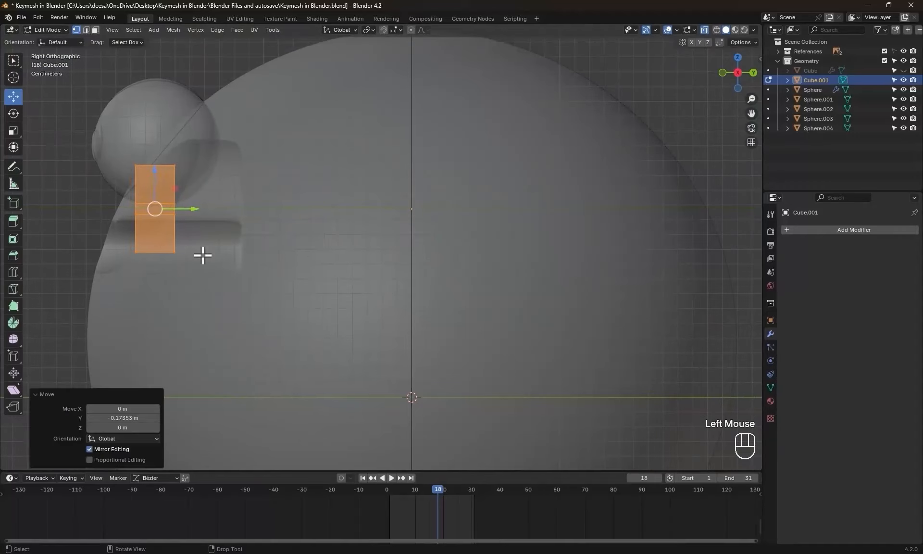
- Extrude the bar's lower face downward in front view and rotate it to follow the bend of the mouth
key(KP_1)
scroll(254, 274, up, 2)
shift+middle_drag(253, 274, 366, 253)
click(282, 231)
click(279, 245)
key(KP_1)
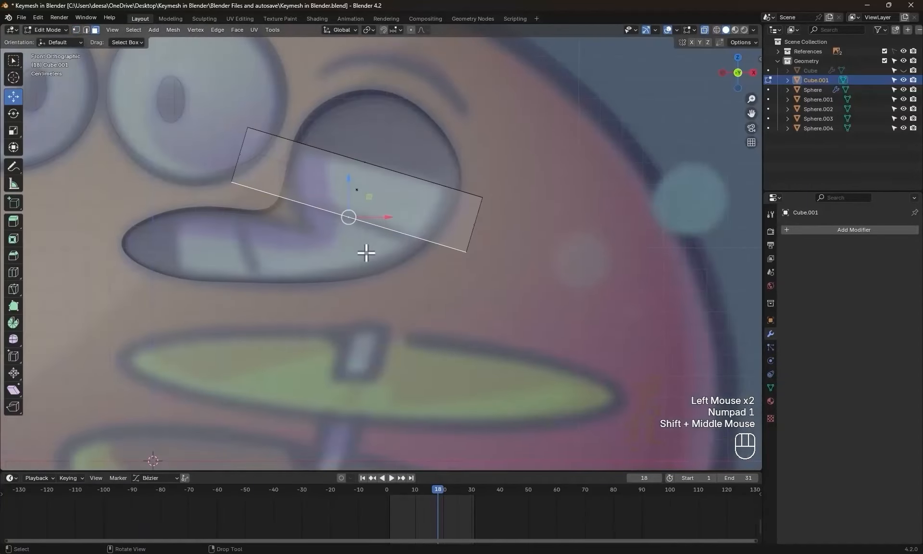
key(e)
key(r)
click(399, 288)
- Shift the extruded face toward the narrow end of the mouth and rotate it a further 10.5°
key(g)
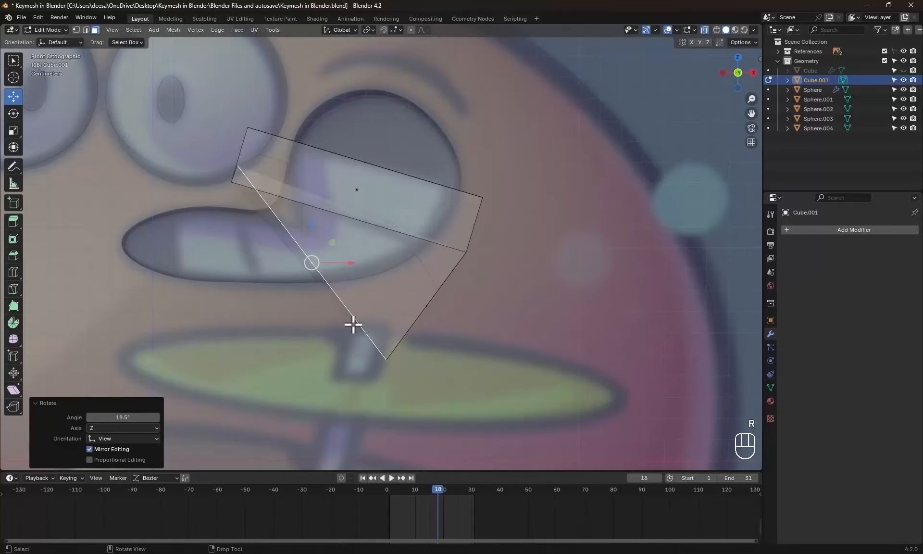
click(325, 342)
key(g)
click(319, 345)
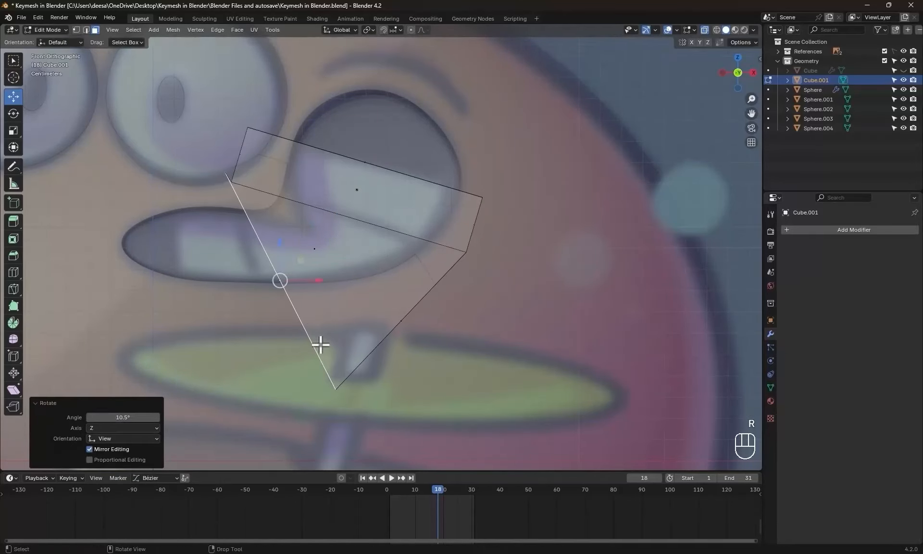
- Extrude the end face toward the narrow end of the mouth, rotating and moving it until it stands nearly vertical
key(e)
shift+middle_drag(319, 346, 381, 315)
click(316, 320)
key(r)
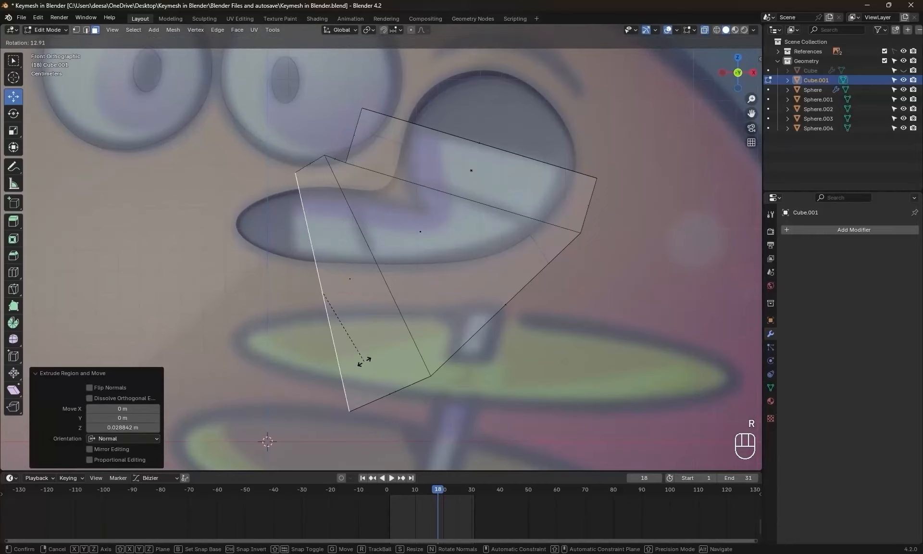
click(375, 369)
key(KP_1)
scroll(367, 340, up, 3)
shift+middle_drag(367, 340, 474, 330)
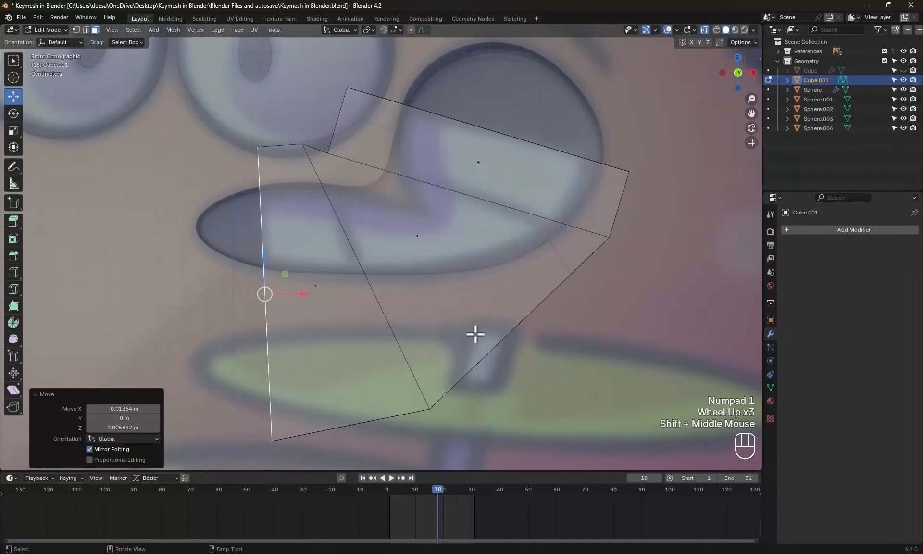
- In Object Mode with X-ray off, centre the teeth block's origin on its geometry and move it about 0.013 m along Y
click(705, 30)
scroll(453, 290, down, 5)
middle_drag(453, 290, 511, 267)
key(ctrl+alt+x)
drag(426, 253, 435, 251)
- Rotate the teeth block about 9.3° in top view to follow the curve of the face and check its fit
key(KP_7)
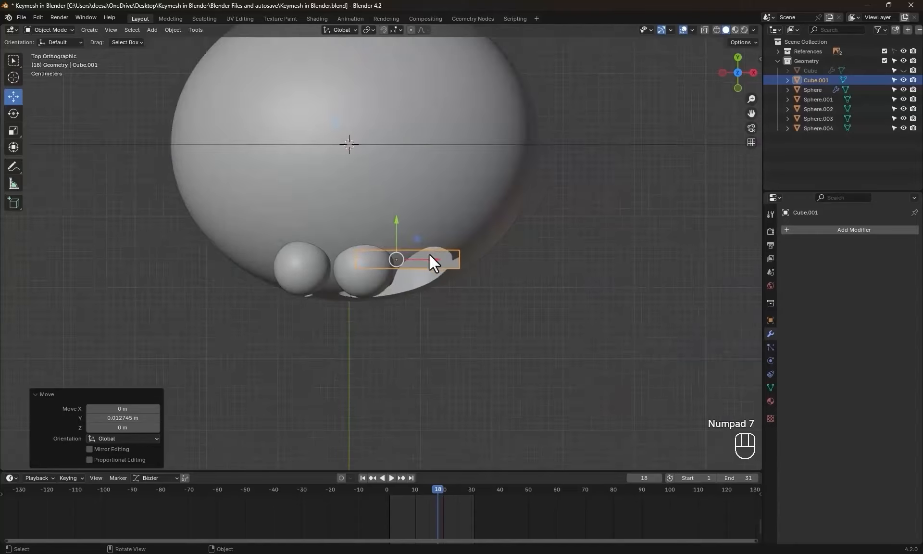
scroll(432, 259, up, 5)
click(481, 289)
key(r)
click(483, 266)
key(KP_1)
scroll(496, 264, up, 1)
scroll(495, 264, down, 2)
middle_drag(495, 264, 475, 271)
key(KP_2)
key(KP_3)
scroll(444, 267, up, 4)
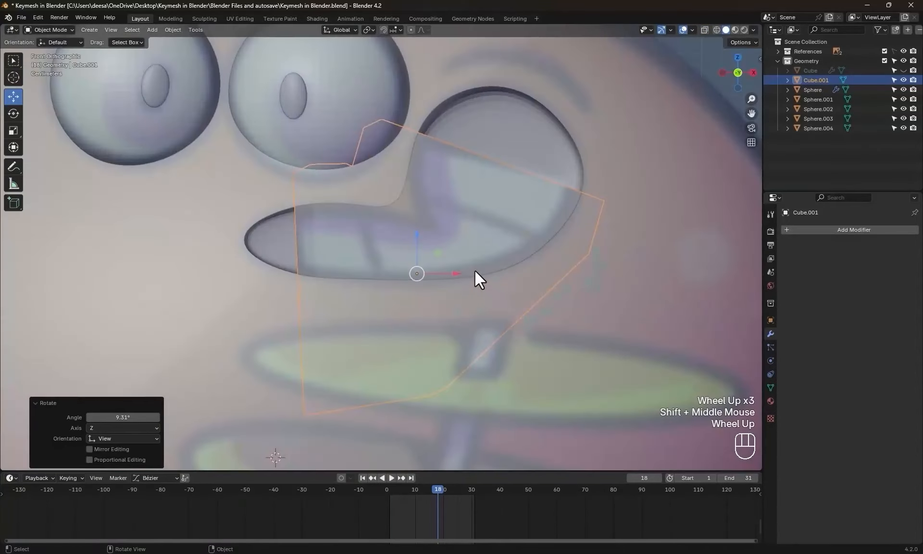
- Bevel the edge loop dividing the upper teeth with a width of 0.097 m and one segment
key(Tab)
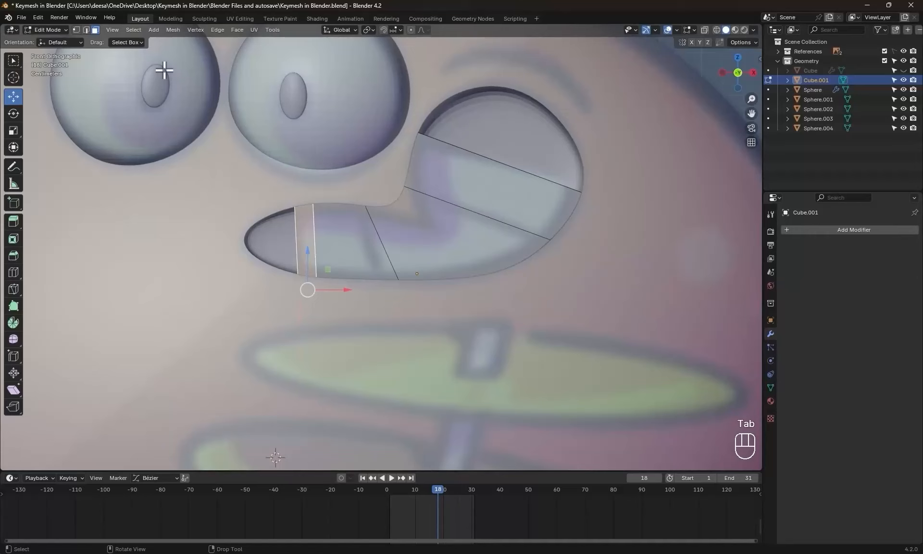
click(86, 29)
click(468, 208)
scroll(491, 189, up, 2)
key(ctrl+z)
key(ctrl+b)
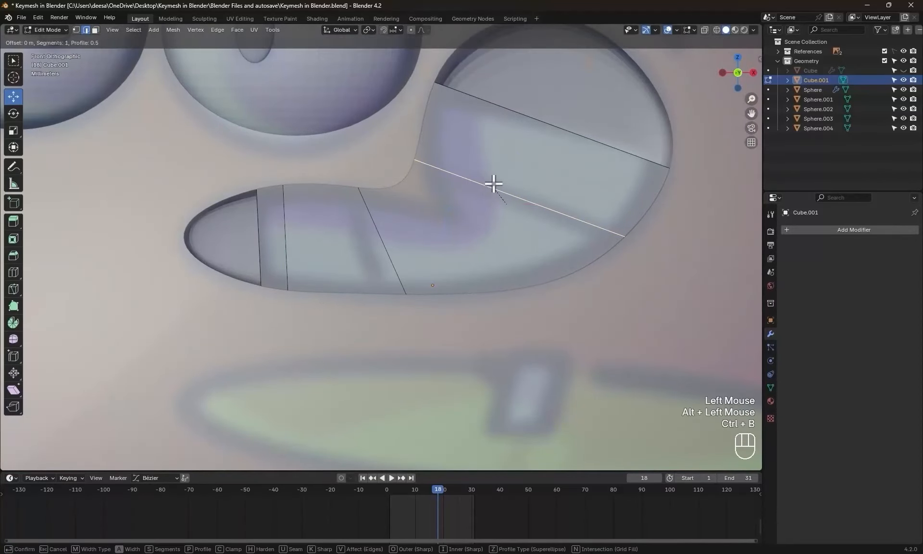
click(499, 171)
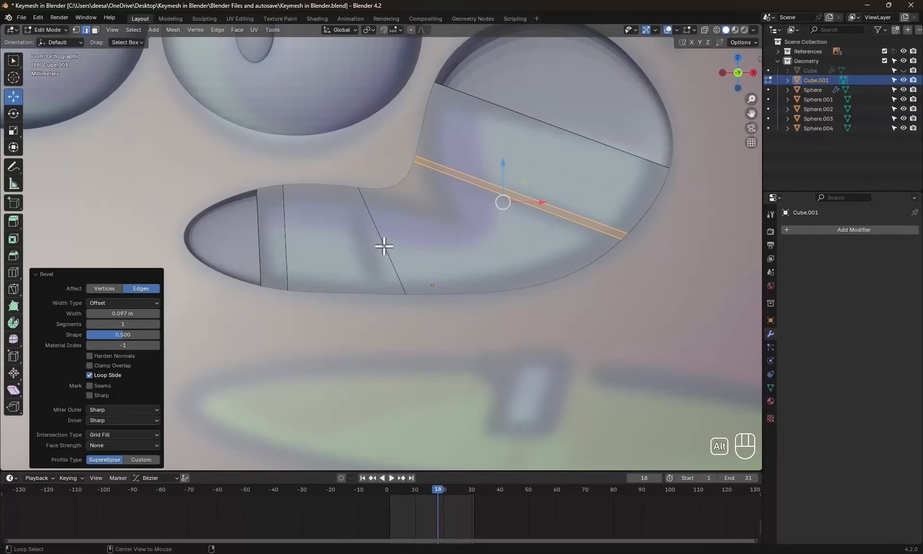
- Bevel the slanted edge loop between the lower teeth with a width of 0.05 m and one segment
alt+click(384, 246)
key(ctrl+b)
click(393, 245)
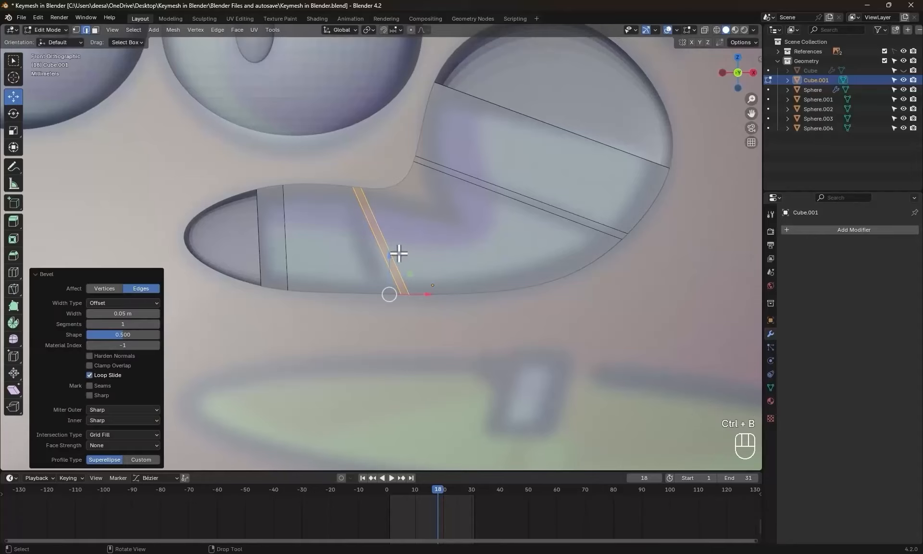
scroll(480, 288, down, 2)
scroll(481, 288, up, 3)
- Select the two thin strips between the teeth and extrude them inward along their normals by about 0.0025 m
click(335, 191)
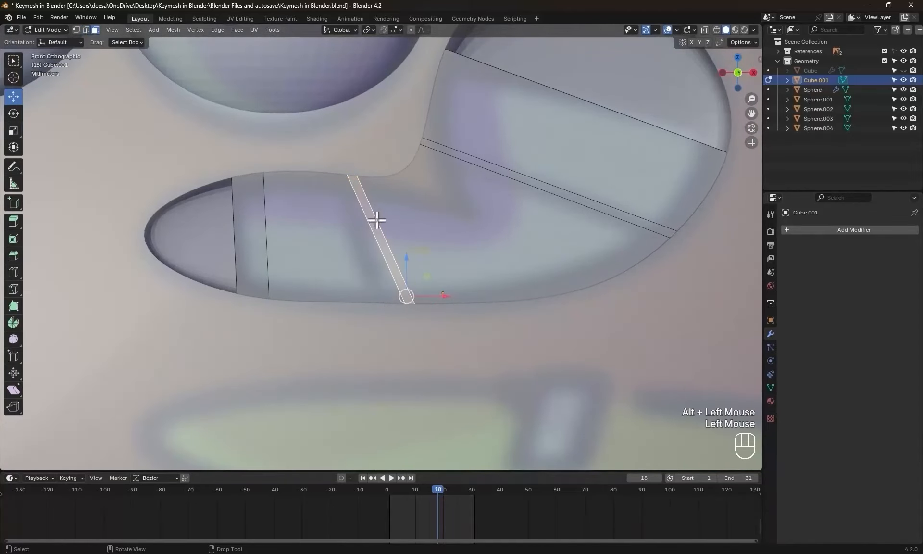
middle_drag(551, 212, 454, 254)
key(ctrl+z)
key(alt+e)
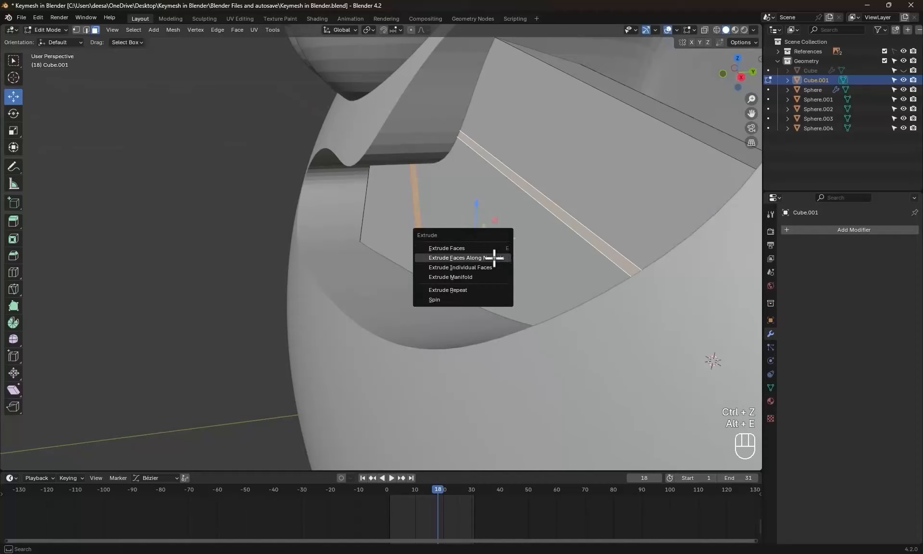
click(497, 260)
click(501, 248)
- Return to Object Mode and add a Bevel modifier to the teeth with a 0.03 m amount and 5 segments
scroll(540, 232, up, 2)
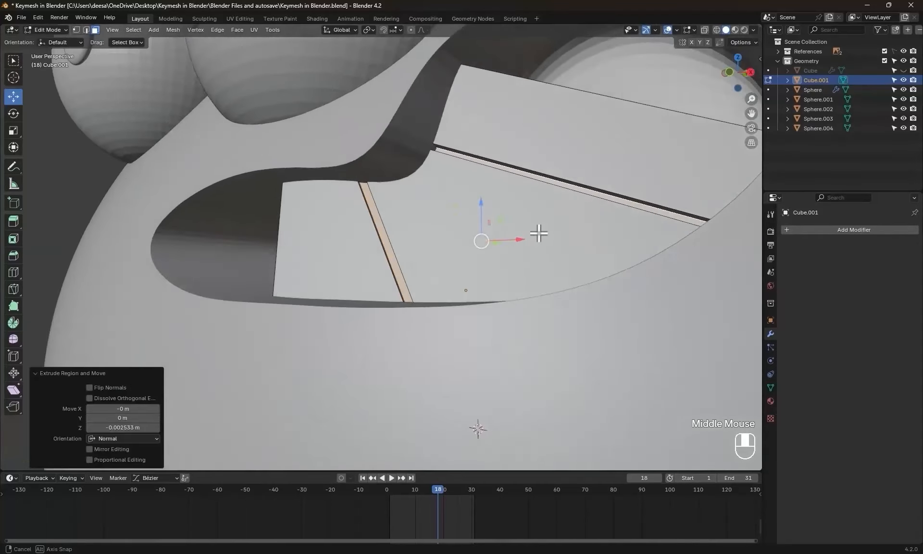
key(ctrl+Tab)
click(854, 229)
click(831, 229)
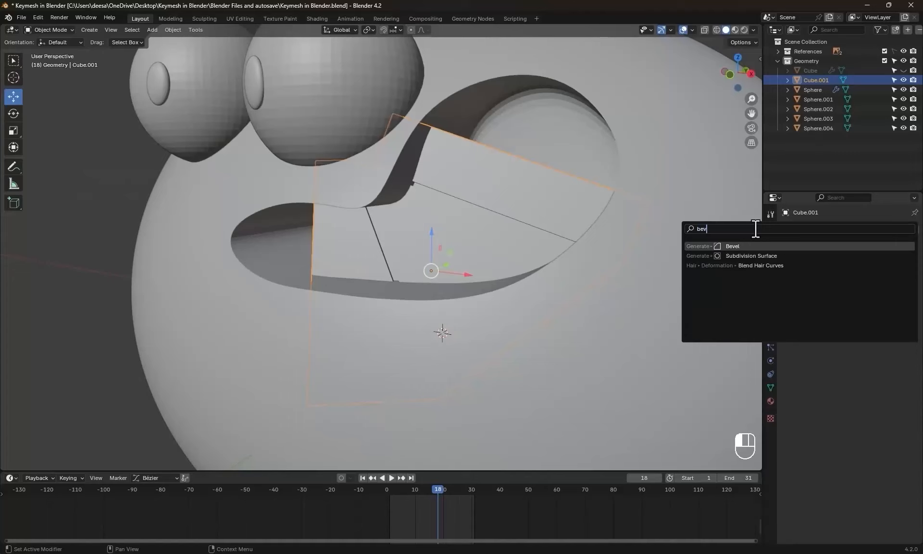
key(Return)
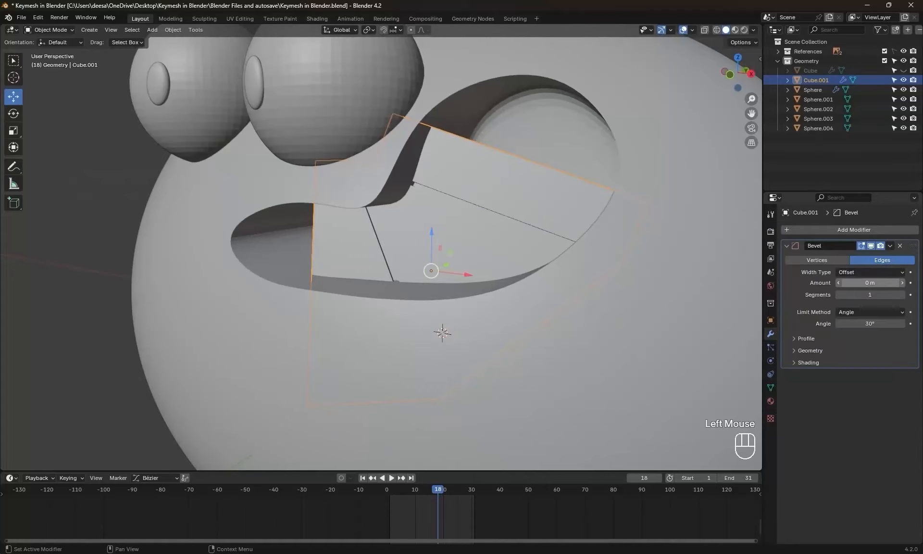
- Add a UV sphere in front view, shrink it, and move it to the empty area above the character's head
scroll(543, 265, down, 2)
key(KP_1)
key(shift+a)
mouse_move(466, 201)
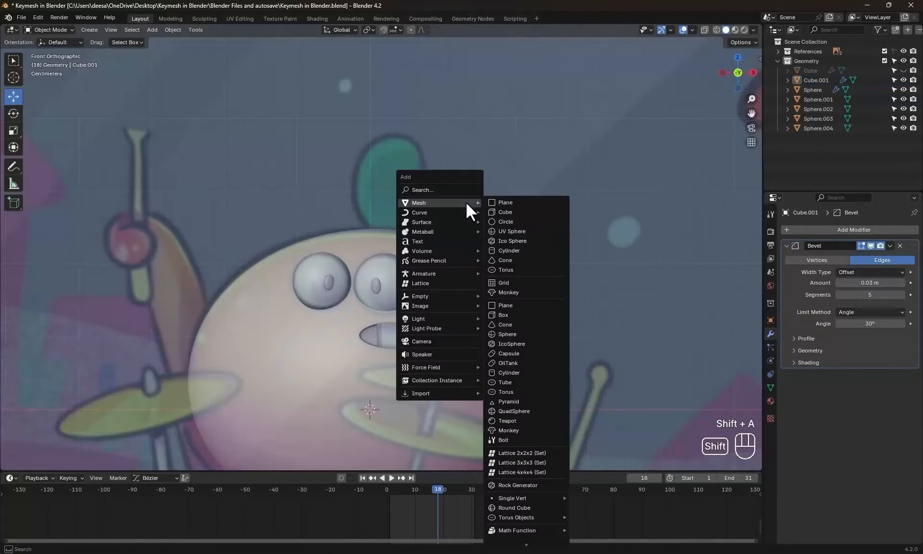
click(515, 231)
scroll(547, 330, down, 2)
key(s)
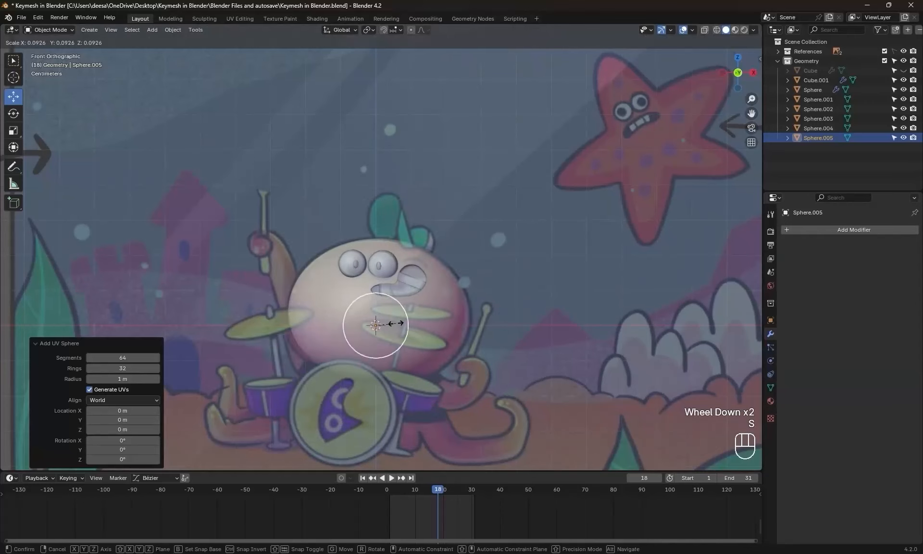
click(389, 329)
key(g)
click(456, 139)
- Delete the faces of the sphere's lower half in Edit Mode to leave a dome
scroll(507, 163, up, 3)
shift+middle_drag(507, 164, 431, 327)
scroll(440, 282, up, 1)
key(Tab)
scroll(534, 301, up, 3)
shift+middle_drag(533, 301, 485, 325)
drag(569, 373, 257, 260)
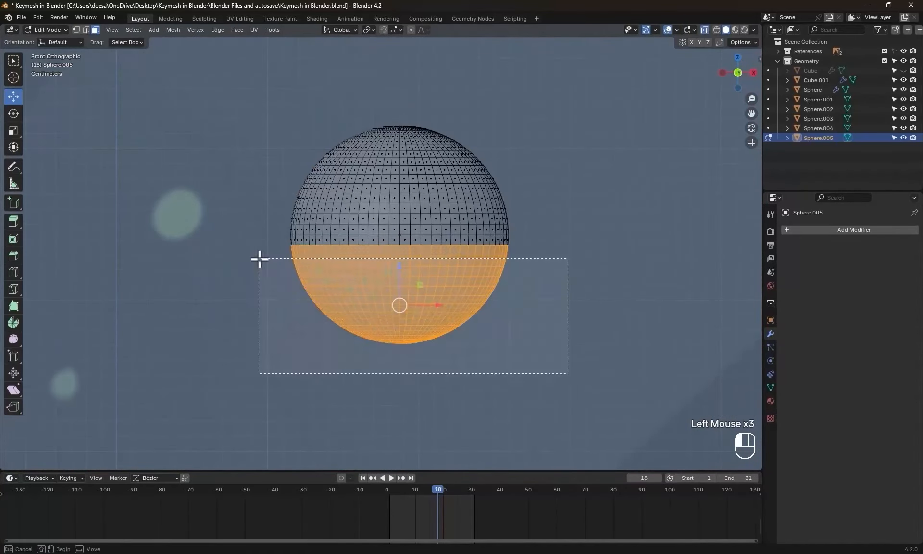
key(Delete)
click(339, 281)
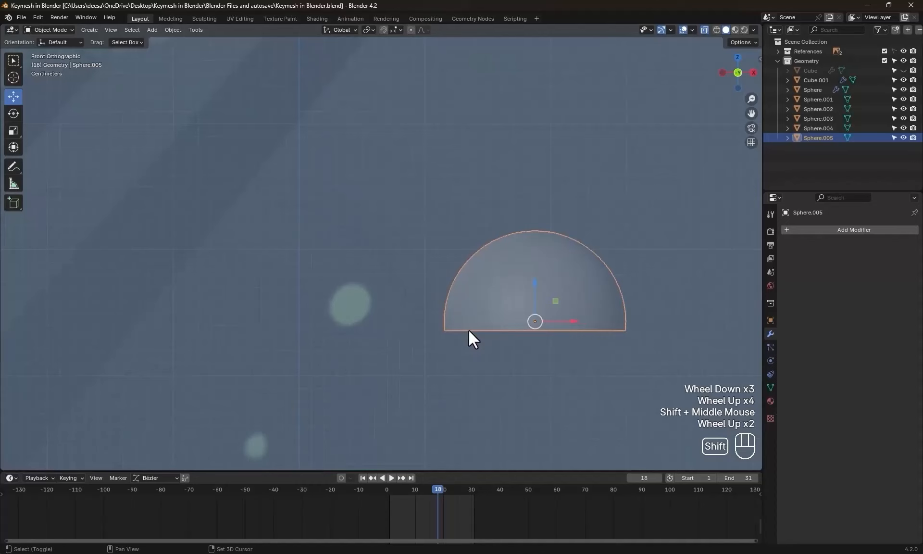
- Place the 3D cursor at the dome's origin, add a cylinder there, and scale it uniformly by 0.069
key(shift+s)
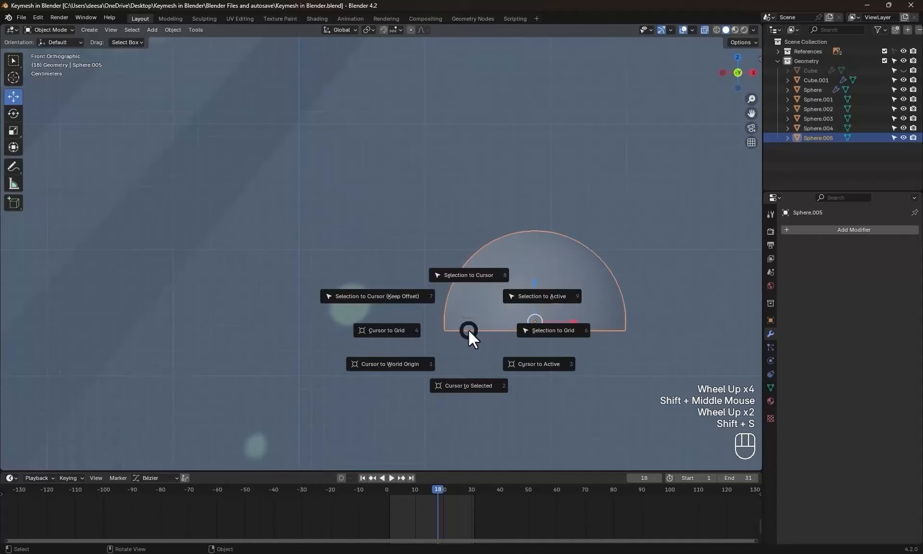
click(532, 351)
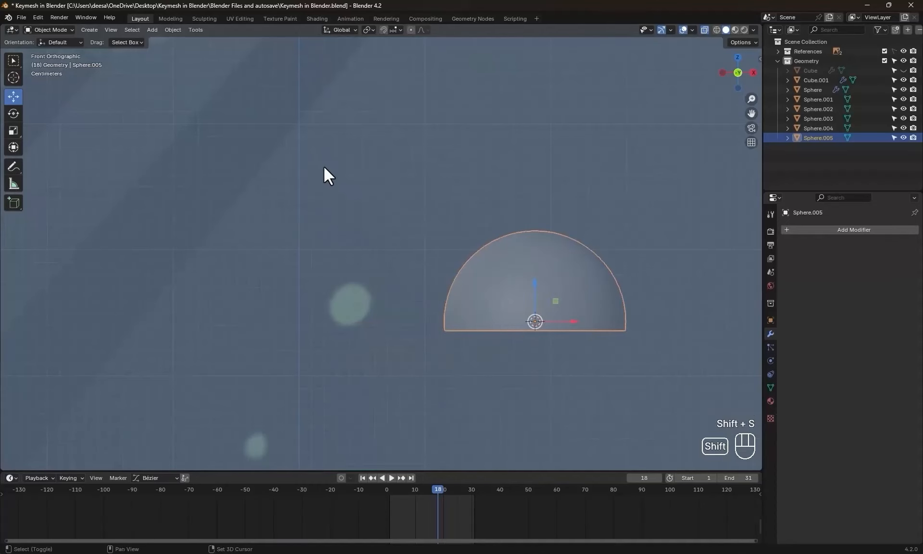
key(shift+a)
mouse_move(312, 145)
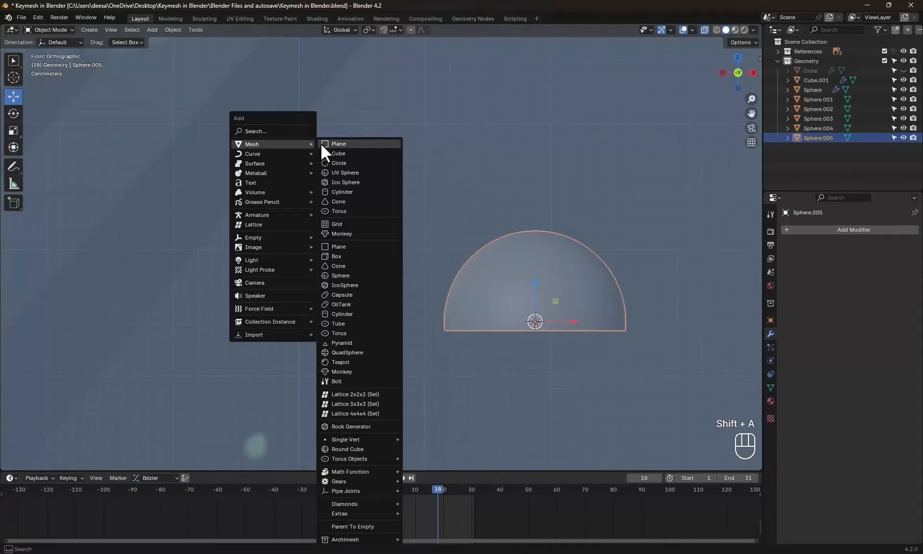
click(342, 191)
scroll(550, 288, down, 5)
key(s)
click(420, 260)
- Rotate the cylinder 90° onto its side and move it about 0.154 m along negative X, beside the dome
scroll(419, 260, up, 5)
shift+middle_drag(419, 260, 457, 298)
key(r)
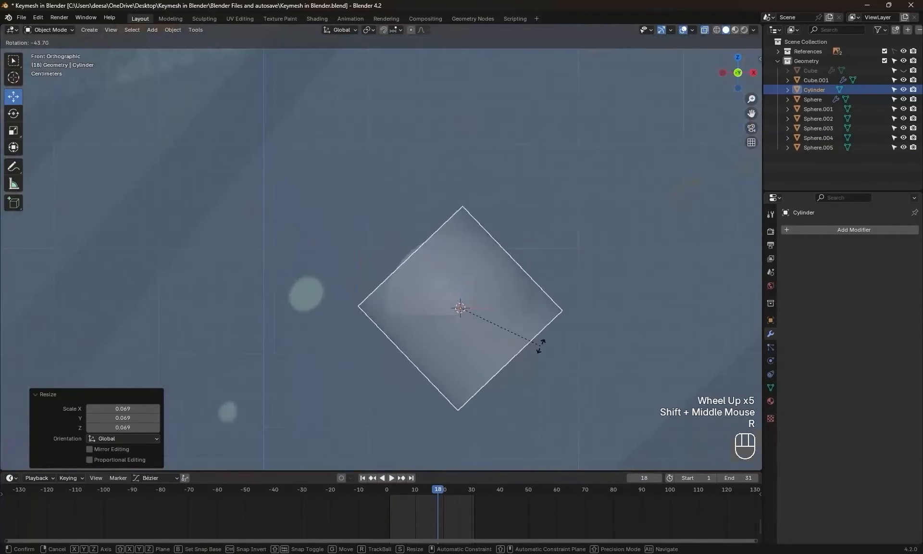
ctrl+click(528, 234)
drag(488, 308, 327, 306)
shift+middle_drag(399, 328, 474, 301)
- Stretch the cylinder along the X axis so that it reaches the dome
key(s)
key(x)
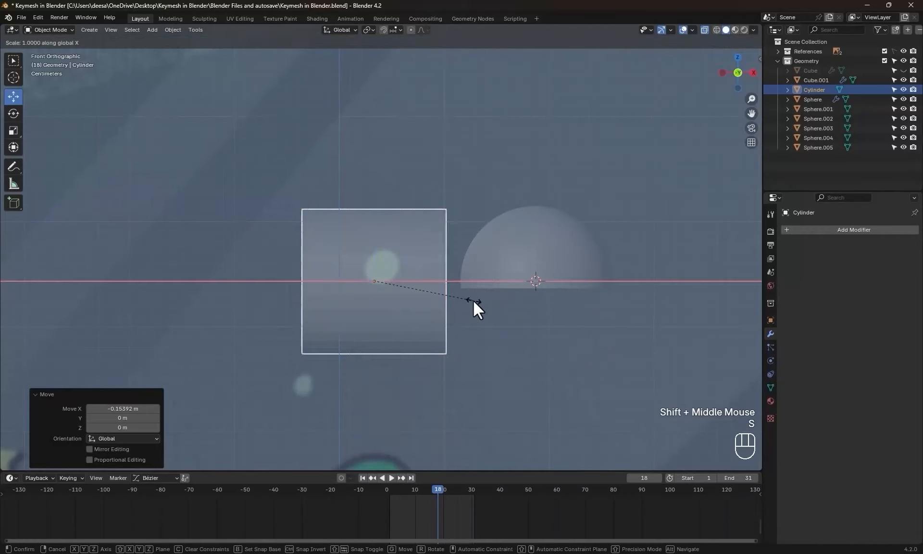
click(531, 299)
- Delete the cylinder's lower half and end-cap faces in Edit Mode, leaving an open half-tube
key(Tab)
middle_drag(336, 325, 354, 325)
key(Delete)
click(354, 326)
key(KP_1)
scroll(511, 342, up, 3)
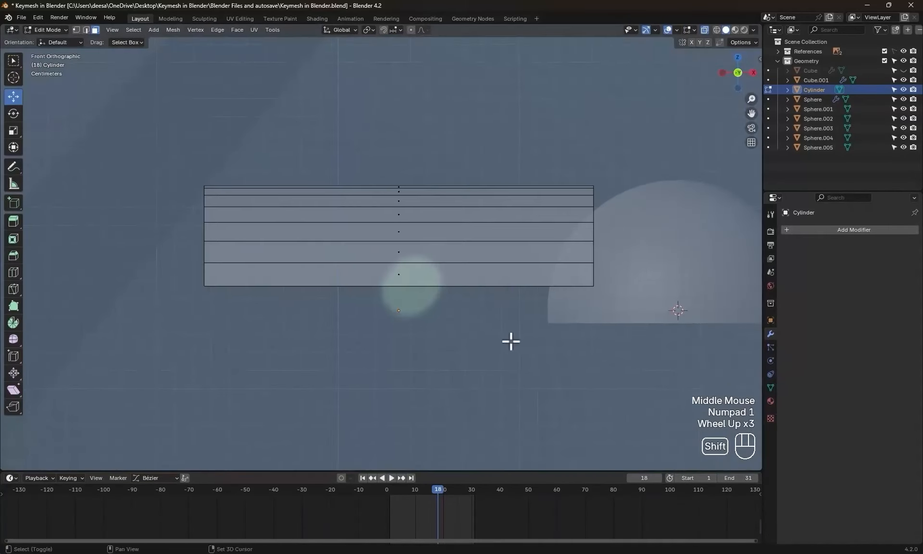
shift+middle_drag(511, 341, 441, 353)
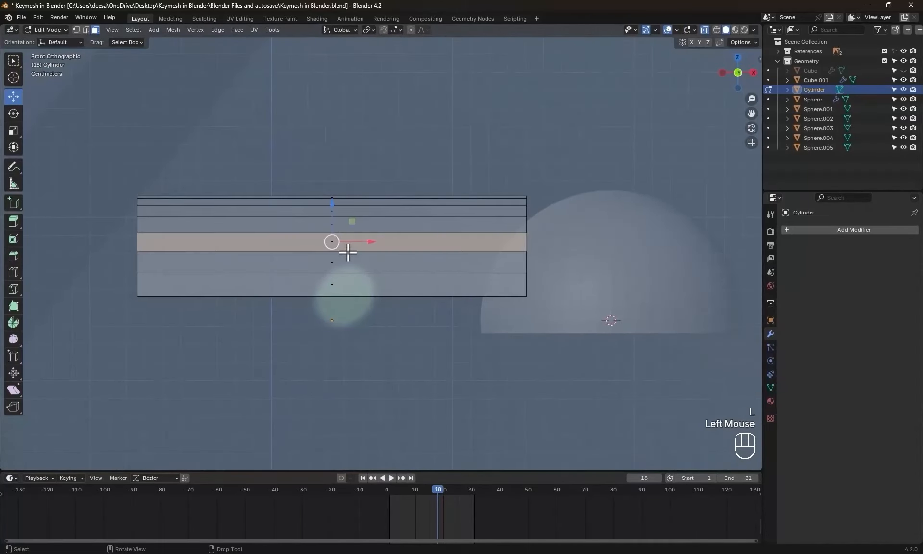
- Select the whole half-tube mesh and lower it about 0.02 m along Z towards the dome's base
key(l)
drag(332, 191, 333, 230)
scroll(332, 231, up, 2)
middle_drag(332, 231, 505, 335)
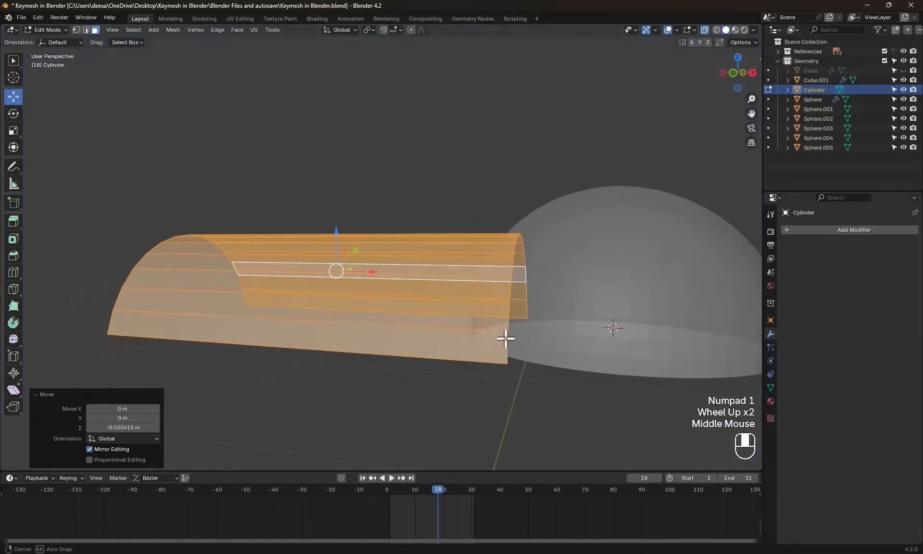
- Scale down the edge loop at the half-tube's end next to the dome and lower it about 0.016 m along Z
click(218, 187)
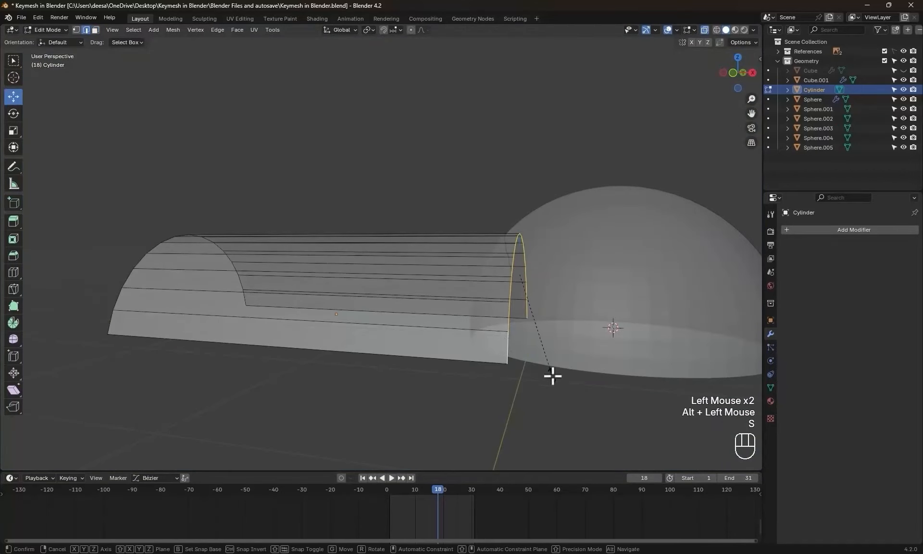
click(529, 350)
key(KP_1)
scroll(483, 351, down, 1)
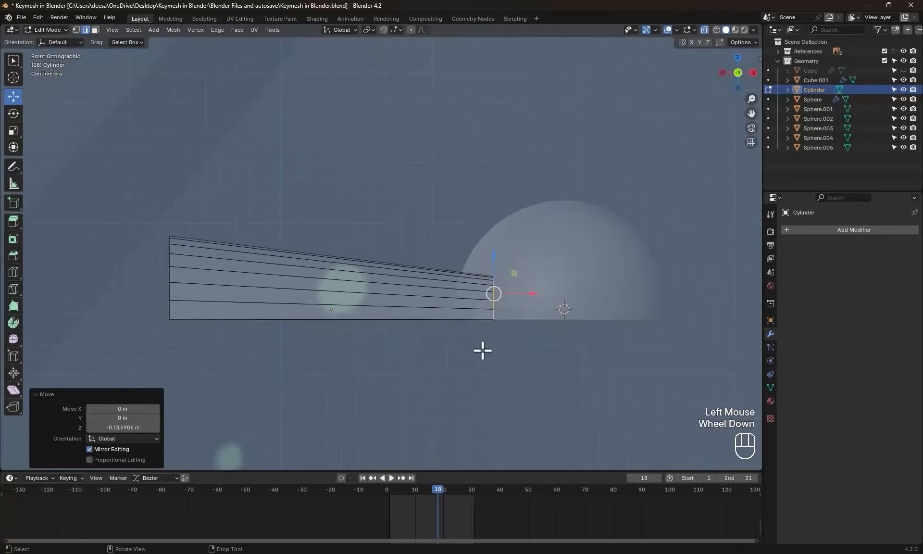
- Select the edge loop at the half-tube's wide end and scale it along Y by 0.802
scroll(483, 350, down, 3)
middle_drag(485, 350, 461, 337)
alt+click(466, 324)
key(KP_3)
click(439, 339)
middle_drag(461, 337, 371, 292)
key(KP_1)
- Add seven evenly spaced loop cuts across the length of the half-tube
scroll(486, 334, up, 2)
key(ctrl+r)
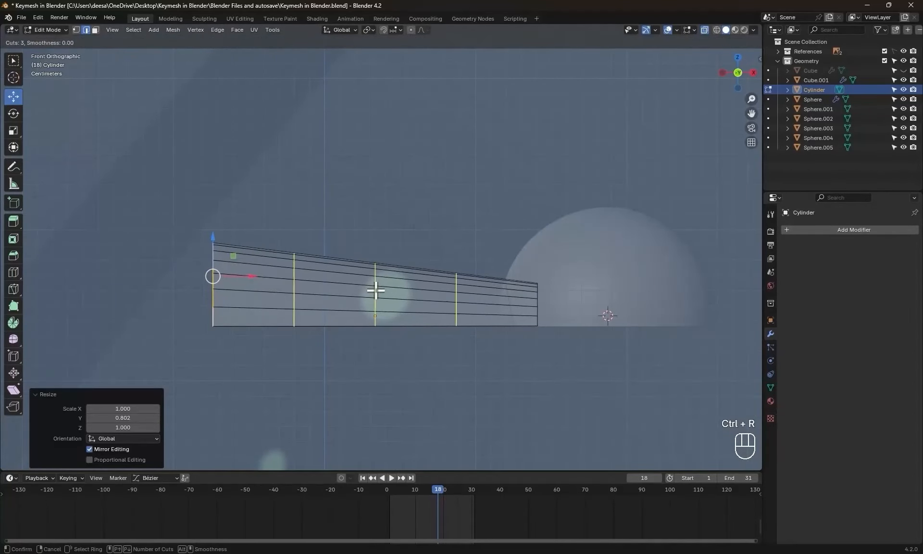
right_click(375, 289)
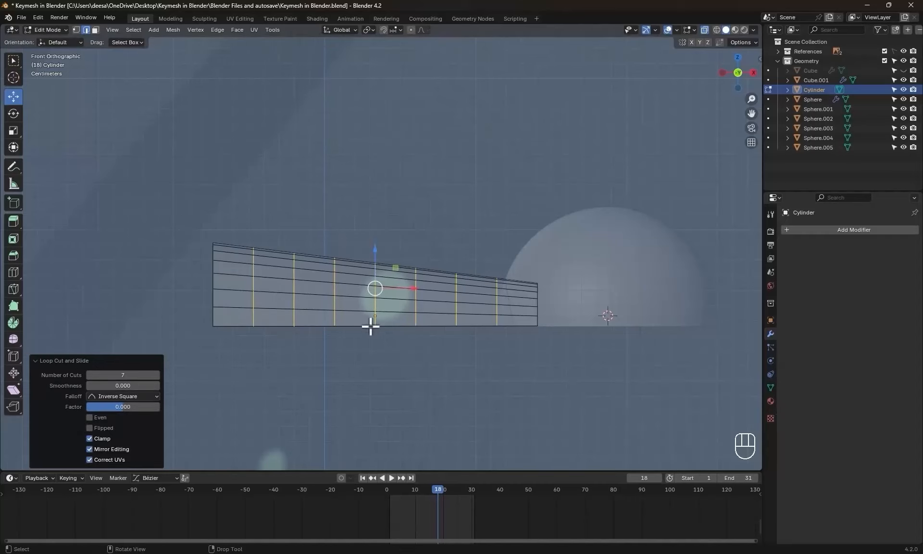
- Raise the wide end's edges with smooth proportional editing to give the half-tube a curved, upswept profile
drag(235, 349, 235, 348)
key(g)
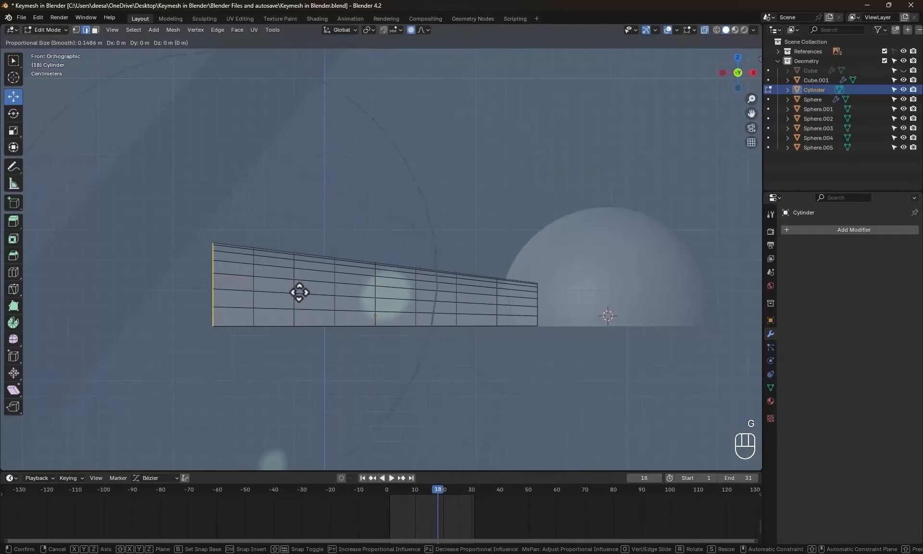
key(ctrl+z)
shift+middle_drag(242, 282, 275, 318)
alt+click(418, 267)
key(KP_1)
key(ctrl+z)
click(286, 284)
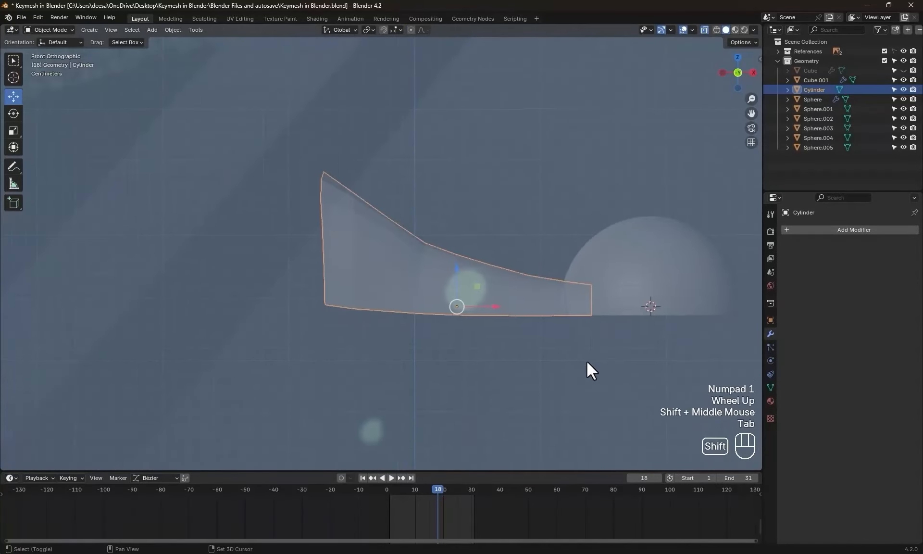
- Add a Subdivision Surface modifier to the curved piece with three viewport levels
shift+middle_drag(587, 361, 481, 375)
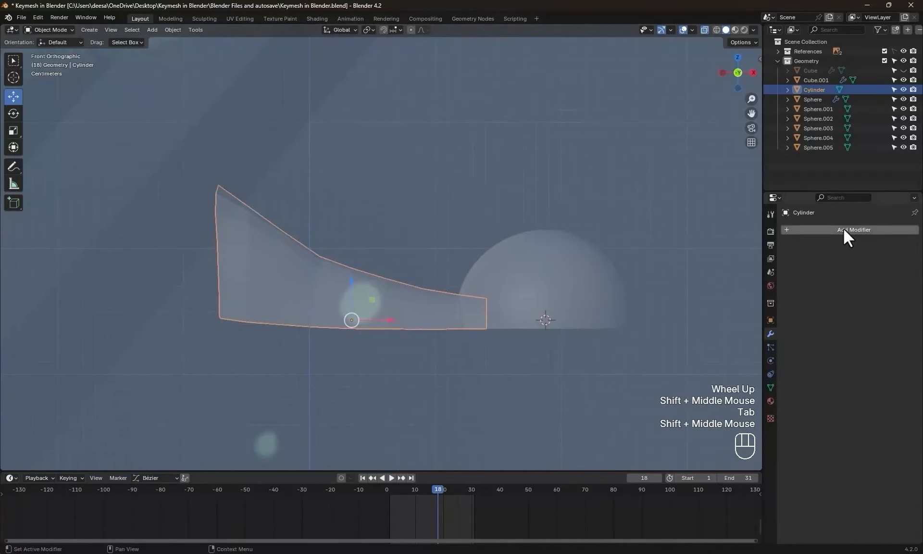
click(846, 229)
click(812, 284)
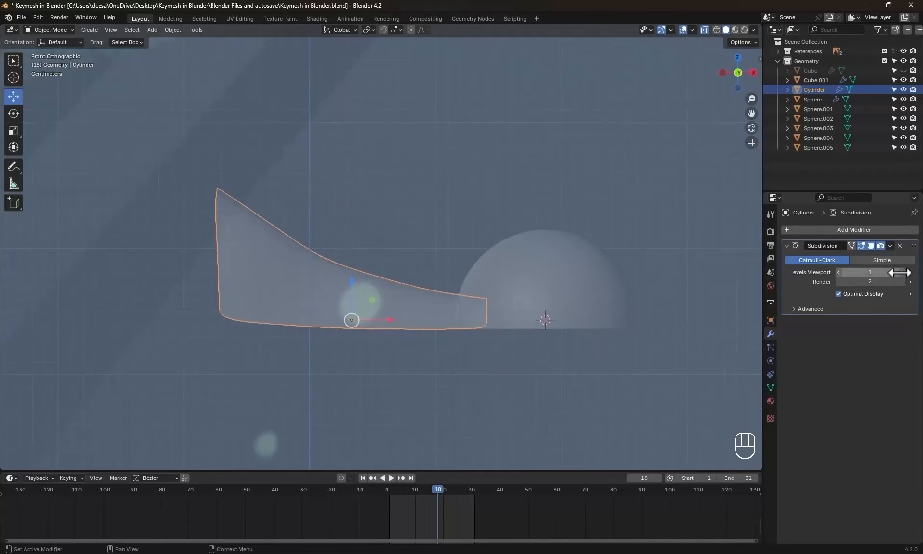
scroll(456, 285, down, 1)
middle_drag(456, 286, 415, 280)
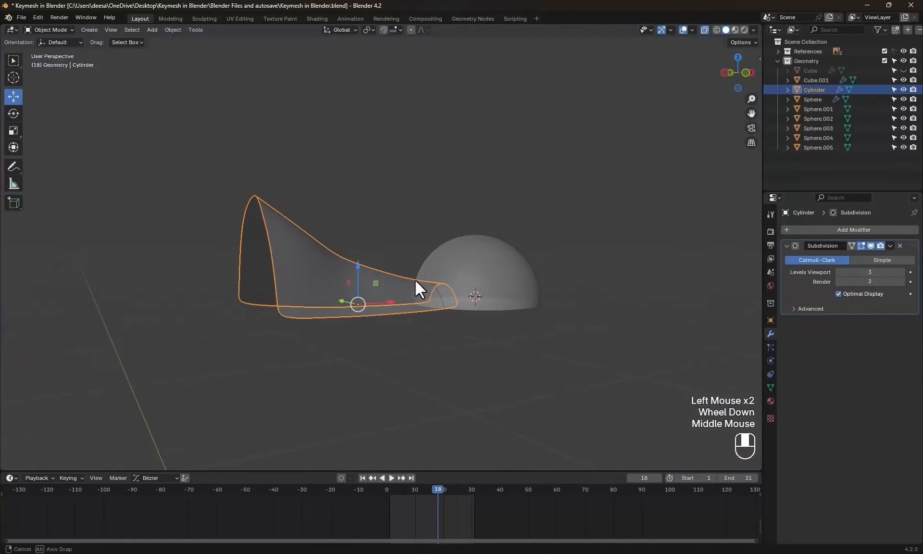
- Add a 0.03 m Solidify modifier to the curved piece, placed before its Subdivision modifier, and turn off X-ray display
click(830, 231)
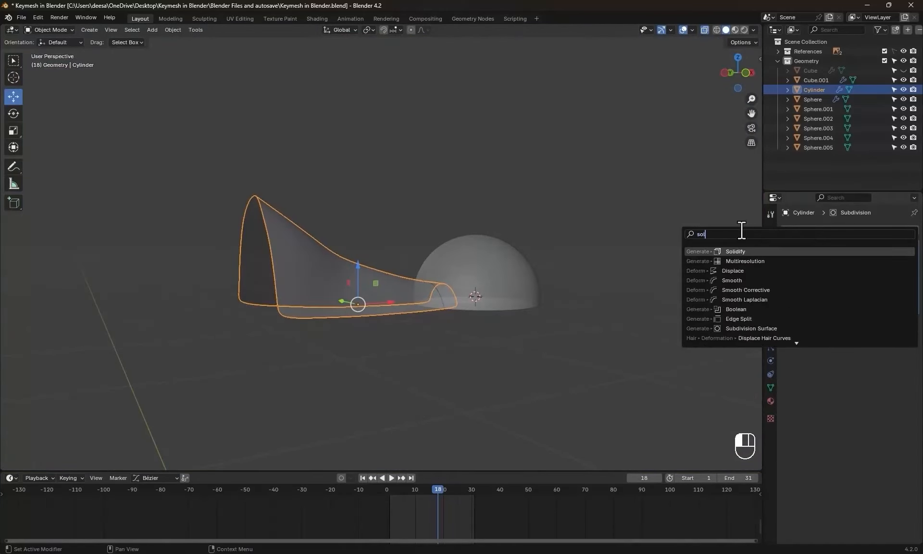
key(Return)
scroll(393, 320, up, 2)
shift+middle_drag(393, 320, 363, 316)
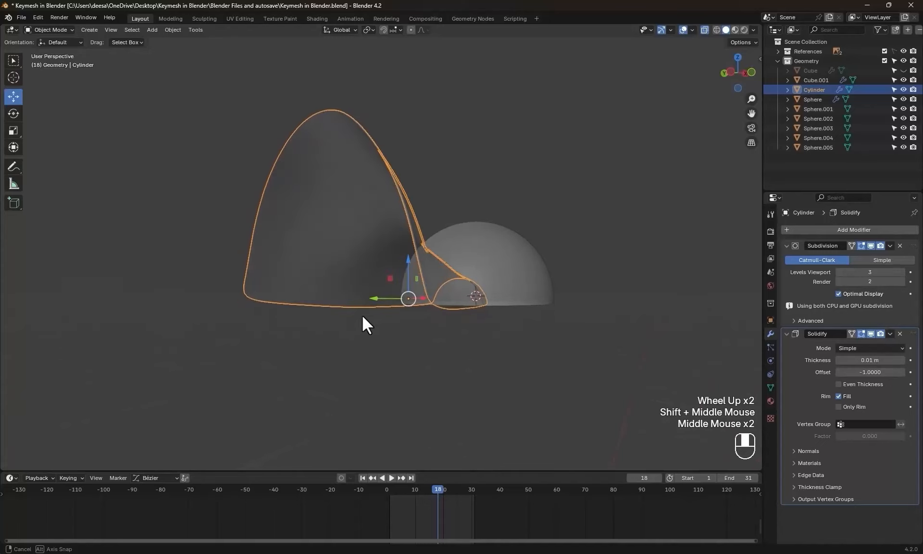
click(901, 360)
click(901, 360)
scroll(540, 355, down, 1)
middle_drag(540, 354, 481, 337)
scroll(458, 357, down, 2)
click(457, 357)
click(704, 30)
- Select the dome, add a Solidify modifier to it, and increase its thickness
click(520, 260)
scroll(519, 259, up, 2)
shift+middle_drag(519, 260, 462, 262)
click(855, 229)
click(736, 250)
scroll(639, 327, up, 1)
middle_drag(640, 327, 610, 295)
double_click(903, 272)
- Add a Subdivision Surface modifier to the dome with three viewport levels
click(837, 231)
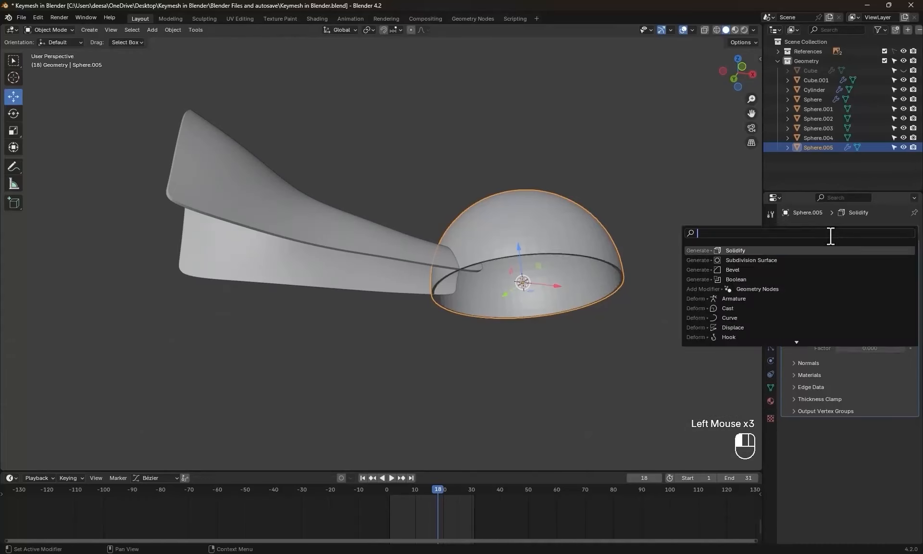
click(750, 260)
click(902, 450)
- Set the Solidify thickness of both the curved piece and the dome to 0.05 m
click(425, 286)
middle_drag(425, 286, 792, 414)
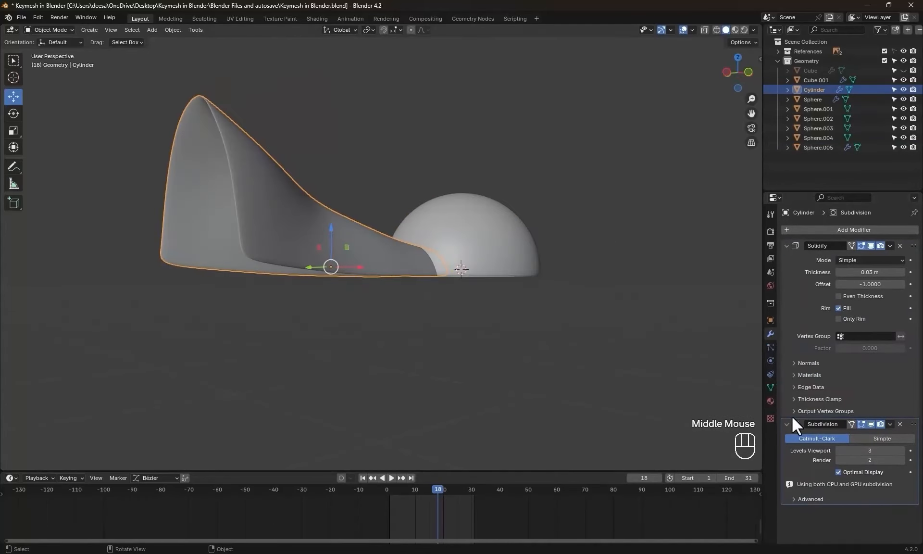
double_click(902, 273)
middle_drag(621, 289, 550, 333)
key(KP_1)
scroll(432, 269, up, 3)
shift+middle_drag(423, 279, 404, 147)
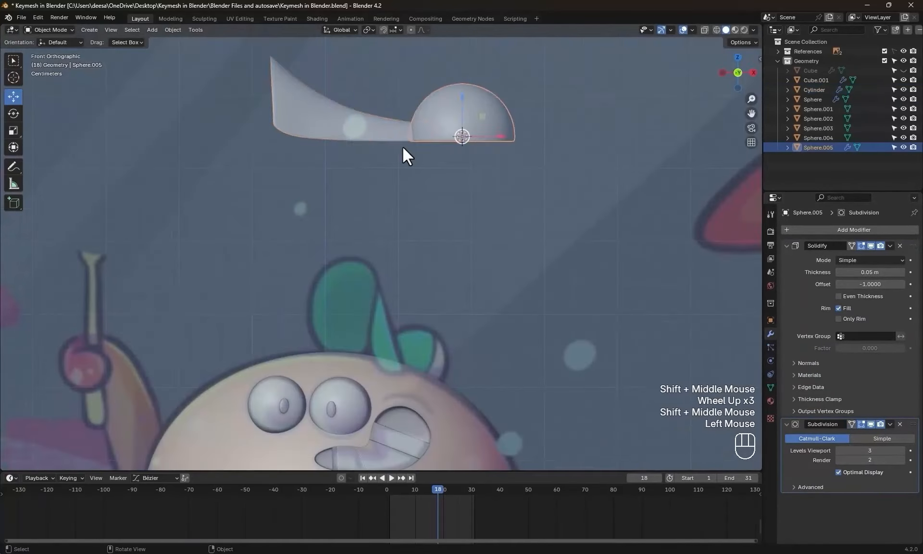
- Move the dome and curved piece together down onto the green tuft on top of the character's head
shift+click(375, 126)
drag(405, 97, 402, 325)
drag(440, 365, 389, 367)
scroll(389, 367, down, 2)
click(409, 375)
- Add a cylinder for the bass drum, rotate it by -90°, and scale it to the reference image
middle_drag(408, 375, 424, 383)
key(KP_1)
scroll(450, 379, up, 2)
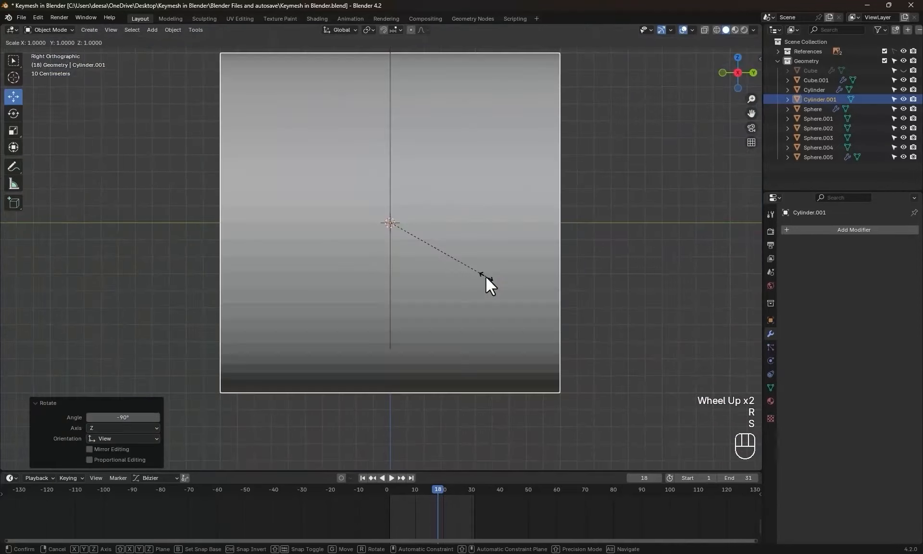
shift+middle_drag(488, 283, 343, 314)
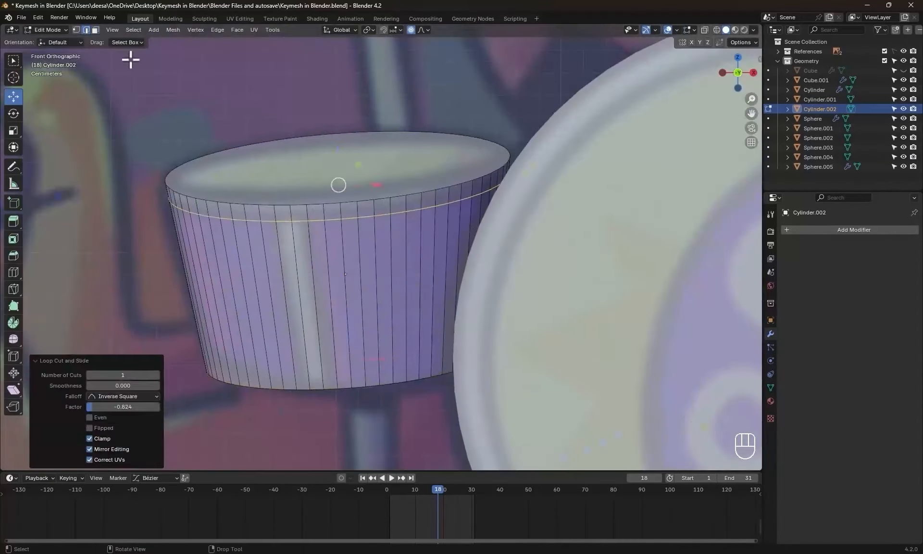
- Extrude the rim bands and front strip of the small side drum outward along their normals and return to Object Mode
alt+click(488, 345)
key(shift+s)
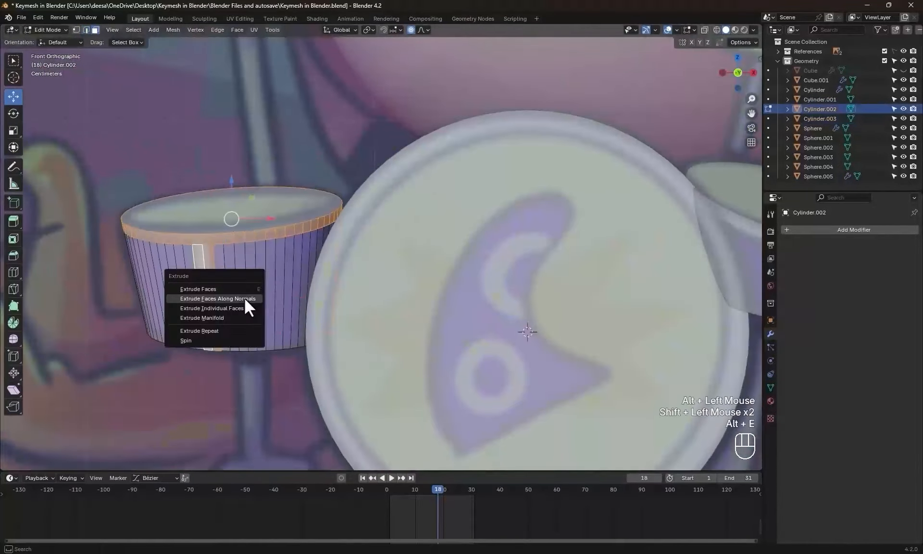
click(249, 305)
key(KP_1)
scroll(204, 158, down, 3)
key(Tab)
- Add cylinders for the drum and cymbal stands and shape them with a wide foot and a rounded upper end
key(shift+a)
scroll(509, 353, down, 3)
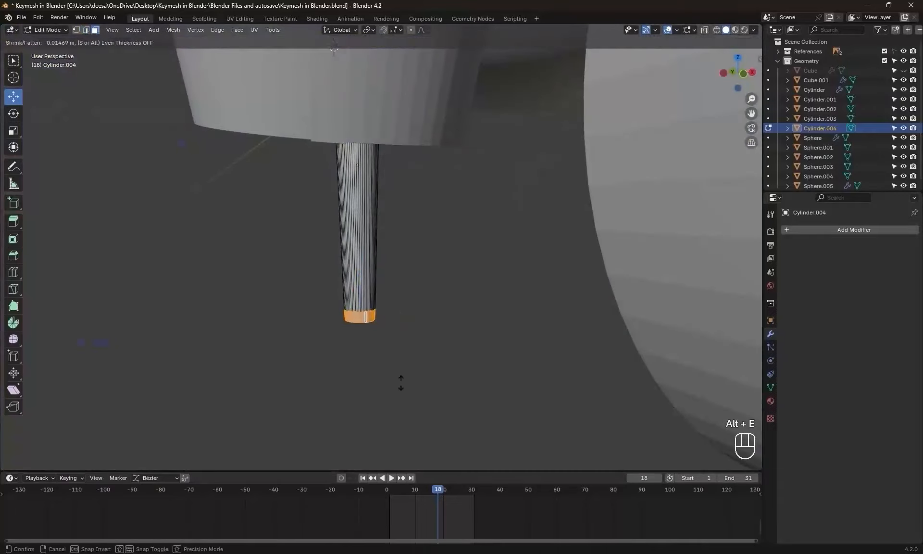
key(g)
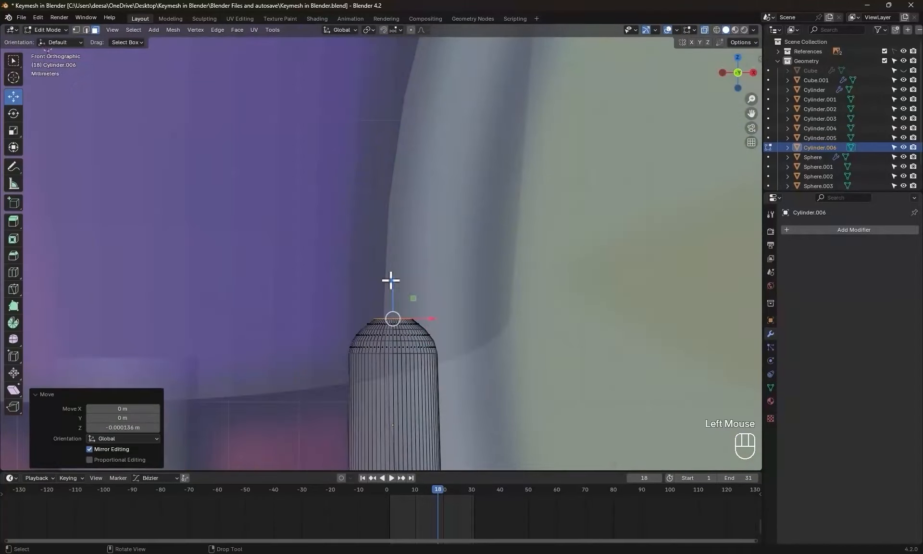
key(s)
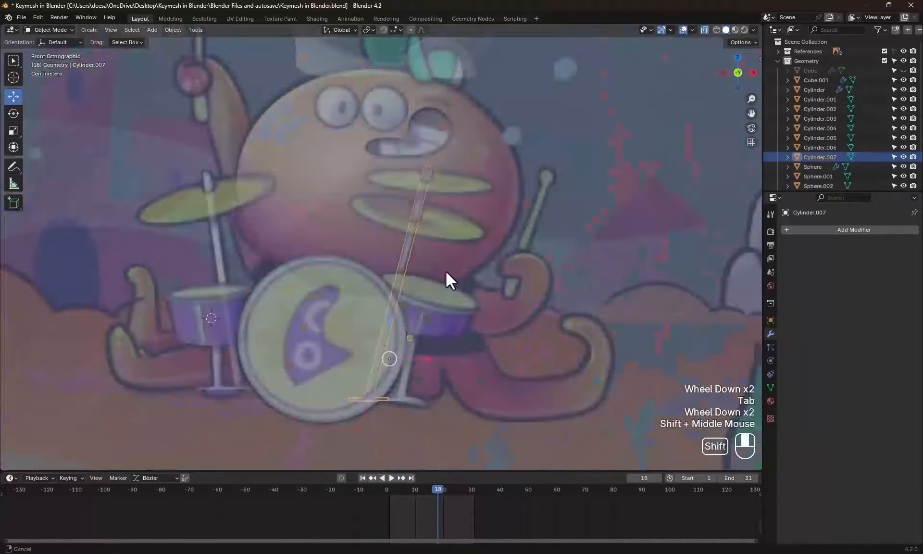
- Flatten a cylinder along Z into a cymbal and tilt it into position on its stand
key(s)
key(z)
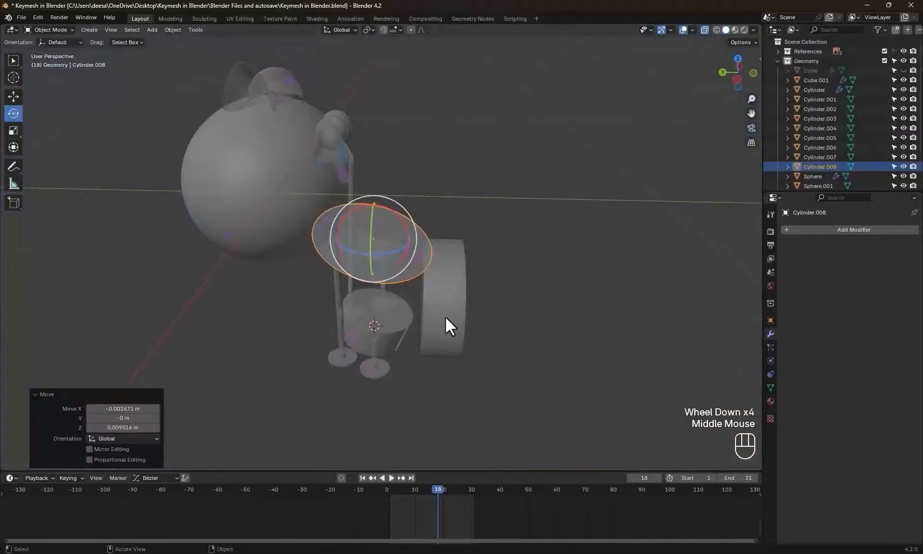
click(441, 287)
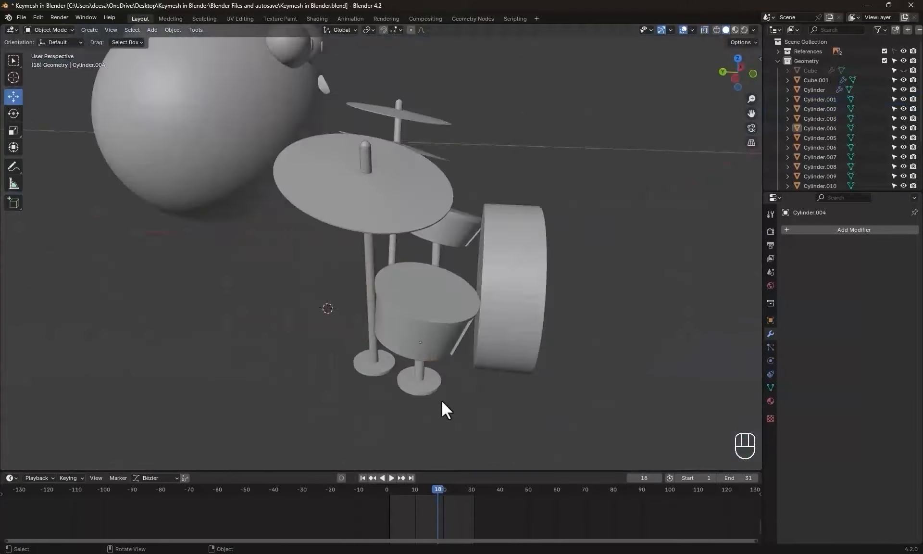
- Move the dome and curved piece together straight up along Z into the empty area above the character's head
key(g)
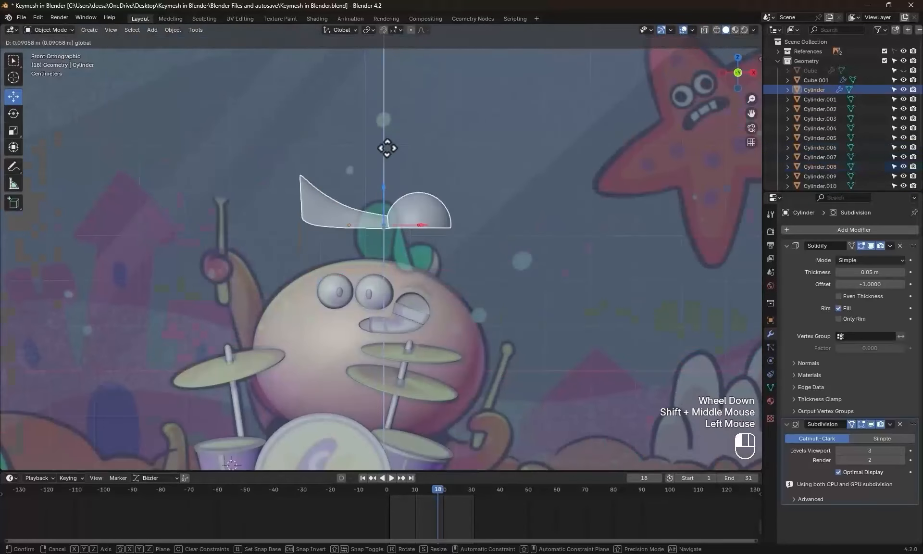
click(387, 192)
scroll(387, 202, up, 3)
shift+middle_drag(388, 202, 447, 387)
scroll(430, 380, up, 2)
click(446, 388)
- Select the dome and hide it to leave only the curved piece
click(522, 263)
scroll(780, 182, down, 1)
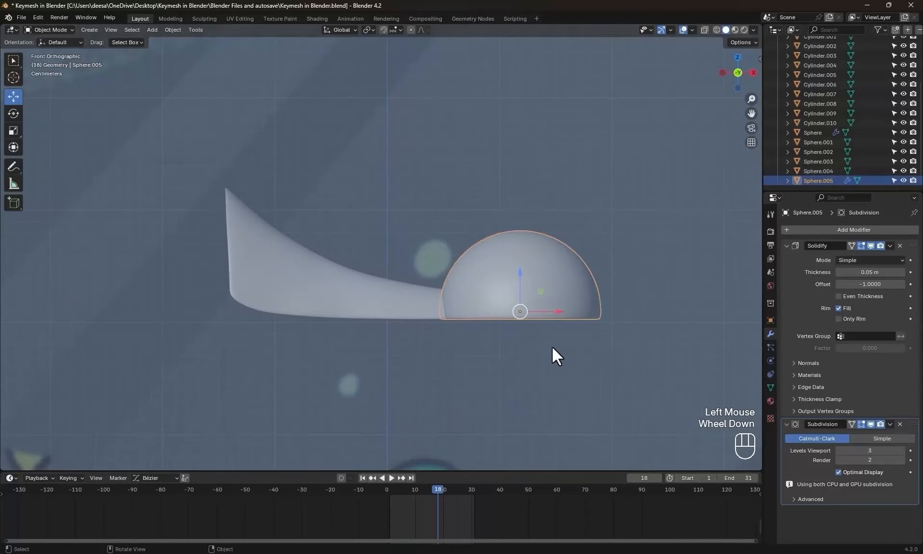
key(h)
- Select the curved piece's narrow-end edge loop in Edit Mode and set the object's origin there
click(454, 316)
key(Tab)
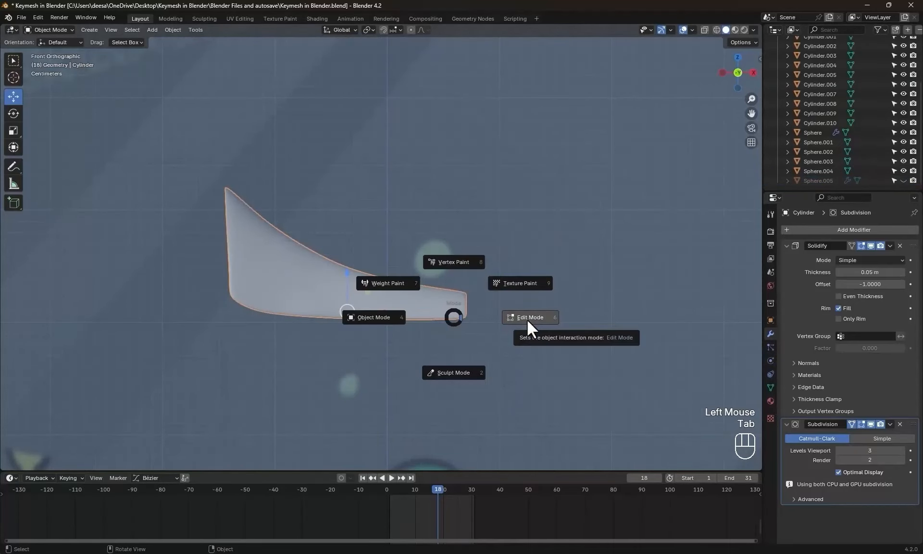
click(527, 318)
middle_drag(527, 319, 484, 350)
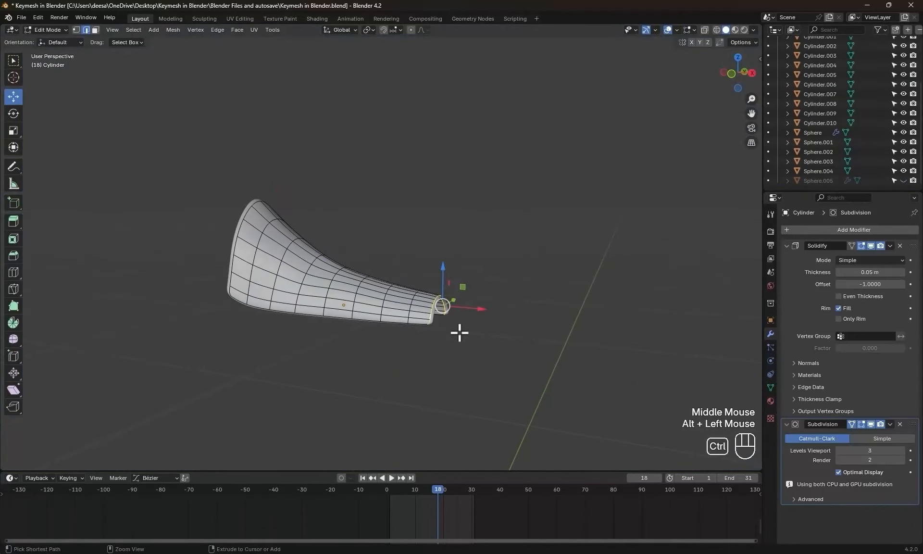
middle_drag(471, 275, 385, 336)
key(KP_1)
key(Tab)
- Snap the 3D cursor to the curved piece's origin and add a single-bone armature there
key(shift+s)
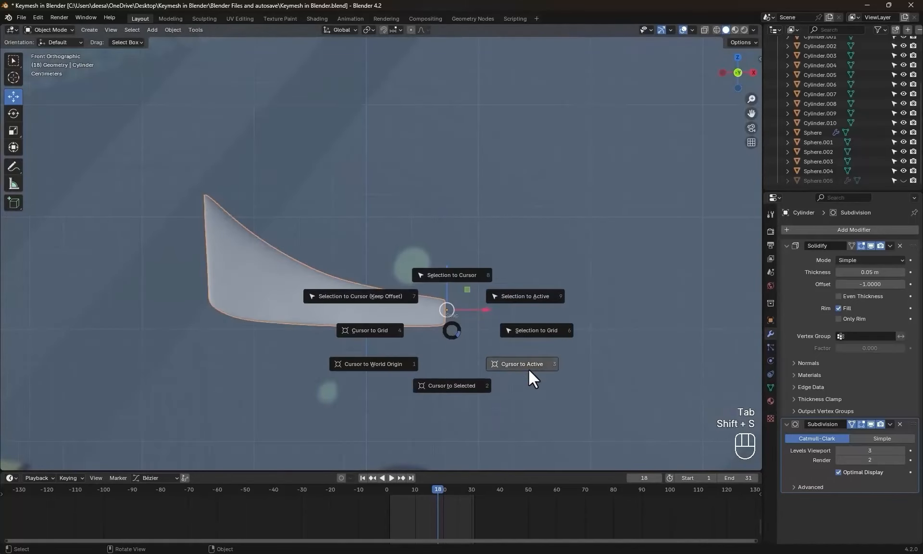
click(529, 369)
scroll(442, 349, up, 2)
shift+middle_drag(441, 349, 466, 329)
scroll(448, 348, down, 3)
key(shift+a)
click(472, 385)
- Shorten the bone in Edit Mode by lowering its tip along Z to about the height of the narrow end
scroll(458, 274, down, 2)
key(Tab)
key(g)
key(z)
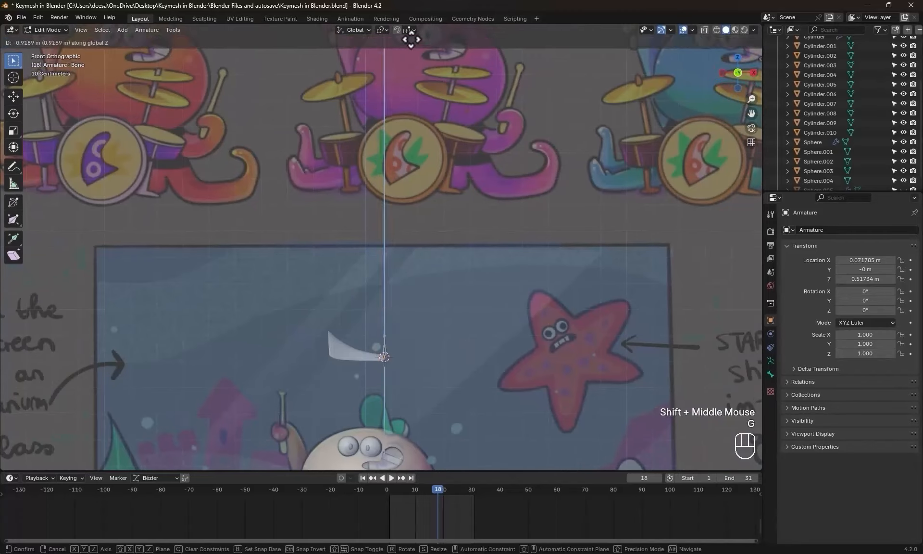
click(412, 48)
scroll(424, 269, up, 9)
shift+middle_drag(435, 279, 459, 224)
scroll(462, 229, up, 2)
key(g)
key(z)
click(564, 341)
- Enable Names and In Front in the armature's viewport display and move the bone's tip to point into the curved piece
click(771, 361)
click(796, 387)
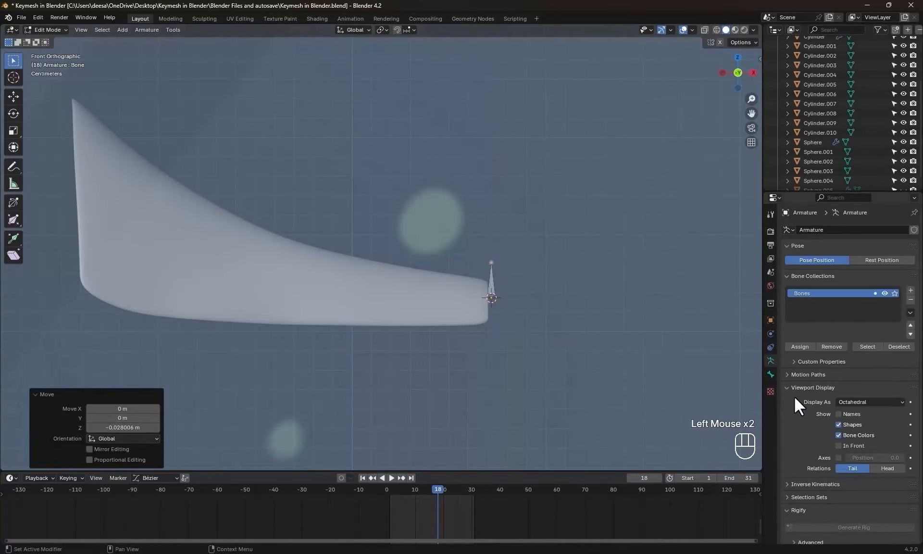
key(g)
click(486, 357)
- Extrude a long bone from the first bone to the curved piece's wide tip, and a short bone beyond it
shift+middle_drag(447, 321, 505, 367)
key(e)
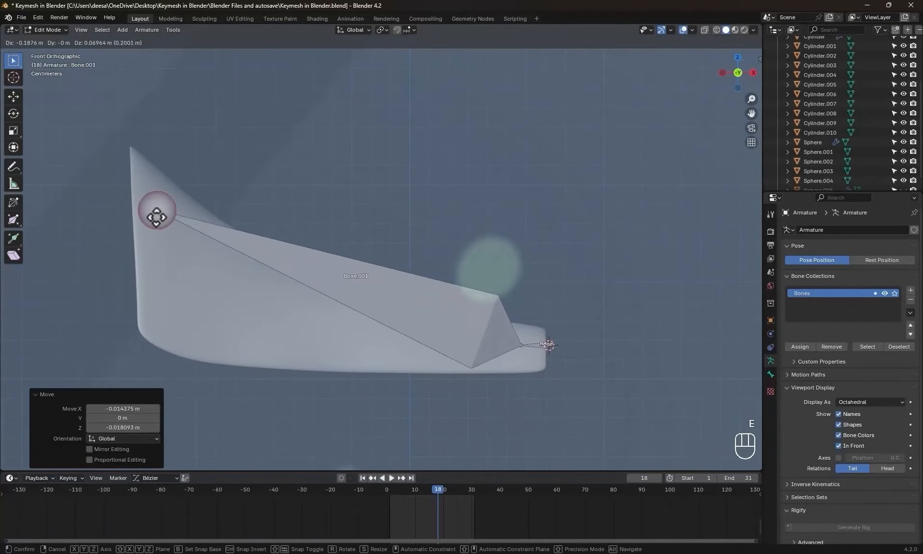
click(143, 186)
shift+middle_drag(143, 186, 212, 249)
key(e)
click(196, 218)
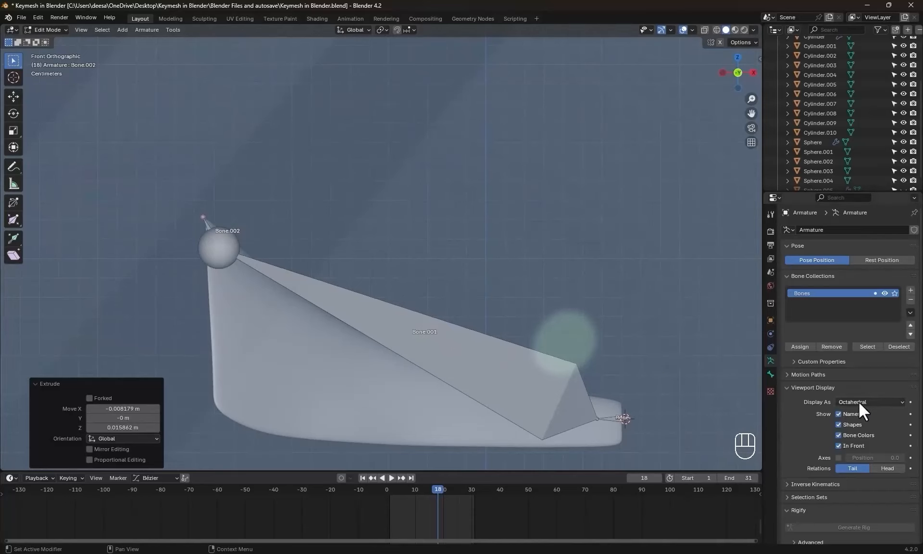
- Display the armature's bones as B-Bone and set the long middle bone to 10 bendy segments
click(858, 402)
click(855, 434)
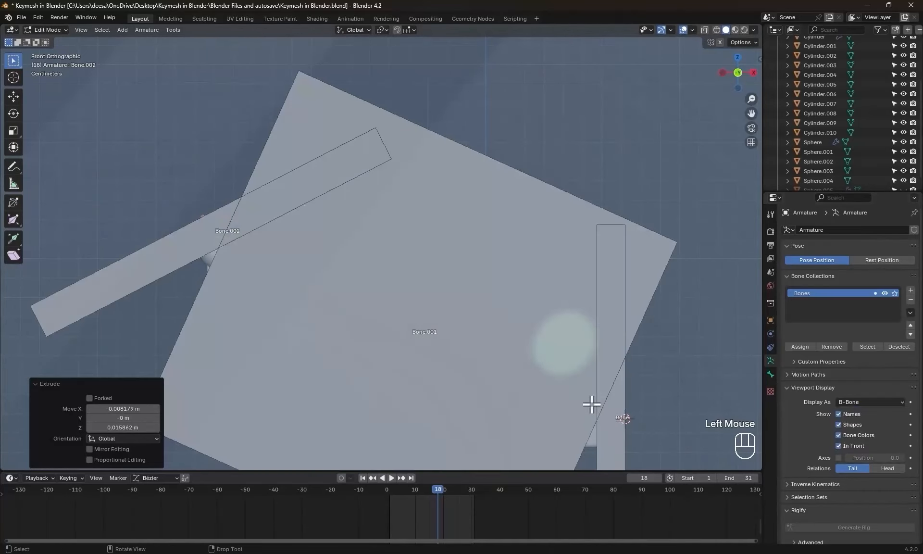
shift+middle_drag(592, 404, 592, 380)
scroll(597, 373, down, 2)
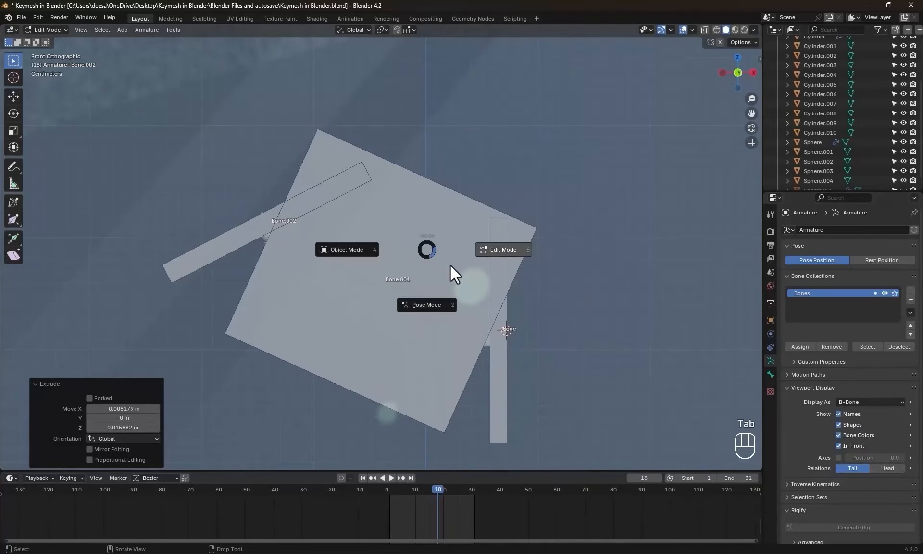
click(451, 266)
click(770, 374)
click(798, 361)
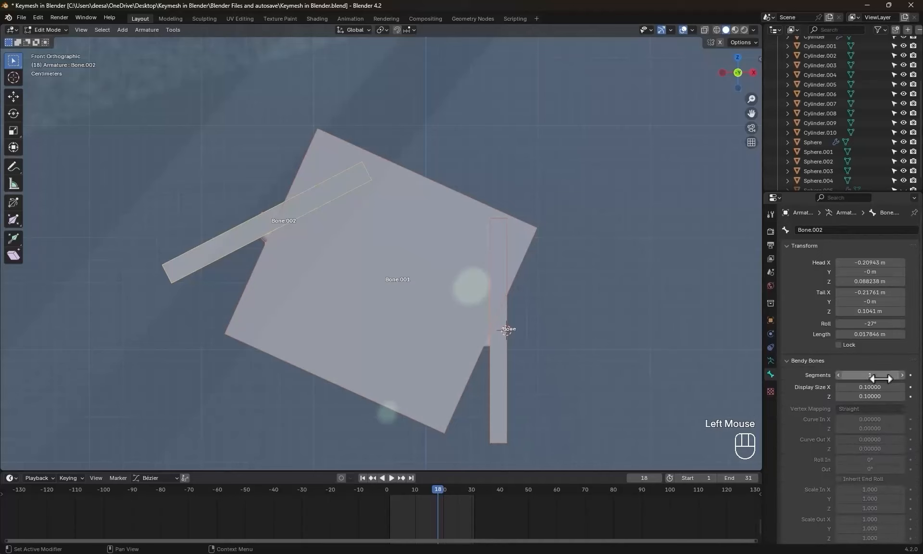
text(10)
key(Return)
- Reduce the bendy display size of all bones to 0.01 in X and make it smaller in Z as well
shift+double_click(413, 259)
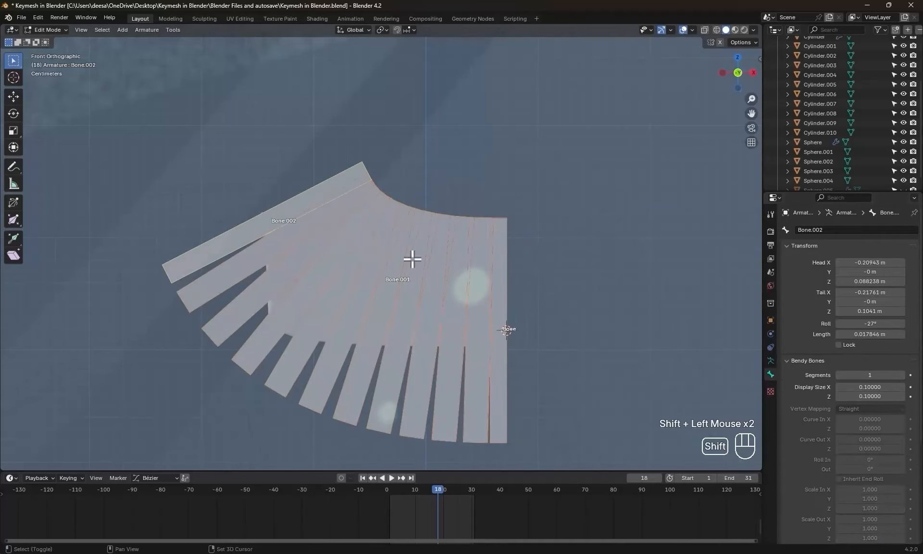
alt+click(839, 387)
alt+click(838, 387)
alt+click(838, 387)
alt+click(839, 387)
alt+click(838, 387)
alt+click(839, 387)
alt+click(839, 387)
alt+click(838, 387)
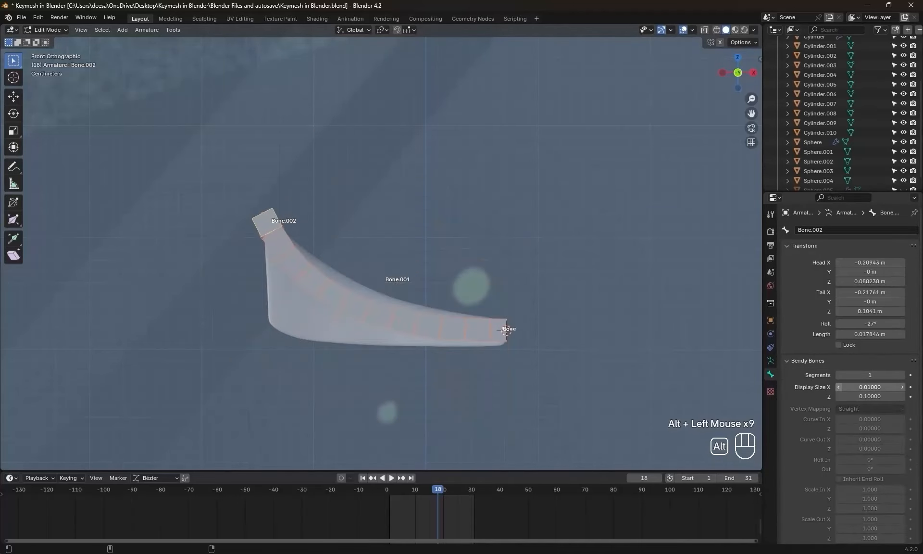
alt+click(839, 395)
alt+click(839, 394)
alt+click(839, 394)
alt+click(839, 394)
alt+click(839, 394)
scroll(529, 363, up, 2)
shift+middle_drag(529, 363, 532, 342)
shift+middle_drag(532, 341, 522, 328)
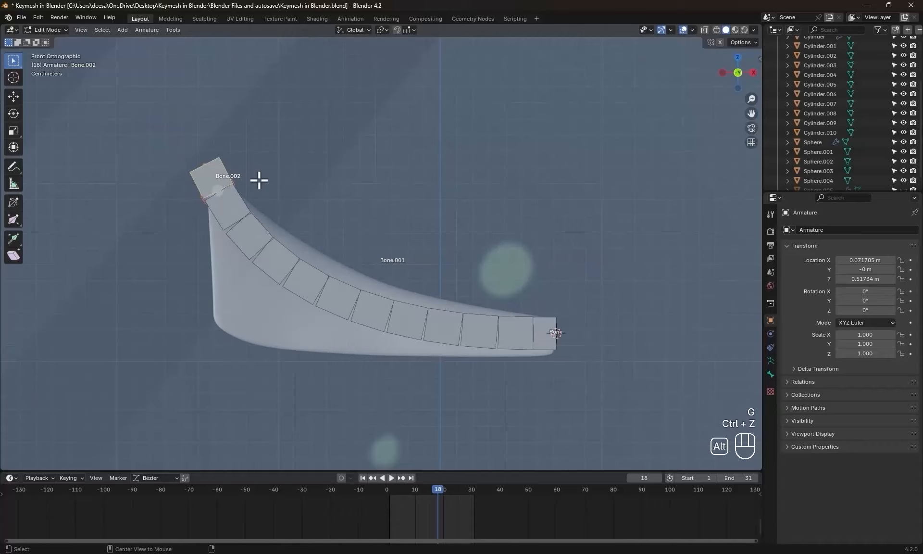
- Try moving the short tip bone up and away from the chain, and undo the move
click(219, 180)
key(g)
click(258, 181)
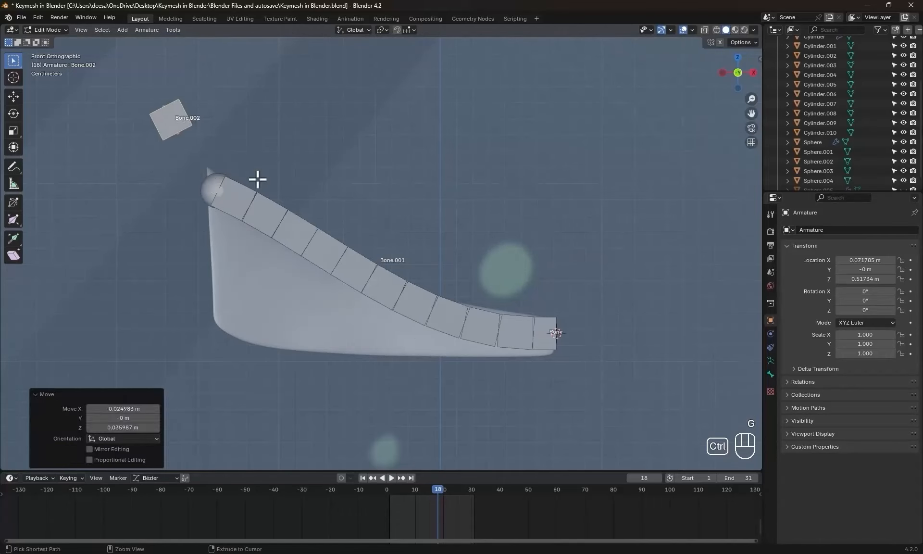
key(ctrl+z)
- In Pose Mode, add a Stretch To constraint to the long middle bone, targeting Bone.002 of the Armature
click(369, 330)
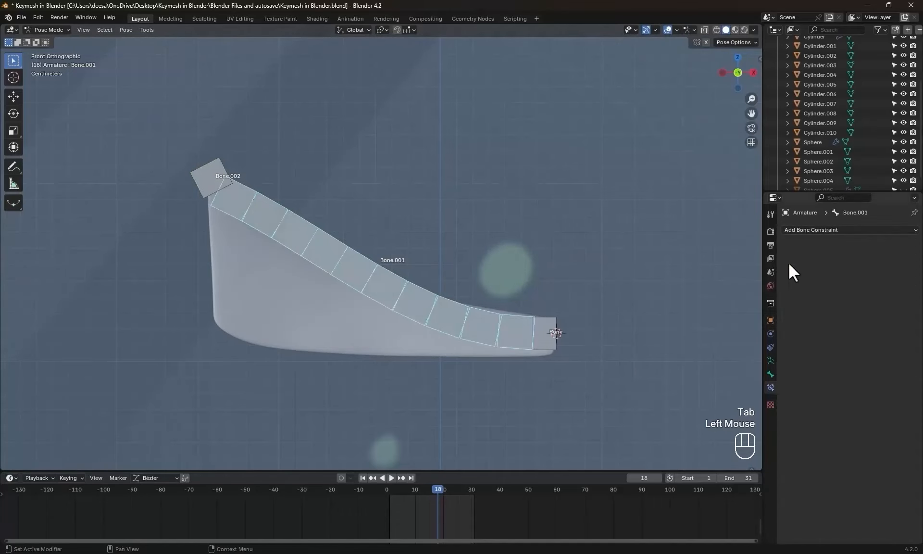
click(815, 230)
click(813, 307)
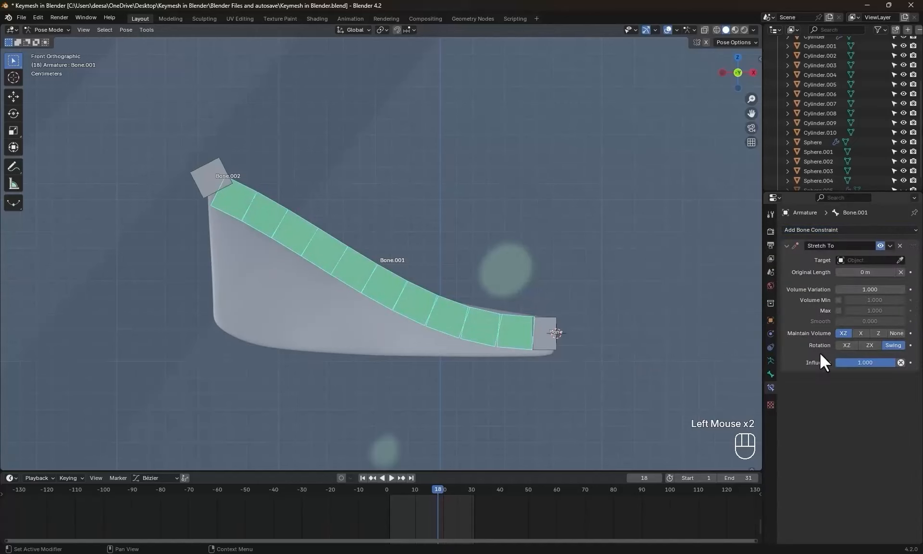
click(898, 272)
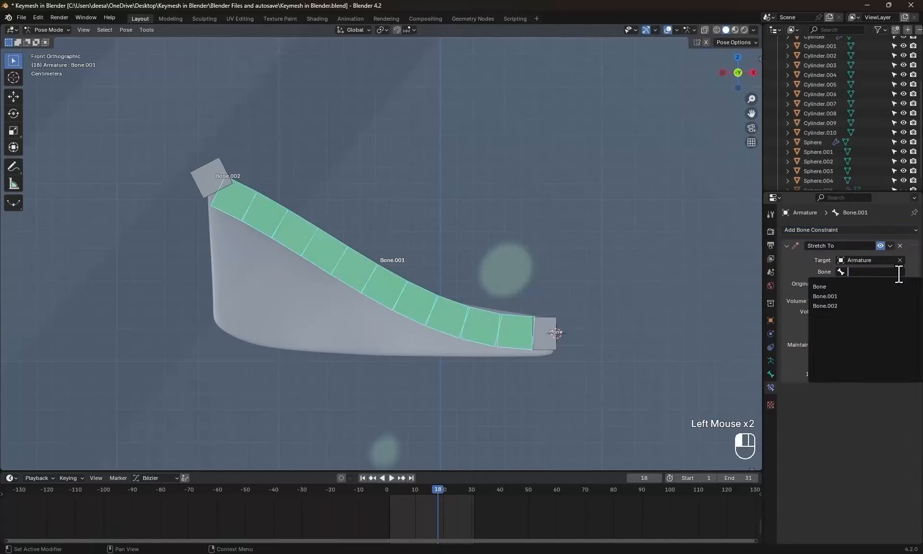
click(837, 306)
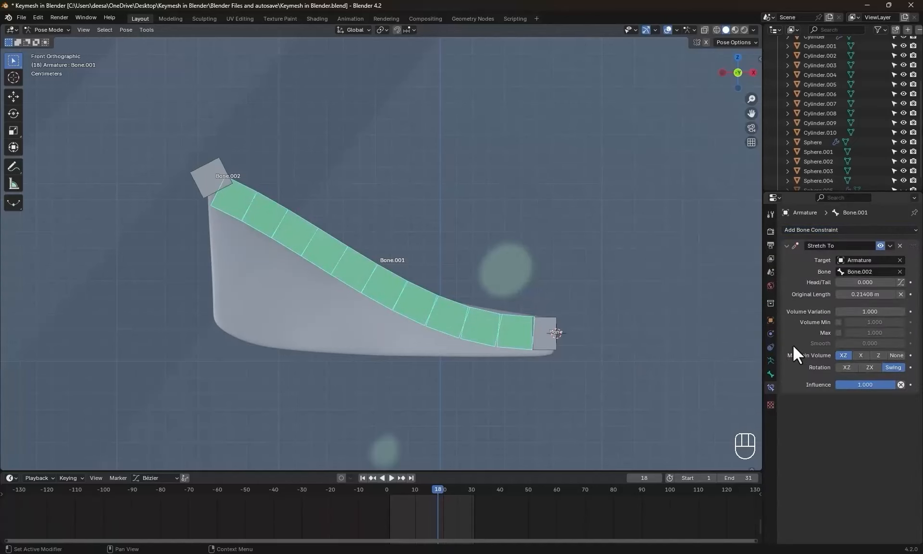
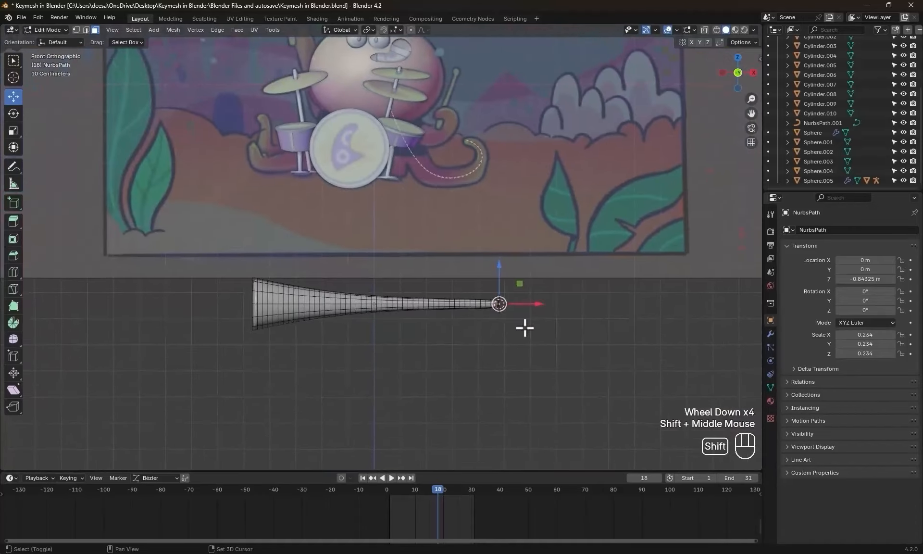
- Turn on the Subdivision modifier's on-cage display and select the face loops on the lower half of the tapered leg
scroll(429, 391, up, 2)
shift+middle_drag(428, 391, 474, 373)
click(771, 334)
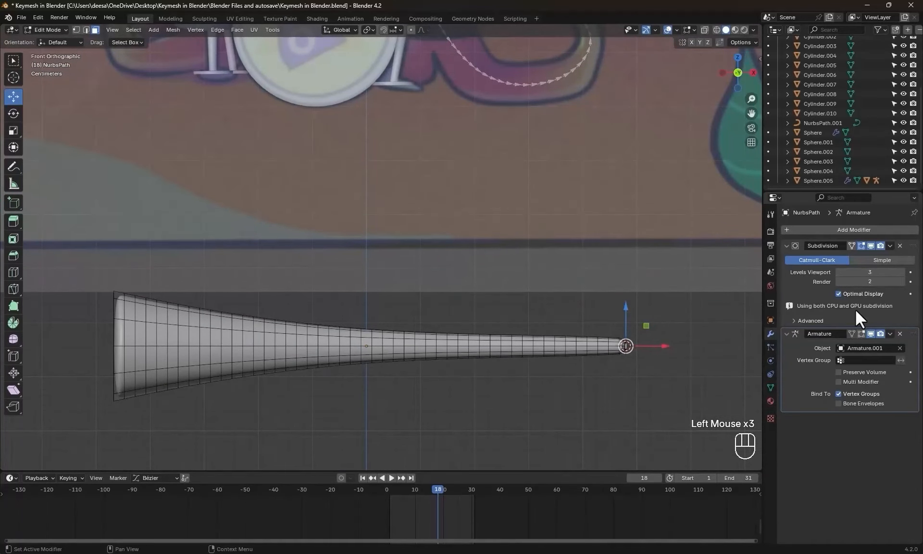
scroll(557, 406, up, 1)
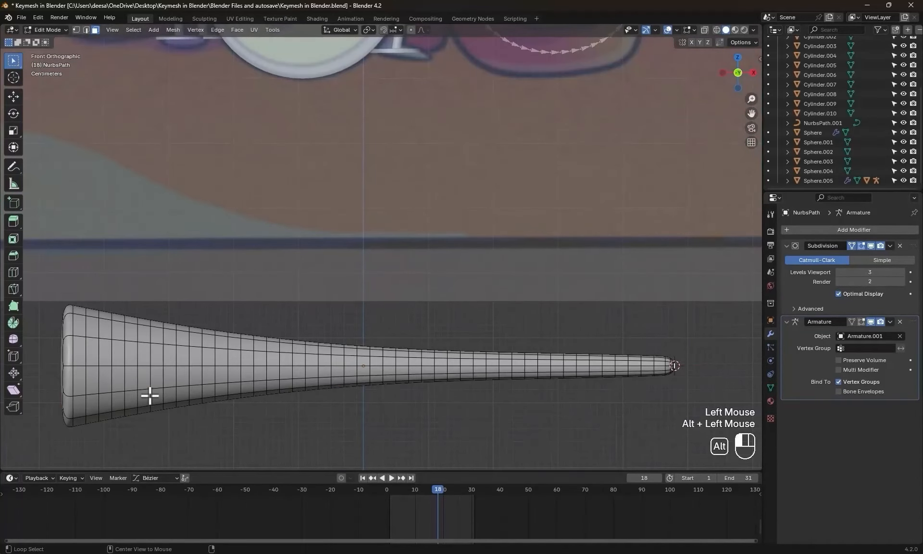
shift+middle_drag(212, 395, 430, 331)
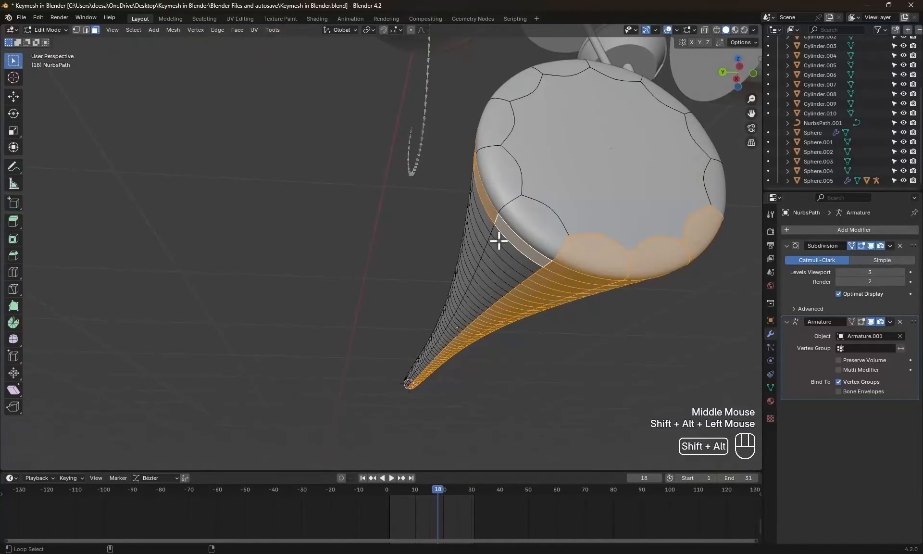
scroll(508, 242, down, 2)
middle_drag(508, 241, 304, 350)
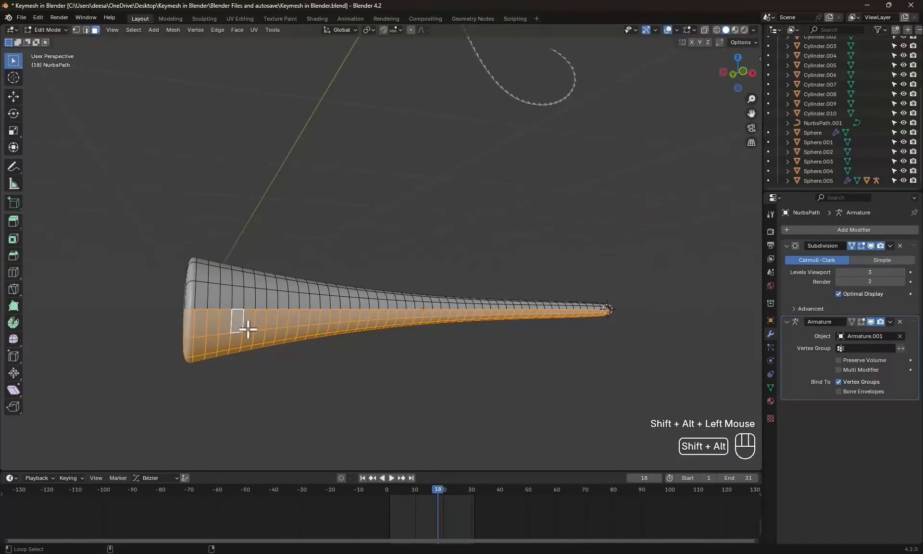
scroll(248, 329, down, 1)
middle_drag(248, 329, 394, 362)
- Add a vertex group named Leg-Down to the tapered leg and assign the selected lower faces to it
key(KP_1)
click(771, 387)
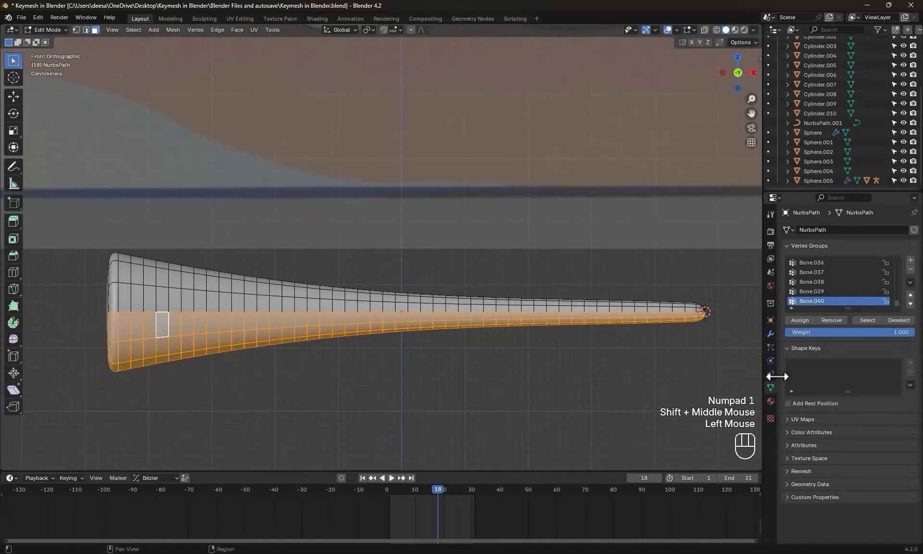
scroll(810, 291, down, 2)
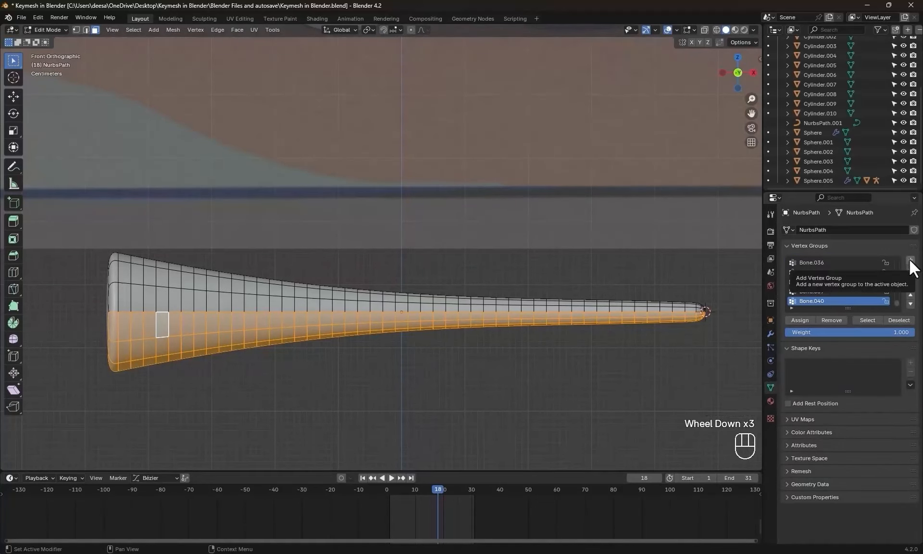
double_click(811, 301)
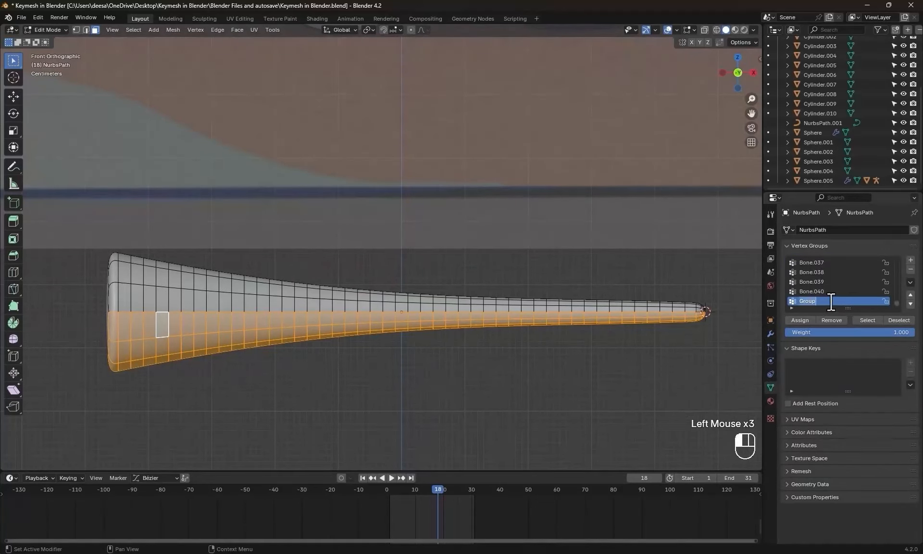
text(Leg-Down)
key(Return)
click(805, 321)
- Check the Leg-Down group by deselecting and reselecting its faces, and return to Object Mode
click(900, 320)
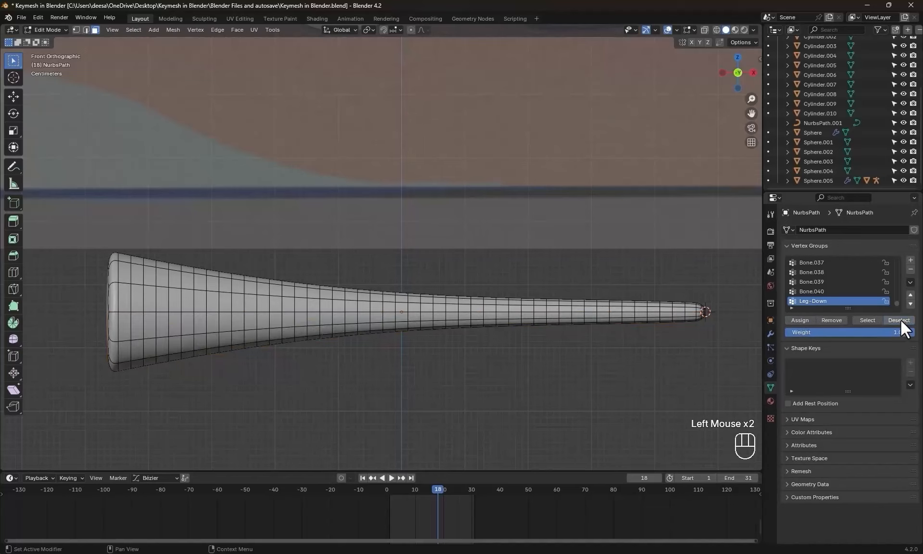
click(868, 320)
scroll(571, 342, down, 2)
mouse_move(571, 341)
middle_down()
mouse_move(601, 340)
mouse_move(584, 340)
middle_up()
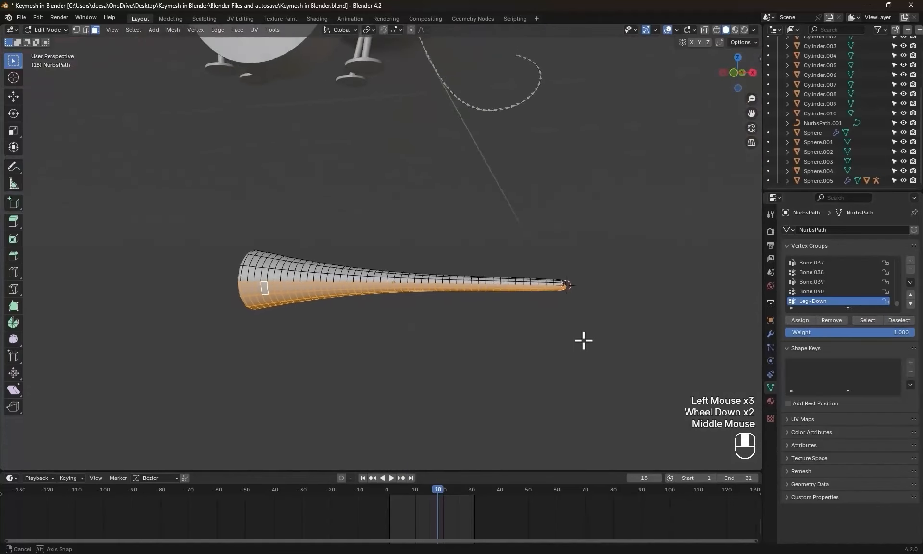
key(KP_1)
scroll(511, 331, up, 1)
shift+middle_drag(486, 340, 538, 329)
key(Tab)
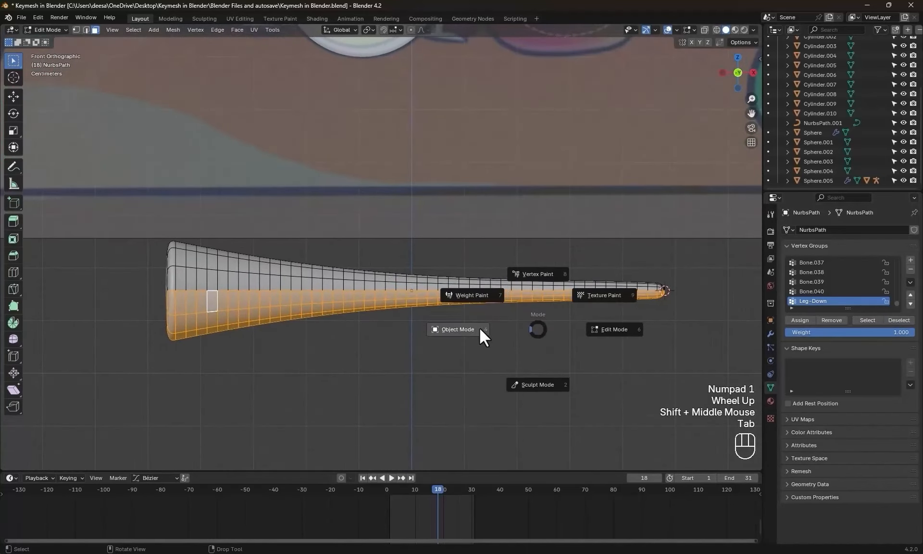
scroll(527, 263, down, 2)
shift+middle_drag(527, 263, 502, 347)
click(758, 140)
key(KP_7)
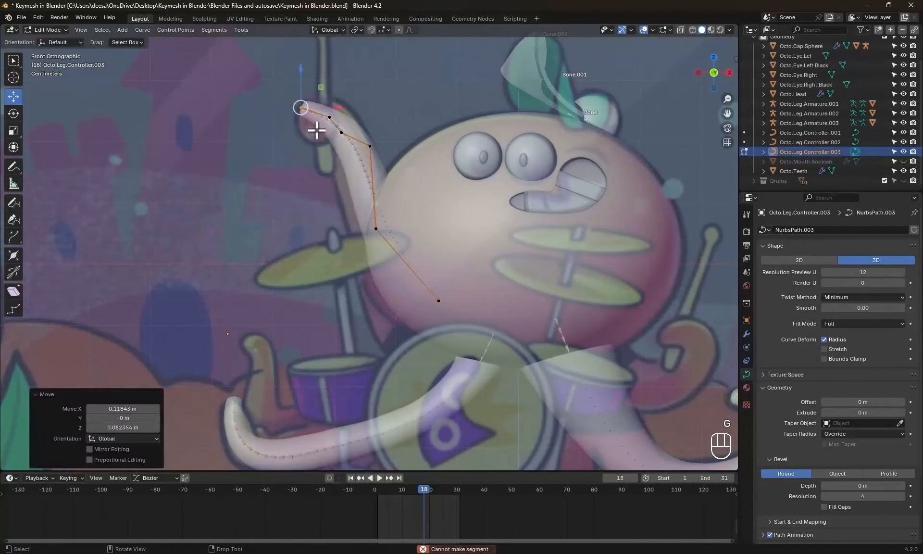
scroll(342, 237, up, 2)
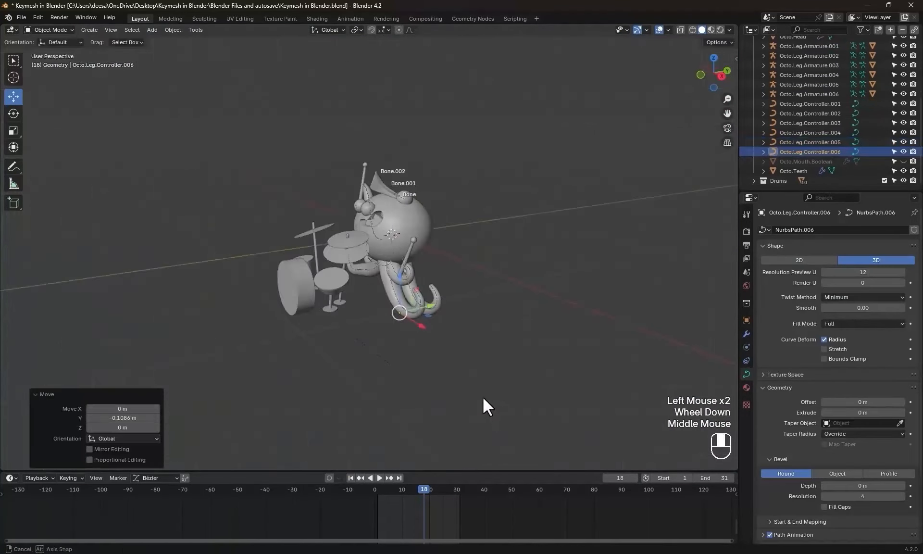
key(KP_3)
scroll(448, 371, up, 3)
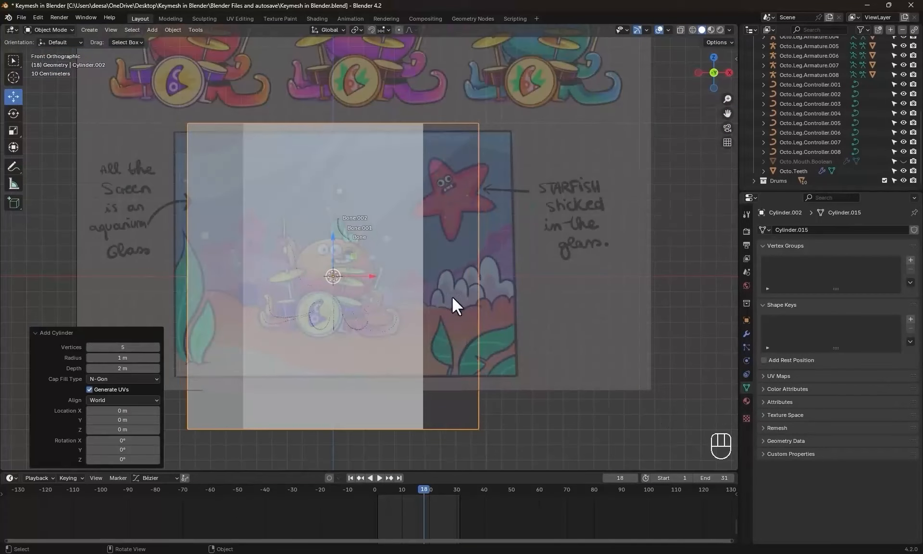
- Rotate the new five-sided cylinder 90° about the X axis
key(KP_3)
key(r)
key(x)
key(9)
key(0)
key(Return)
- Move the five-sided cylinder onto the starfish in the reference image and scale it down to the starfish's central body
key(KP_1)
scroll(457, 280, up, 2)
shift+middle_drag(457, 281, 432, 298)
drag(392, 290, 404, 271)
key(s)
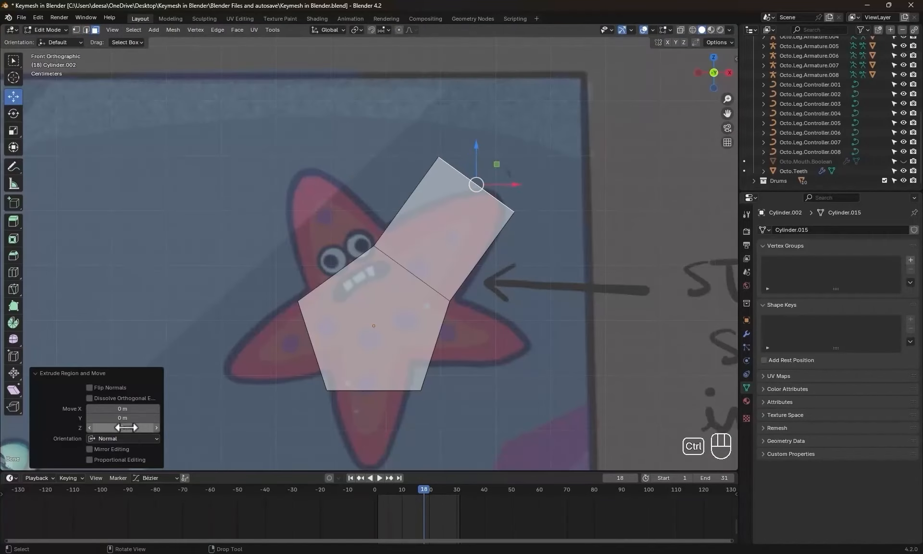
- Extrude the pentagon's remaining sides into starfish arms and taper the upper-right arm by scaling its end face to 0.407
middle_drag(289, 289, 378, 398)
key(KP_1)
scroll(427, 264, down, 2)
key(s)
drag(124, 409, 124, 410)
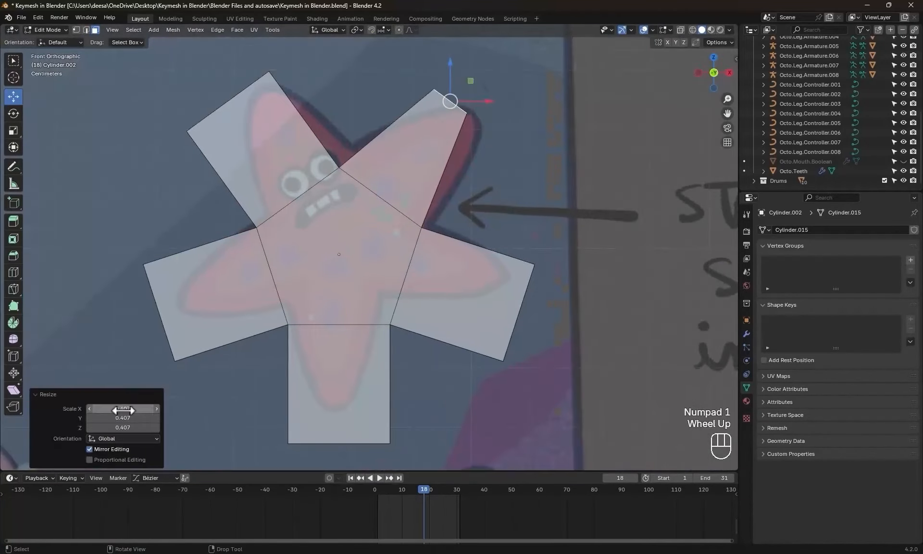
- Select the end faces of the tapered arms and move them -0.02826 m along Y
middle_drag(124, 409, 288, 216)
scroll(337, 288, up, 2)
click(257, 205)
shift+click(247, 83)
key(KP_1)
key(KP_3)
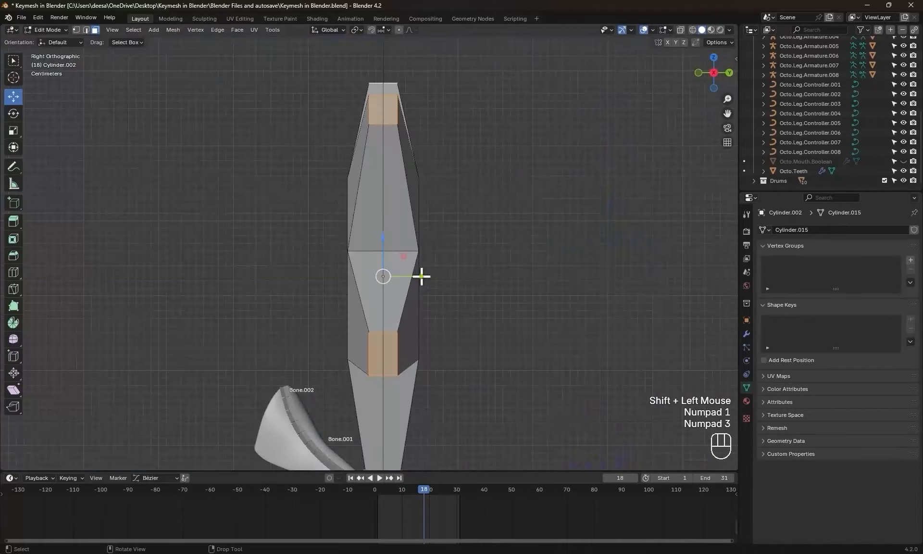
click(398, 278)
scroll(398, 277, down, 2)
middle_drag(397, 277, 469, 332)
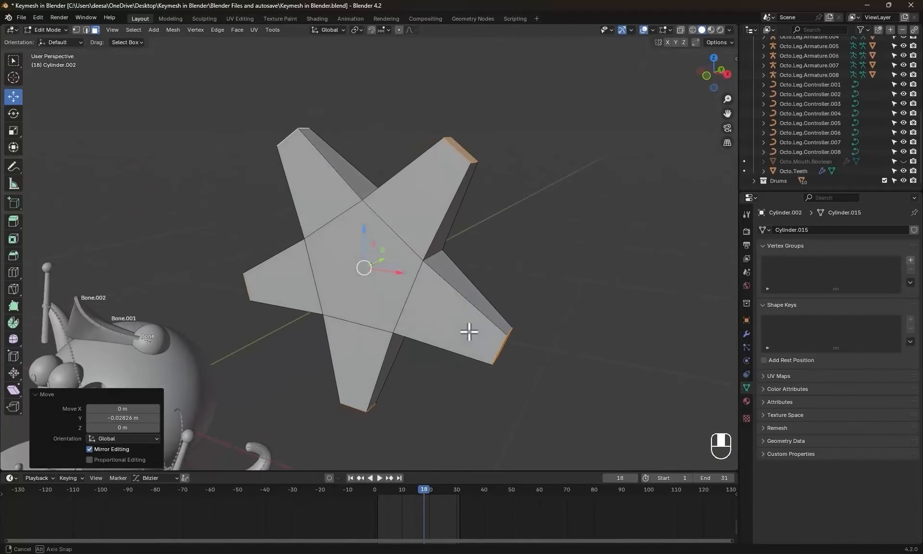
- Add a Subdivision modifier to the starfish with 4 viewport levels
key(Tab)
click(747, 333)
click(841, 230)
click(697, 366)
- Scale the arm tip faces outward slightly to match the reference, adjust them along Y, and save the file
middle_drag(480, 269, 513, 284)
key(KP_1)
key(Tab)
key(s)
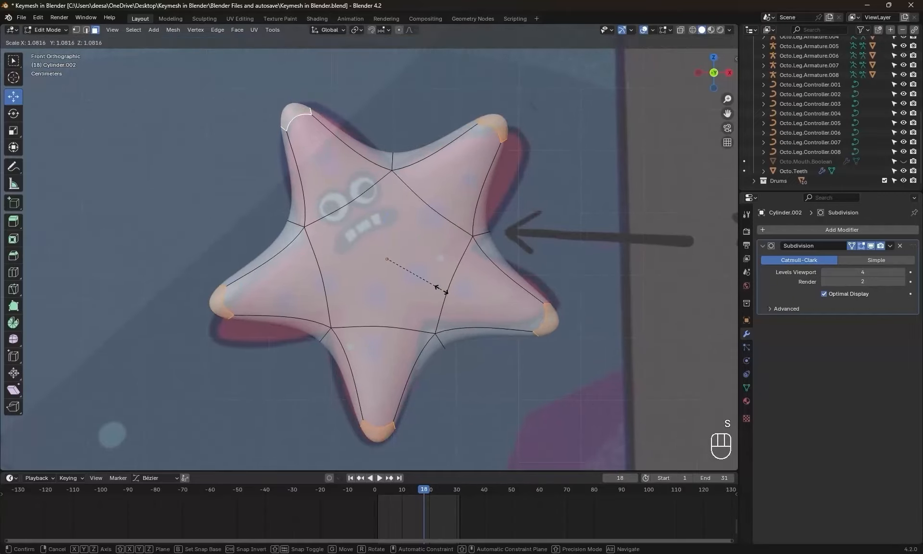
key(KP_3)
drag(450, 257, 456, 257)
key(KP_1)
scroll(501, 318, down, 3)
key(ctrl+s)
- Select the five edges at the inner corners between the starfish's arms and scale them inward
key(2)
click(516, 310)
middle_drag(501, 332, 515, 345)
shift+click(547, 245)
shift+click(486, 195)
shift+click(422, 238)
shift+click(440, 312)
key(s)
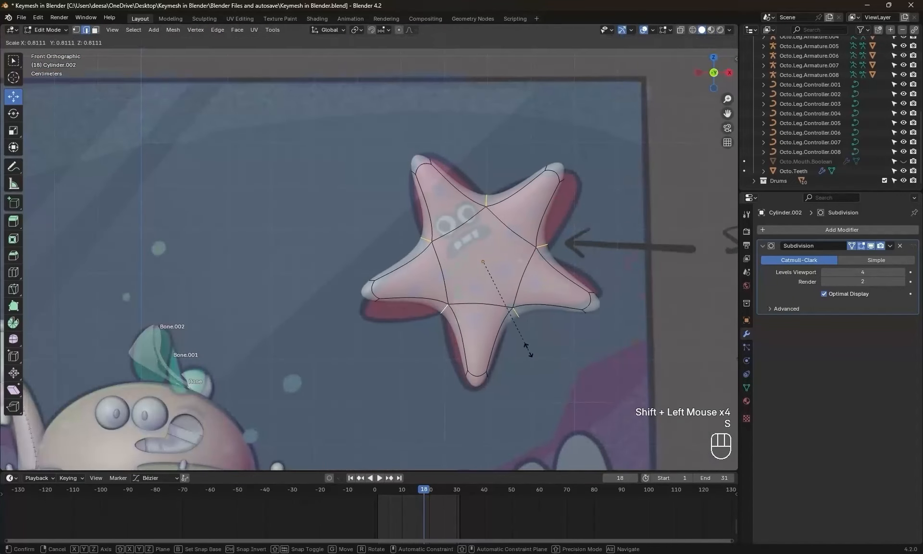
- Select the starfish's front faces and add a vertex group to the mesh
key(3)
click(561, 206)
shift+click(412, 294)
click(747, 388)
click(910, 260)
middle_drag(553, 308, 587, 325)
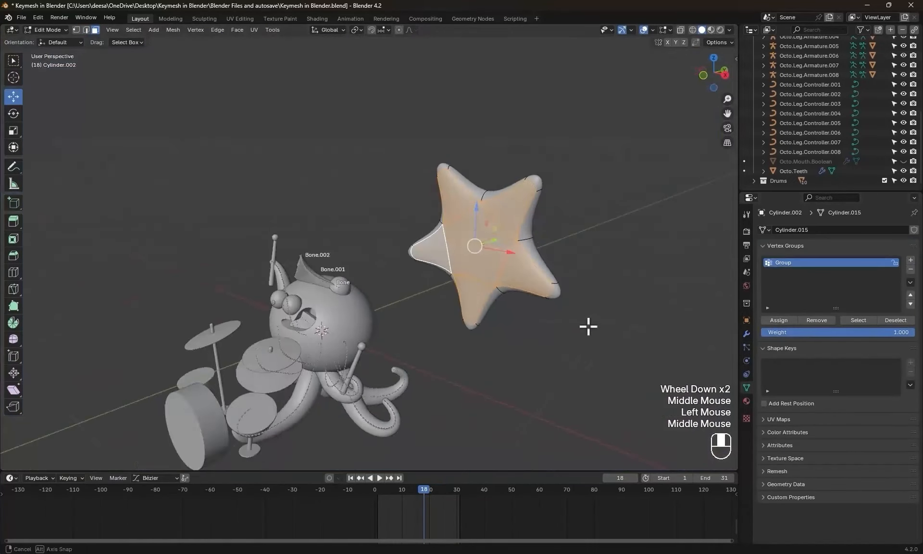
- Return to Object Mode, save the file, and add a plane primitive at the scene centre
key(Tab)
key(ctrl+s)
key(shift+a)
mouse_move(411, 345)
click(452, 48)
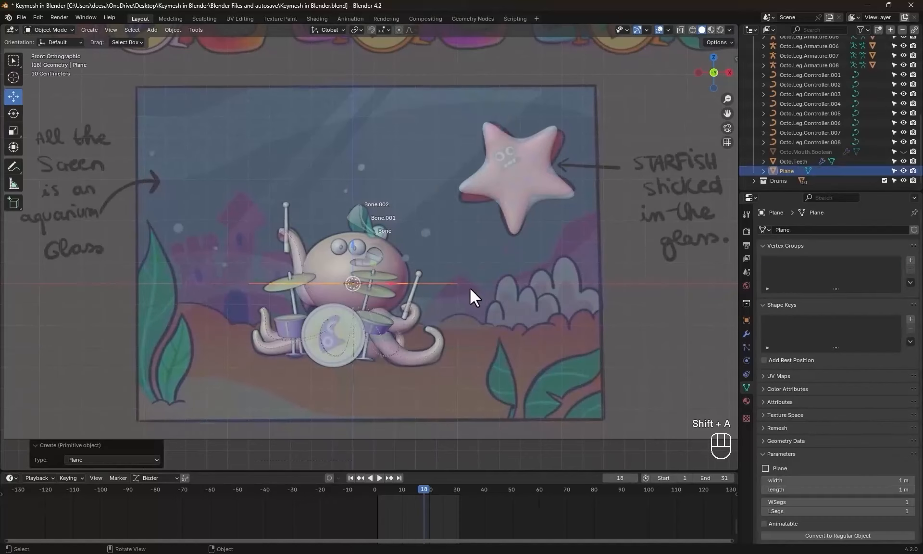
- Rotate the plane -90° upright and move it over the reference's tall leaf, about -0.96 m along X and -0.15 m along Z
key(KP_3)
key(r)
ctrl+click(433, 332)
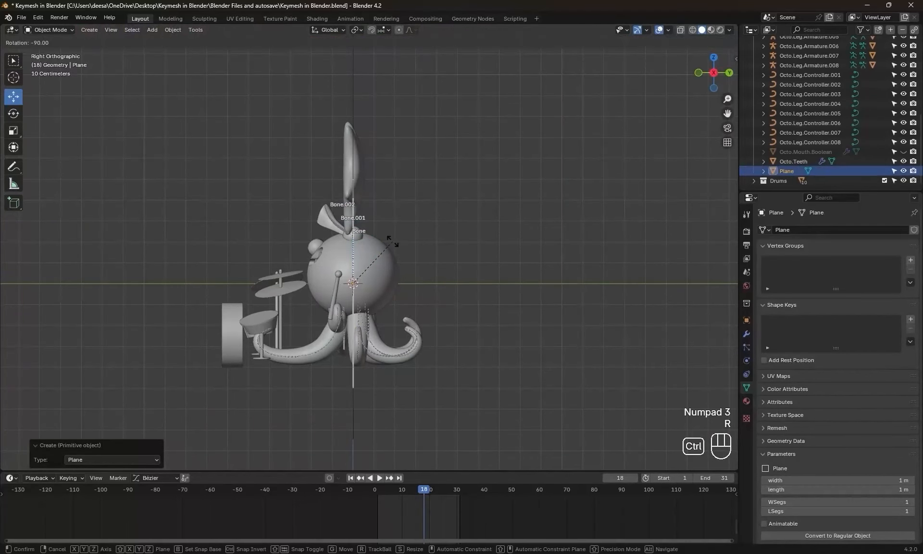
key(KP_1)
scroll(435, 355, down, 1)
shift+middle_drag(385, 258, 435, 247)
drag(436, 247, 276, 270)
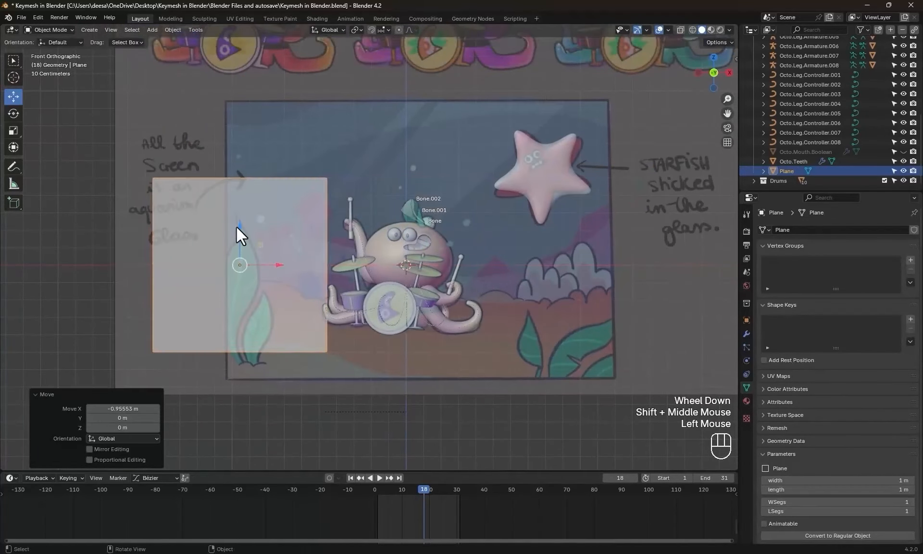
drag(240, 235, 252, 284)
- Scale the plane to about 0.26 along X and 0.9 along Z to fit the tall leaf
scroll(252, 285, up, 2)
shift+middle_drag(251, 284, 484, 256)
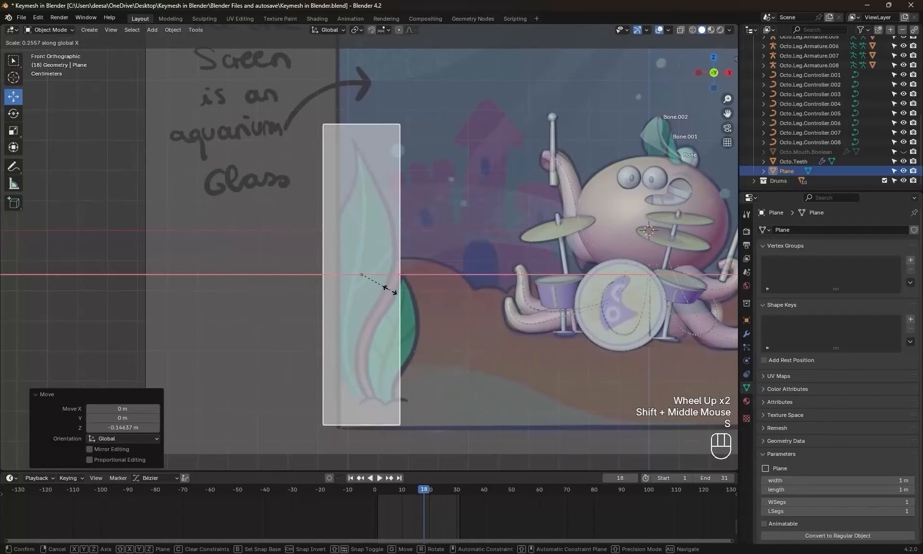
click(408, 327)
scroll(432, 339, up, 1)
shift+middle_drag(432, 339, 459, 336)
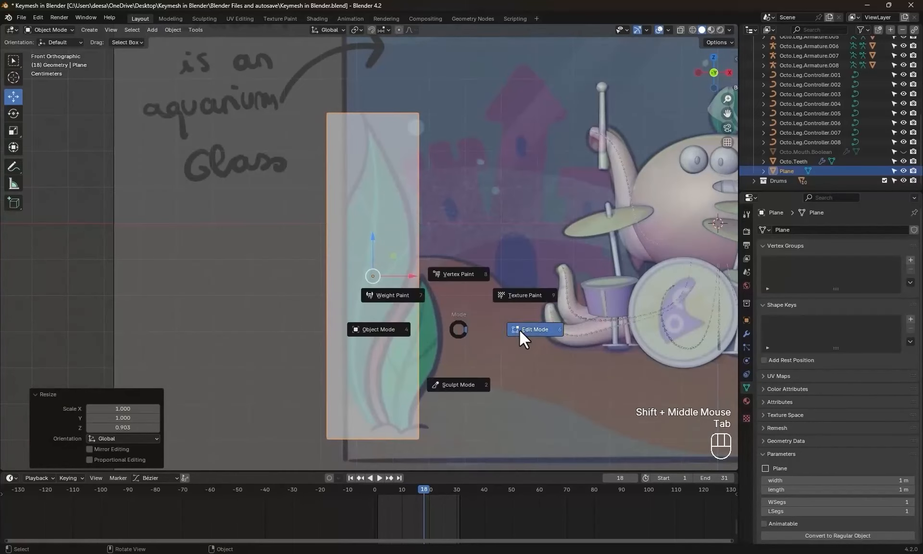
- Enter Edit Mode and divide the plane crosswise with 5 evenly spaced loop cuts
click(524, 329)
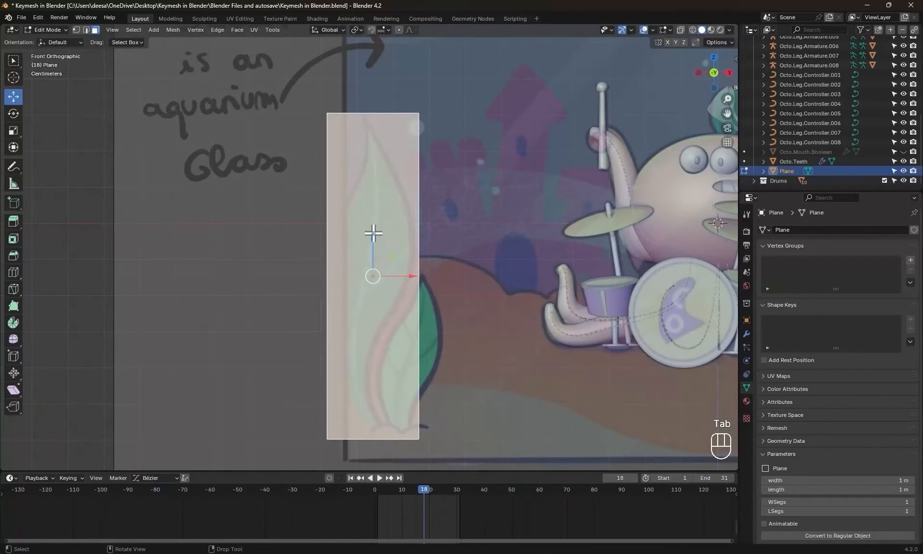
click(329, 287)
scroll(424, 233, up, 2)
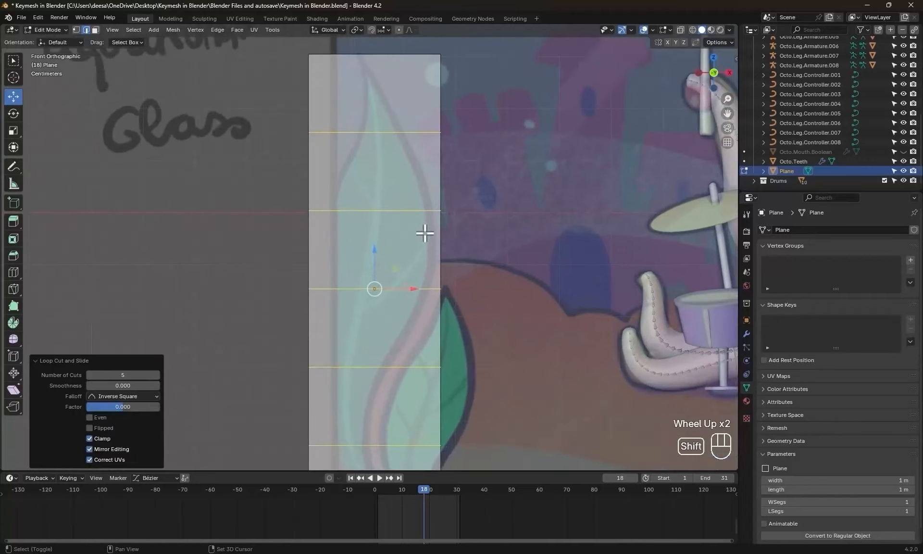
- Scale the plane's top edge down to a point and shift it along X towards the leaf's tip
shift+middle_drag(424, 233, 704, 53)
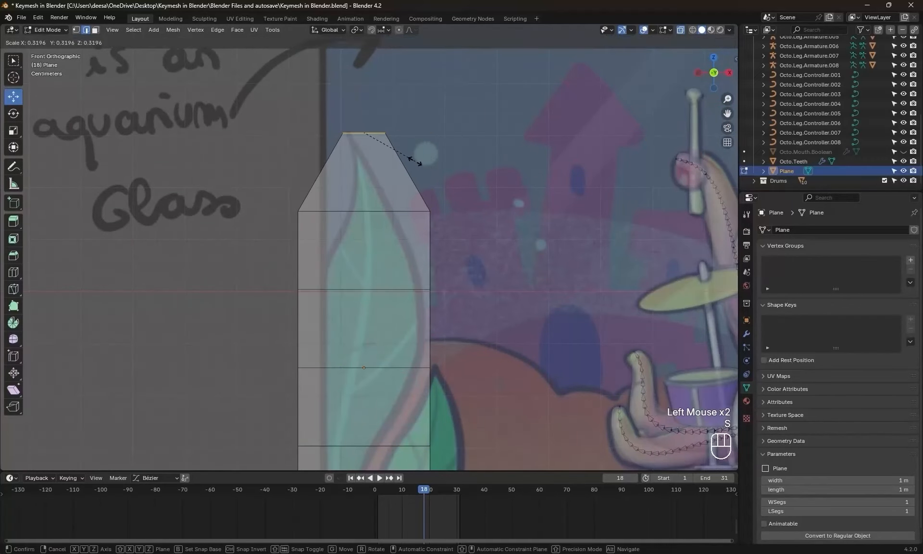
click(415, 162)
drag(401, 133, 385, 133)
drag(241, 185, 317, 238)
drag(386, 213, 412, 216)
key(ctrl+z)
- Switch to vertex selection and shift the side vertices along X to follow the leaf's right outline down to the stem
click(298, 226)
click(76, 29)
drag(236, 185, 317, 241)
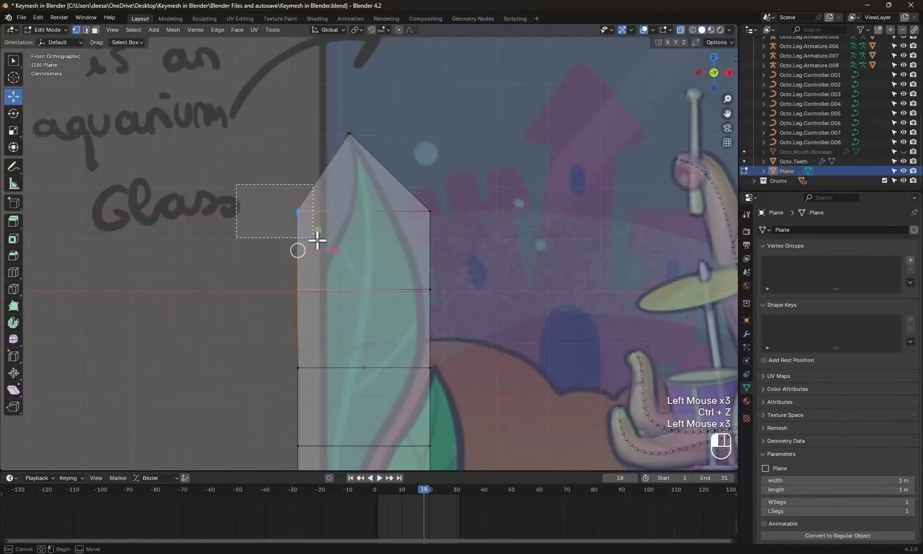
shift+middle_drag(465, 300, 459, 267)
click(423, 257)
drag(465, 257, 458, 257)
click(417, 303)
drag(459, 303, 414, 320)
click(425, 319)
drag(471, 347, 398, 348)
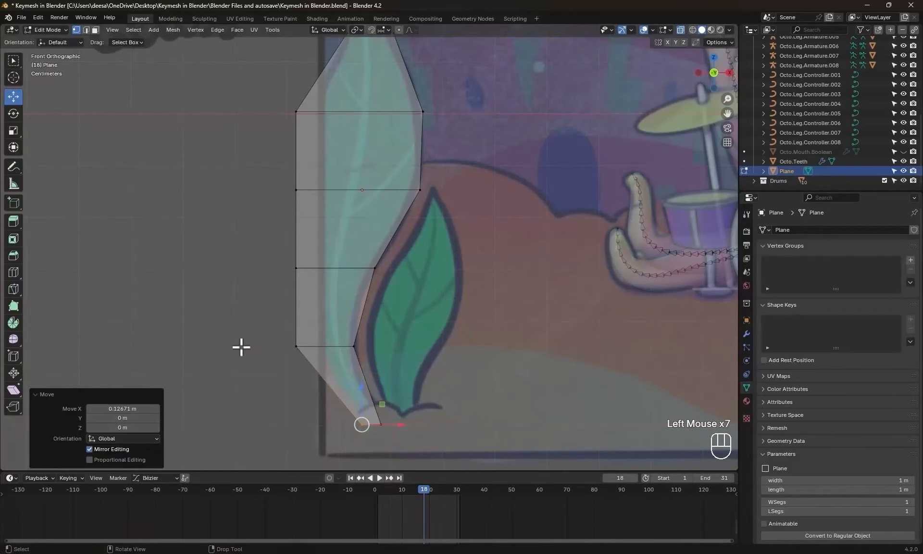
- Shift the left-side vertices along X to shape the tall leaf's left outline
click(296, 267)
shift+middle_drag(311, 180, 322, 327)
click(288, 197)
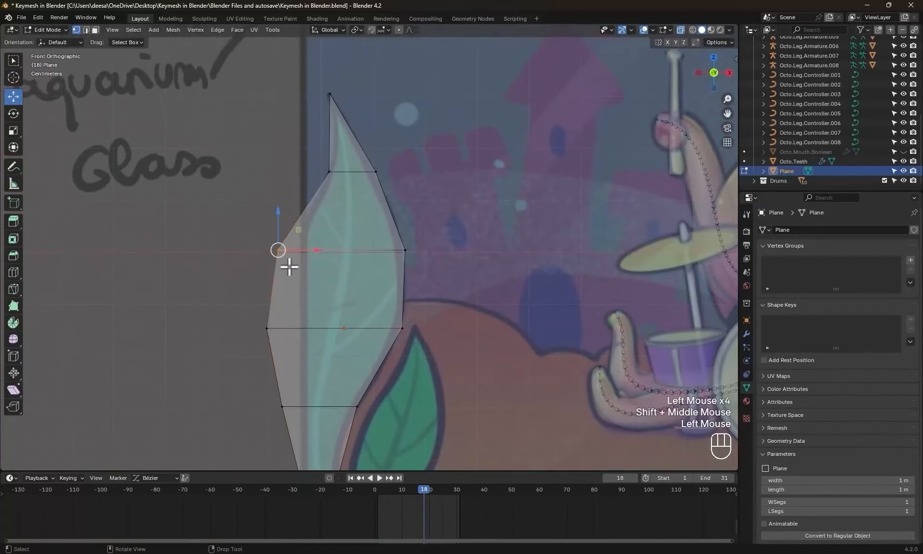
drag(318, 197, 326, 197)
- Return to Object Mode and add a Subdivision modifier with viewport level 3 to the leaf
scroll(323, 362, down, 2)
shift+middle_drag(324, 363, 346, 370)
scroll(373, 373, down, 1)
scroll(415, 372, up, 2)
key(Tab)
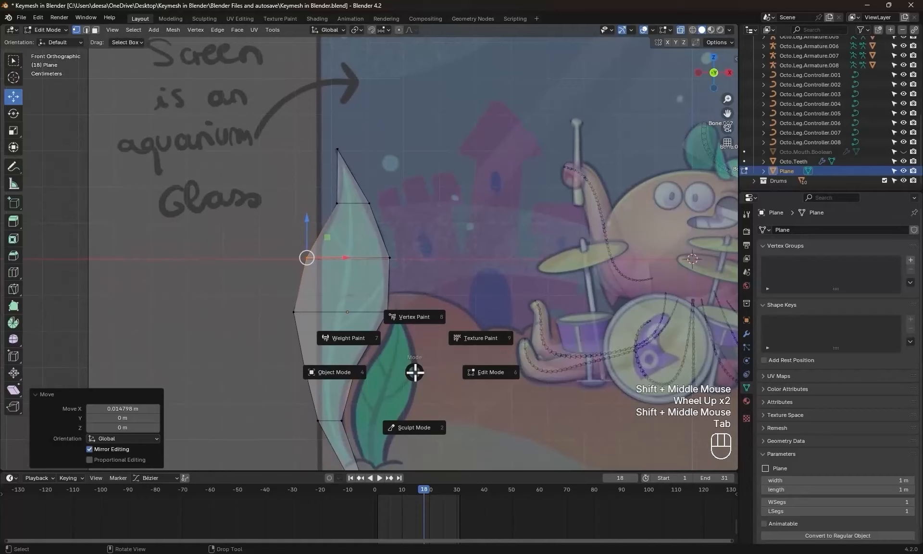
click(336, 374)
click(747, 333)
click(800, 226)
click(768, 242)
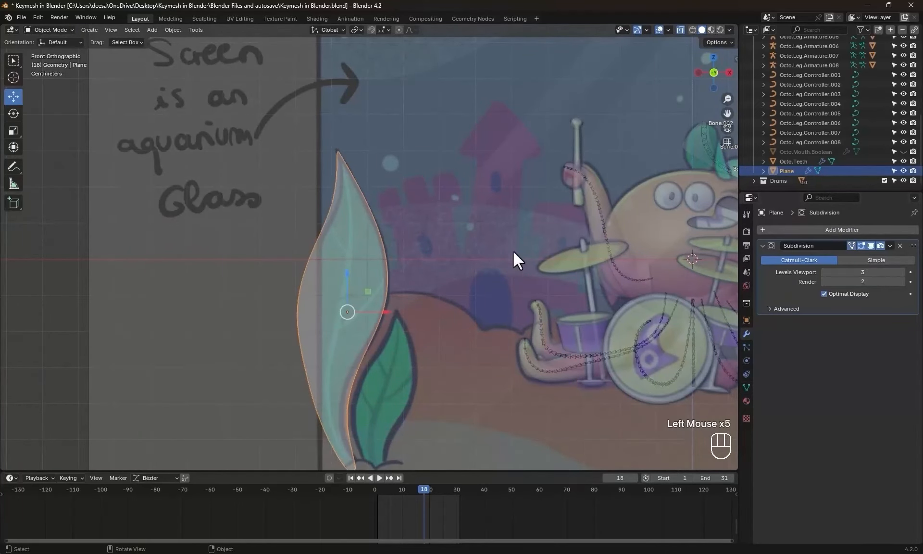
- Re-enter Edit Mode and fine-tune the vertices near the leaf's tip against the reference outline
click(494, 265)
scroll(449, 270, up, 2)
shift+middle_drag(449, 270, 345, 242)
scroll(344, 242, up, 1)
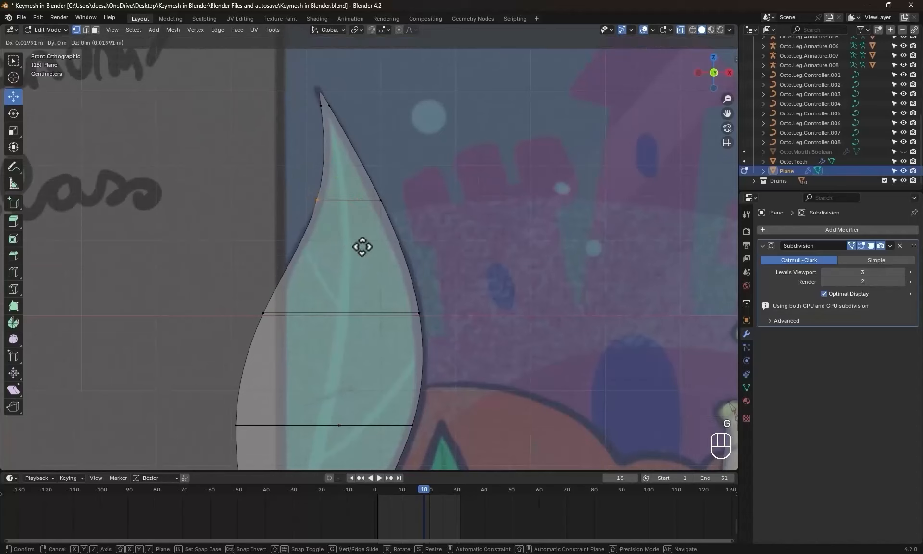
key(g)
shift+middle_drag(272, 305, 287, 234)
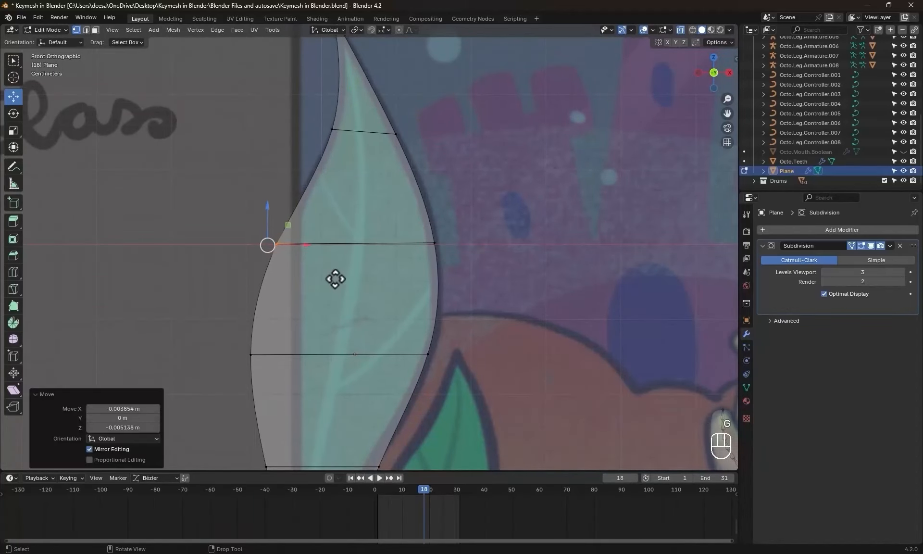
- Adjust the middle and lower leaf vertices so the smoothed outline matches the reference down to the stem
shift+middle_drag(356, 336, 348, 264)
click(373, 392)
key(g)
click(344, 411)
key(g)
shift+middle_drag(439, 323, 425, 260)
key(g)
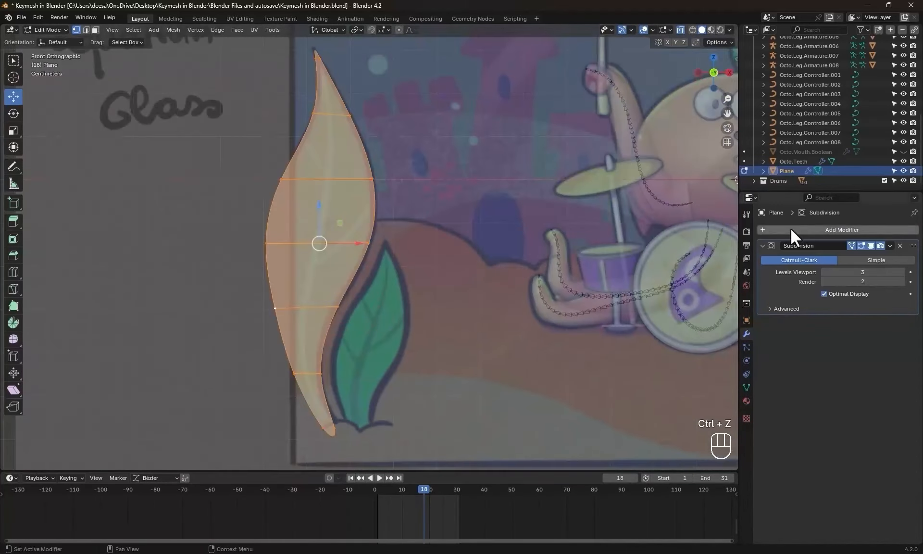
- Add a Solidify modifier to the leaf and inspect its thickness from an angle
click(771, 231)
click(744, 256)
middle_drag(423, 240, 560, 247)
key(KP_1)
scroll(381, 325, up, 2)
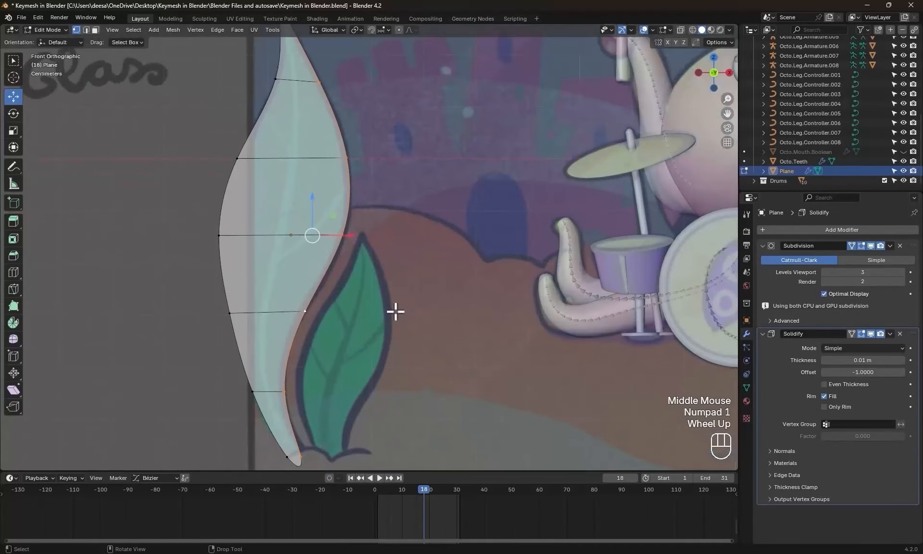
- Add a lengthwise loop cut along the leaf's middle and extrude its outline edges in place
key(ctrl+r)
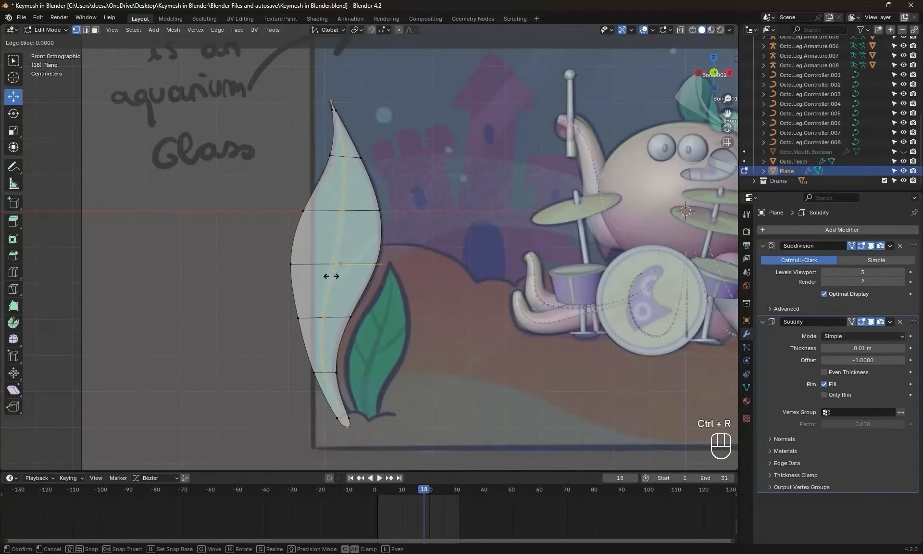
click(331, 276)
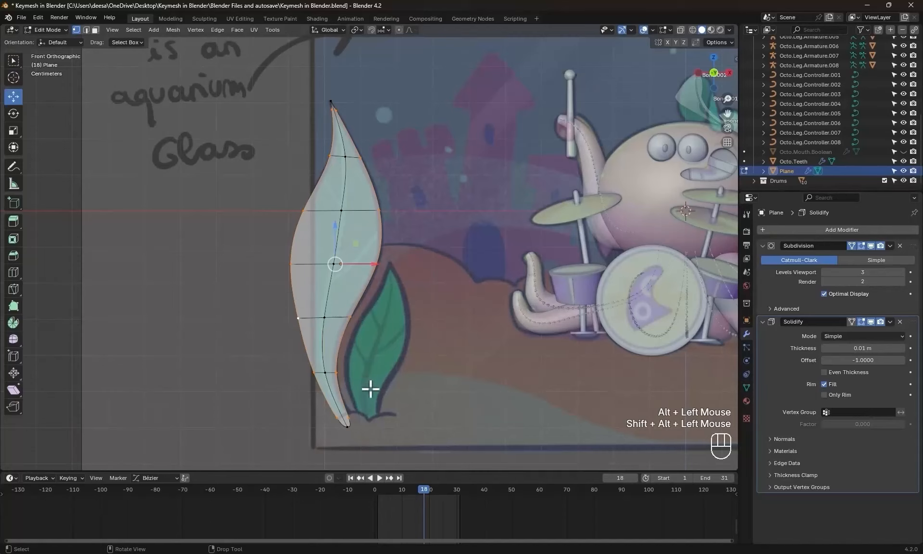
key(ctrl+z)
key(e)
right_click(409, 322)
scroll(409, 321, down, 1)
middle_drag(409, 321, 460, 351)
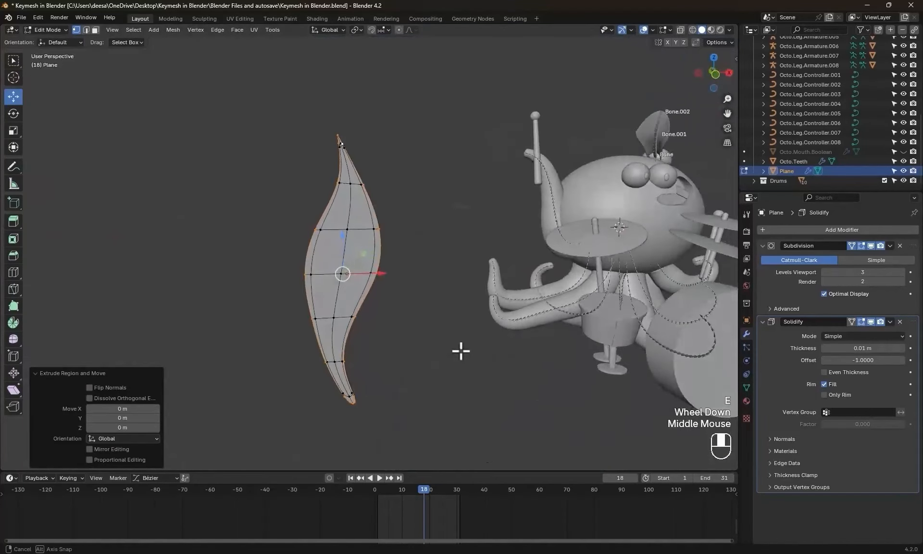
key(KP_1)
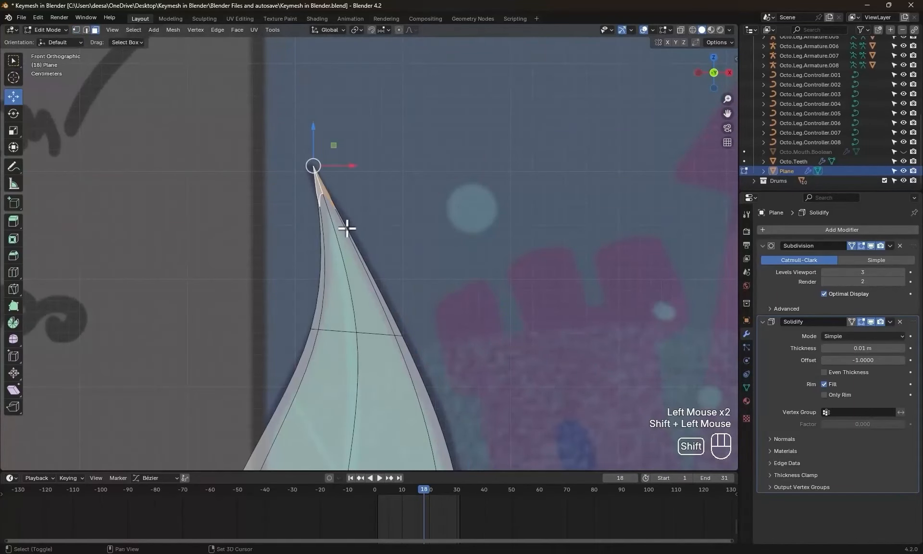
- Select the narrow border faces around the leaf from its tip to its base
shift+middle_drag(366, 269, 318, 187)
scroll(385, 222, down, 2)
scroll(340, 290, up, 3)
shift+click(235, 307)
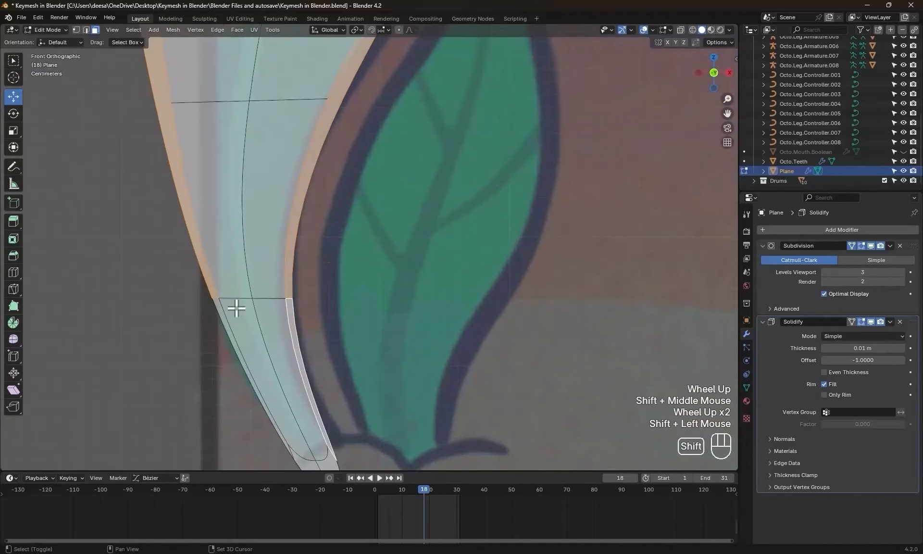
shift+click(292, 328)
- Assign the leaf's border faces to a new vertex group, check it by deselecting and reselecting them, and save the file
scroll(420, 195, down, 5)
shift+middle_drag(420, 195, 376, 332)
scroll(376, 332, down, 1)
click(746, 387)
click(910, 260)
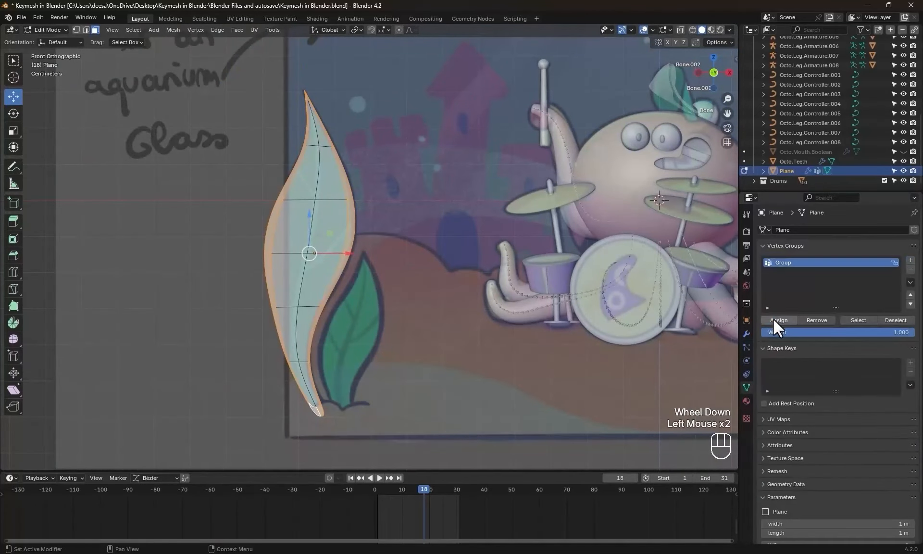
click(774, 319)
click(885, 319)
click(863, 320)
shift+middle_drag(473, 256, 412, 274)
key(ctrl+s)
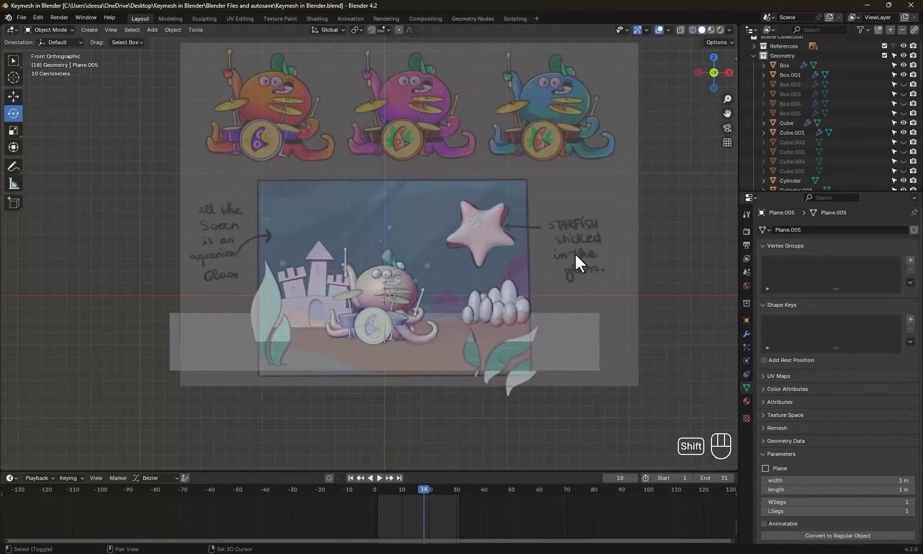
- Add a camera at the scene centre and set the horizontal render resolution to 1080 px
key(shift+a)
mouse_move(532, 348)
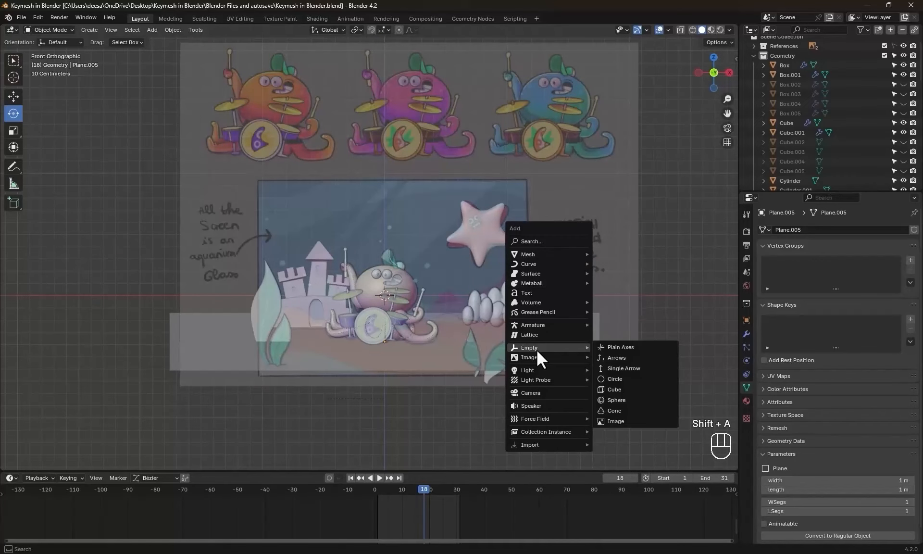
click(534, 393)
click(747, 245)
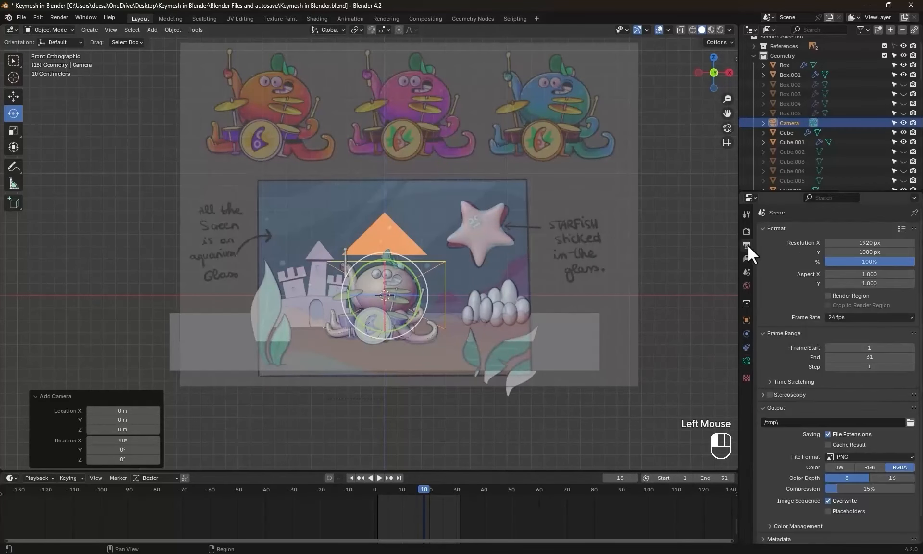
double_click(861, 251)
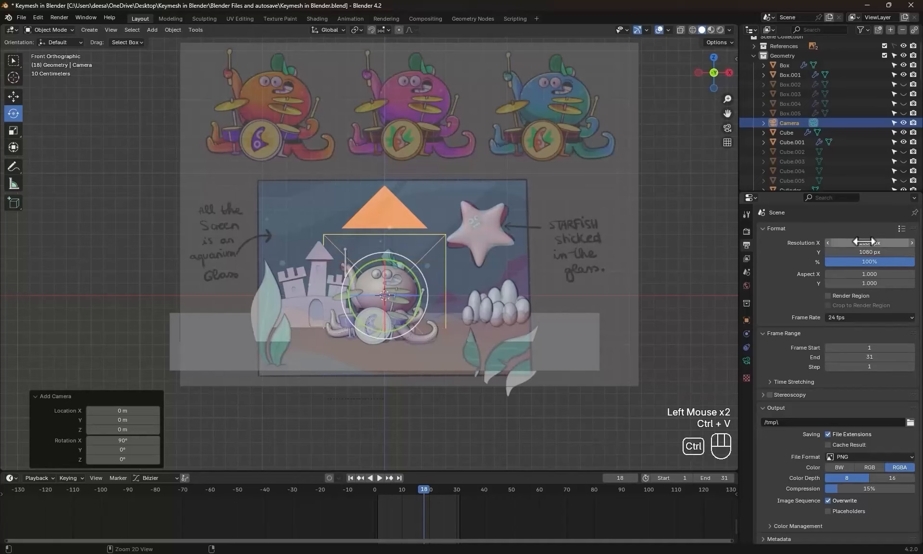
- Move the camera back along Y in front of the drum kit and check the framing through the camera
key(KP_3)
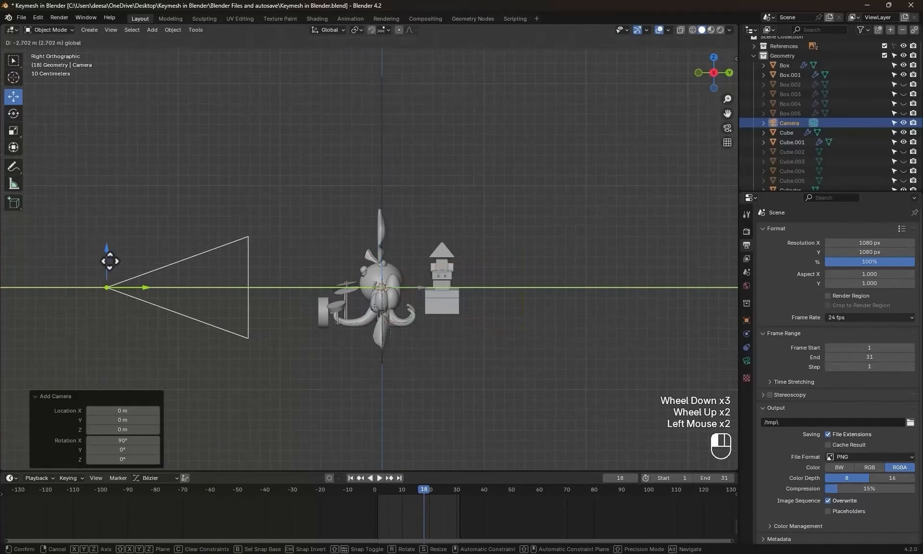
drag(109, 261, 109, 261)
key(KP_0)
shift+middle_drag(401, 310, 475, 297)
scroll(524, 258, up, 1)
key(KP_0)
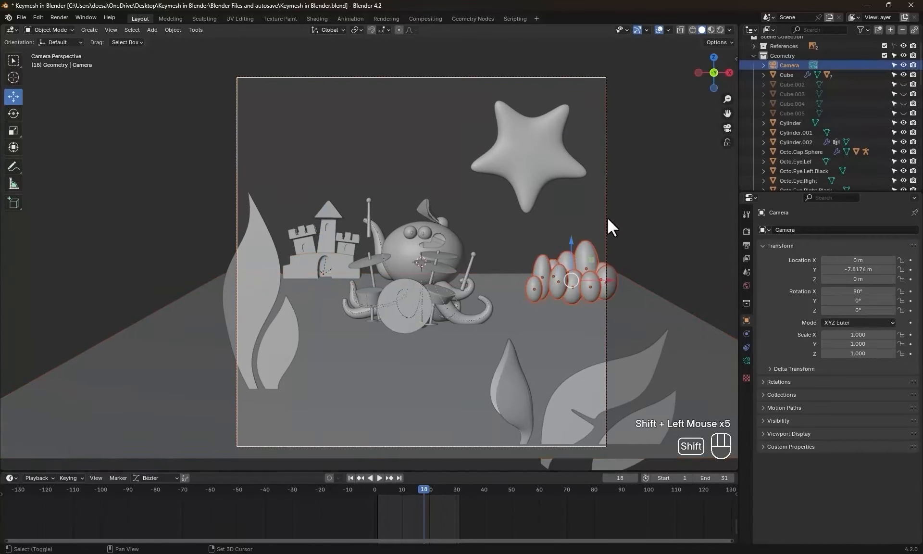
- Move the selected egg-shaped rocks farther back from the camera and save the file
key(KP_3)
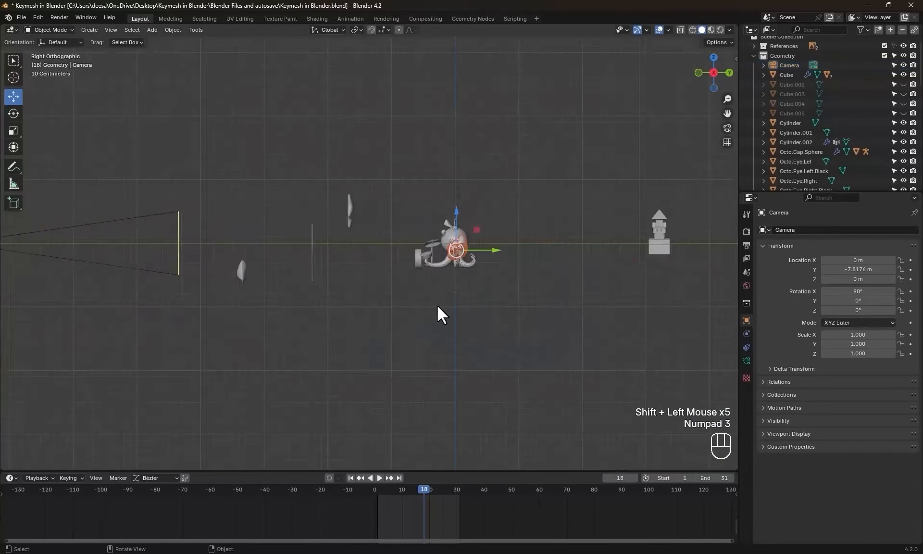
key(ctrl+s)
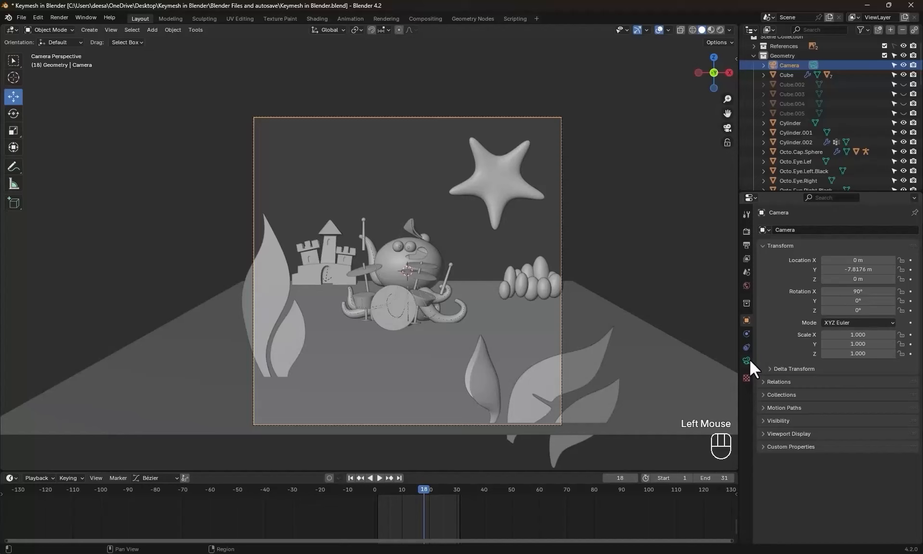
- Enable Depth of Field for the camera and expand its settings
click(747, 360)
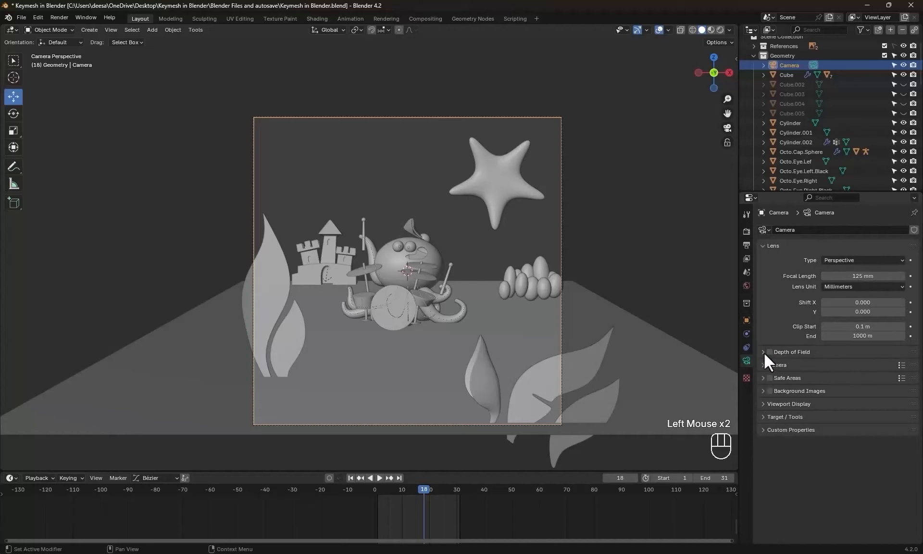
click(770, 351)
click(763, 351)
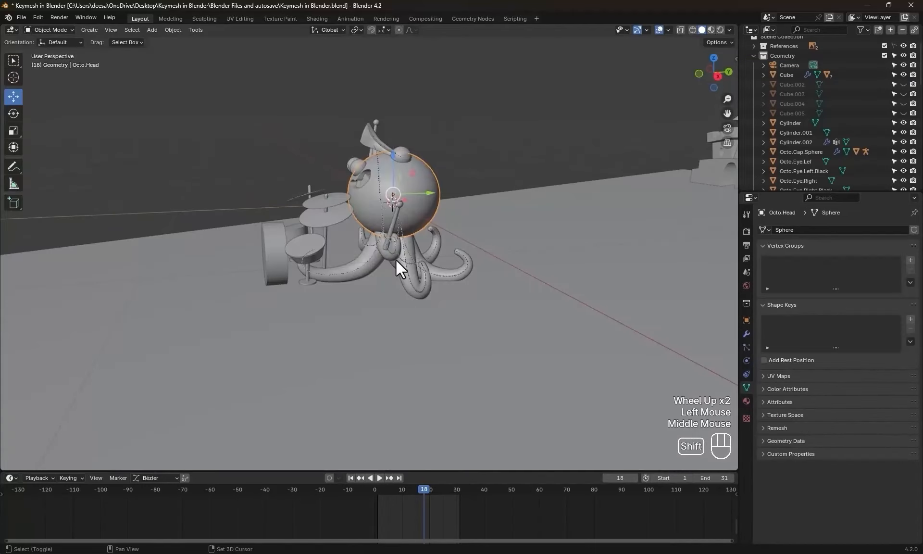
- Add a Plain Axes empty at the scene centre and scale it to about 0.487
key(shift+a)
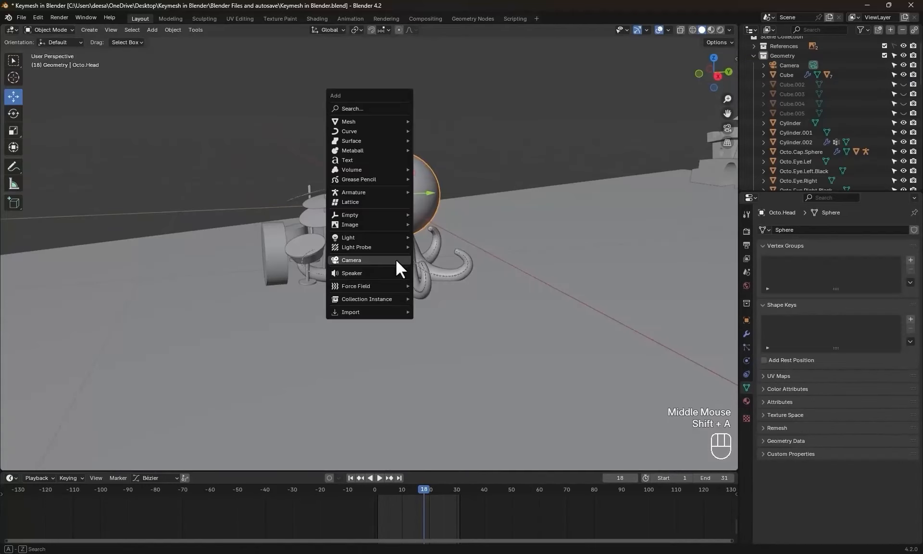
mouse_move(387, 225)
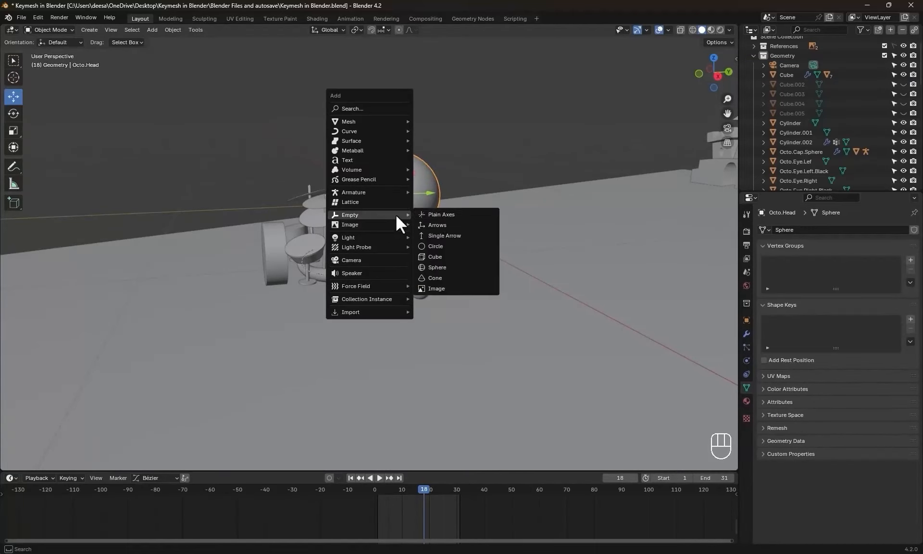
click(441, 214)
key(KP_1)
scroll(536, 303, down, 2)
scroll(536, 309, up, 2)
key(s)
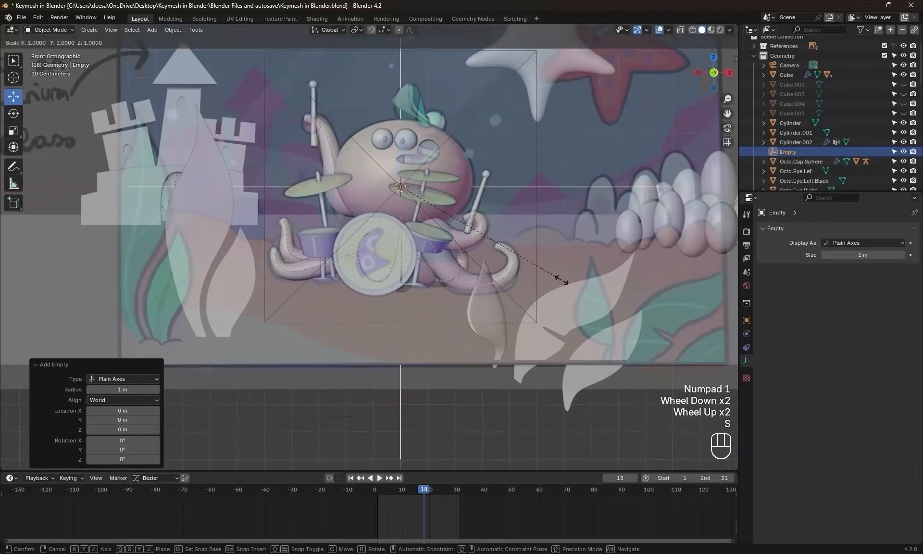
click(474, 238)
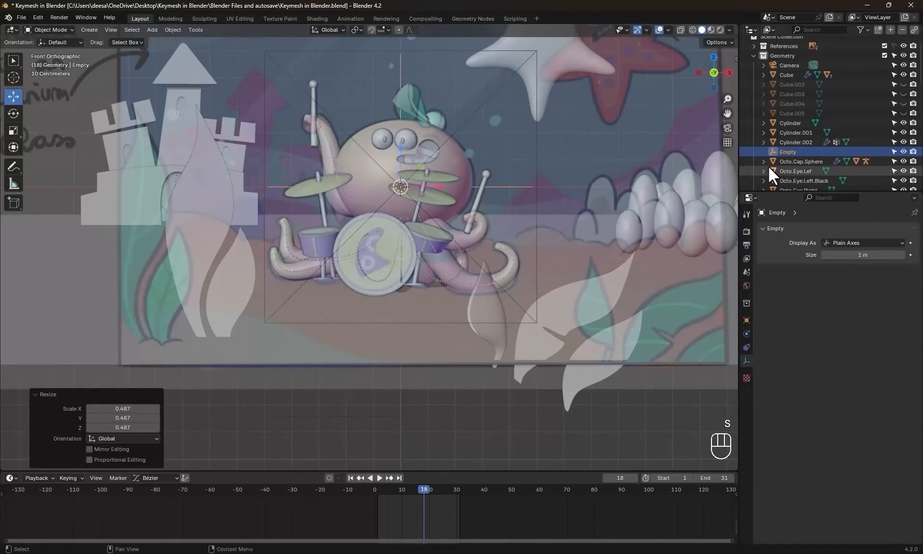
- Rename the empty as Focus and select the camera
double_click(789, 152)
scroll(791, 152, down, 3)
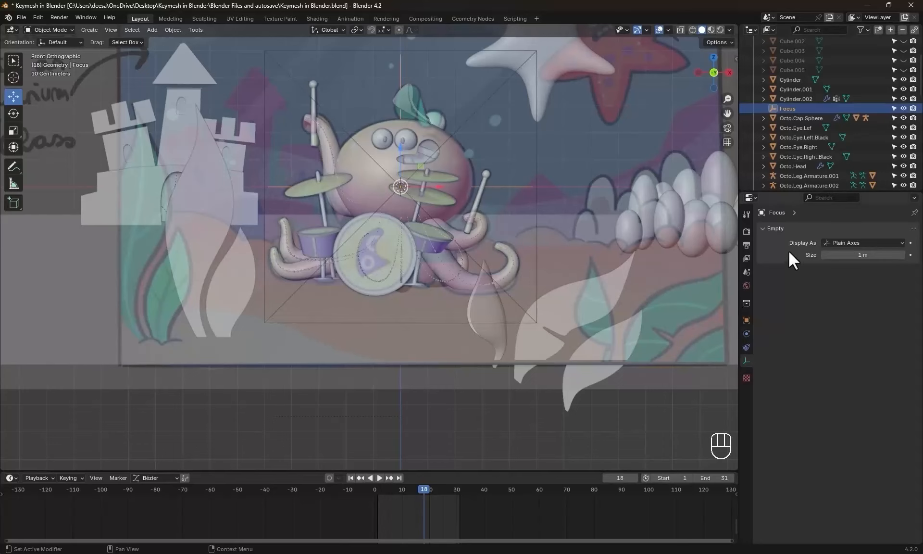
scroll(812, 146, up, 2)
click(791, 70)
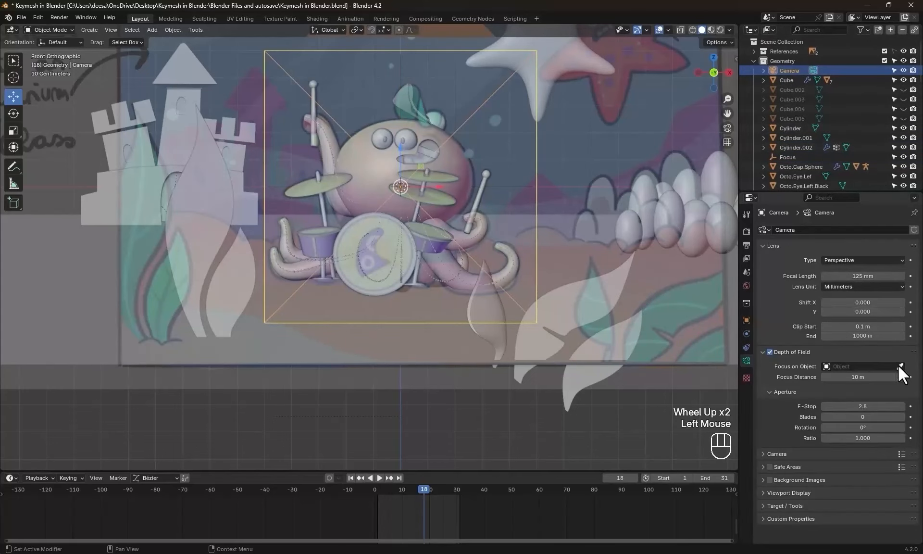
- Raise a hill in the ground plane beneath the egg-shaped rocks by about 0.05 m with proportional editing
key(KP_0)
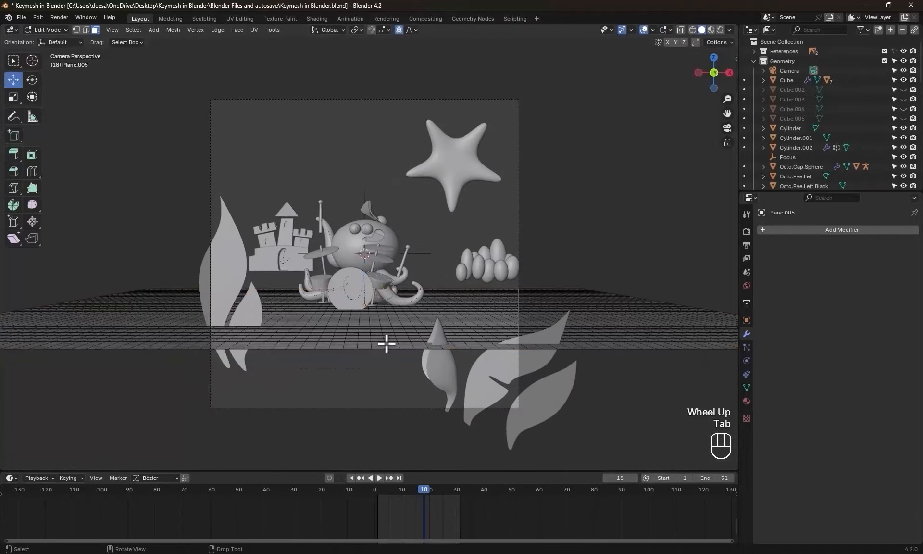
key(g)
drag(470, 378, 470, 373)
scroll(481, 368, up, 3)
mouse_move(481, 336)
shift+middle_down()
mouse_move(486, 362)
mouse_move(519, 336)
shift+middle_up()
drag(524, 284, 526, 257)
key(KP_0)
key(KP_0)
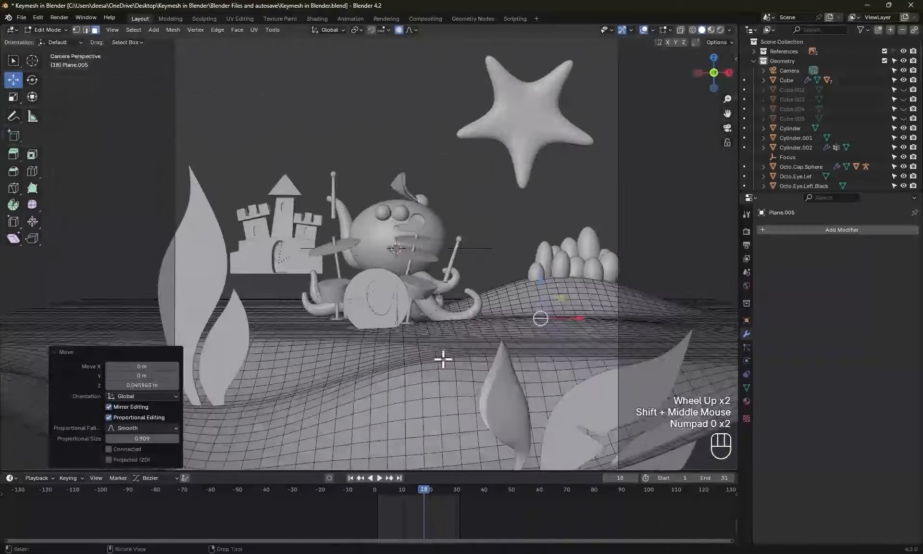
- Raise the ground under the castle and near the drum kit with smooth proportional editing, and return to Object Mode
scroll(413, 370, down, 3)
mouse_move(389, 370)
middle_down()
mouse_move(387, 406)
mouse_move(385, 380)
middle_up()
scroll(336, 289, up, 4)
drag(256, 193, 258, 185)
key(KP_0)
scroll(478, 283, down, 2)
scroll(478, 288, up, 3)
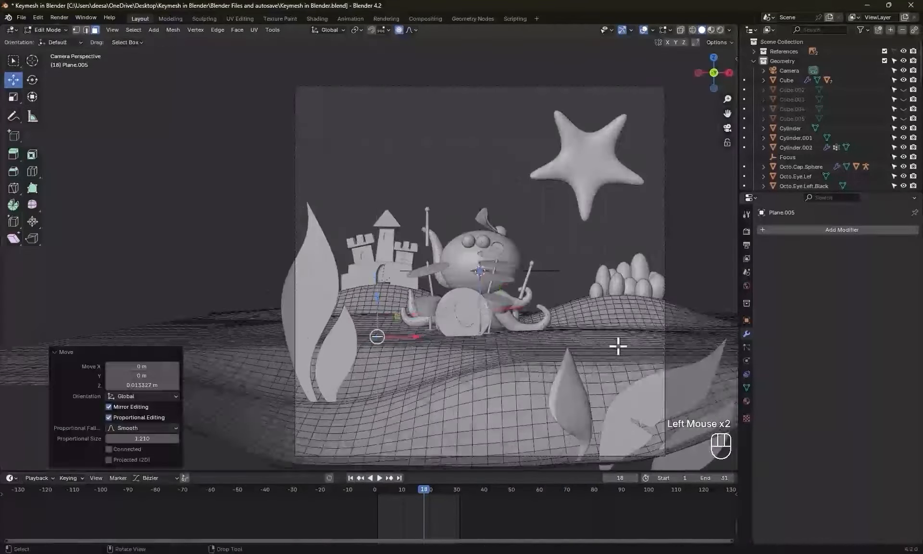
click(493, 360)
drag(492, 325, 492, 318)
scroll(519, 368, down, 1)
key(Tab)
- Add a Subdivision Surface modifier to the ground plane and set its viewport level to 2
shift+middle_drag(509, 351, 375, 343)
click(380, 348)
click(806, 230)
click(806, 232)
click(761, 251)
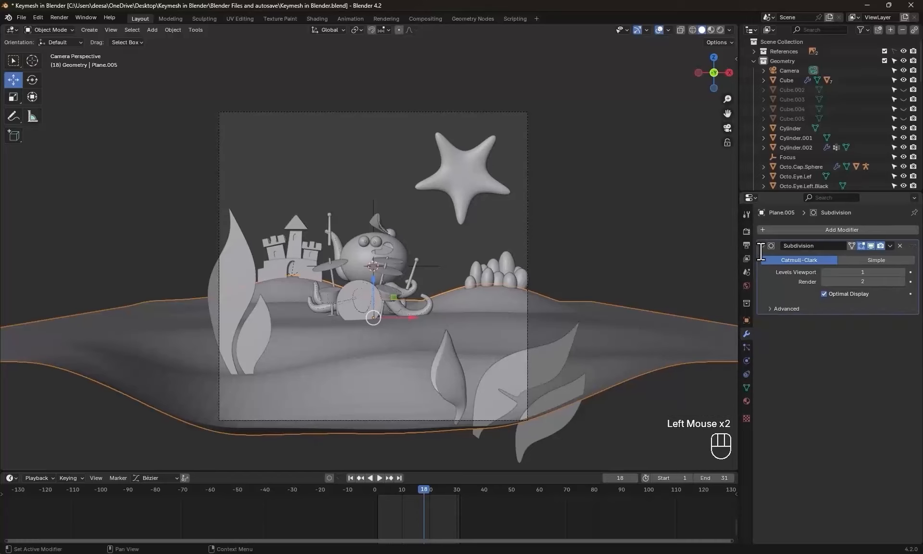
click(901, 272)
- Add a Displace modifier to the ground plane and give it a new Voronoi texture
click(822, 231)
click(822, 232)
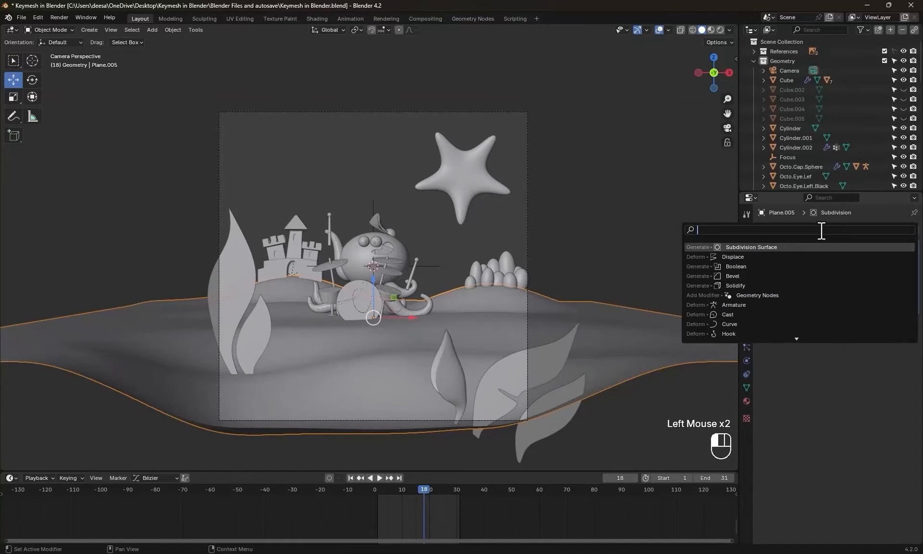
click(734, 257)
click(846, 347)
click(910, 348)
click(858, 260)
click(817, 368)
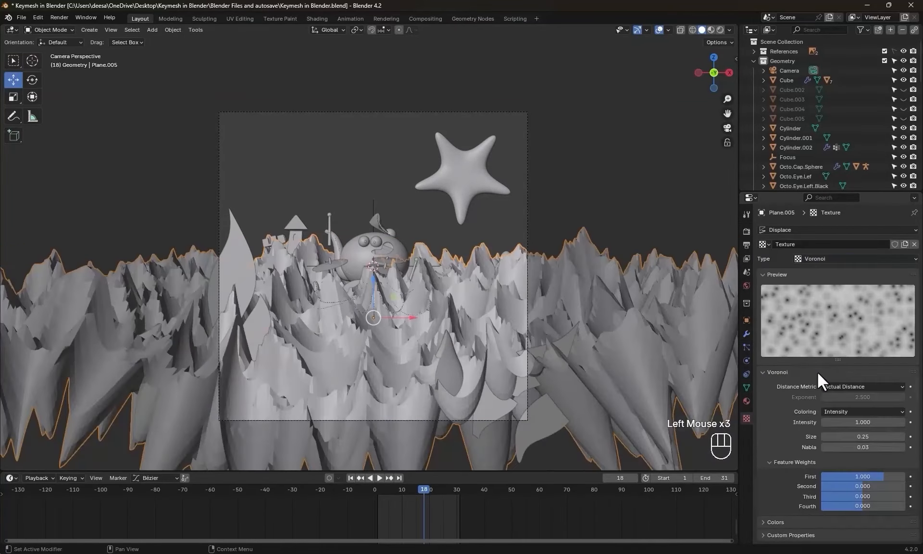
- Set the Voronoi texture's size to about 0.67
mouse_move(858, 437)
mouse_down()
mouse_move(844, 437)
mouse_move(911, 437)
mouse_move(865, 437)
mouse_up()
scroll(560, 388, down, 2)
middle_drag(560, 387, 522, 406)
mouse_move(863, 436)
mouse_down()
mouse_move(834, 436)
mouse_move(868, 437)
mouse_up()
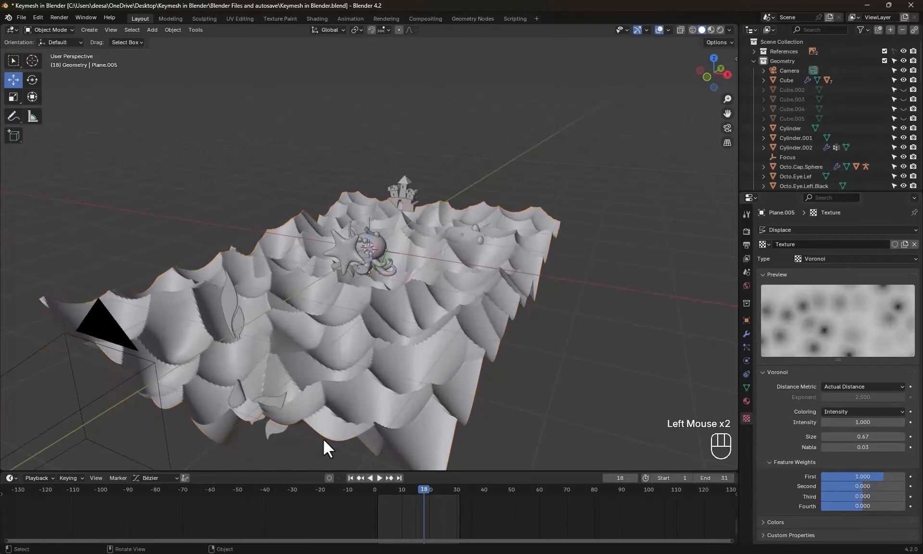
- Reduce the ground's Displace strength to 0.1 and check the terrain through the camera
key(KP_0)
click(746, 334)
click(826, 383)
click(826, 383)
click(826, 383)
click(826, 383)
click(826, 382)
click(826, 383)
middle_drag(449, 315, 455, 337)
key(KP_0)
scroll(501, 369, up, 1)
shift+middle_drag(501, 369, 497, 371)
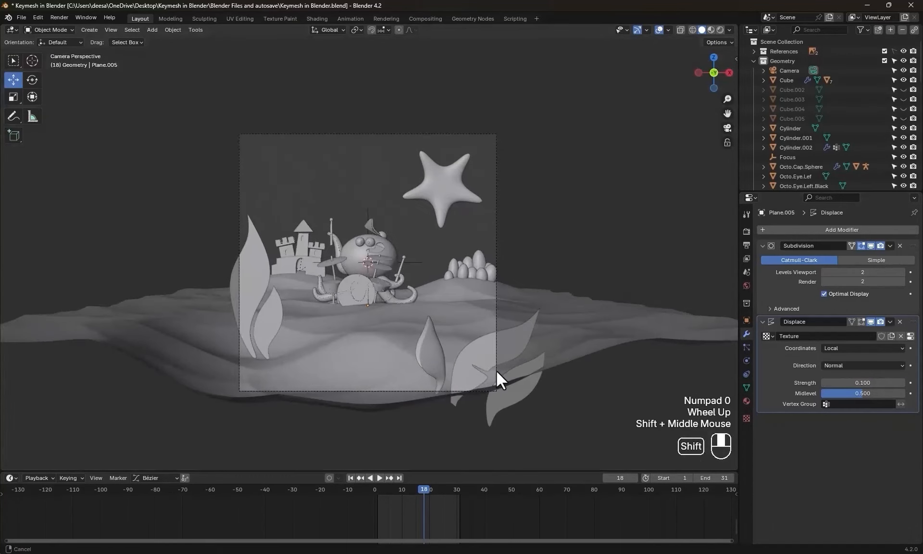
shift+middle_drag(476, 333, 499, 344)
- Set the Displace strength to 0.2 and apply the ground's Subdivision and Displace modifiers
click(863, 256)
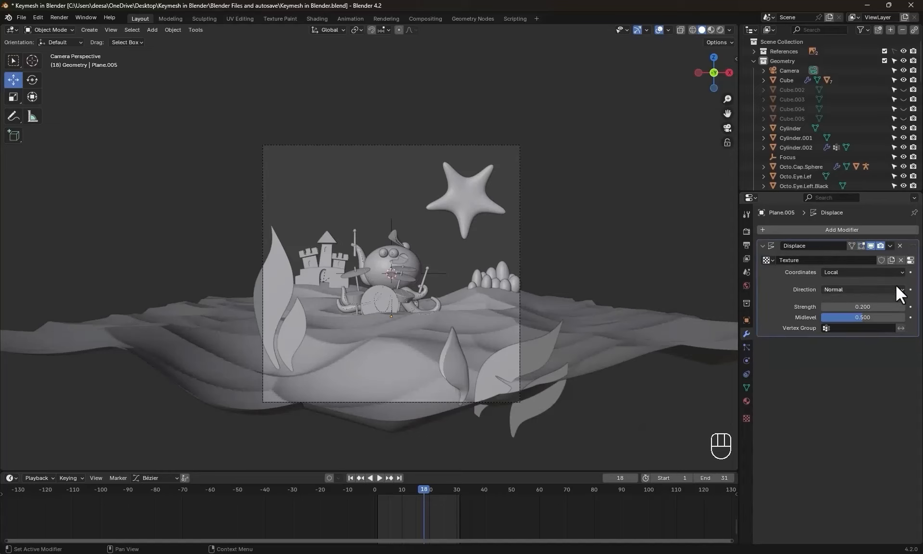
click(890, 245)
click(864, 256)
- Add a second Displace modifier to the ground with a new Image or Movie texture loaded from disk
scroll(582, 308, up, 1)
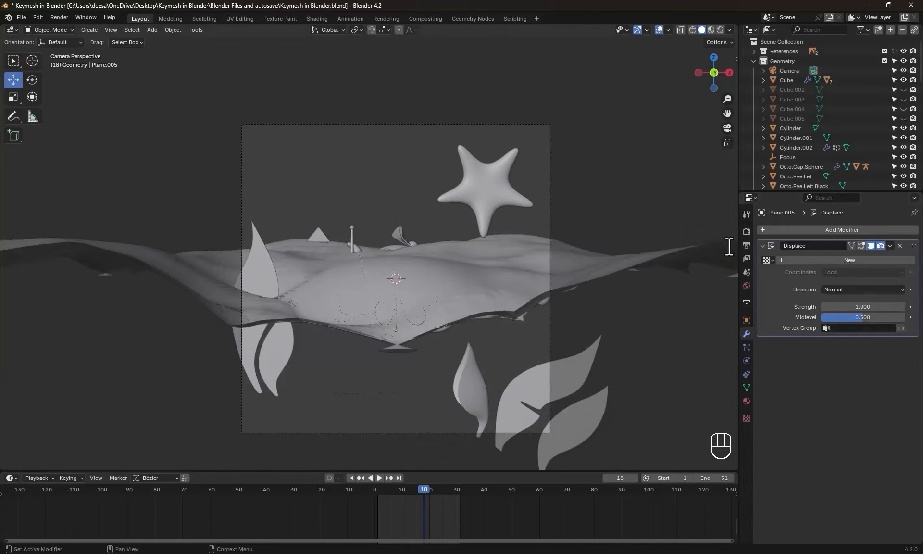
click(841, 260)
click(910, 260)
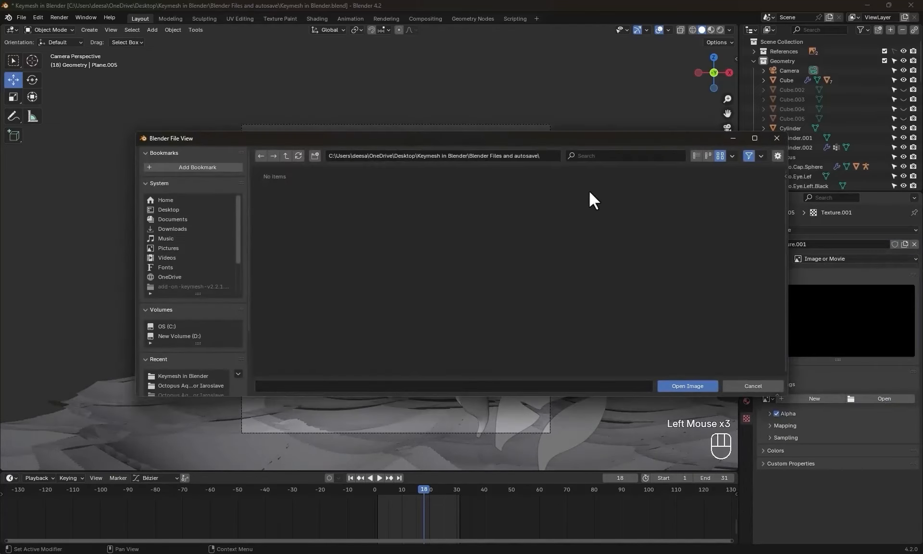
double_click(516, 205)
shift+middle_drag(546, 343, 519, 299)
- Set the new Displace modifier's coordinates to UV and its strength to 0.3
click(747, 333)
triple_click(825, 318)
triple_click(825, 319)
double_click(825, 318)
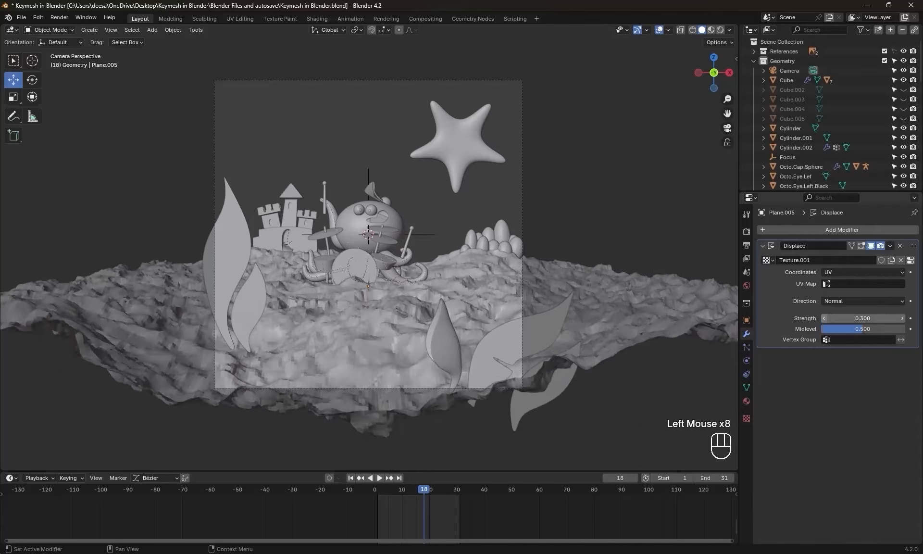
- Add a Subdivision Surface modifier to the ground and adjust its place in the modifier stack
click(830, 231)
mouse_move(789, 266)
click(716, 394)
mouse_move(913, 246)
mouse_down()
mouse_move(913, 353)
mouse_move(913, 250)
mouse_up()
- Lower the ground's Displace strength to 0.1 and save the file
scroll(413, 341, up, 1)
scroll(413, 341, down, 1)
click(413, 341)
click(825, 319)
scroll(551, 320, down, 1)
scroll(551, 319, up, 1)
scroll(546, 327, up, 1)
key(ctrl+s)
scroll(542, 335, down, 1)
- Place an upright plane behind the castle as a backdrop and check it through the camera
click(909, 350)
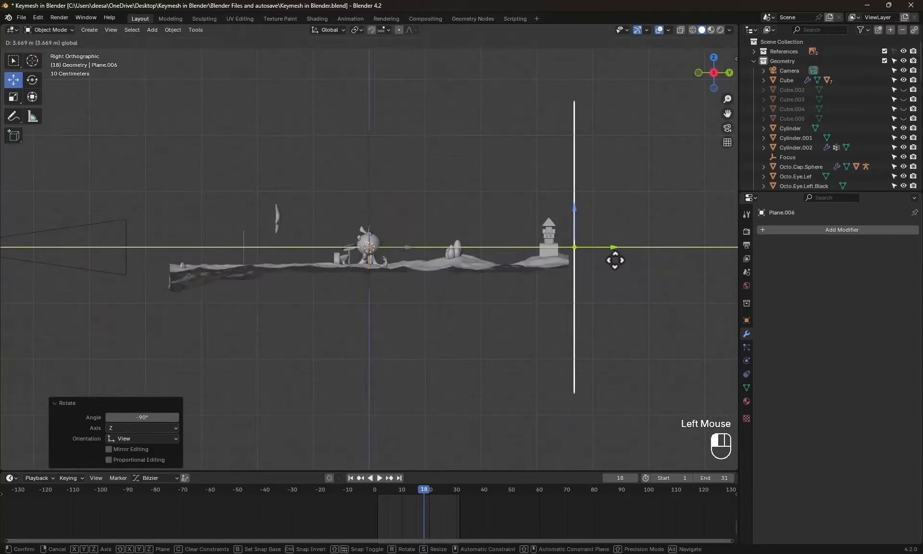
key(KP_0)
- Duplicate the ground and raise the copy near the egg-shaped rocks about 0.16 m with proportional editing
key(shift+d)
key(g)
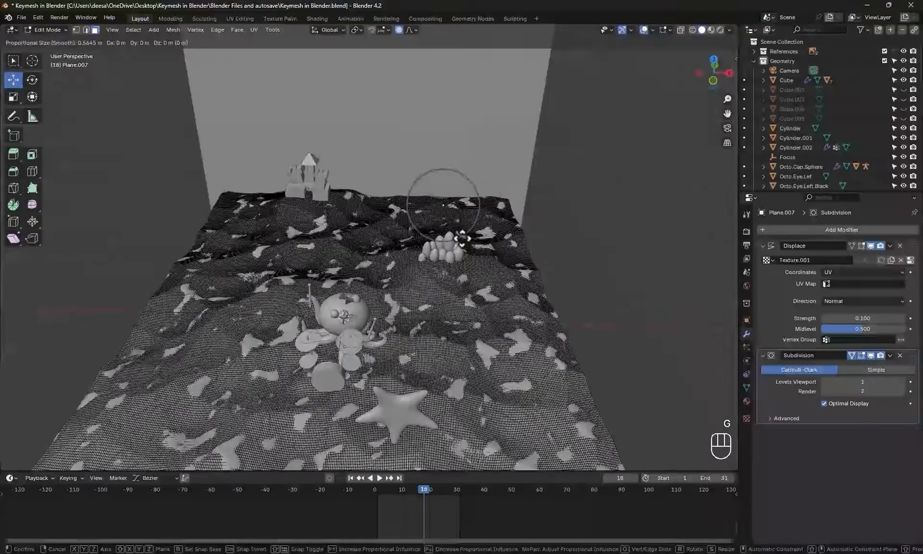
click(462, 238)
key(KP_0)
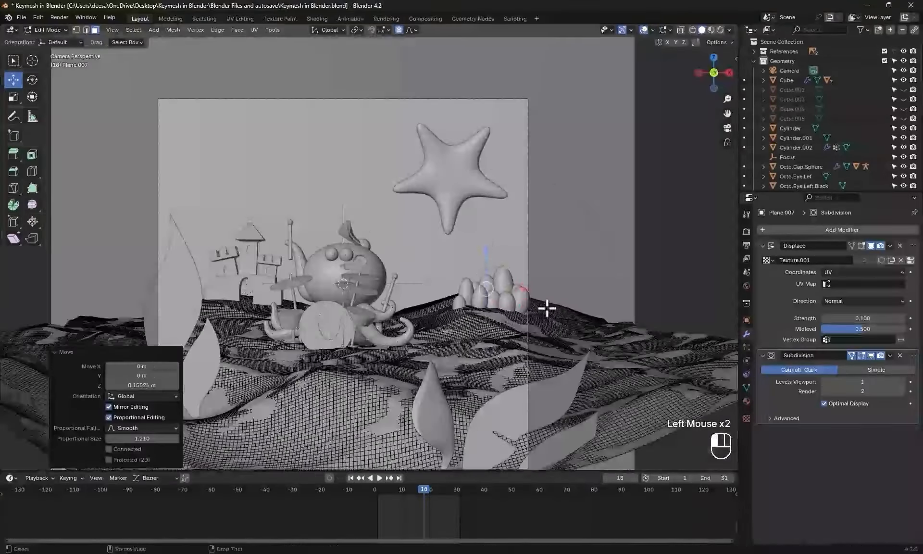
scroll(546, 309, up, 1)
- Shape the duplicate ground's rear ridge from the front view with proportional editing and check it through the camera
key(KP_0)
key(KP_1)
scroll(480, 308, up, 3)
key(g)
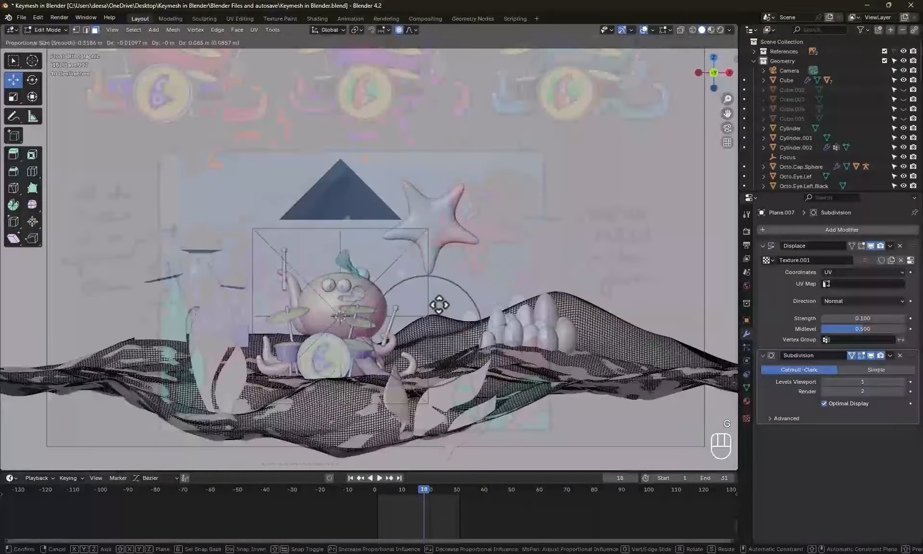
click(534, 331)
key(KP_0)
- Box-select the front part of the duplicate ground in the side view and hide it, leaving the rear ridge
scroll(535, 346, down, 3)
key(KP_3)
key(alt+z)
drag(127, 226, 450, 366)
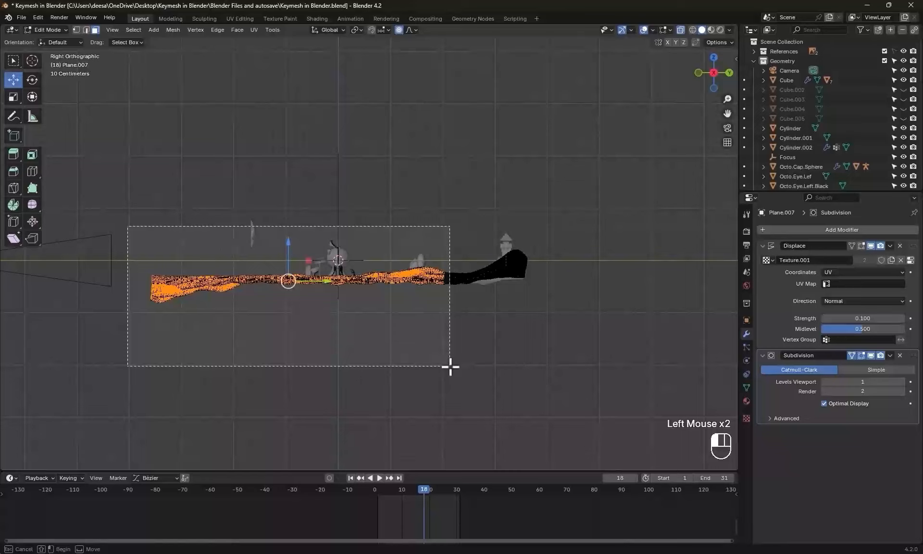
key(h)
key(alt+z)
- Lower the rear ridge at two spots with proportional editing, return to Object Mode, and save the file
middle_drag(450, 336, 334, 282)
click(334, 282)
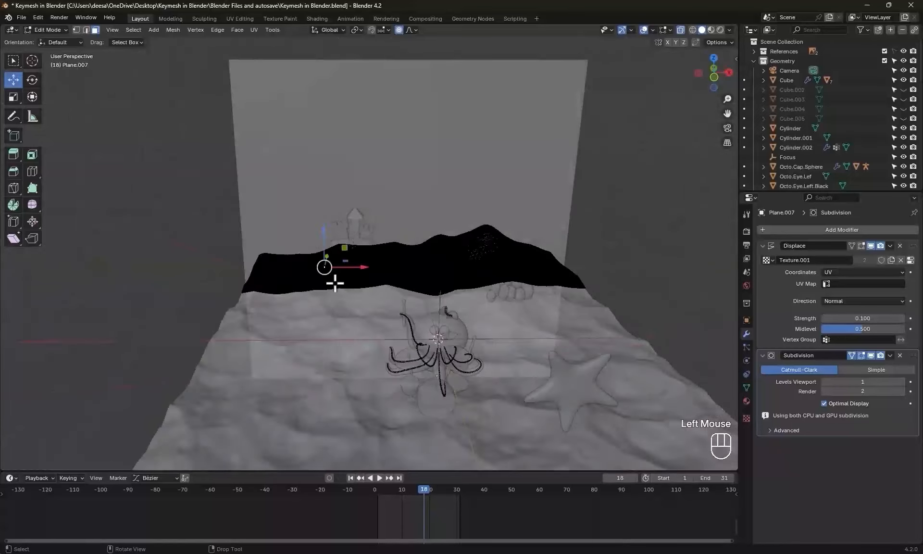
scroll(334, 282, up, 3)
drag(229, 250, 229, 266)
drag(496, 254, 497, 266)
scroll(407, 262, up, 2)
key(KP_0)
key(Tab)
scroll(562, 310, up, 2)
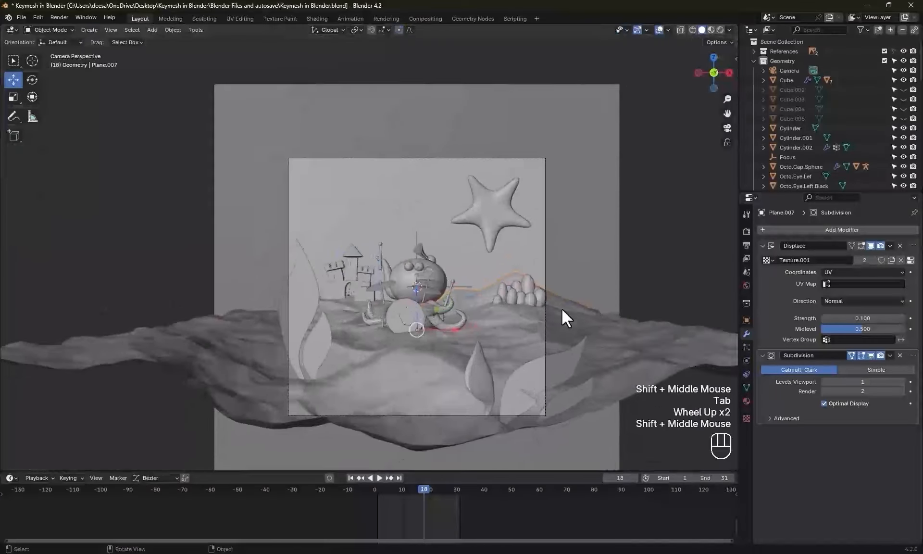
scroll(562, 310, down, 1)
shift+middle_drag(571, 321, 555, 314)
key(ctrl+s)
click(505, 283)
- Add a Sun light at the scene centre and move it up about 1.27 m
click(711, 30)
scroll(441, 337, up, 1)
key(shift+a)
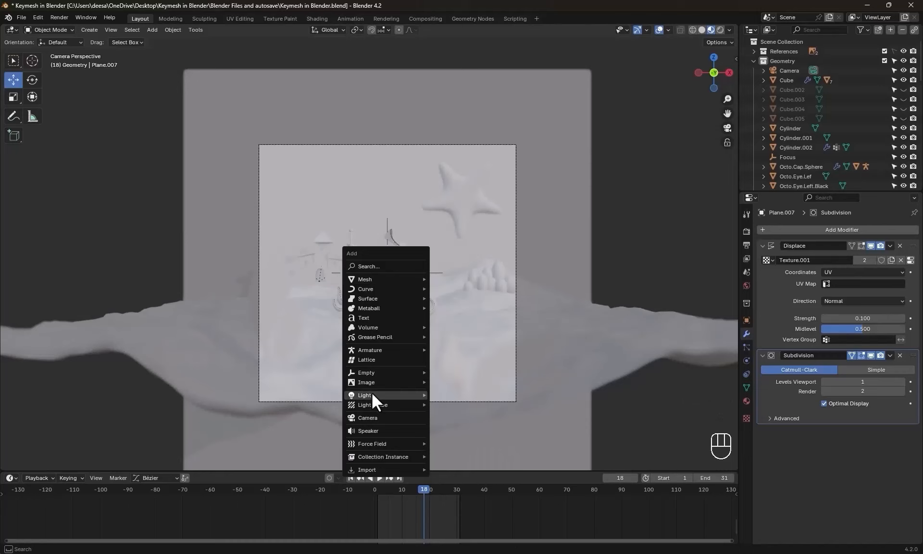
mouse_move(373, 394)
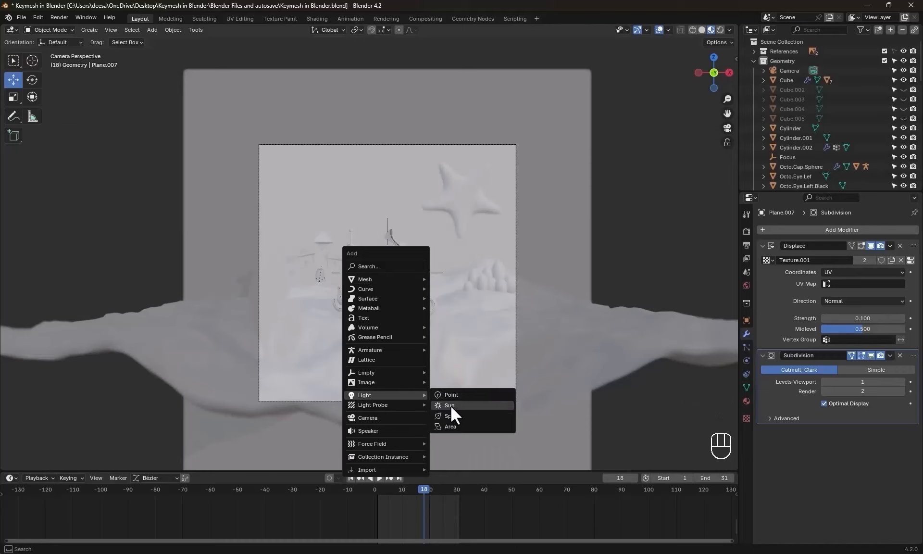
click(450, 405)
click(701, 30)
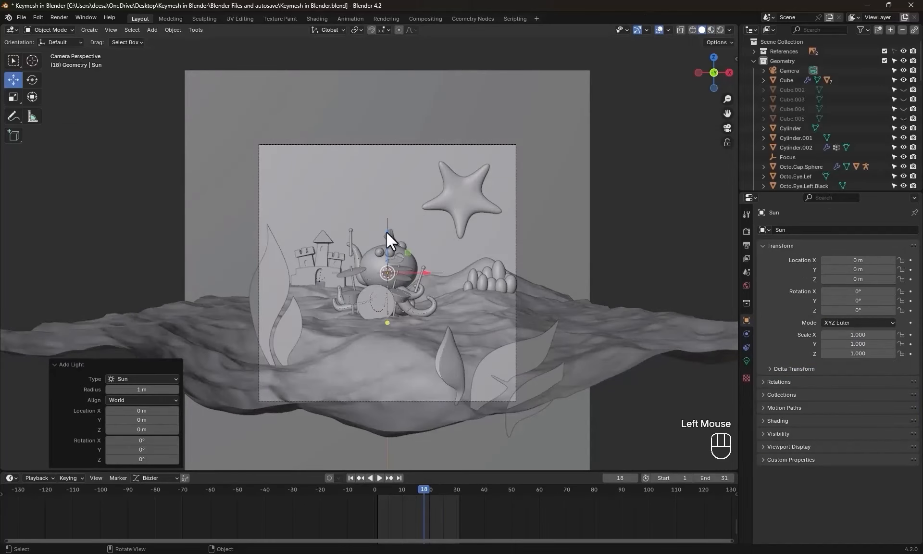
drag(387, 232, 388, 88)
- Switch the viewport to Material Preview shading and save the file
click(711, 30)
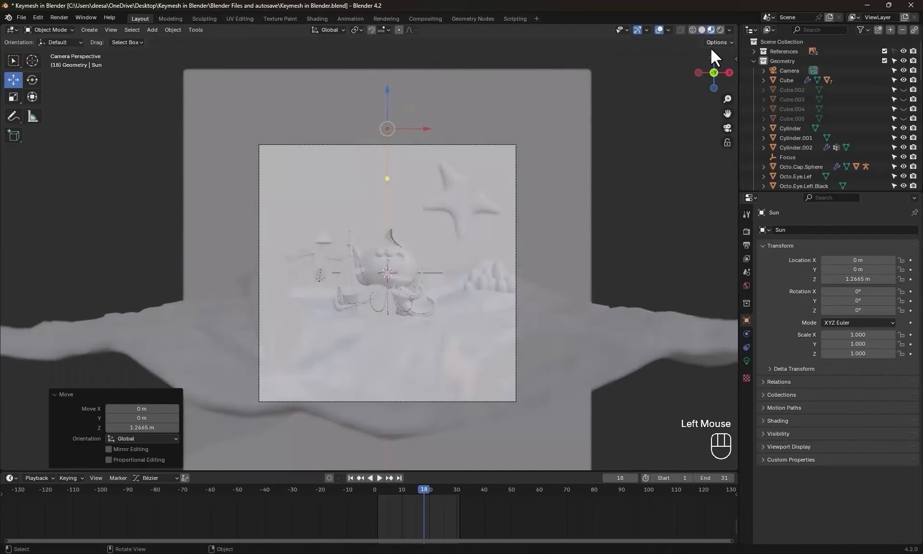
key(ctrl+s)
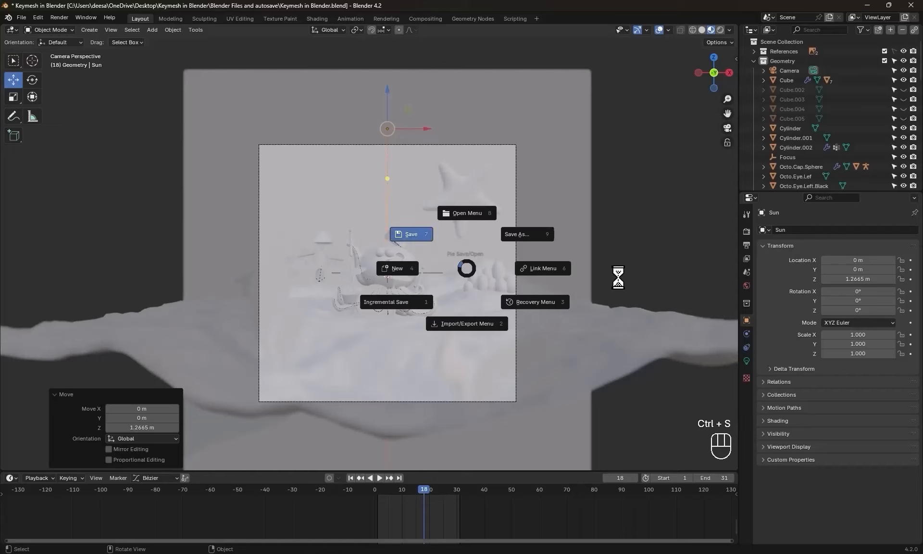
click(416, 237)
- Set the Sun light's strength to 2 and its colour to a warm cream
click(746, 360)
double_click(863, 295)
text(2)
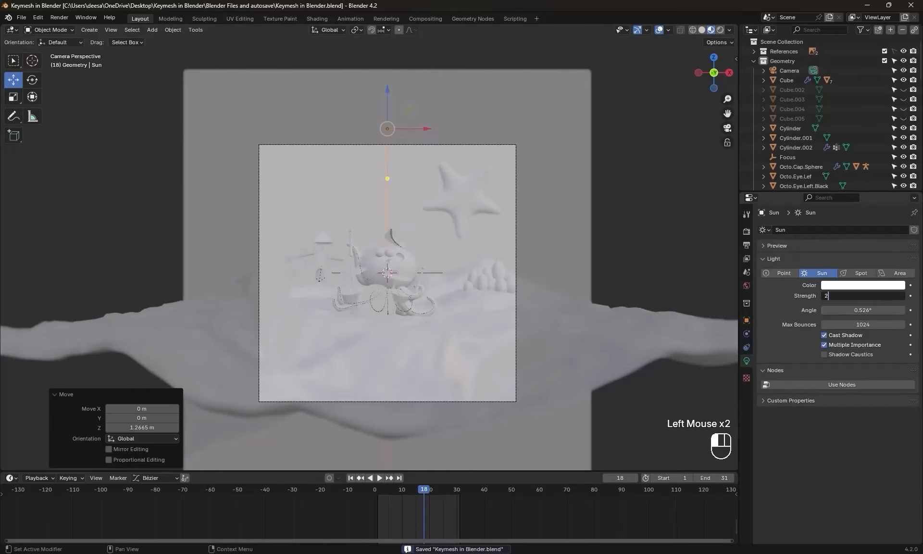
key(Return)
click(850, 284)
drag(848, 191, 842, 193)
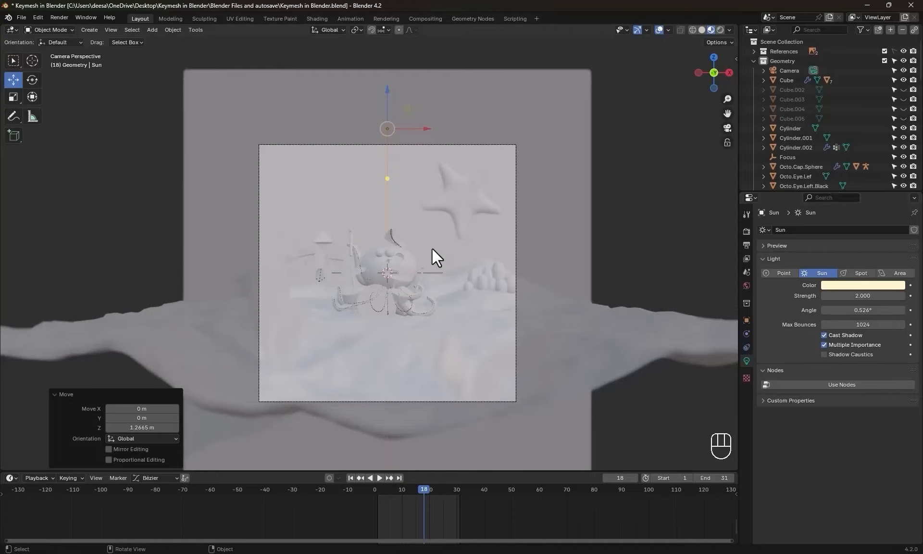
- Tilt the Sun light so it shines diagonally across the scene and move it about 0.88 m along X
key(r)
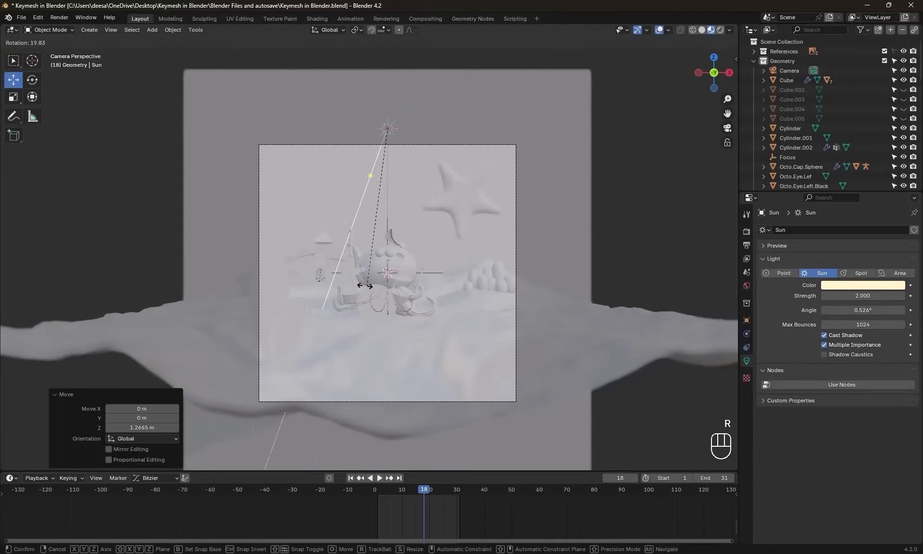
click(383, 120)
drag(426, 128, 529, 132)
- Switch the viewport to Rendered shading and undo the Sun light's last move
click(719, 29)
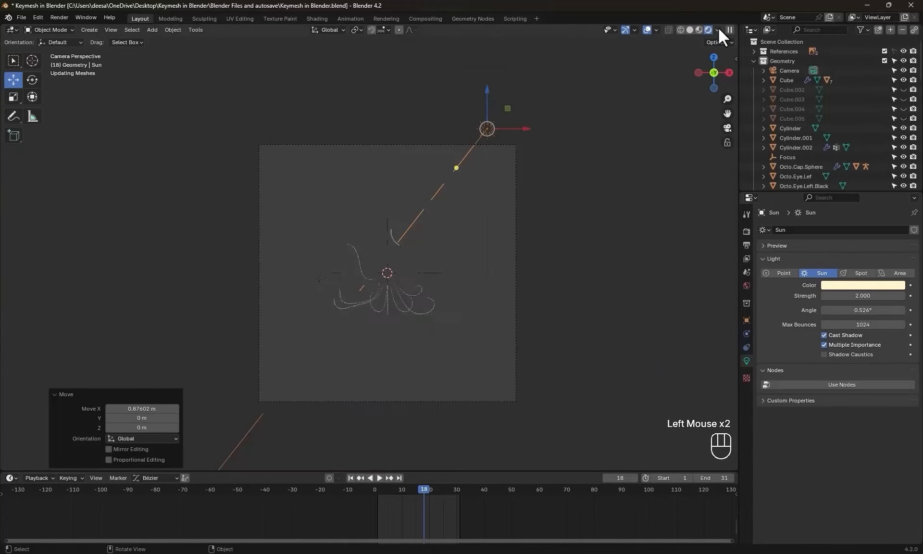
shift+middle_drag(471, 289, 524, 319)
key(ctrl+z)
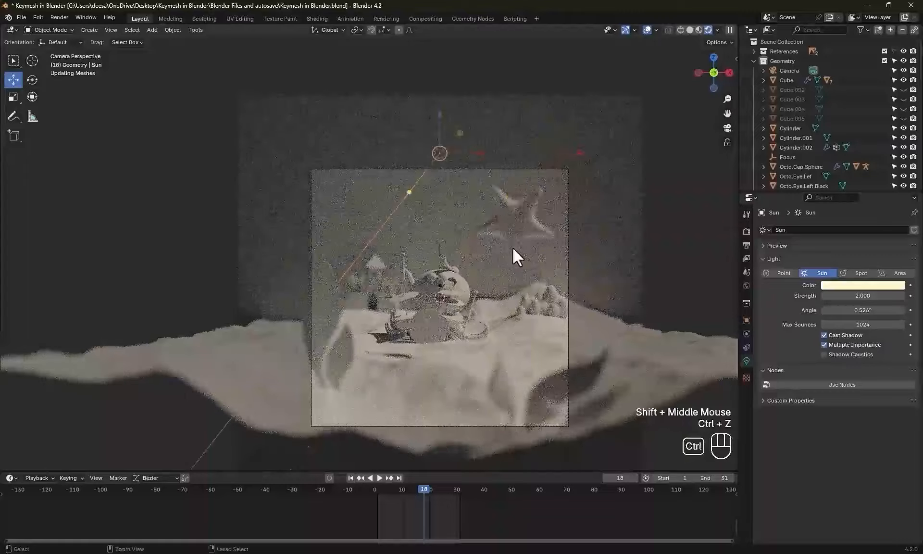
- Add an area light at the scene's centre and scale it up by about 1.99
key(shift+a)
click(489, 262)
scroll(470, 280, down, 2)
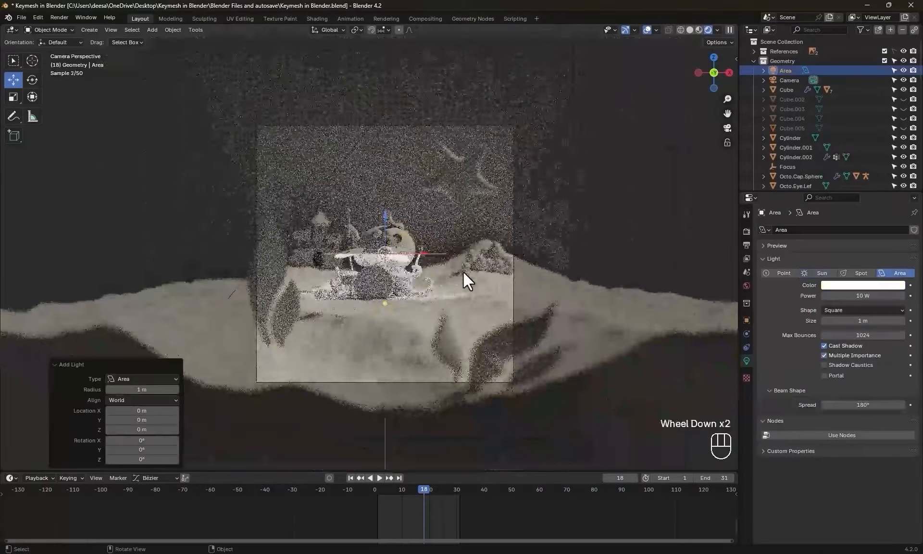
key(s)
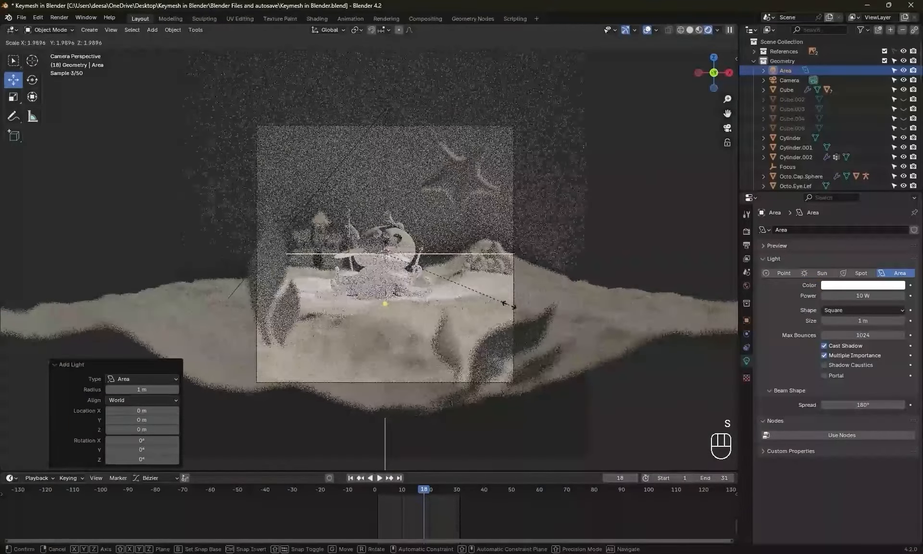
click(491, 274)
- Rotate the area light 90° in the front view and move it about 2.22 m along X, beside the scene
middle_drag(491, 274, 475, 309)
key(KP_1)
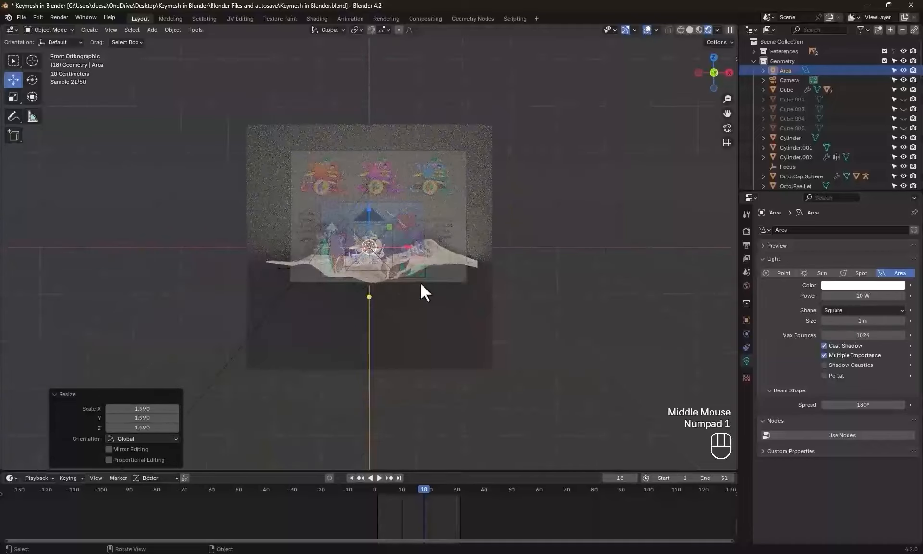
scroll(418, 291, up, 2)
text(r90)
key(Return)
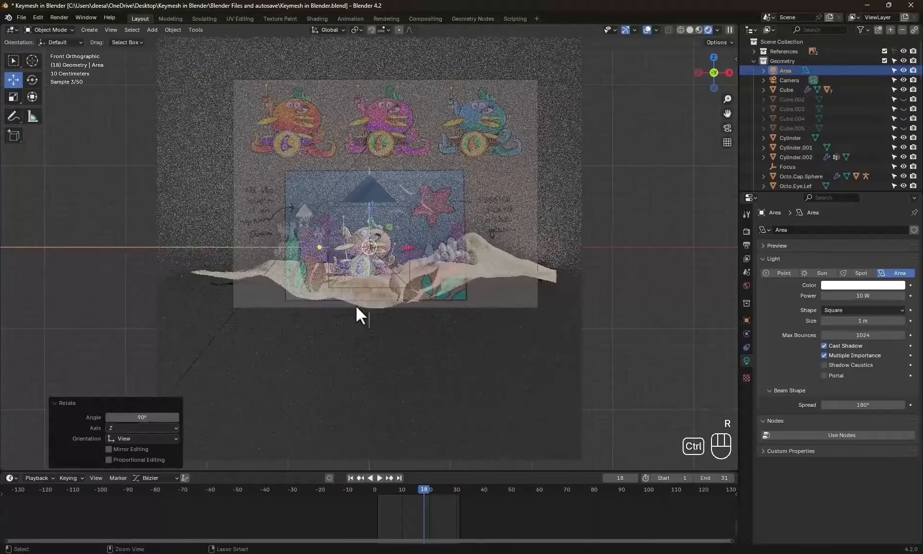
scroll(399, 267, up, 1)
drag(406, 248, 622, 263)
key(KP_0)
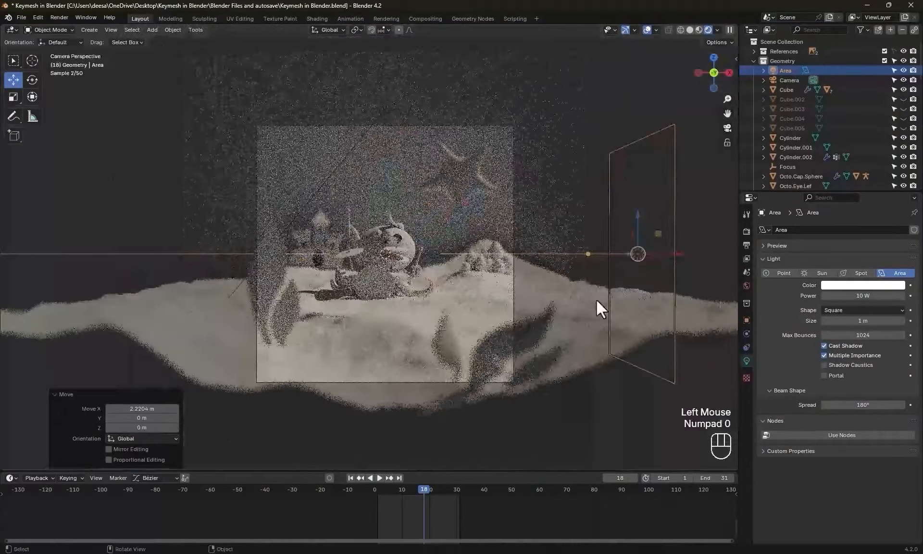
- Set the area light's power to 100 W and its colour to light cyan
drag(831, 295, 866, 295)
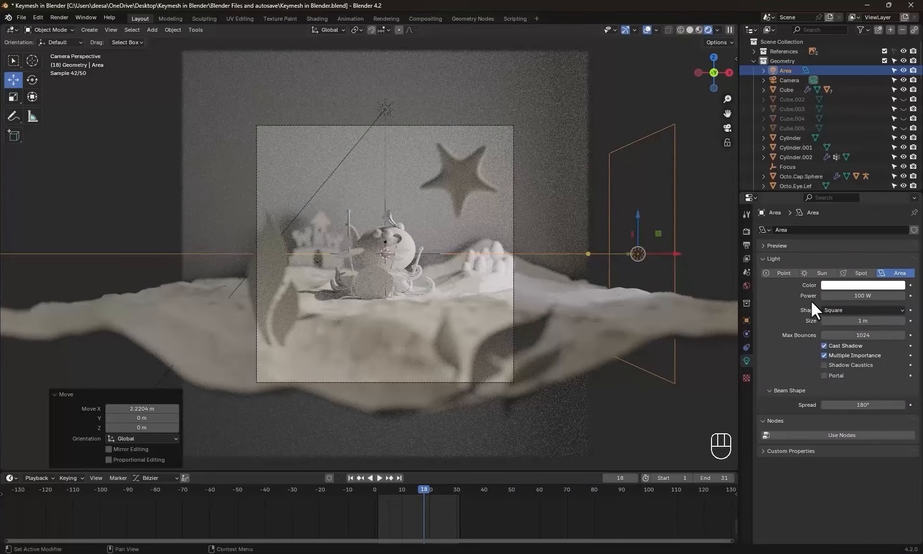
click(863, 285)
drag(846, 261, 867, 252)
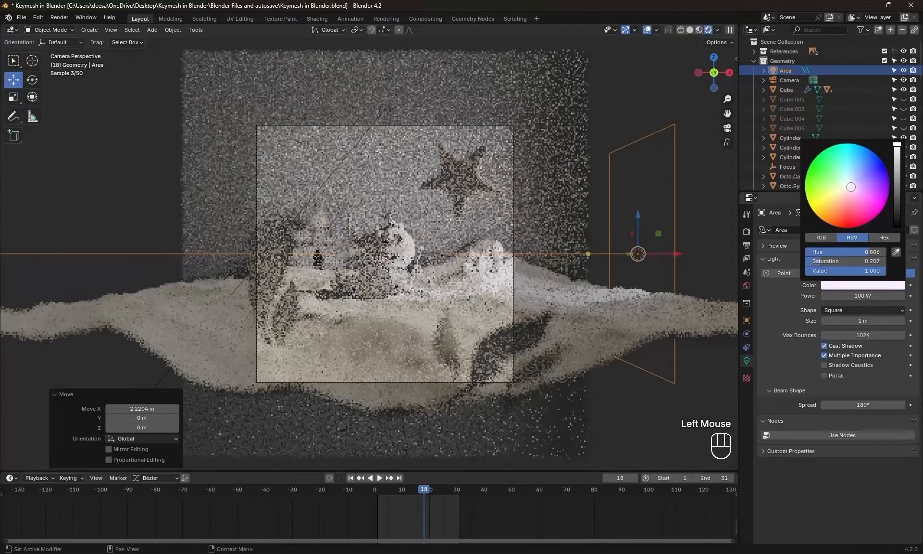
key(ctrl+z)
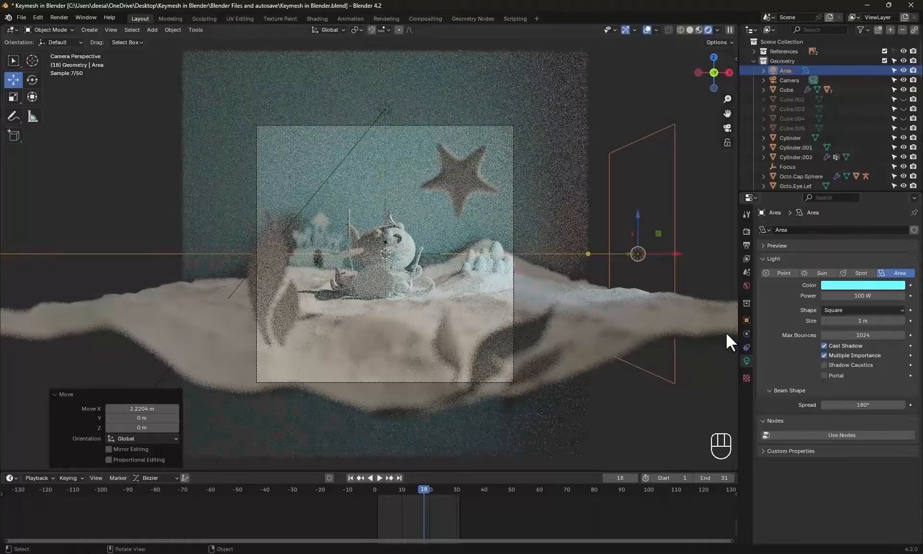
- Move the cyan area light about 0.18 m further out along X, just past the seabed's edge
shift+middle_drag(726, 330, 621, 339)
scroll(621, 339, down, 1)
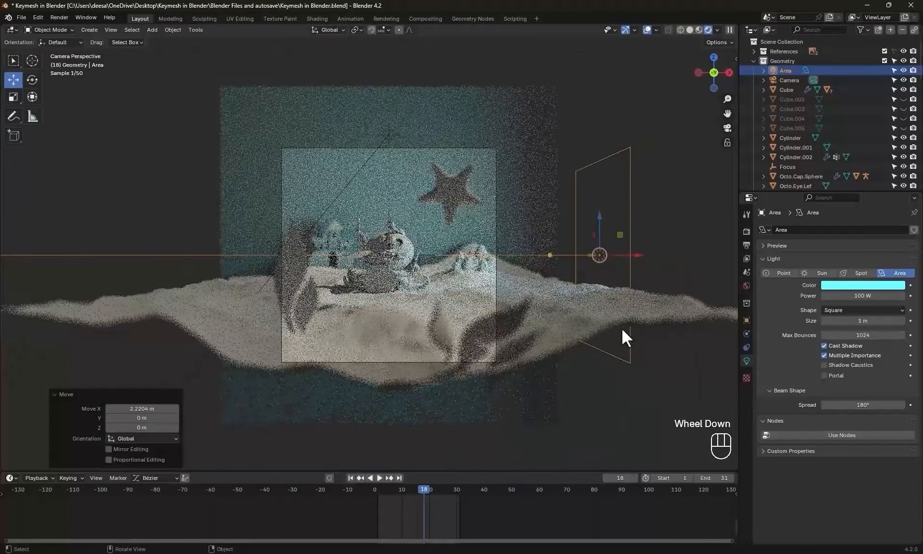
key(KP_7)
scroll(557, 269, down, 3)
shift+middle_drag(557, 268, 509, 317)
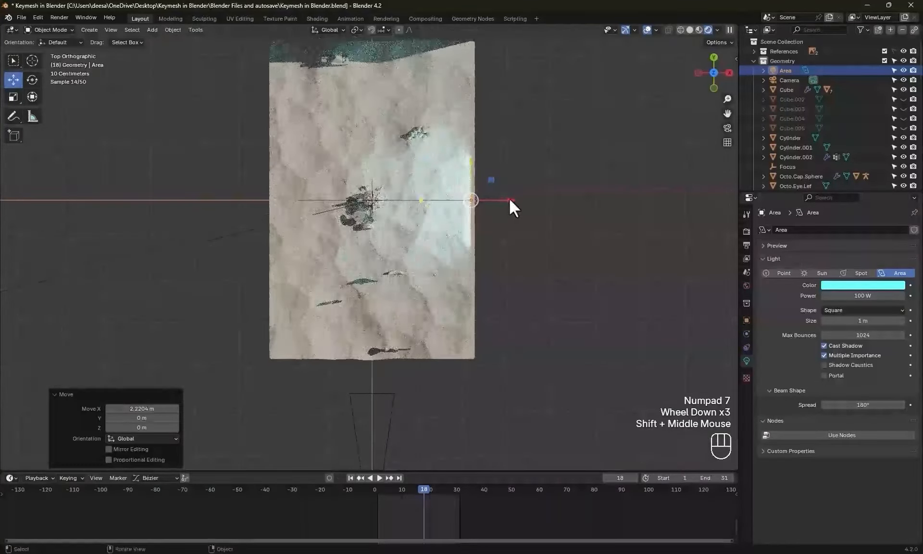
drag(509, 197, 521, 199)
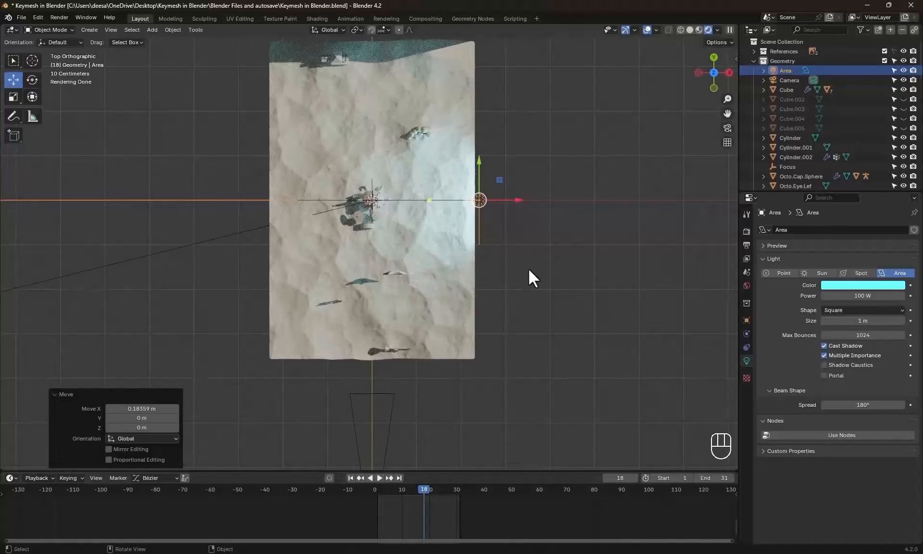
- Enlarge the cyan area light to a scale of 2.6 and set its Y scale to 4
key(KP_3)
click(746, 319)
double_click(858, 344)
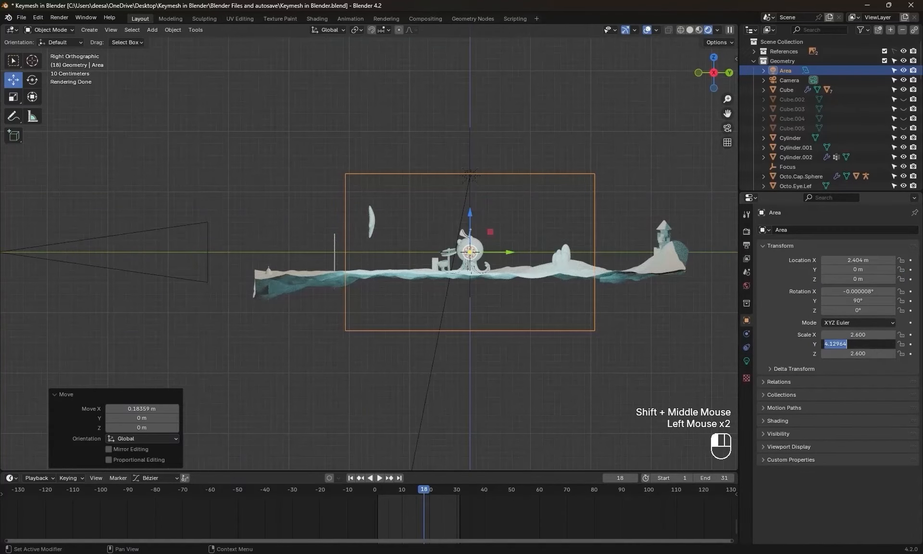
text(4)
key(Return)
- Duplicate the cyan area light, rotate the copy 180° and move it about -4.84 m along X to the opposite side of the seabed
key(KP_0)
scroll(483, 318, down, 2)
shift+middle_drag(482, 318, 548, 330)
scroll(531, 350, up, 1)
key(KP_7)
scroll(531, 357, down, 2)
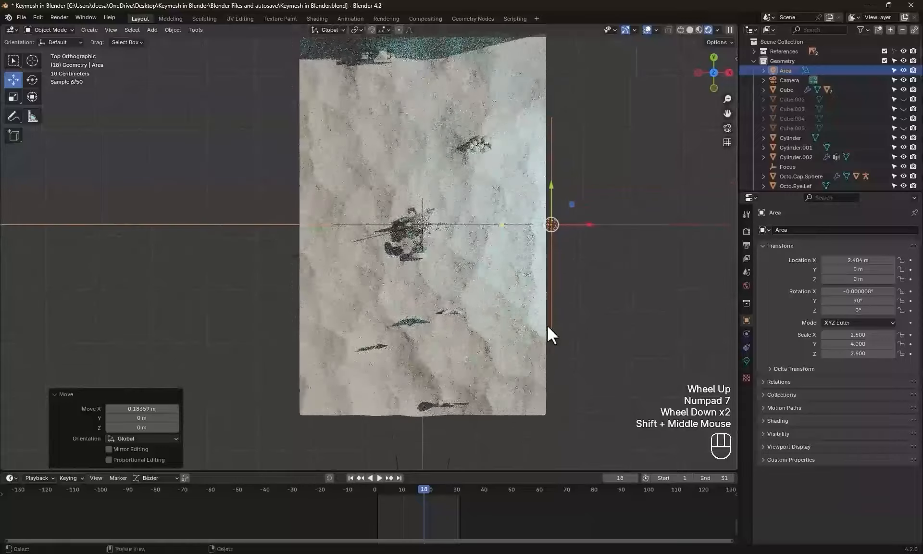
key(shift+d)
click(553, 322)
key(r)
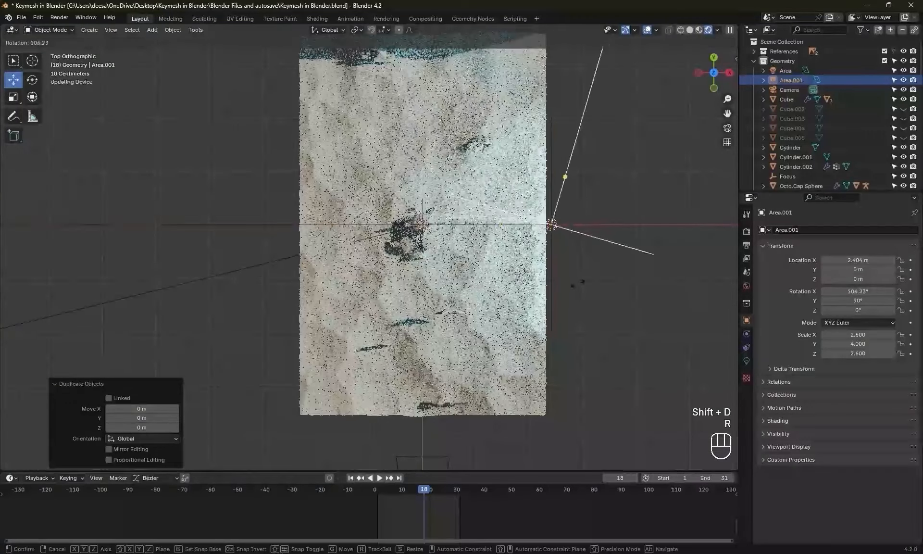
click(588, 308)
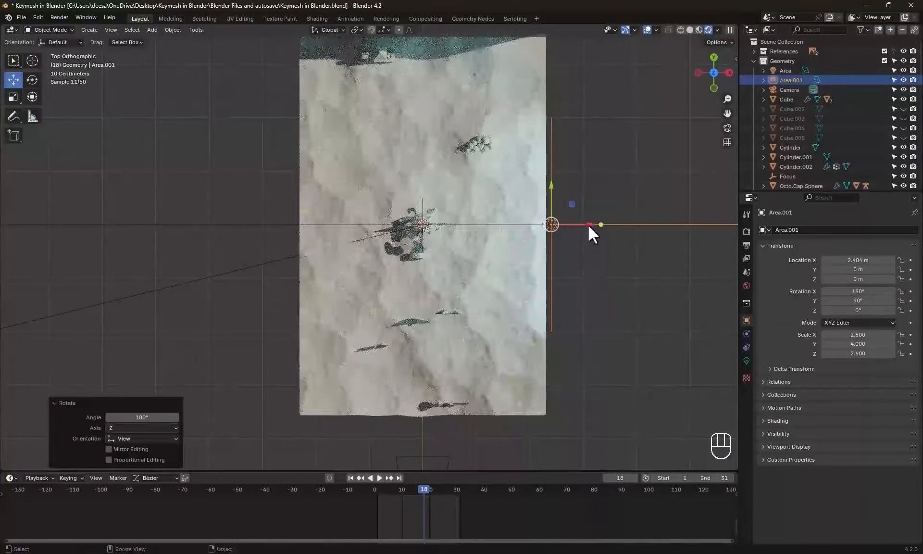
drag(587, 223, 329, 225)
- Set the duplicated area light's colour to the warm yellow hex value FFF3A0
key(KP_0)
scroll(509, 305, up, 1)
click(747, 361)
click(863, 286)
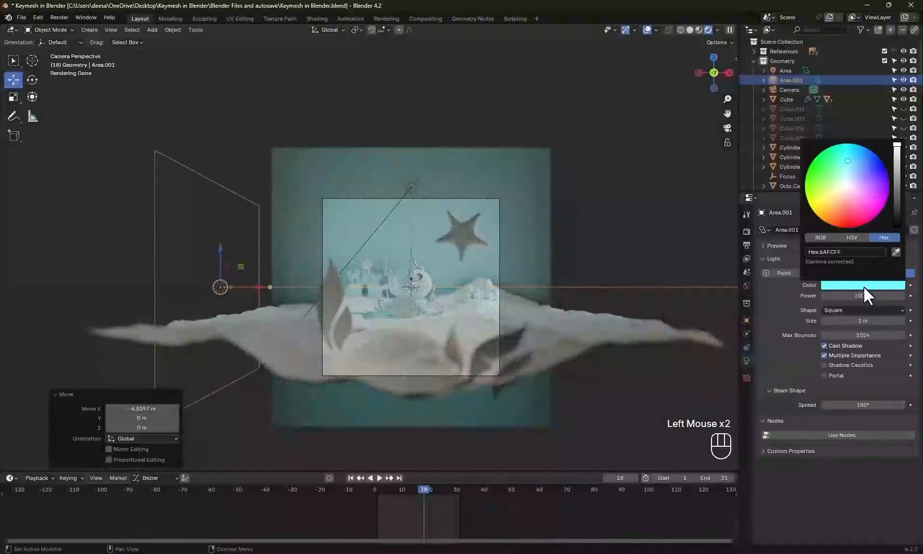
click(846, 251)
text(FFF3A0)
key(Return)
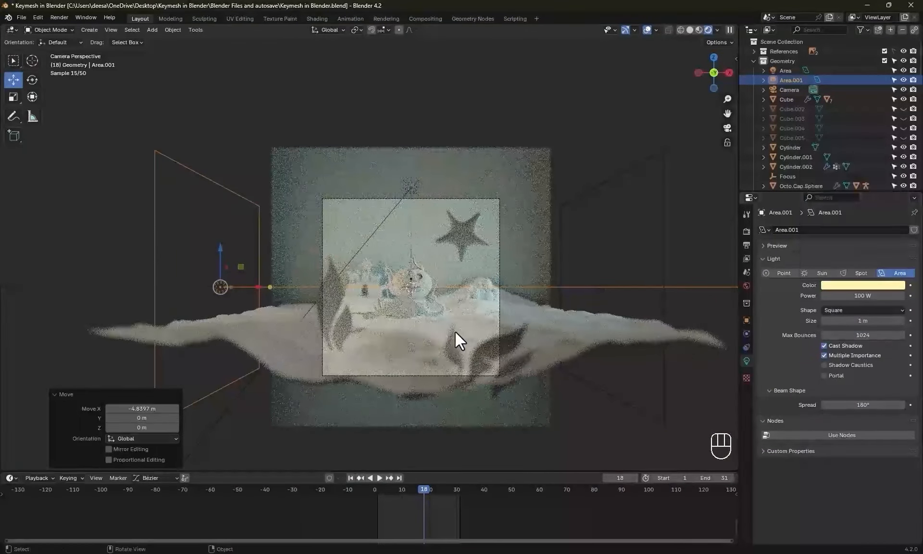
- Add a third area light at the scene's centre and rotate it 90°
shift+scroll(513, 369, up, 2)
shift+middle_drag(514, 369, 575, 326)
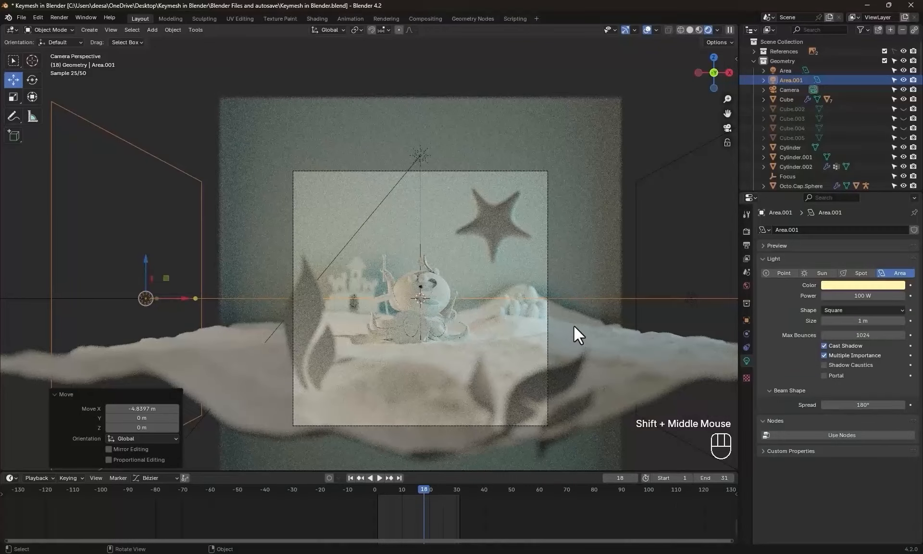
scroll(430, 239, down, 4)
key(shift+a)
mouse_move(428, 237)
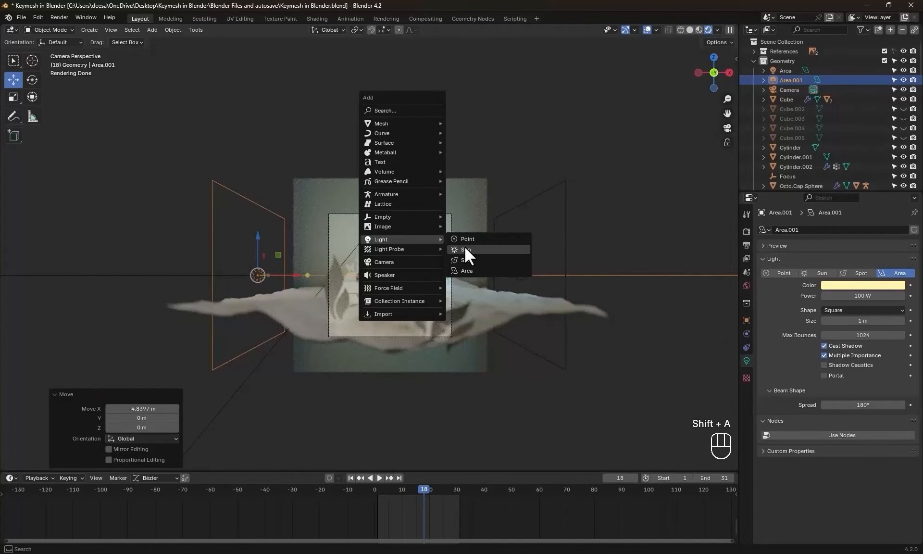
click(467, 270)
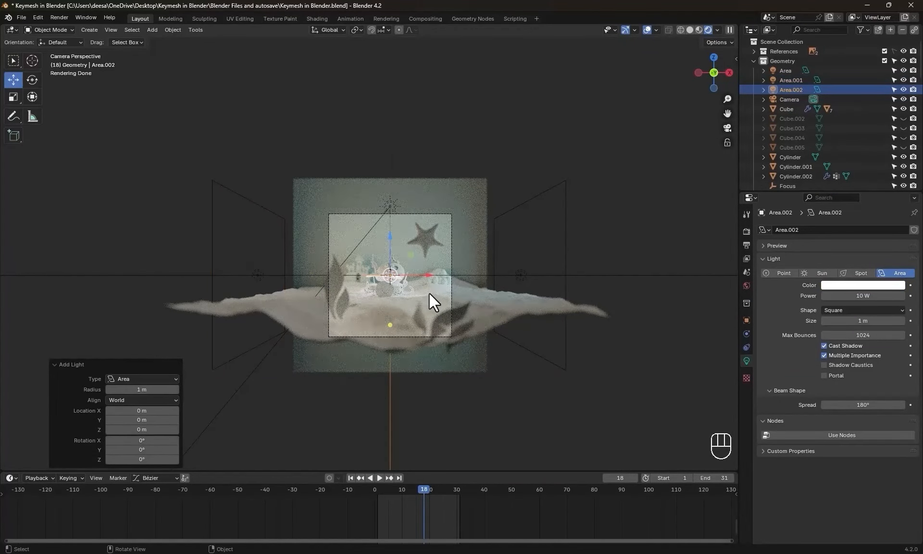
key(r)
click(420, 314)
- Move the third area light about -4.28 m along Y towards the camera and scale it up by about 1.7
key(KP_7)
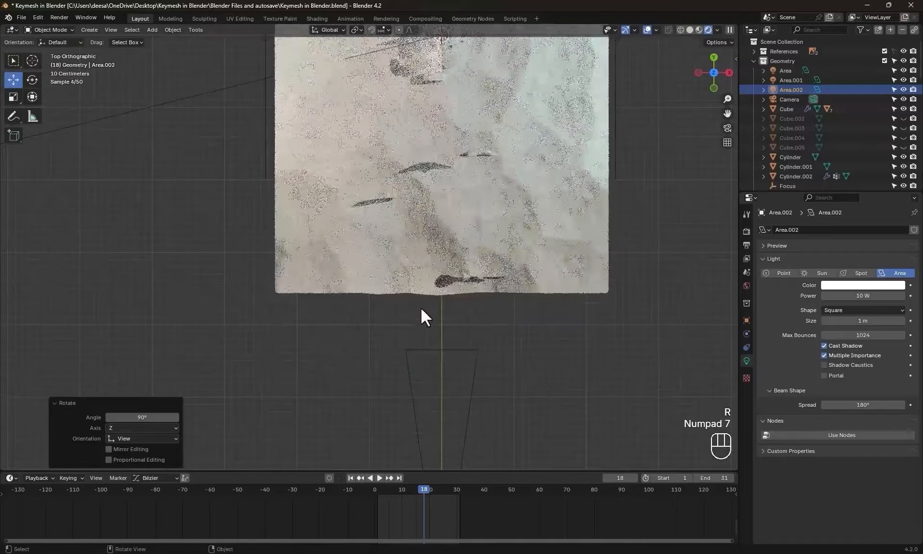
shift+middle_drag(421, 306, 409, 253)
scroll(418, 293, down, 4)
scroll(407, 251, up, 2)
scroll(408, 251, down, 1)
drag(386, 187, 390, 330)
key(KP_0)
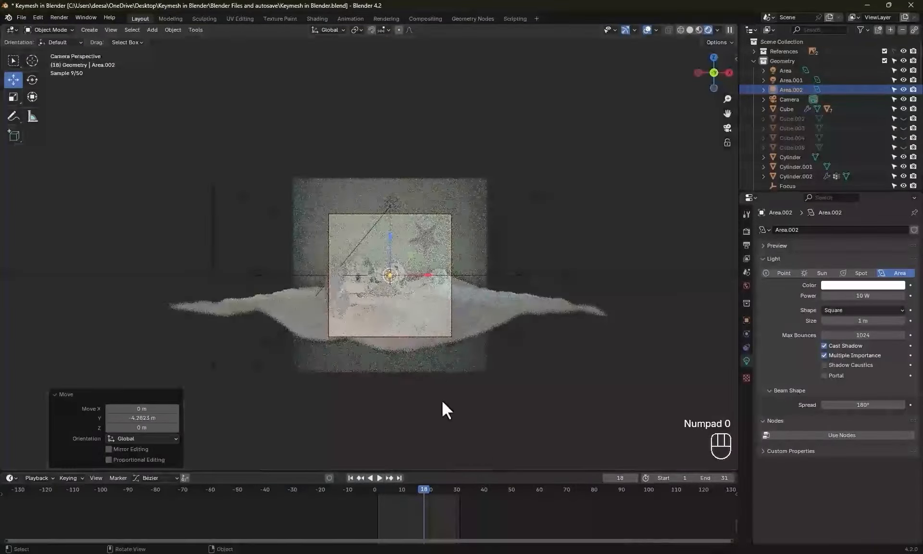
scroll(452, 367, up, 3)
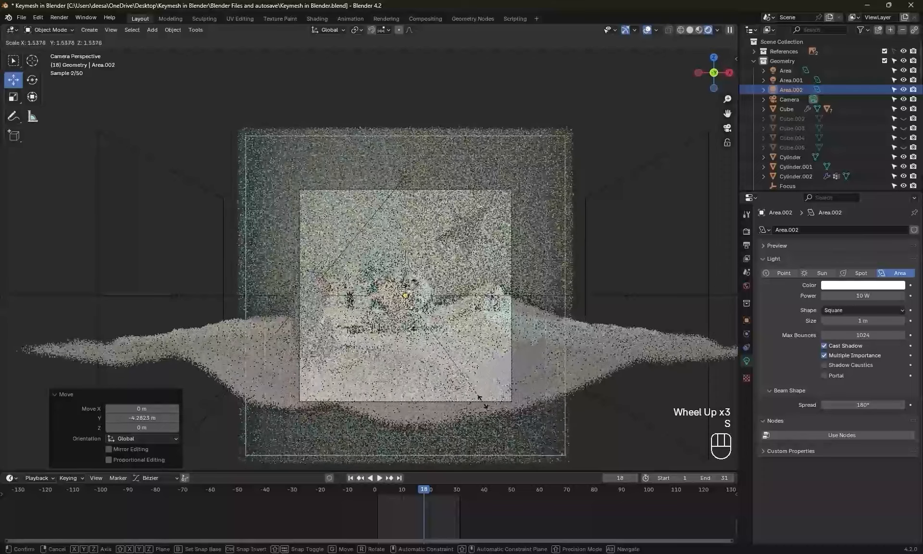
key(s)
click(496, 411)
- Set the front area light's power to 20 W and its colour to pale pink
click(863, 296)
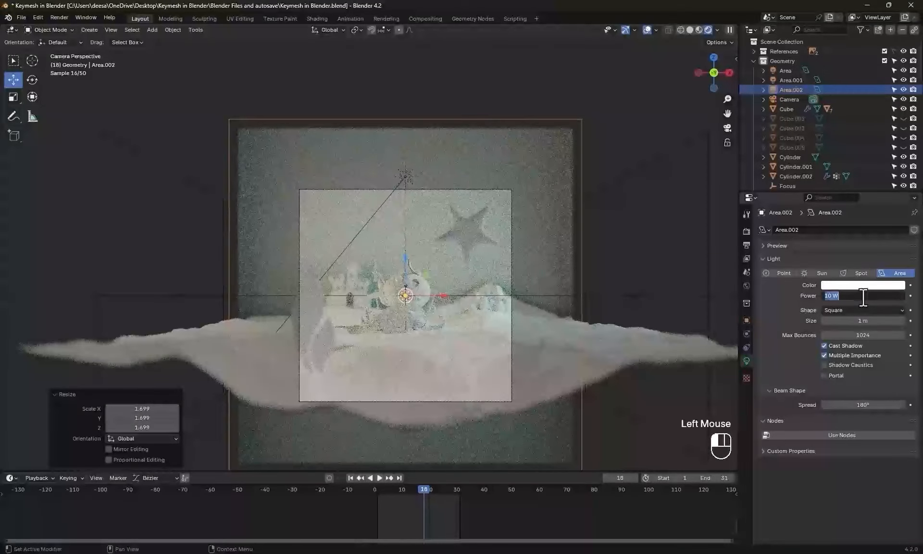
text(20)
key(Return)
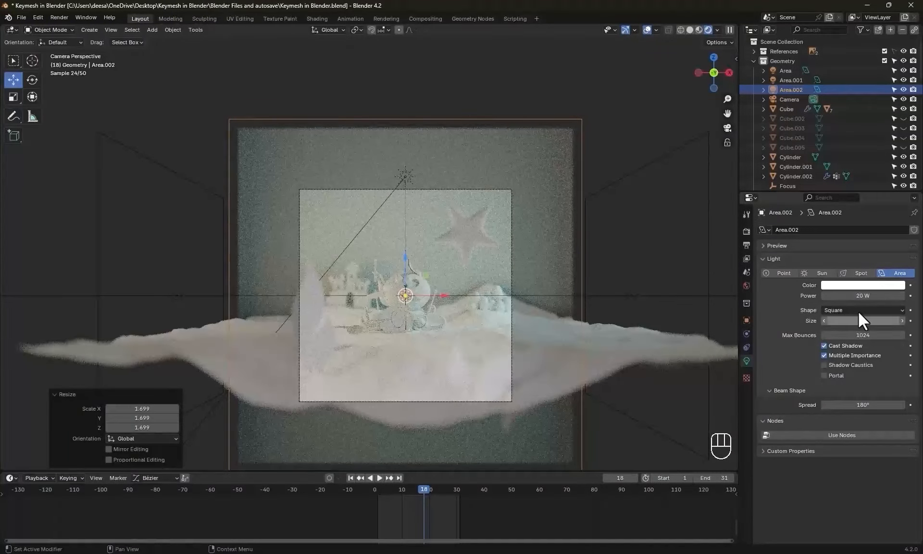
click(863, 285)
click(851, 189)
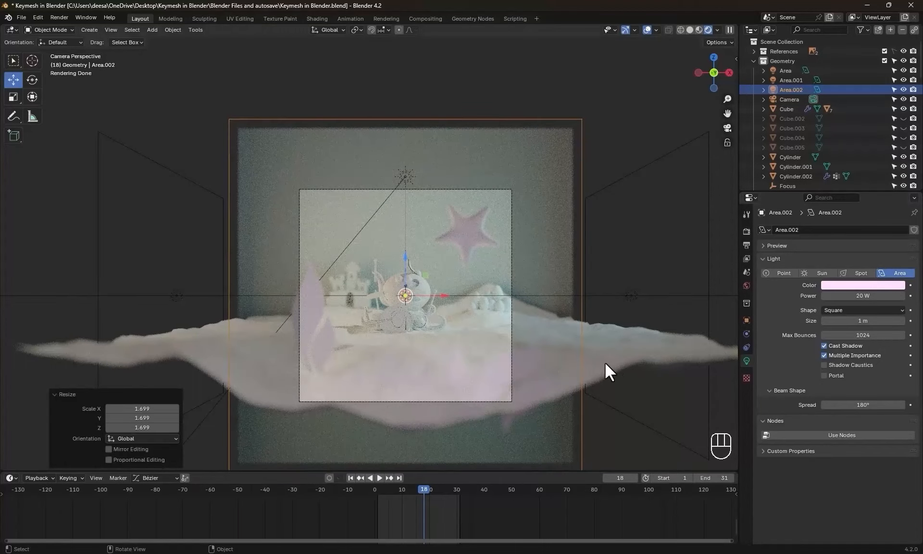
- Save the Blender file
scroll(543, 356, up, 2)
shift+middle_drag(543, 356, 536, 354)
key(ctrl+s)
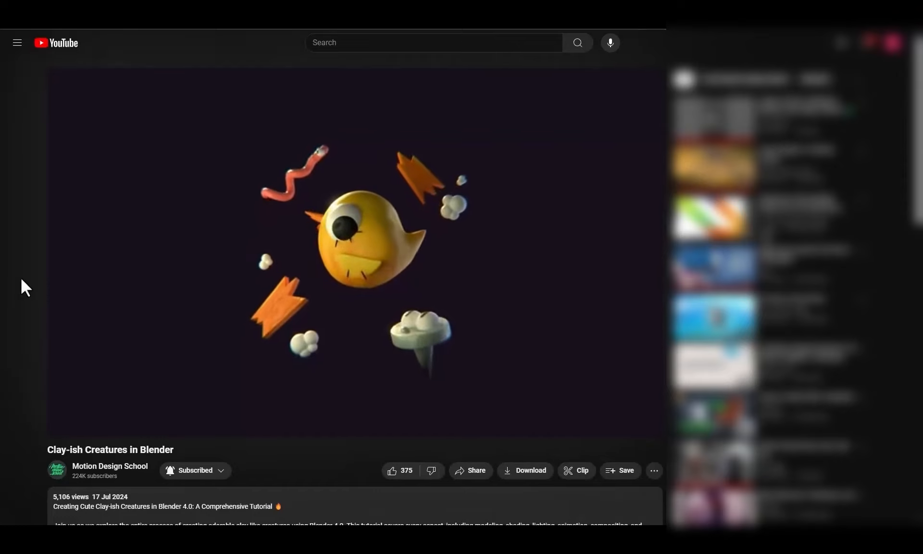
- Switch to YouTube and look through the page of the video "Clay-ish Creatures in Blender"
scroll(21, 280, down, 4)
scroll(22, 279, down, 3)
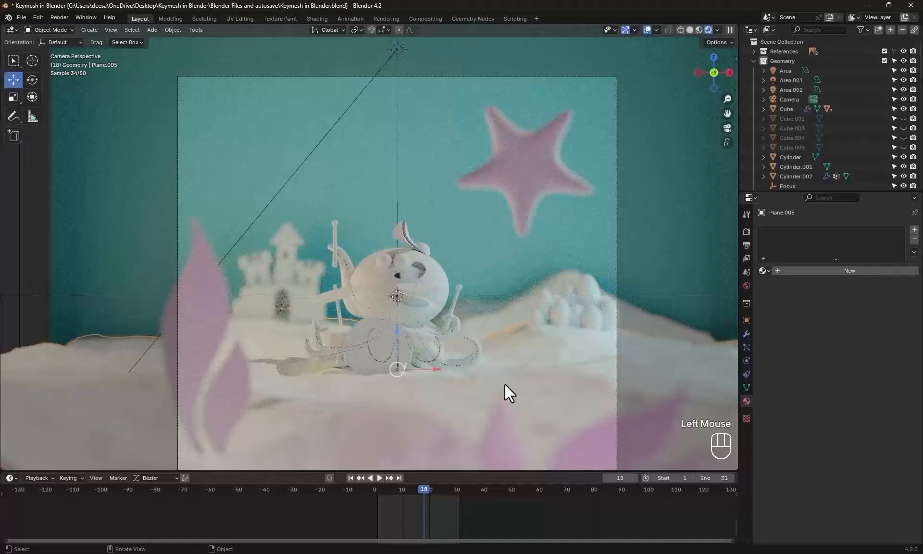
- Assign the existing Clay.Black material to the seabed plane
shift+middle_drag(504, 391, 481, 337)
click(764, 270)
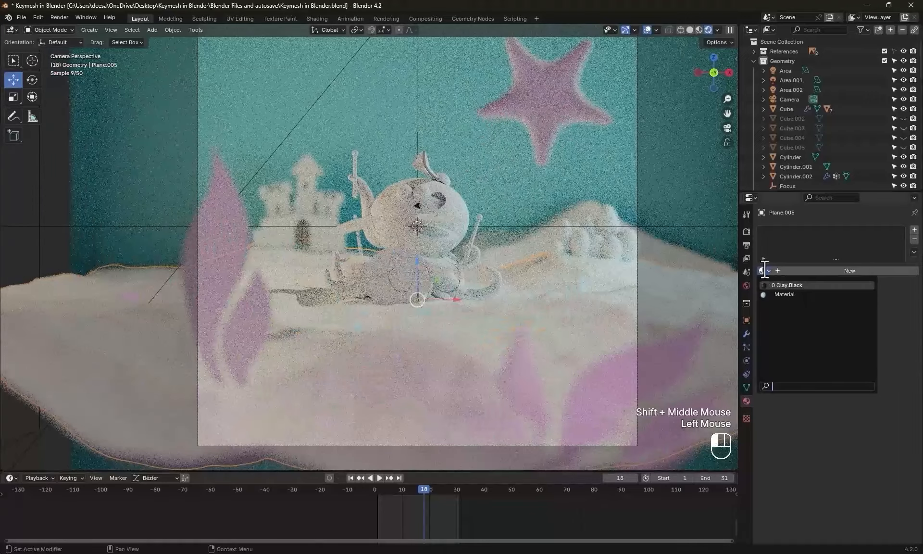
click(793, 286)
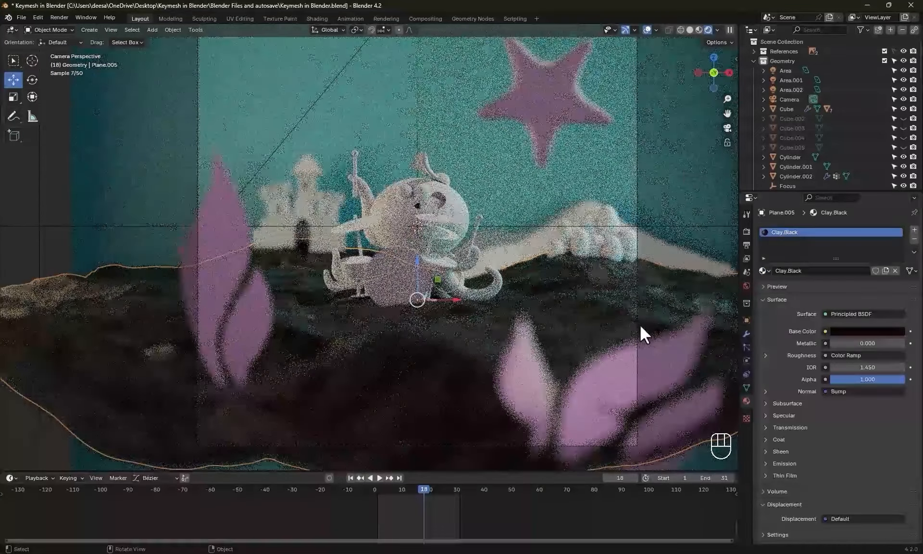
- Switch the viewport to Material Preview shading and open the Shading workspace
click(699, 29)
click(317, 18)
scroll(543, 376, up, 4)
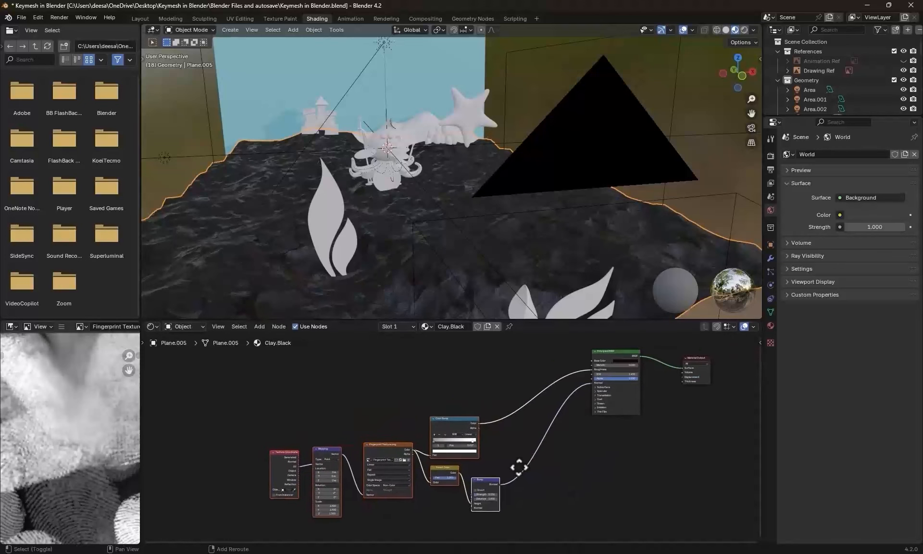
- Add a Gradient Texture node above the Color Ramp in the seabed's Clay.Black node tree
key(shift+a)
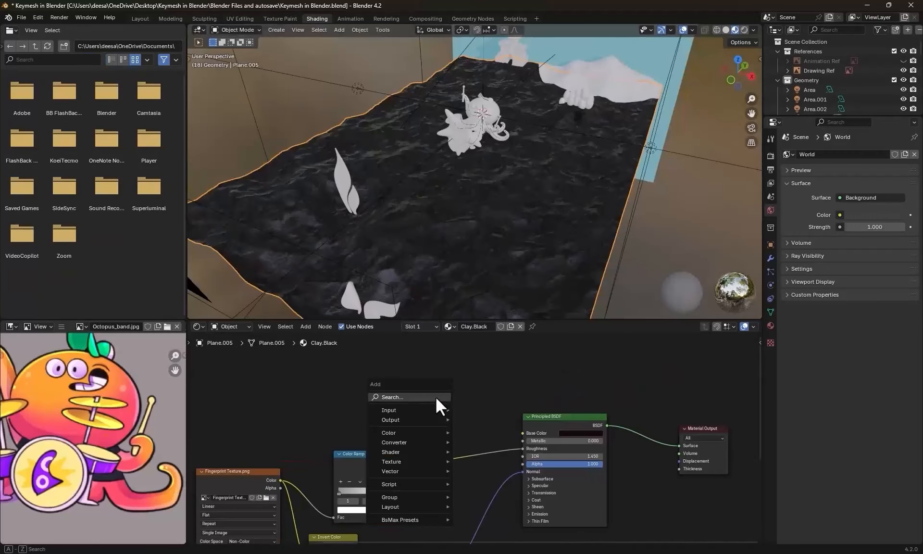
click(409, 397)
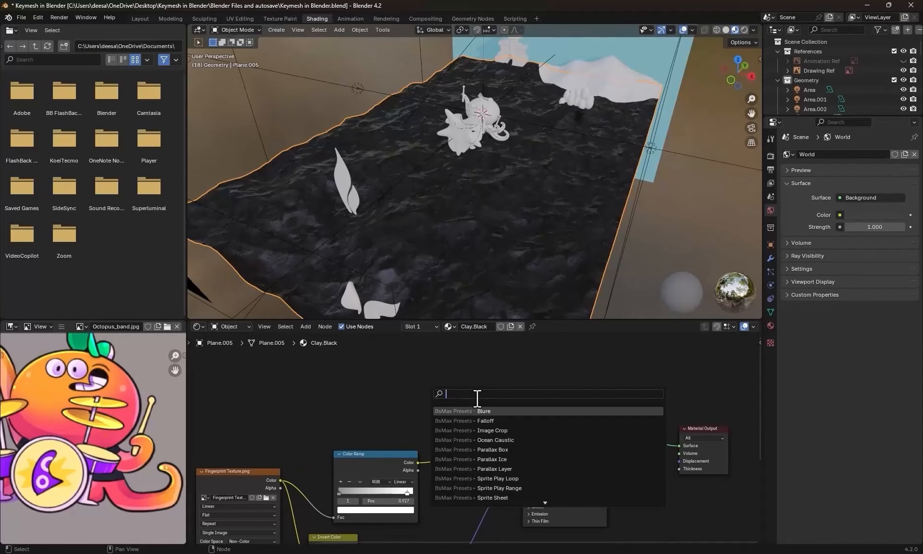
text(gr)
key(Return)
click(328, 362)
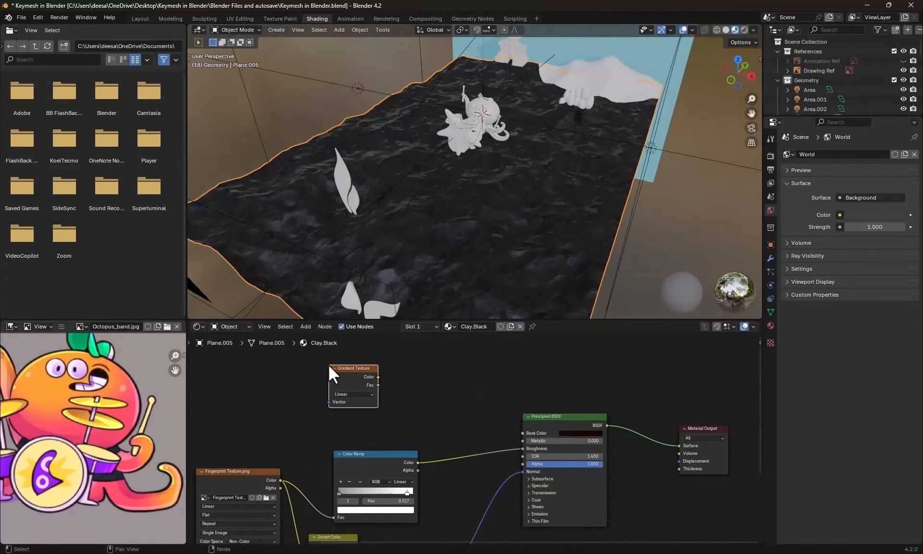
- Add a Color Ramp node fed by the Gradient Texture's color in the seabed material
drag(378, 377, 434, 391)
text(color ramp)
click(435, 399)
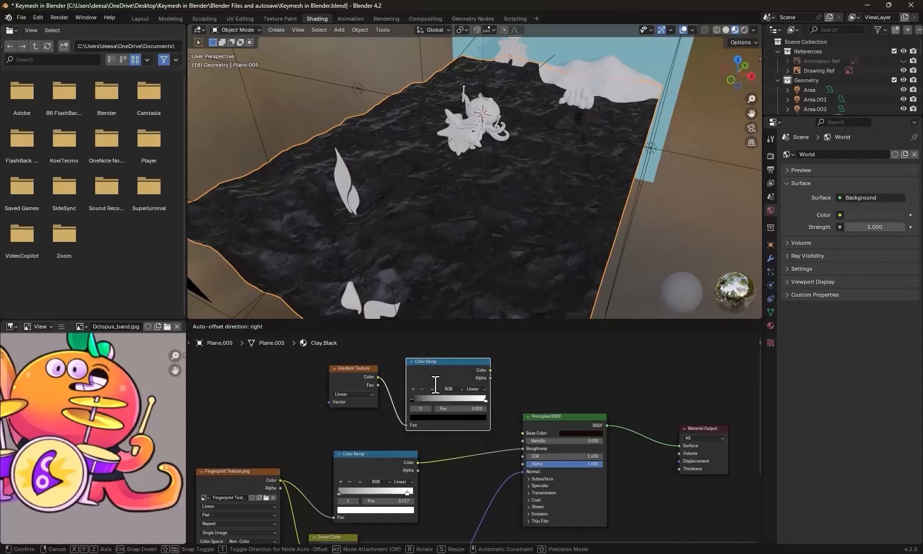
- Set the new Color Ramp's start stop to orange and its end stop to pinkish red, sampling both colors from the octopus reference image
click(425, 408)
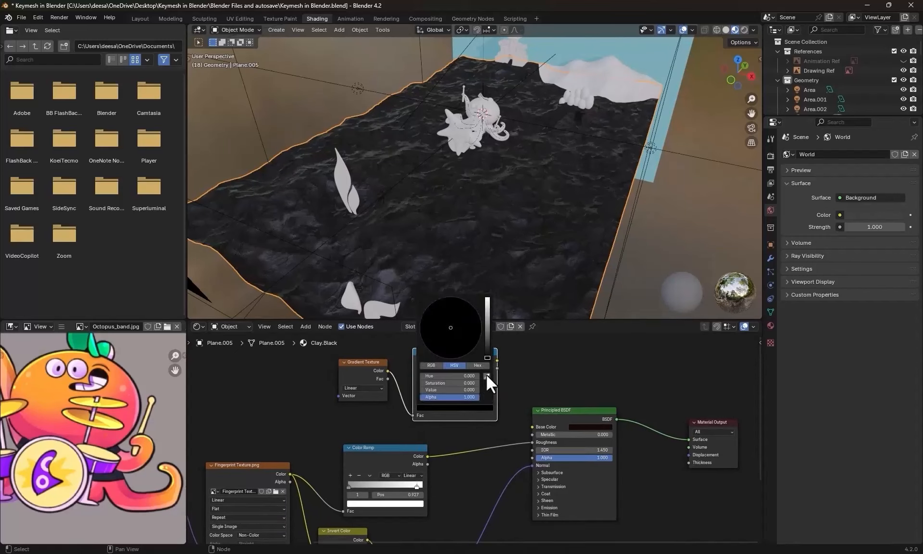
click(487, 369)
click(56, 382)
click(492, 390)
click(490, 407)
click(487, 369)
click(77, 426)
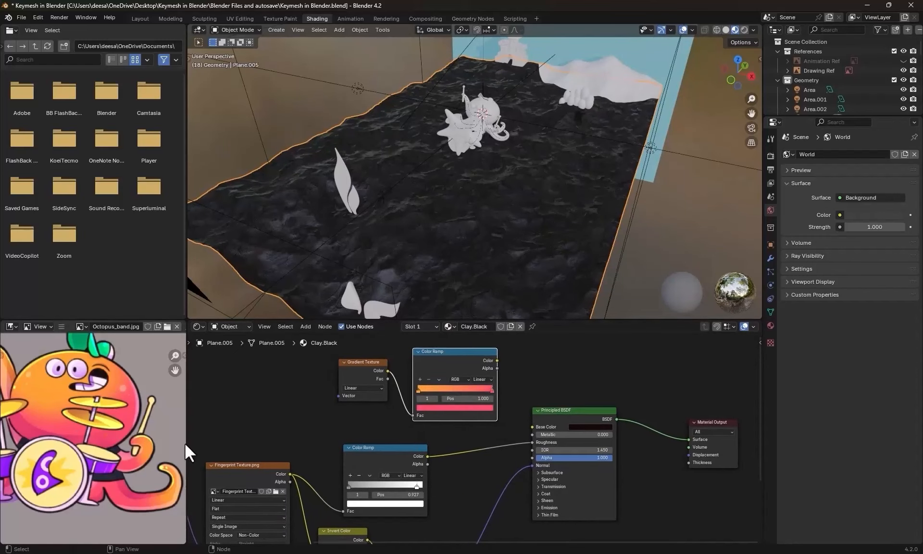
- Arrange the gradient nodes and connect the new Color Ramp's color to the Principled BSDF's Base Color
middle_drag(510, 363, 460, 374)
drag(463, 372, 329, 392)
drag(394, 362, 317, 358)
middle_drag(462, 414, 479, 421)
click(389, 373)
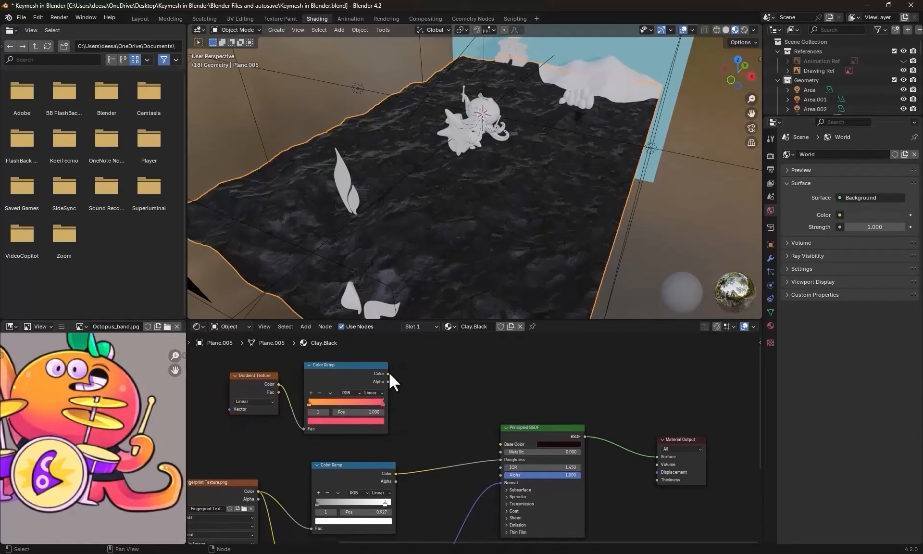
drag(388, 373, 501, 444)
middle_drag(494, 443, 564, 444)
- From the camera view, add Texture Coordinate and Mapping nodes to the Gradient Texture and move them above the fingerprint nodes
key(KP_0)
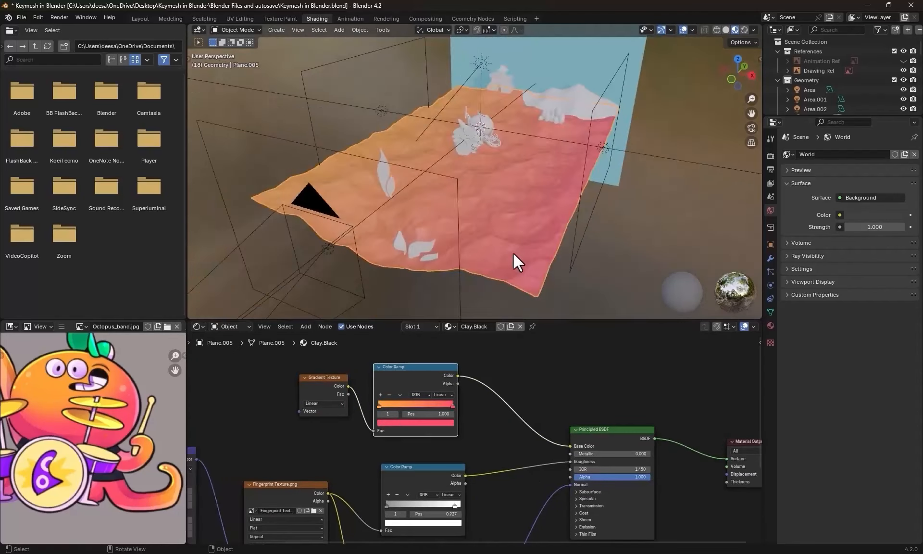
scroll(408, 389, down, 1)
middle_drag(332, 380, 403, 391)
click(401, 390)
key(ctrl+t)
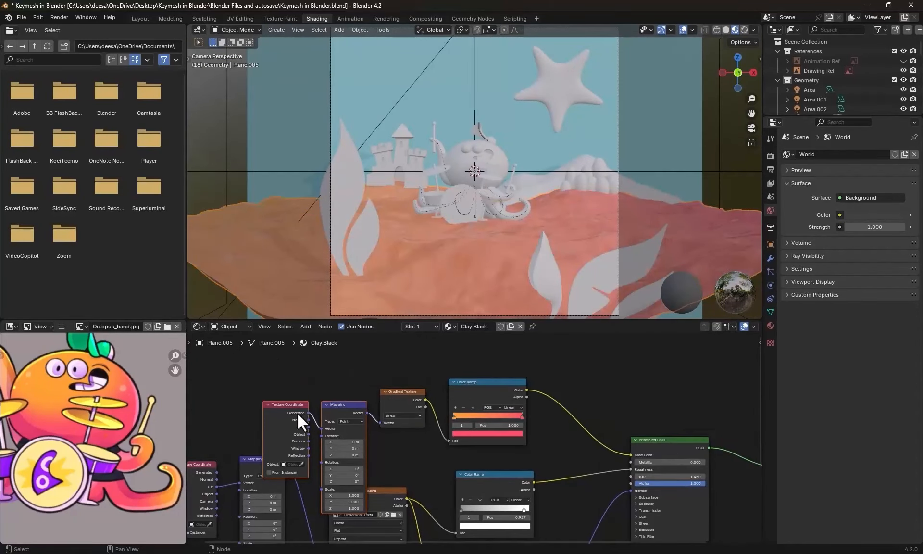
drag(337, 406, 337, 350)
- Insert an RGB Curves node between the gradient's Color Ramp and the Principled BSDF's Base Color
key(shift+a)
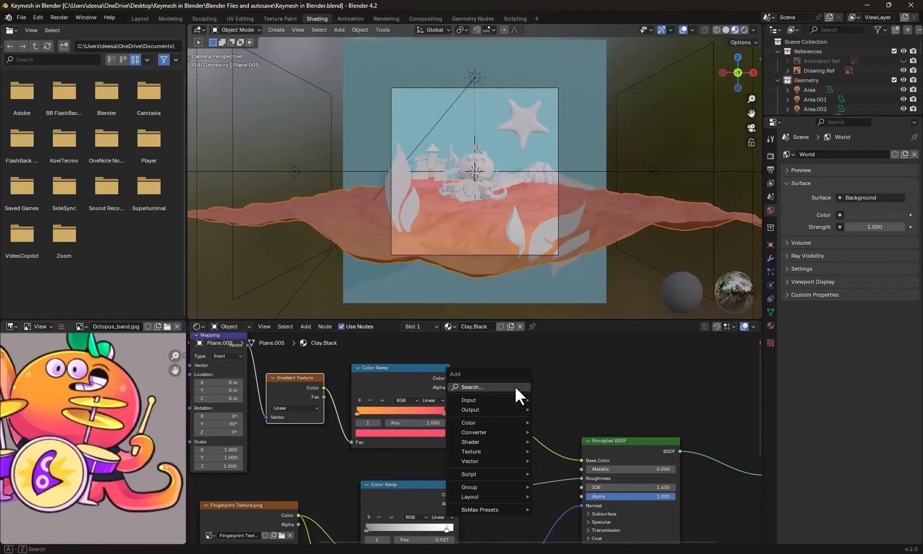
click(515, 387)
text(r)
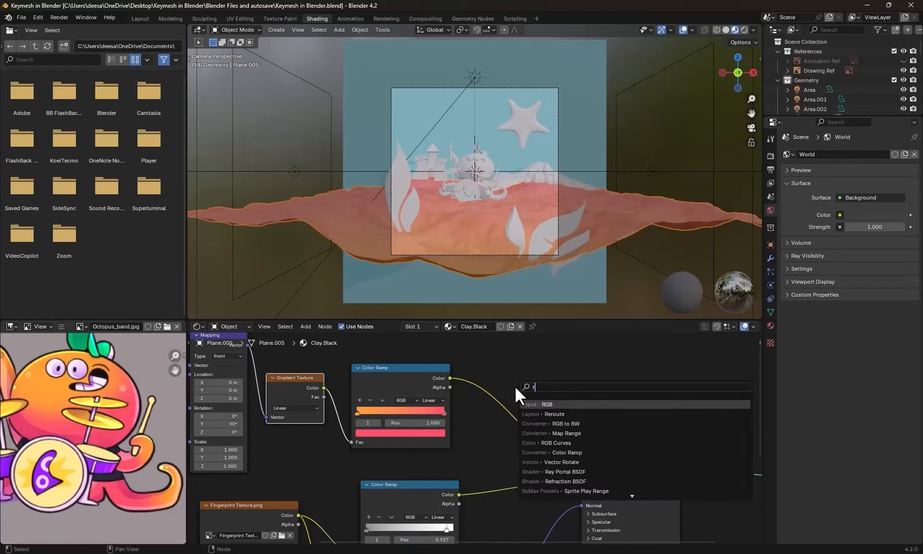
text(gb c)
click(551, 402)
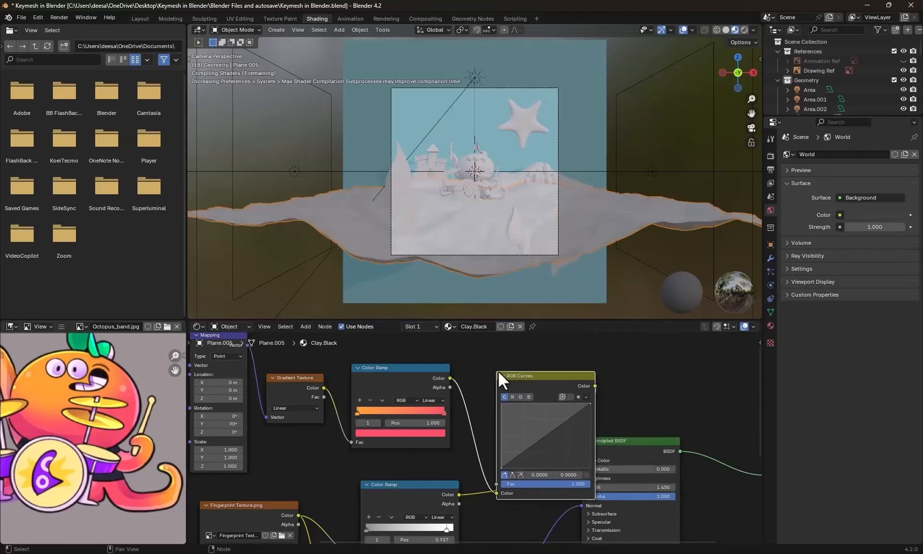
click(466, 370)
- Lower the end point of the RGB Curves' combined curve to about 0.756 to darken the seabed
scroll(516, 423, down, 2)
middle_drag(516, 421, 586, 445)
scroll(567, 438, down, 1)
drag(573, 371, 300, 429)
scroll(459, 460, up, 3)
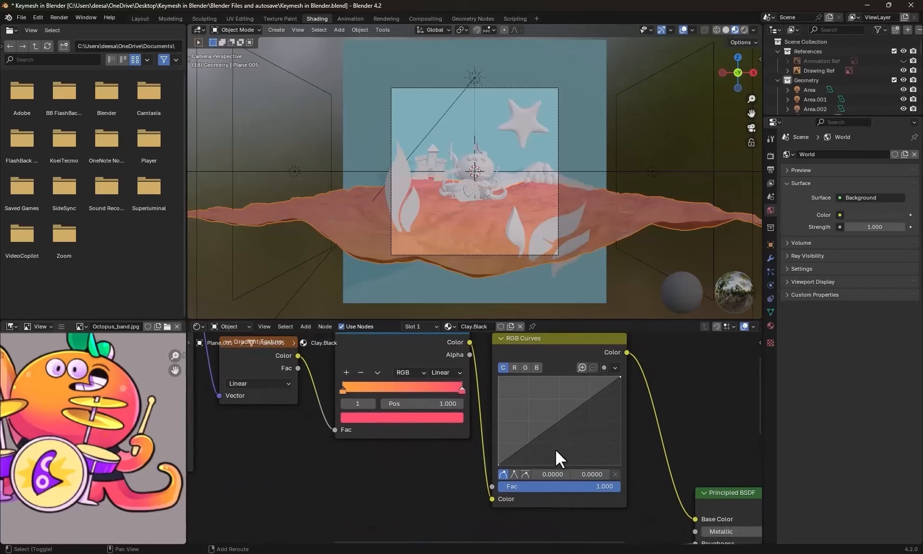
drag(606, 385, 606, 406)
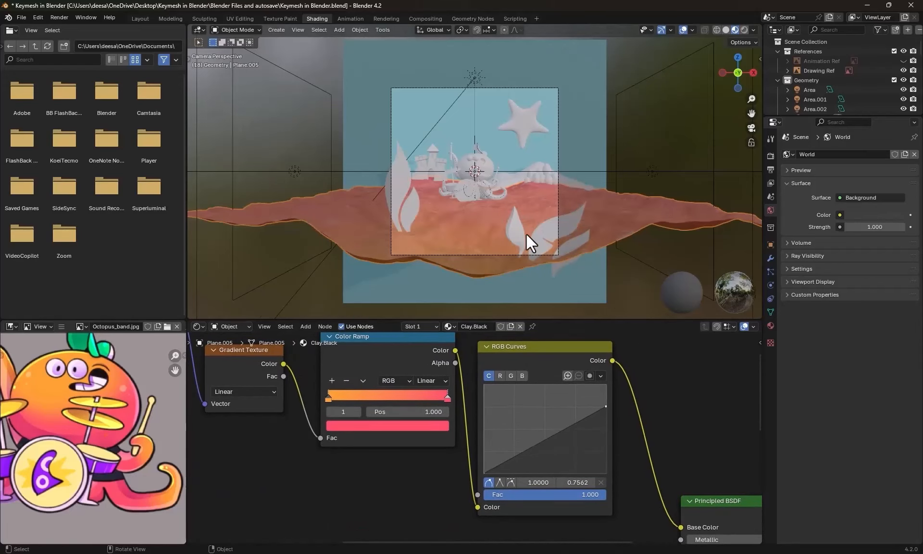
scroll(526, 234, up, 2)
- Add a Wave Texture node in the empty area above the fingerprint nodes
scroll(607, 412, down, 5)
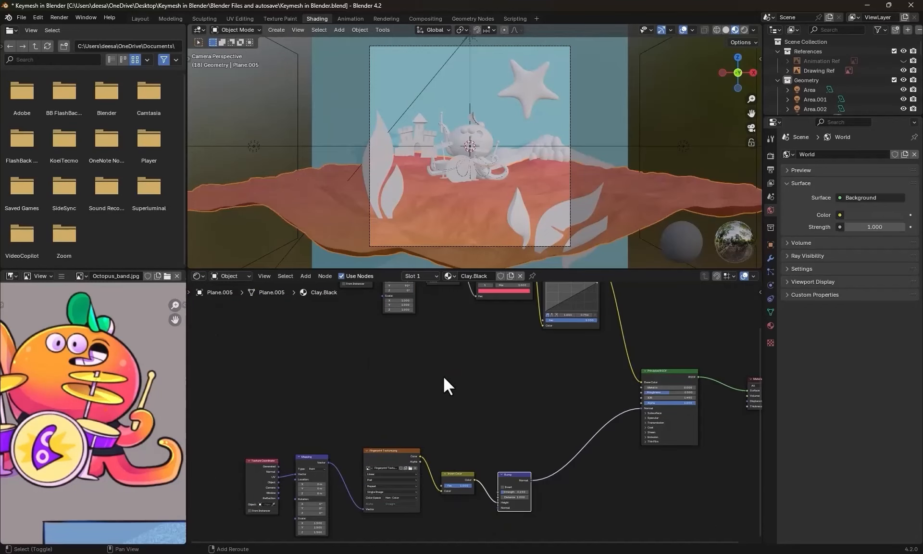
key(shift+a)
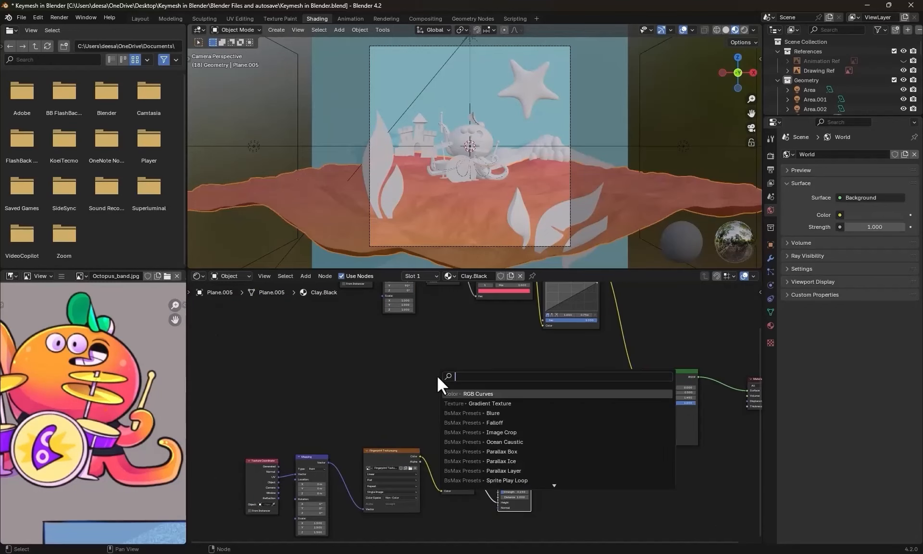
text(wave)
key(Down)
key(Return)
click(325, 309)
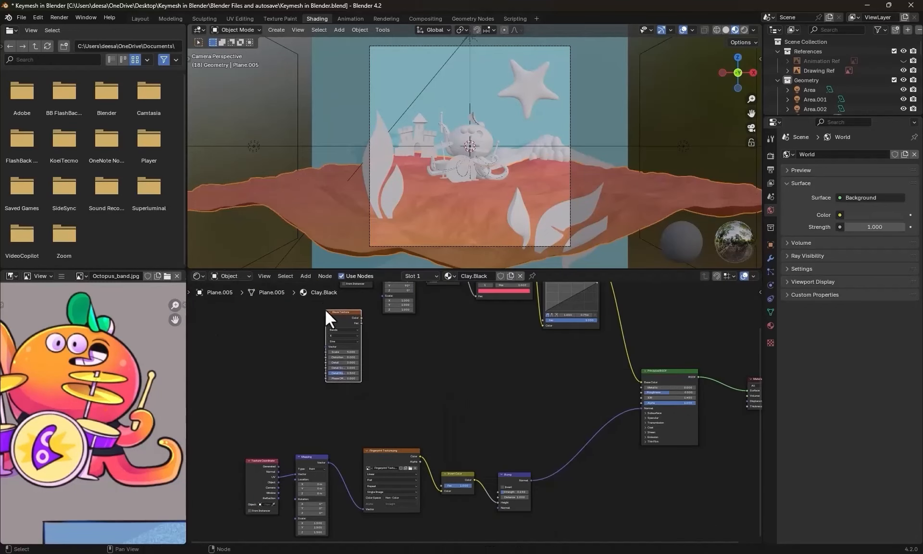
- Add a Bump node and feed the Wave Texture's color into its Height input
scroll(314, 318, up, 4)
middle_drag(303, 328, 360, 427)
drag(351, 351, 442, 408)
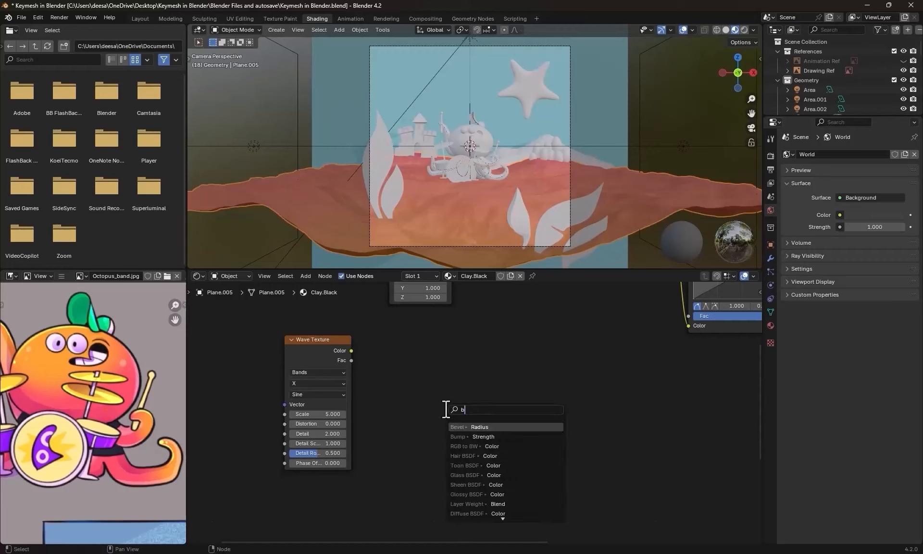
text(bump)
key(Return)
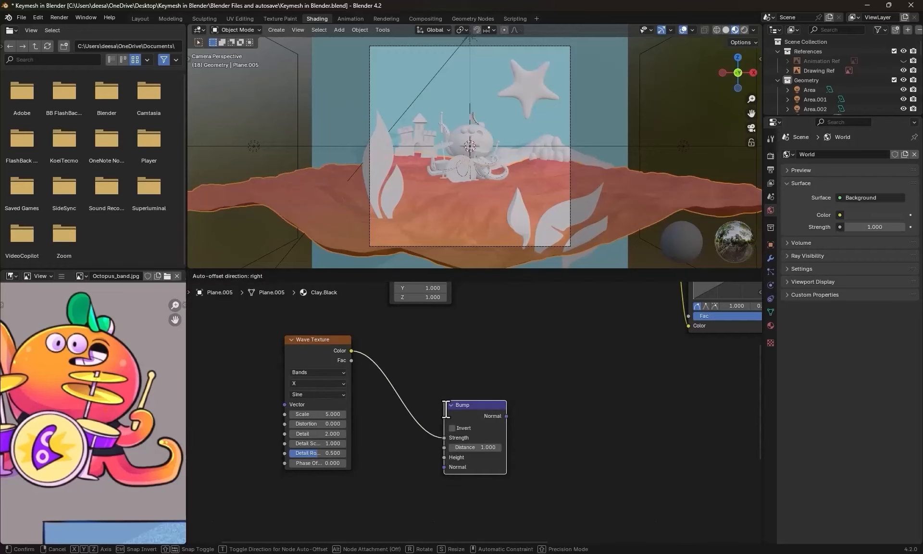
click(446, 409)
drag(443, 437, 443, 456)
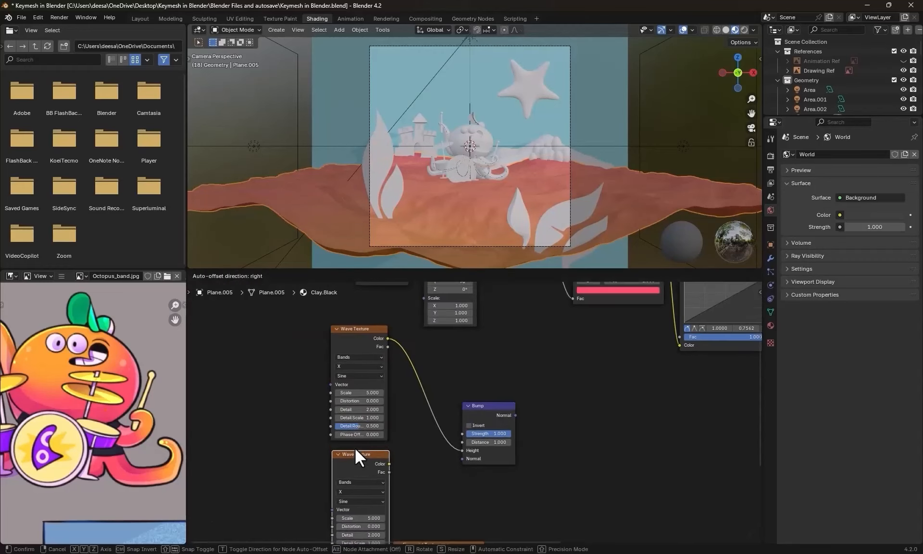
- Place a duplicate Wave Texture below the first one and move the fingerprint node group down to make room
click(354, 447)
scroll(391, 387, down, 4)
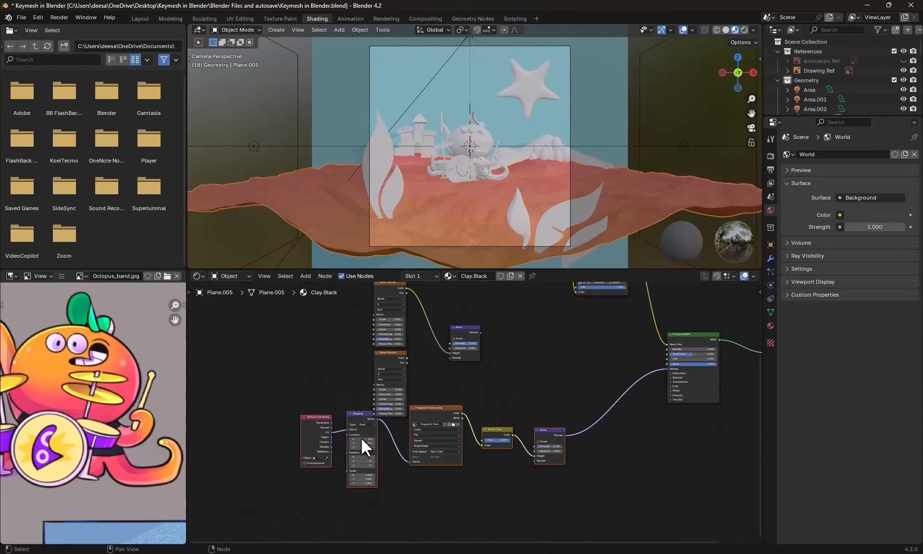
drag(427, 409, 416, 448)
scroll(402, 368, up, 5)
middle_drag(402, 364, 404, 505)
- Insert a Mix node before the wave Bump's Height and connect the second Wave Texture's color to its B input
drag(452, 396, 510, 388)
key(shift+a)
click(401, 405)
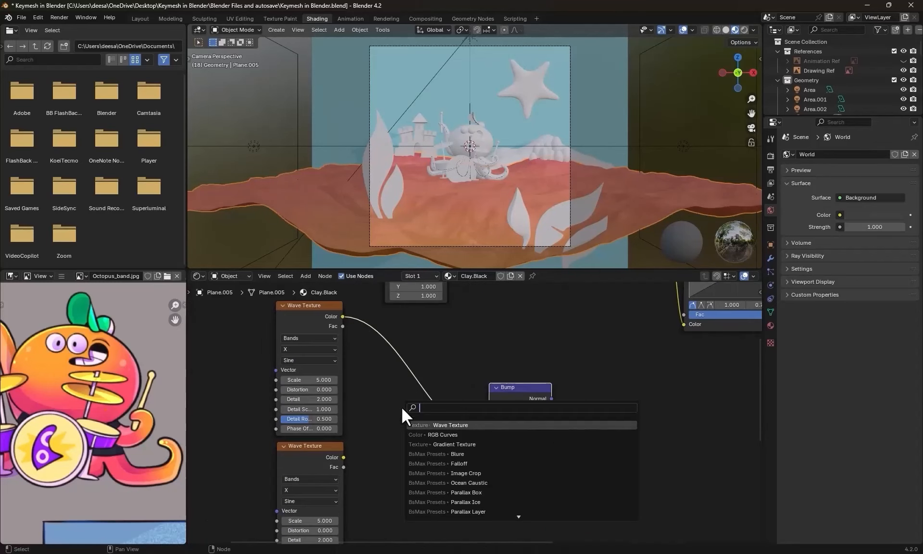
text(mix)
key(Return)
click(391, 357)
shift+scroll(379, 443, down, 1)
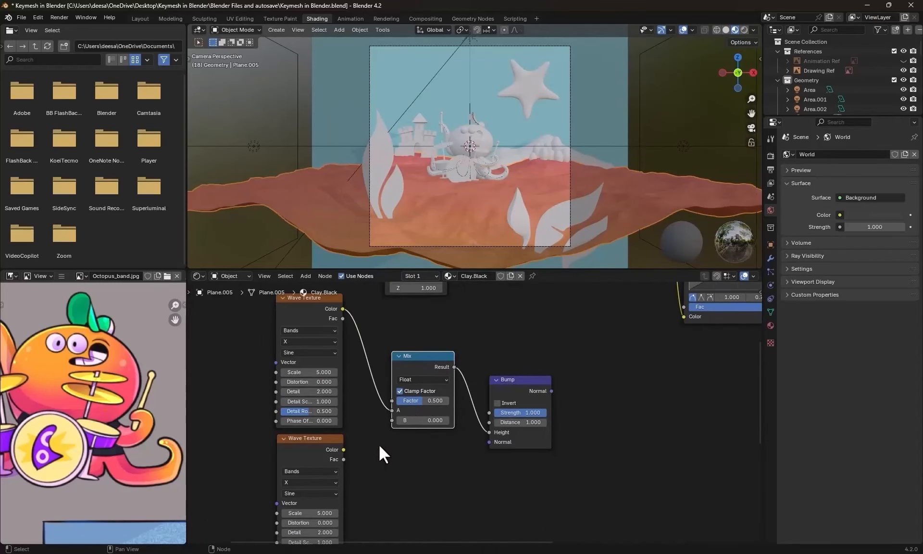
drag(343, 450, 390, 421)
middle_drag(404, 458, 406, 453)
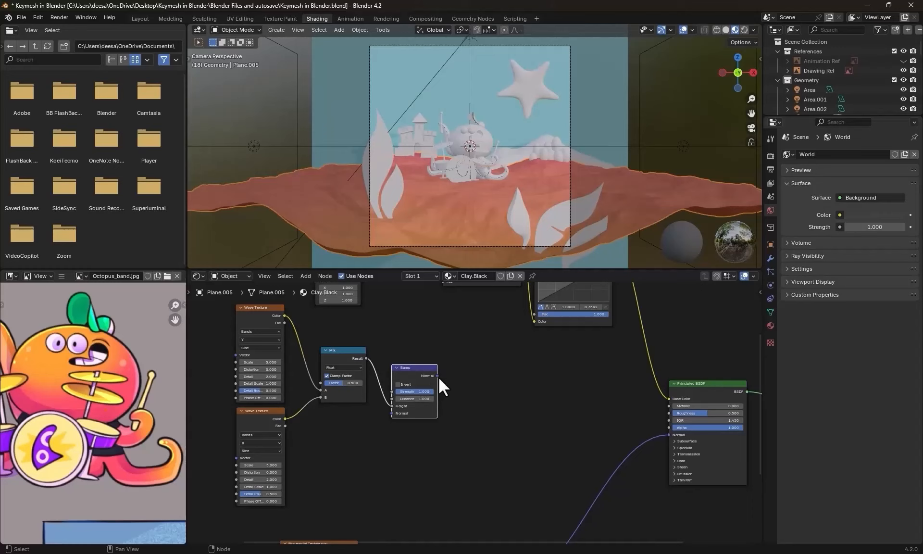
- Add a second Mix node after the wave Bump, set it to Float, and connect the Bump's Normal to its A input
drag(438, 376, 509, 419)
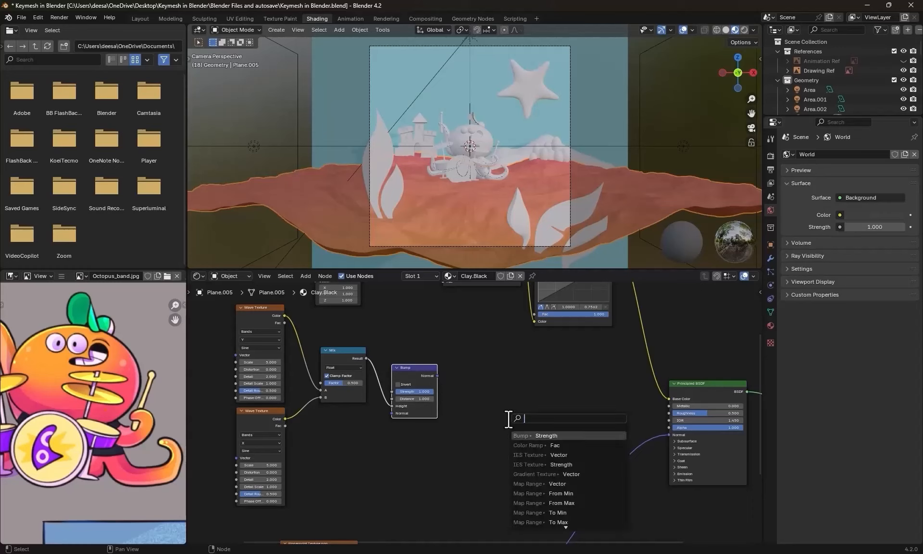
text(mix)
key(Return)
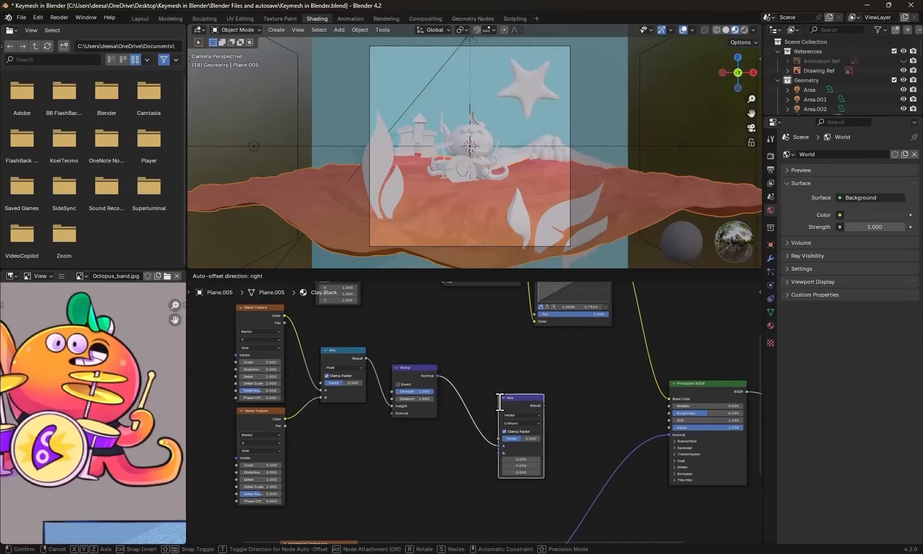
click(497, 399)
click(511, 412)
click(514, 422)
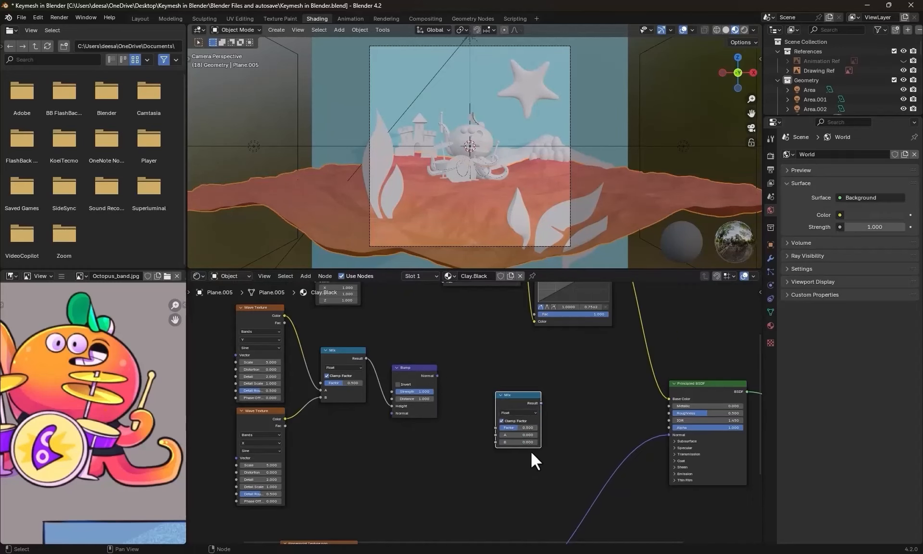
scroll(475, 415, up, 1)
drag(431, 368, 500, 438)
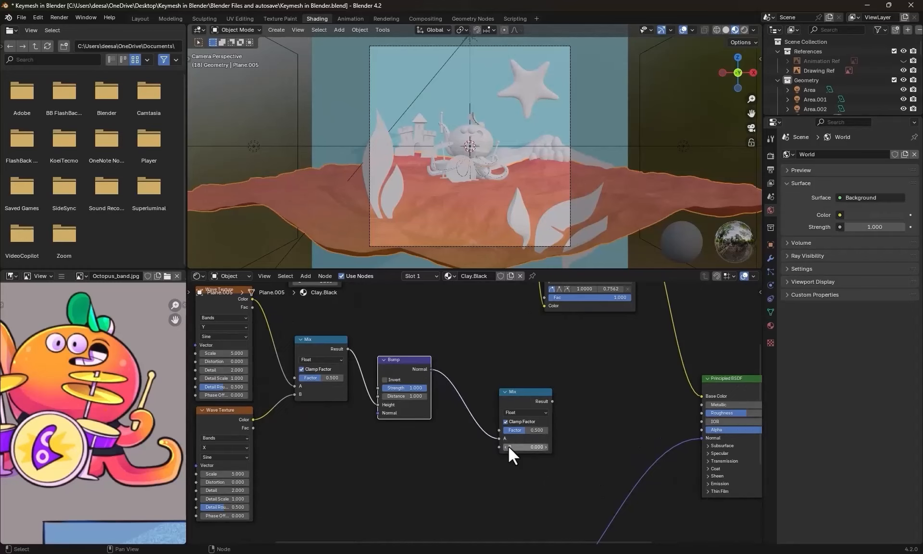
- Reroute the fingerprint Bump's Normal from the Principled BSDF to the second Mix node's B input and shift the fingerprint nodes away
scroll(509, 447, down, 3)
middle_drag(516, 480, 501, 421)
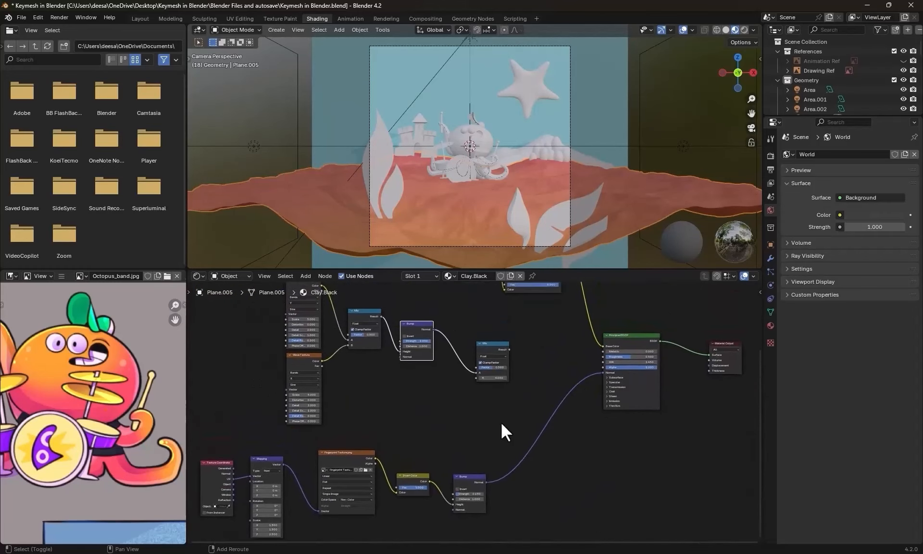
drag(603, 373, 475, 378)
drag(495, 438, 217, 517)
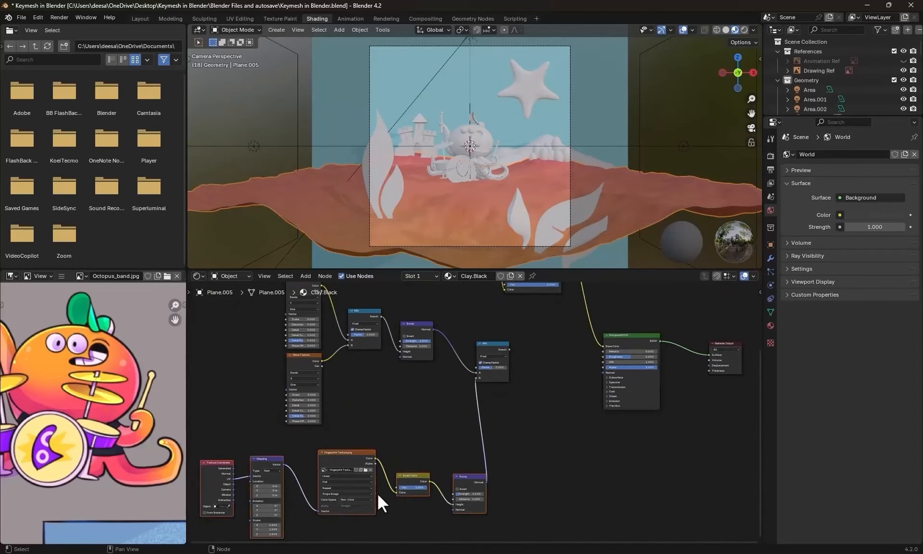
drag(455, 475, 403, 465)
scroll(466, 443, up, 3)
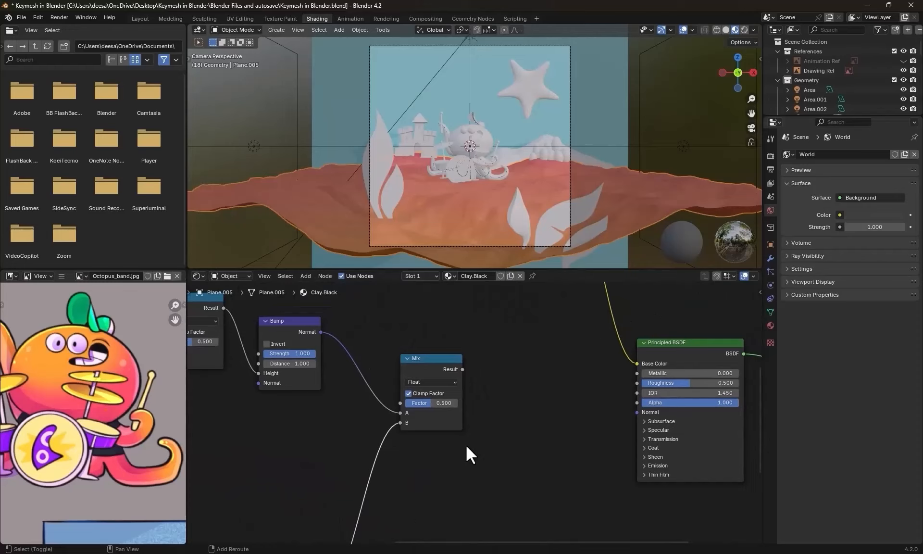
- Add a Normal Map node after the second Mix node and connect its output to the Principled BSDF's Normal
drag(463, 370, 493, 390)
text(norm)
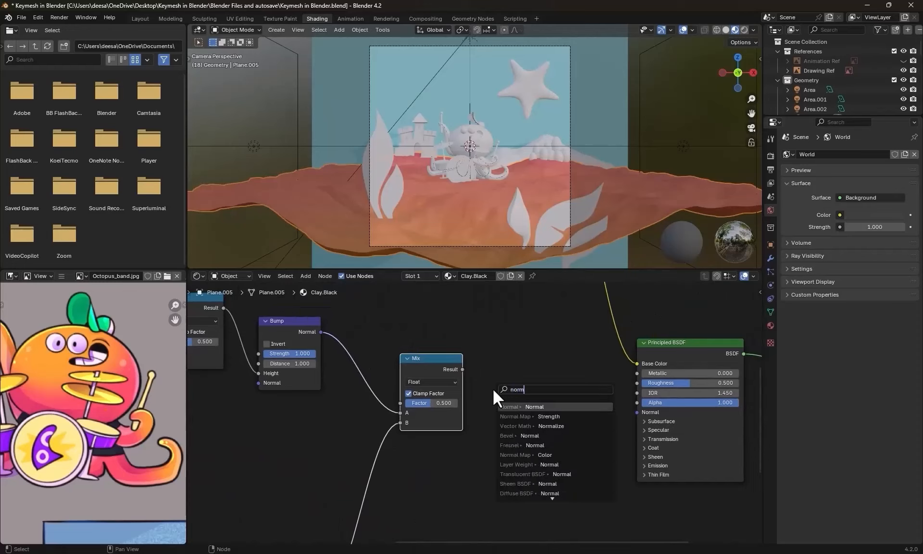
click(529, 416)
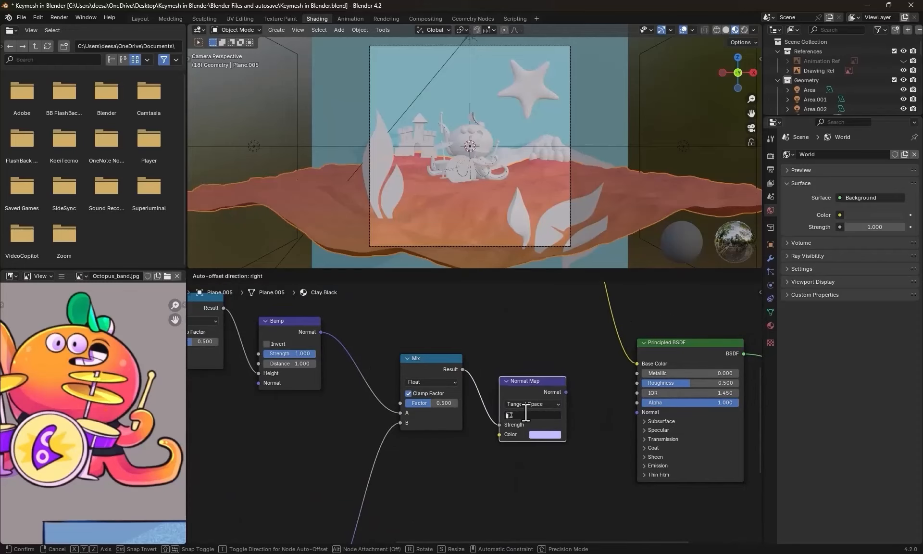
click(526, 418)
drag(566, 392, 636, 413)
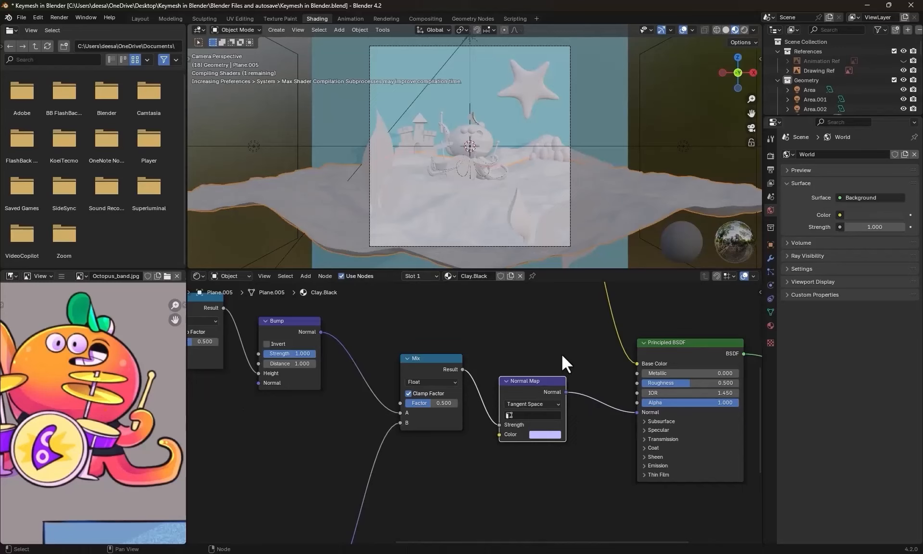
- Inspect the seabed surface and move the Mix result's link from the Normal Map's Strength to its Color input
scroll(470, 230, up, 1)
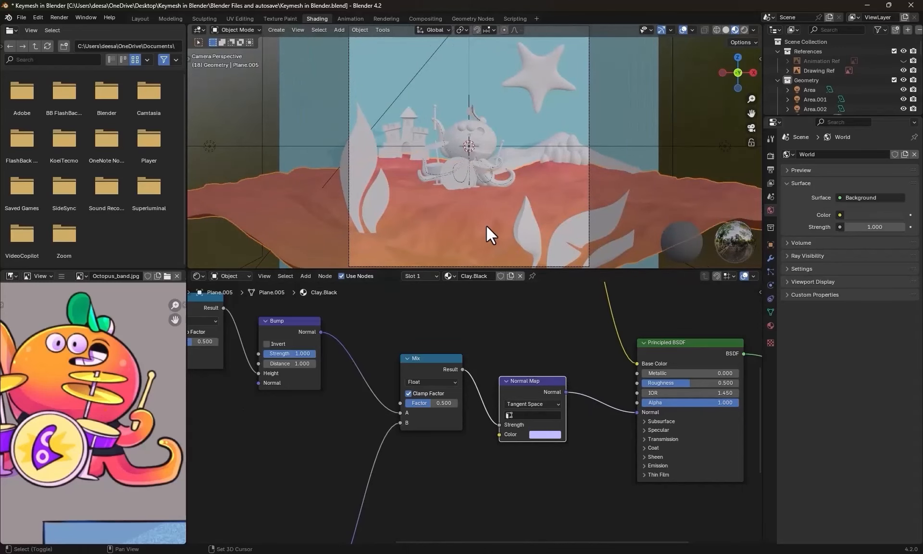
scroll(487, 226, down, 1)
middle_drag(486, 226, 510, 269)
key(KP_0)
scroll(476, 245, up, 1)
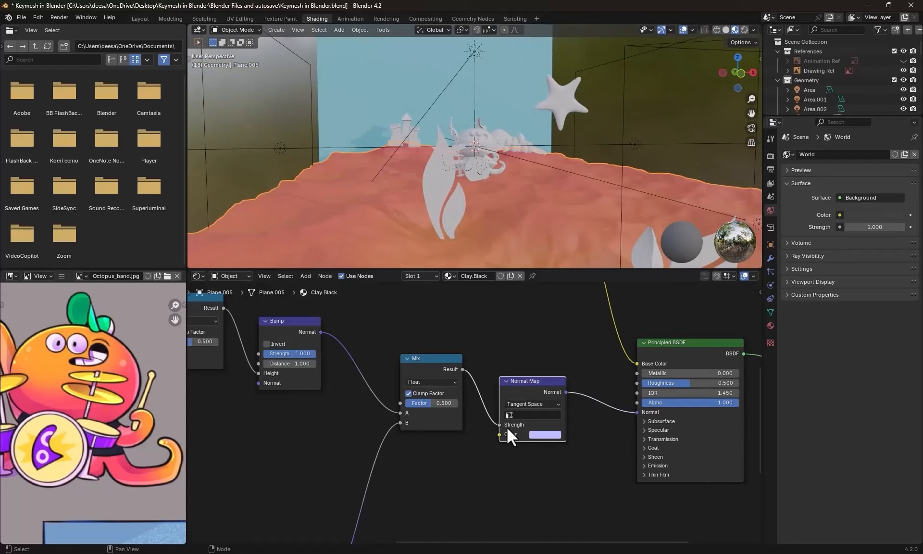
drag(500, 425, 499, 433)
scroll(548, 466, up, 2)
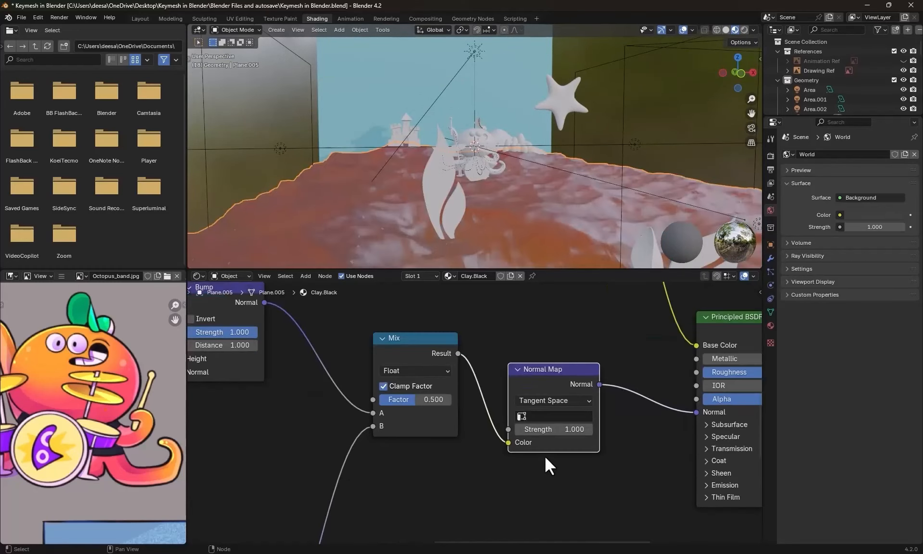
- Set the upper Wave Texture's Scale to 15
scroll(561, 474, down, 3)
middle_drag(415, 419, 438, 434)
scroll(413, 435, up, 5)
click(423, 429)
text(15)
key(Return)
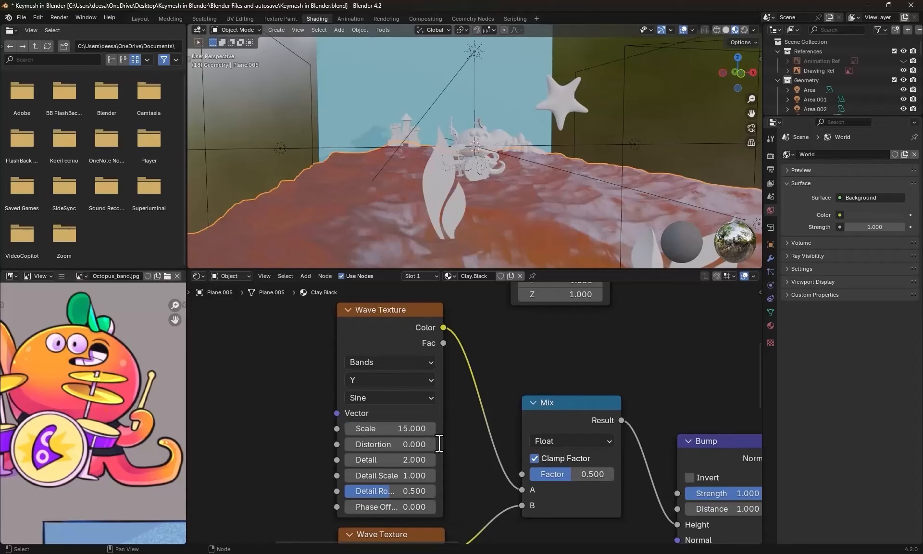
- Set the upper Wave Texture's Distortion to 2, Detail to 1, Detail Scale to -1 and Detail Roughness to 1
click(407, 445)
text(2)
key(Return)
click(413, 460)
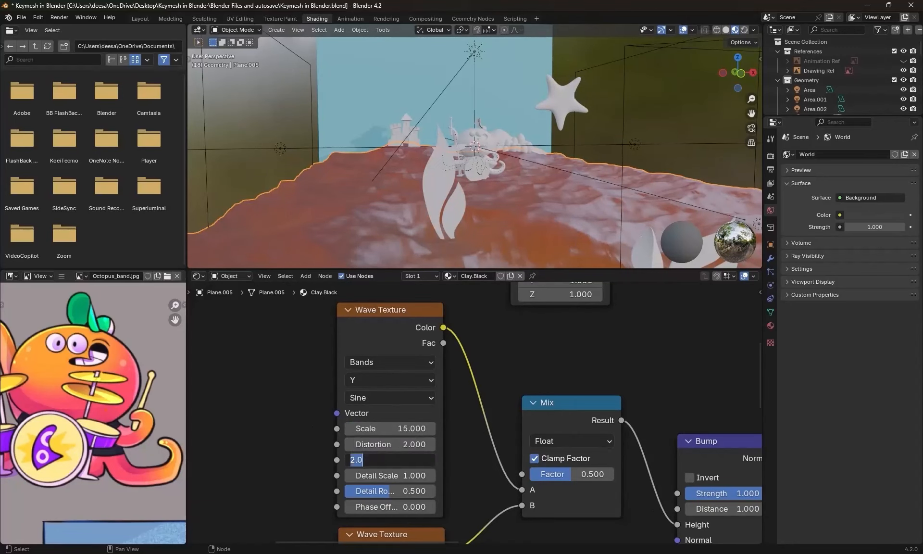
text(1)
key(Return)
click(414, 476)
key(Home)
text(-)
key(Return)
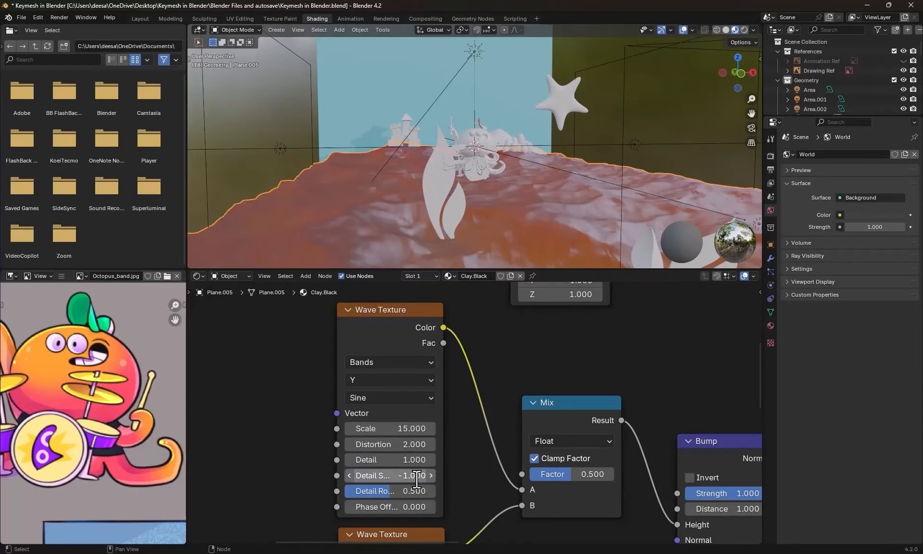
- Delete the lower Wave Texture and add a Noise Texture in its place, linking its Fac to the first Mix node's B
shift+scroll(434, 440, down, 5)
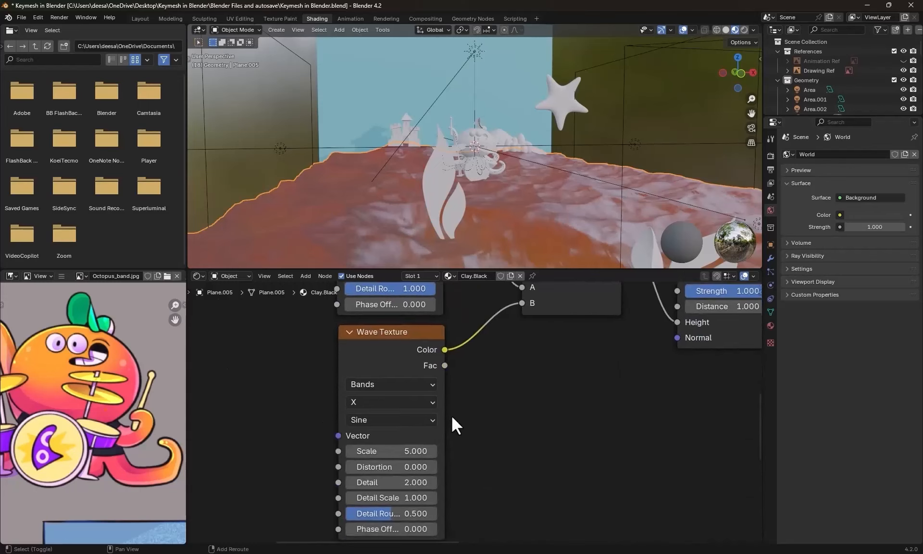
scroll(402, 406, down, 3)
key(x)
key(shift+a)
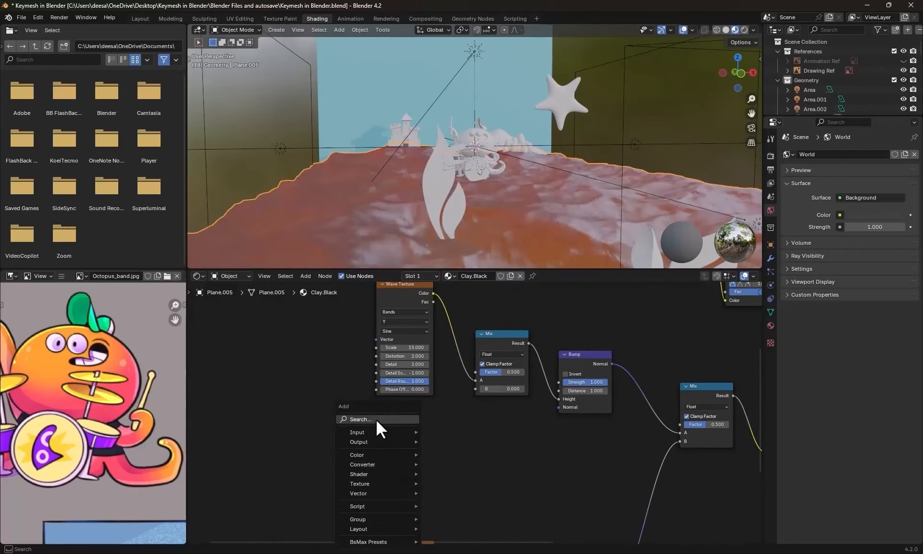
text(noise)
key(Return)
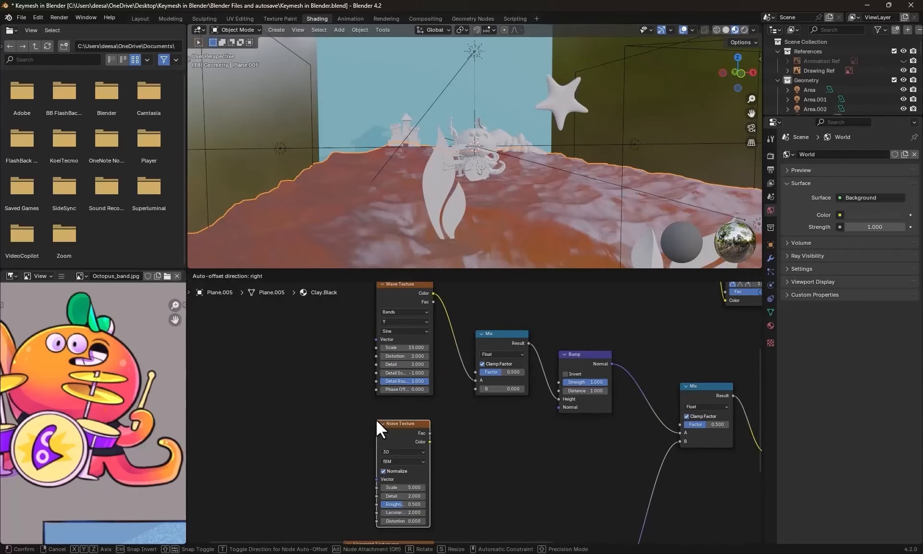
click(376, 418)
drag(432, 423, 476, 388)
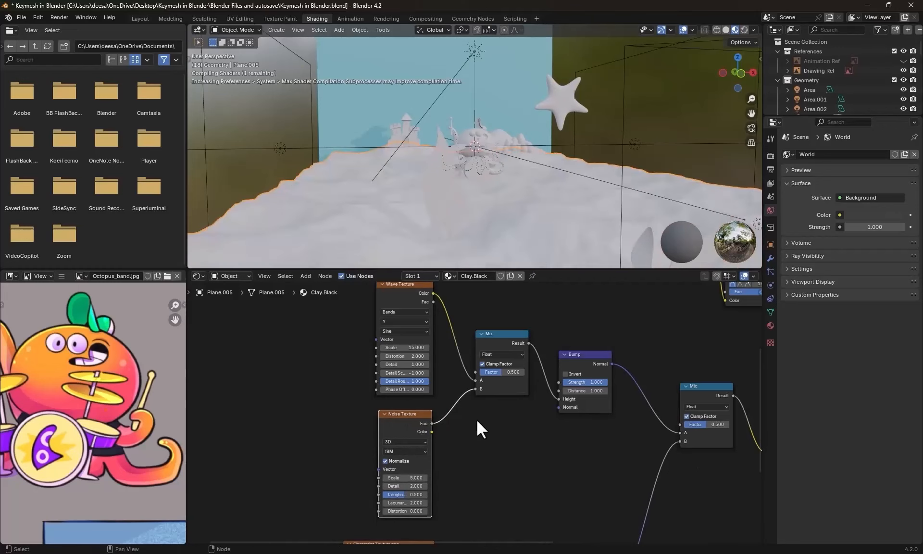
- Set the Noise Texture's Scale to 150, Detail to 15 and Roughness to 0.8
scroll(446, 454, up, 3)
scroll(437, 450, up, 1)
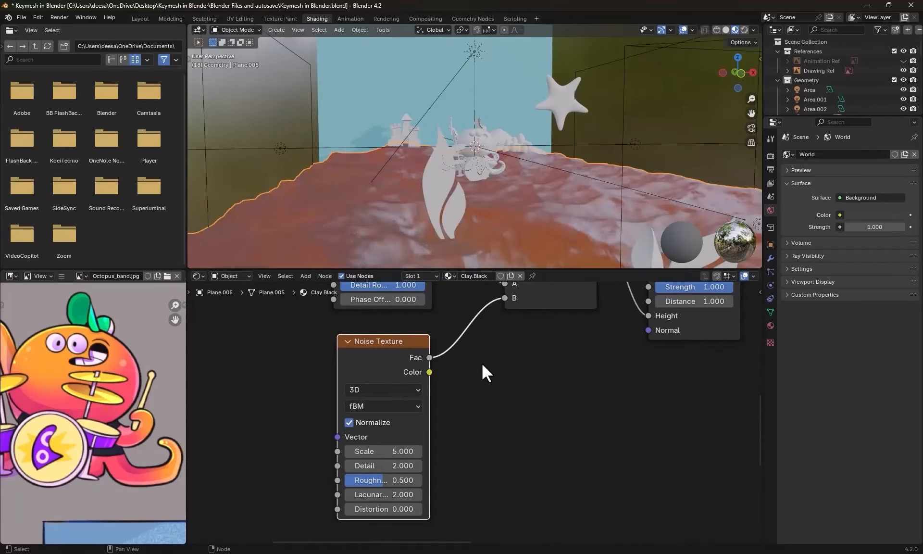
click(413, 451)
text(150)
key(Return)
click(380, 465)
text(15)
key(Return)
click(366, 479)
text(0.8)
key(Return)
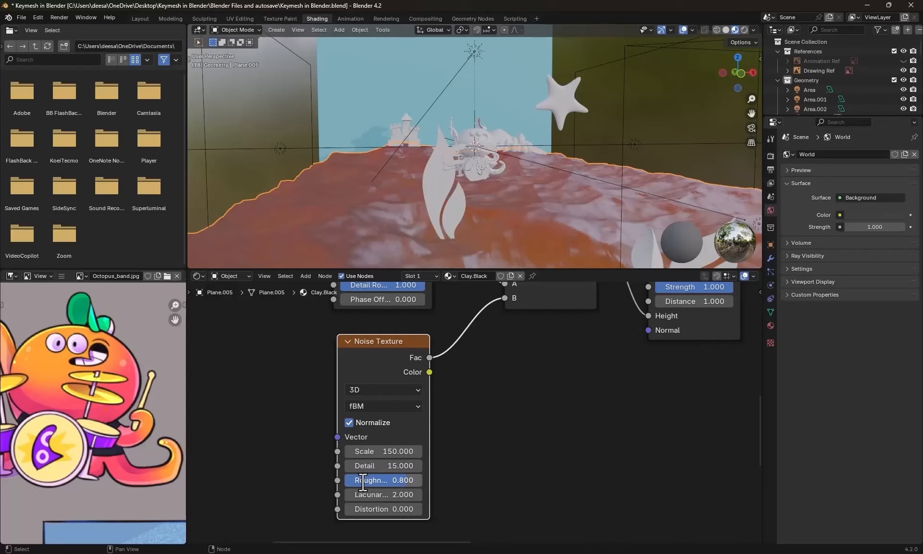
- Set the first Mix node's Factor to 0.6 and the Normal Map's Strength to 0.45
scroll(433, 487, down, 2)
scroll(489, 408, up, 2)
middle_drag(489, 408, 460, 464)
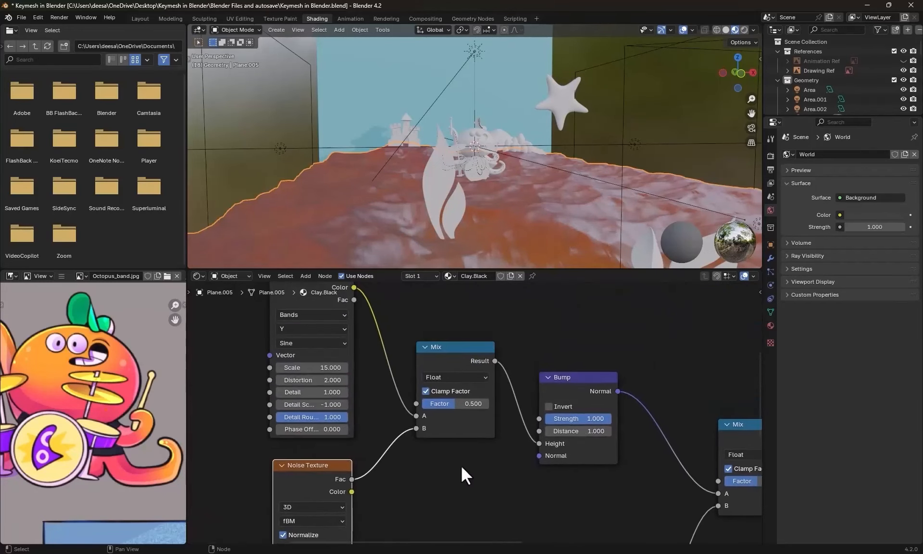
click(449, 405)
key(Return)
double_click(492, 423)
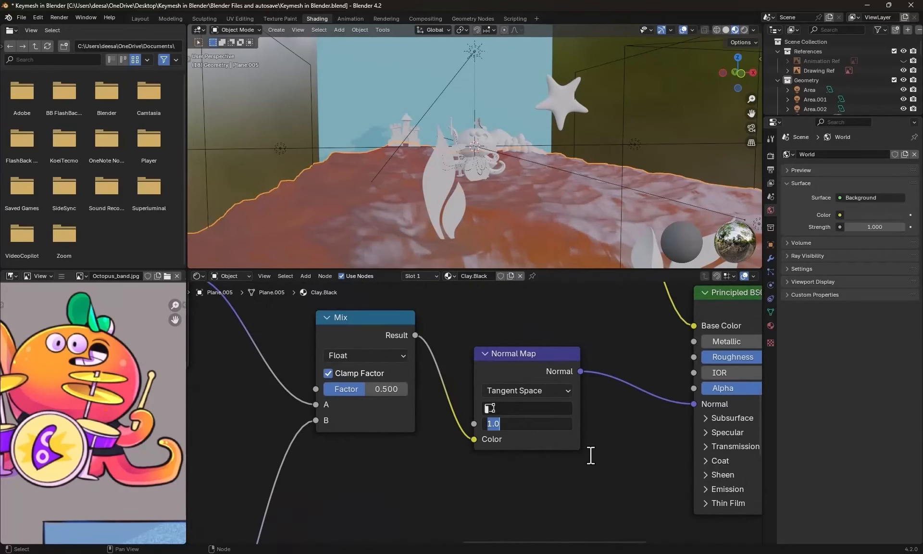
text(.45)
key(Return)
scroll(583, 454, down, 2)
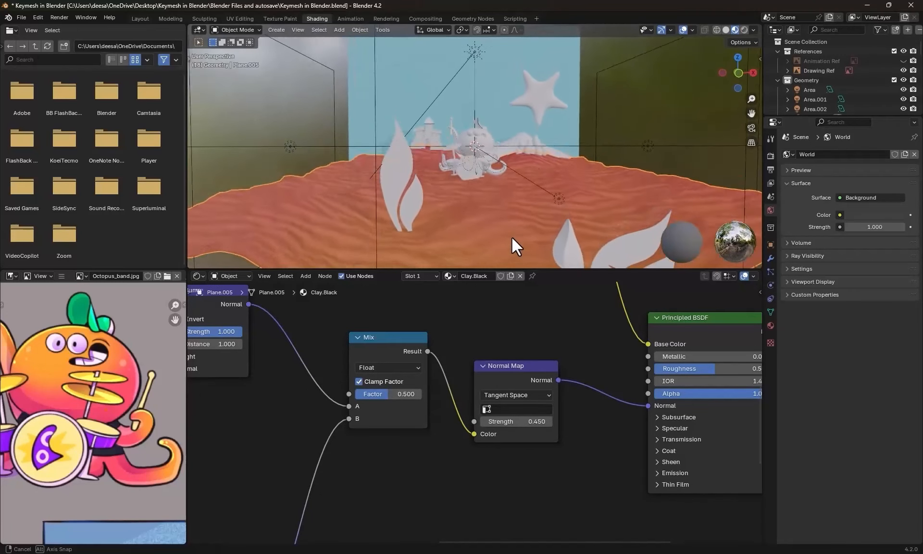
- Add Texture Coordinate and Mapping nodes and feed the Mapping's Vector into both the Wave Texture and the Noise Texture
scroll(551, 404, down, 4)
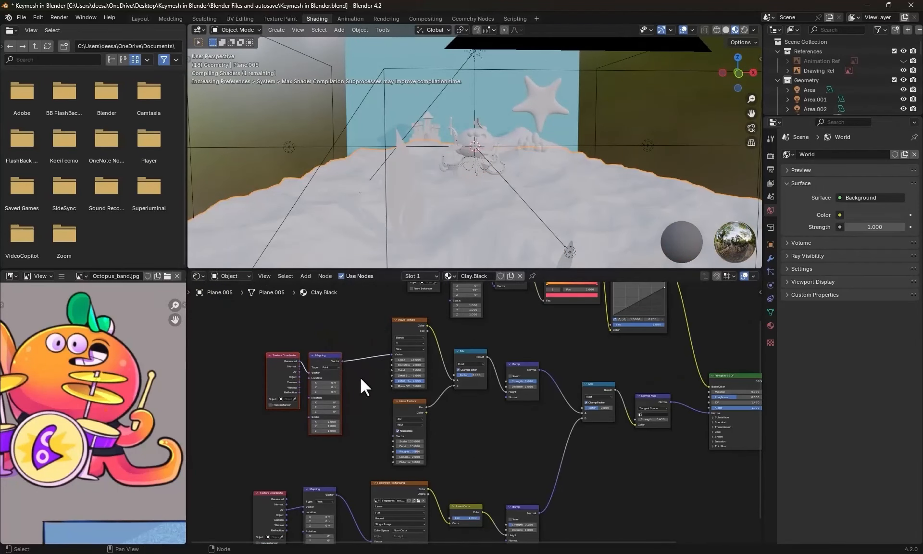
scroll(360, 376, up, 2)
drag(295, 342, 307, 374)
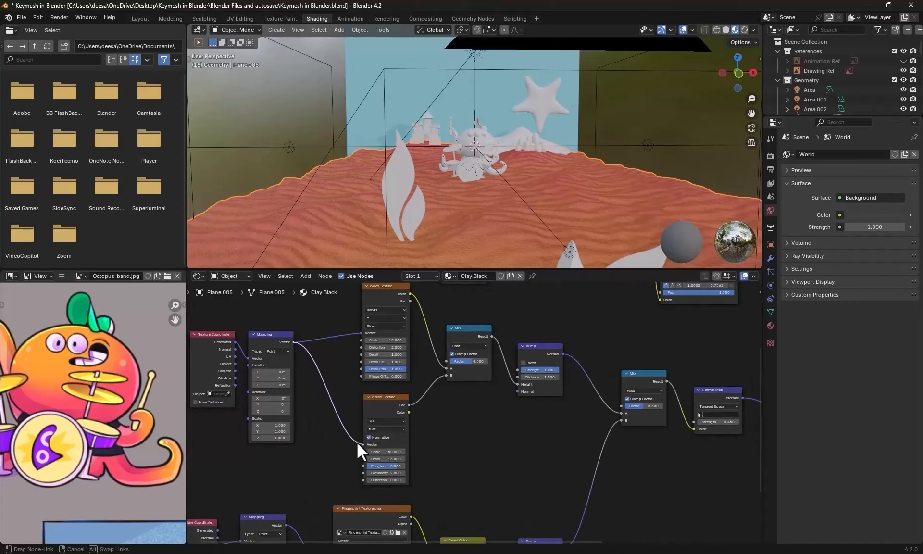
drag(357, 440, 363, 445)
- Set the Mapping's Z rotation to -30° and the Wave Texture's Scale to 40.2, then check the seabed rendered through the camera
drag(392, 398, 413, 398)
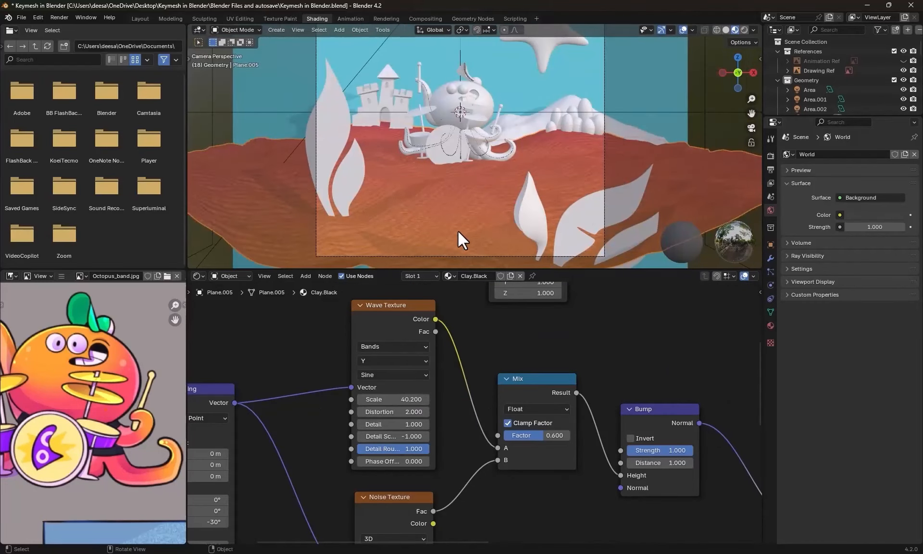
scroll(458, 231, up, 2)
scroll(449, 379, up, 1)
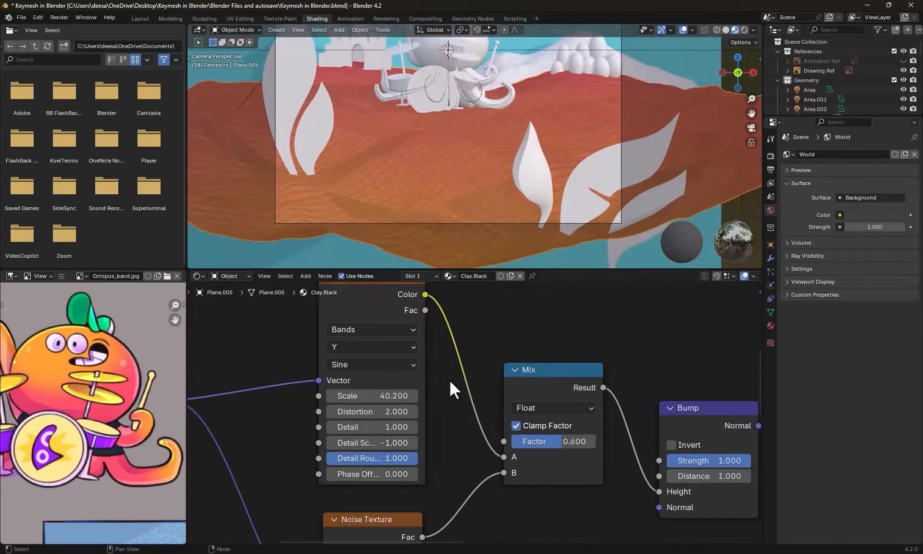
key(ctrl+z)
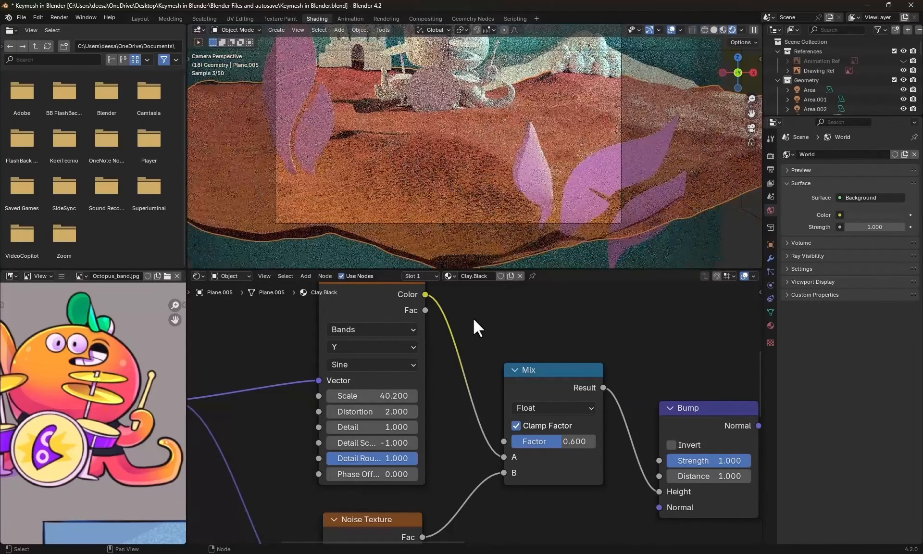
key(ctrl+z)
drag(375, 396, 414, 456)
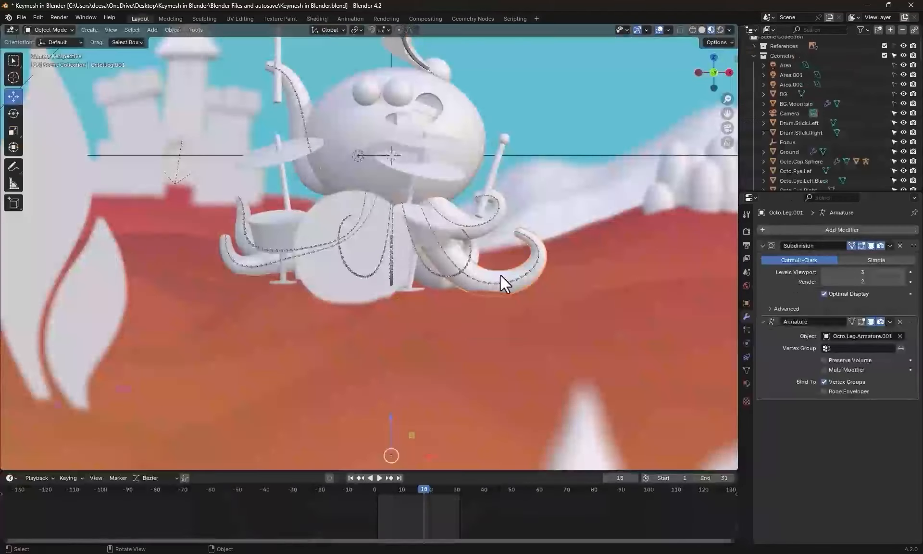
- Unwrap the octopus leg Octo.Leg.001 with Smart UV Project and save the file
key(z)
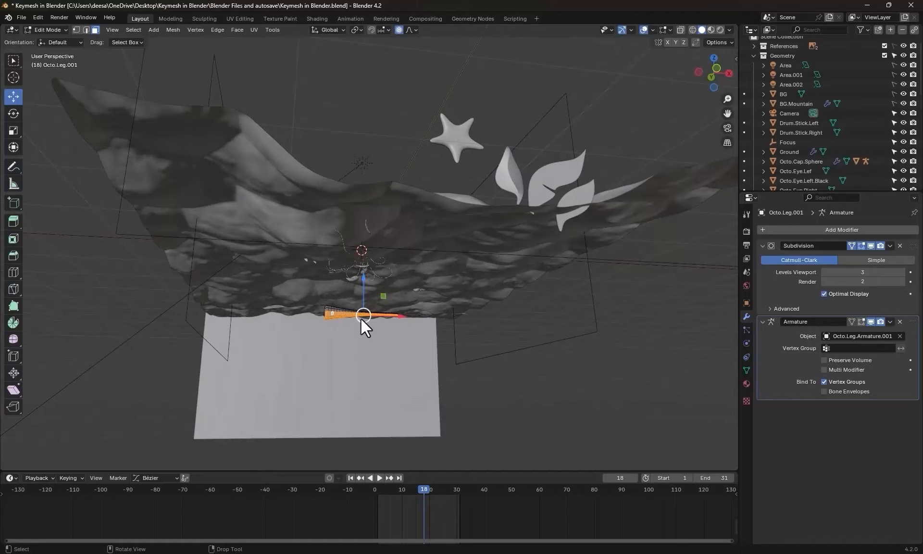
key(u)
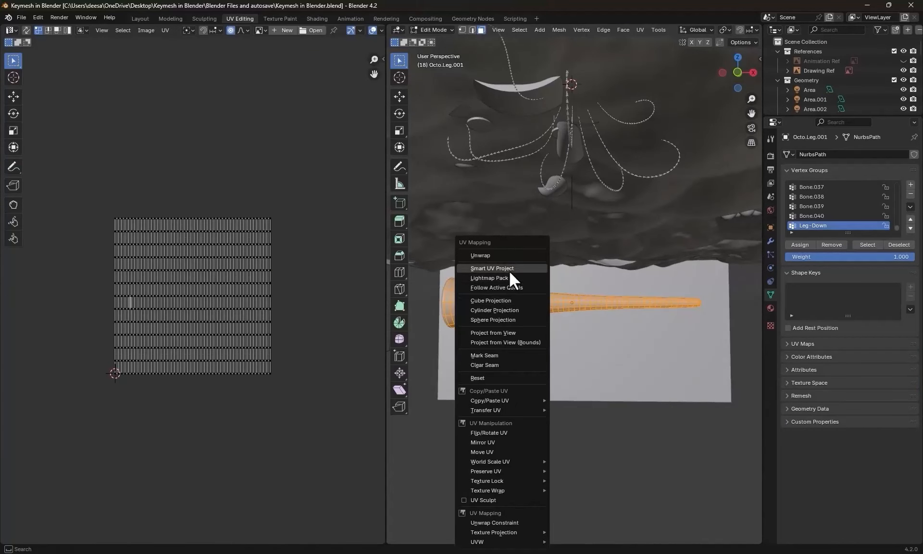
click(509, 271)
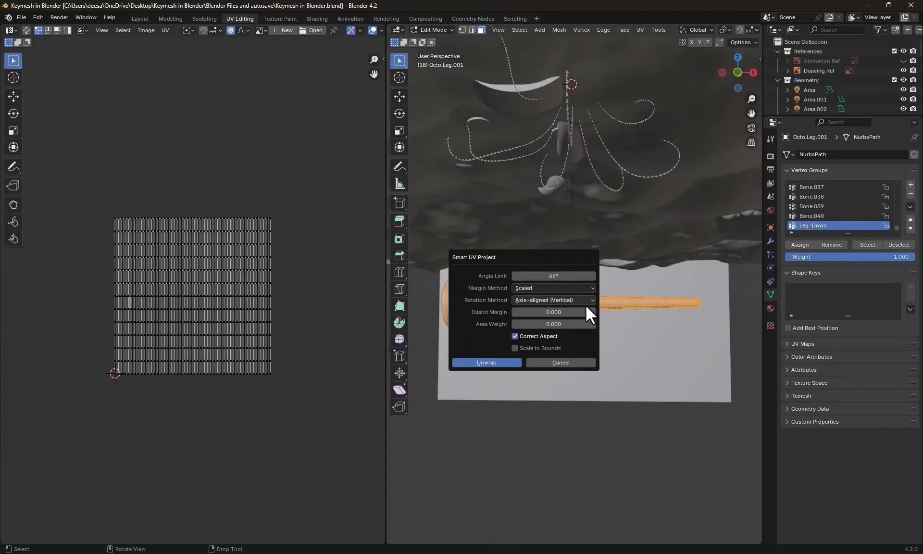
click(489, 361)
scroll(578, 364, up, 5)
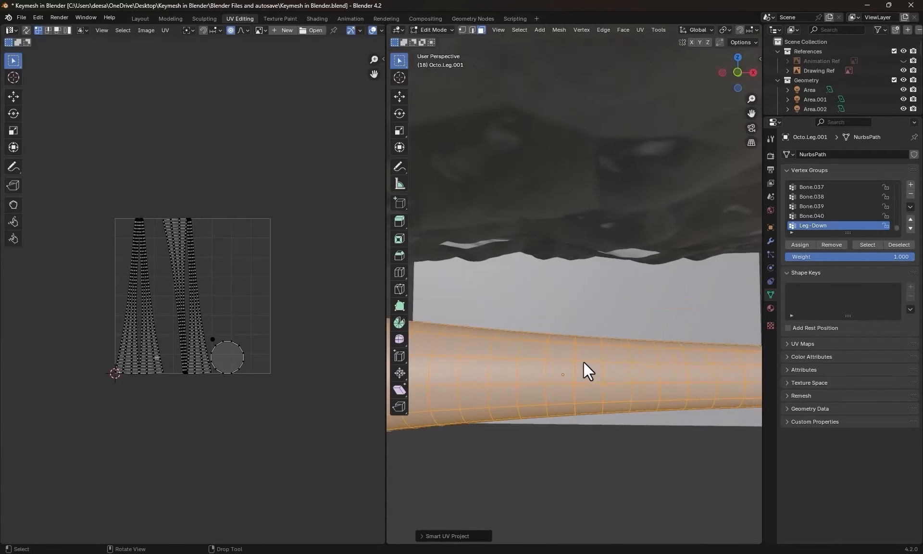
scroll(584, 362, down, 6)
key(ctrl+s)
- Create a new material for the unwrapped octopus leg and bring its shader nodes into view
click(314, 17)
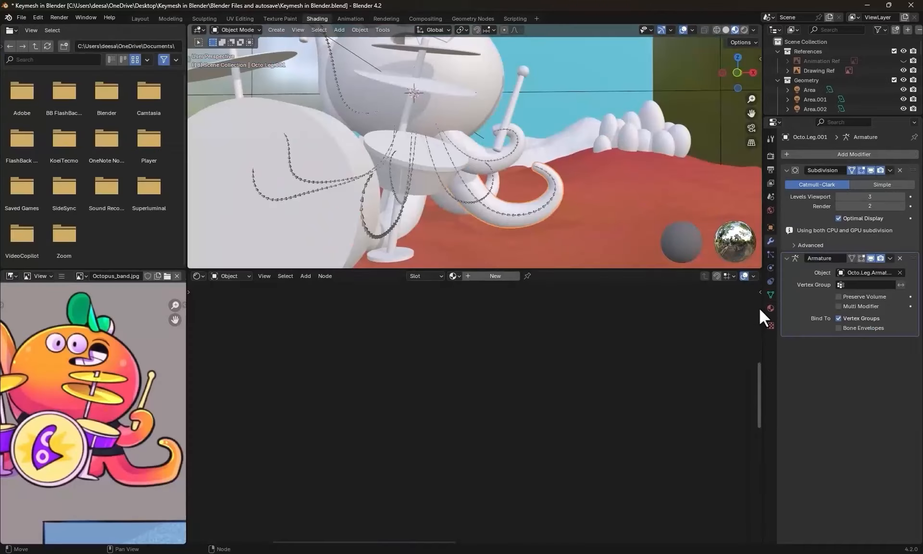
click(770, 308)
click(833, 194)
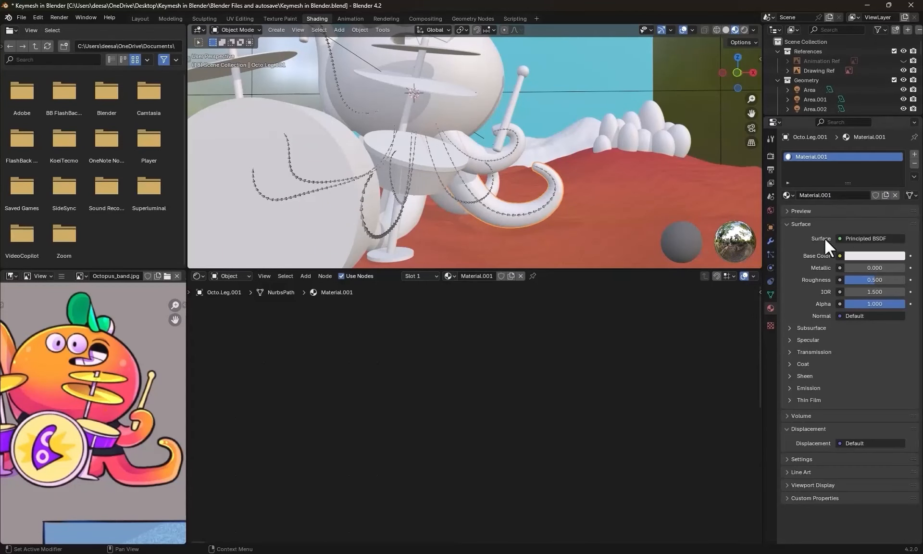
key(Home)
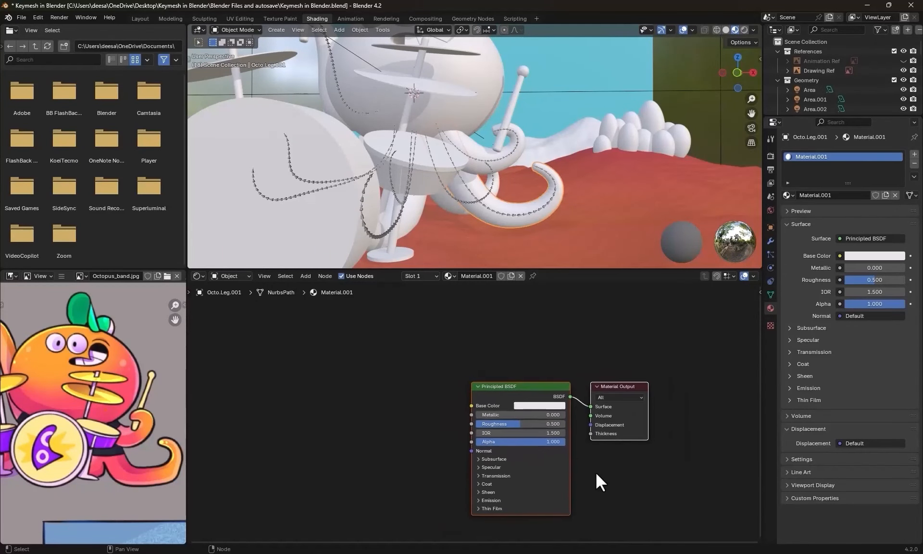
- Add an Image Texture node to the leg material and connect its Color to the Principled BSDF's Base Color
key(shift+a)
text(im)
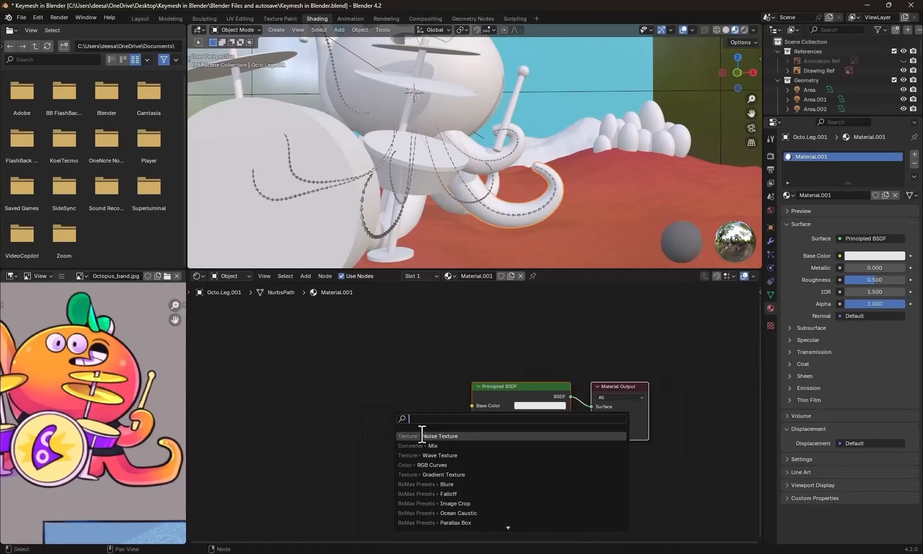
text(age)
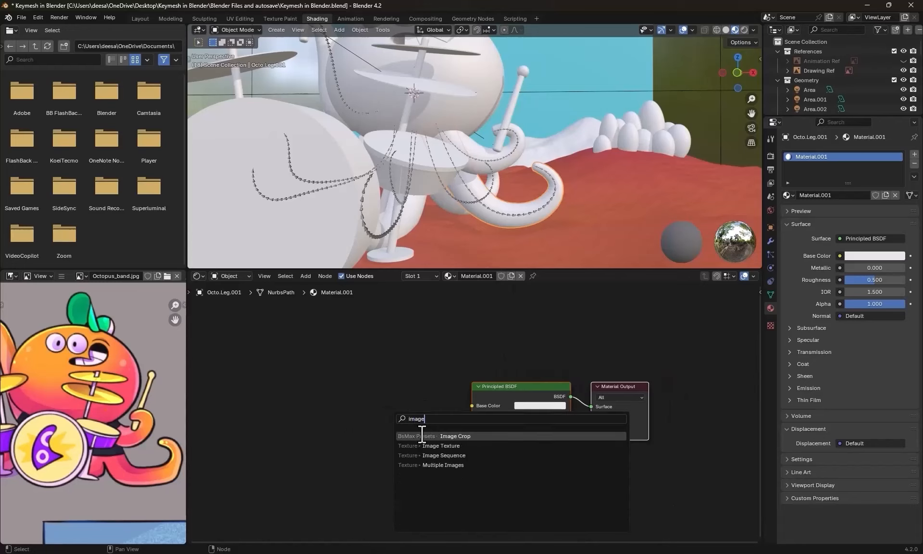
click(441, 446)
click(299, 356)
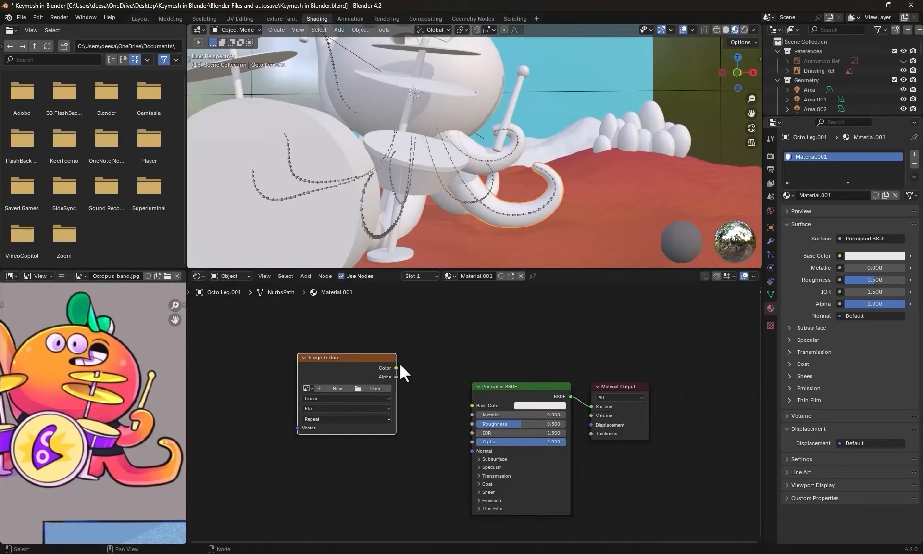
drag(461, 398, 471, 405)
- Create a new blank 2048 × 2048 px image in the leg material's Image Texture node
scroll(409, 421, up, 4)
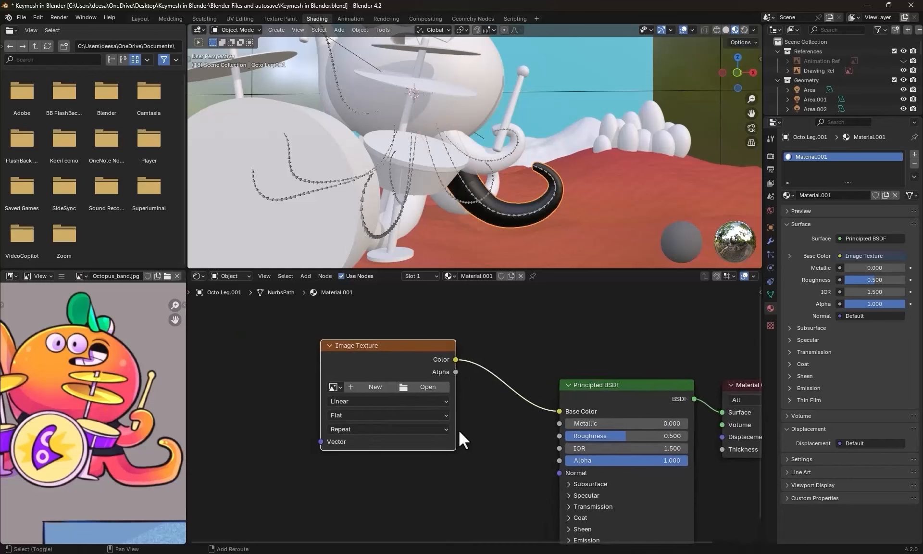
click(350, 375)
click(411, 390)
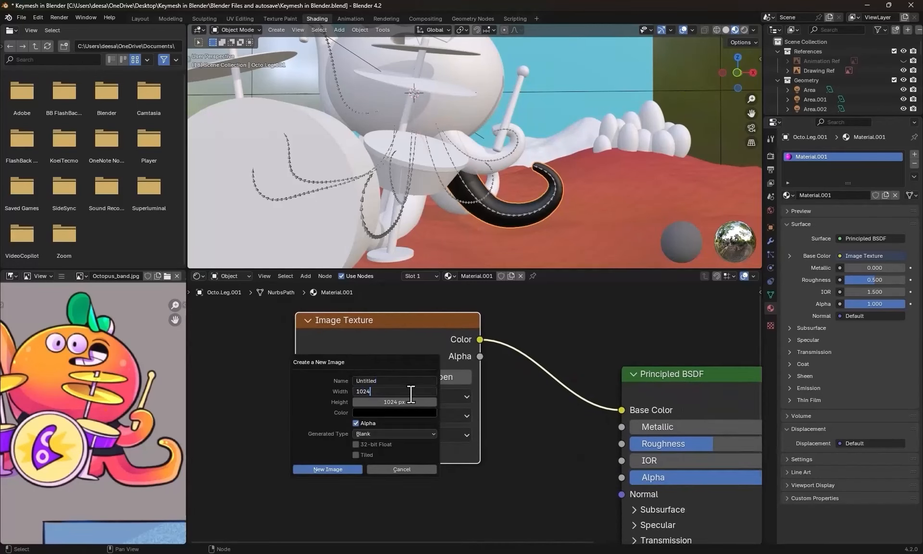
key(Tab)
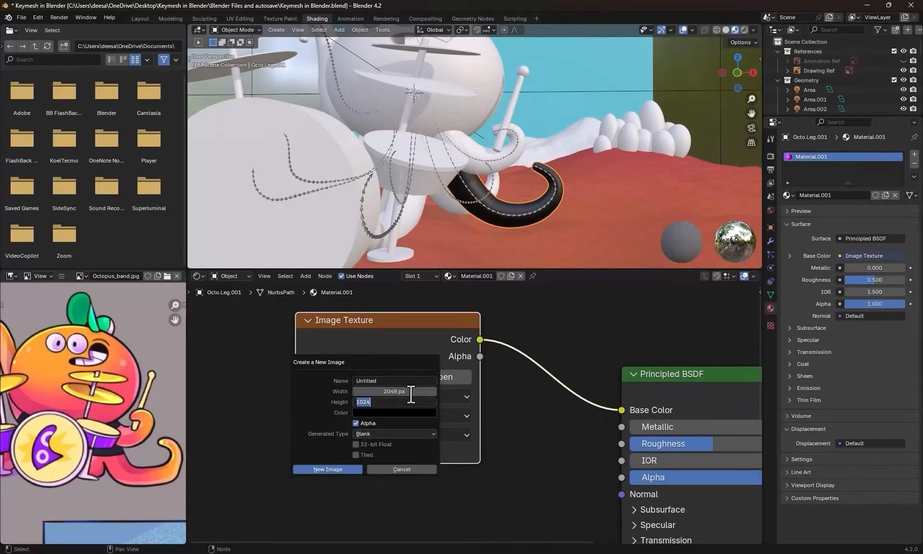
text(*2)
key(Return)
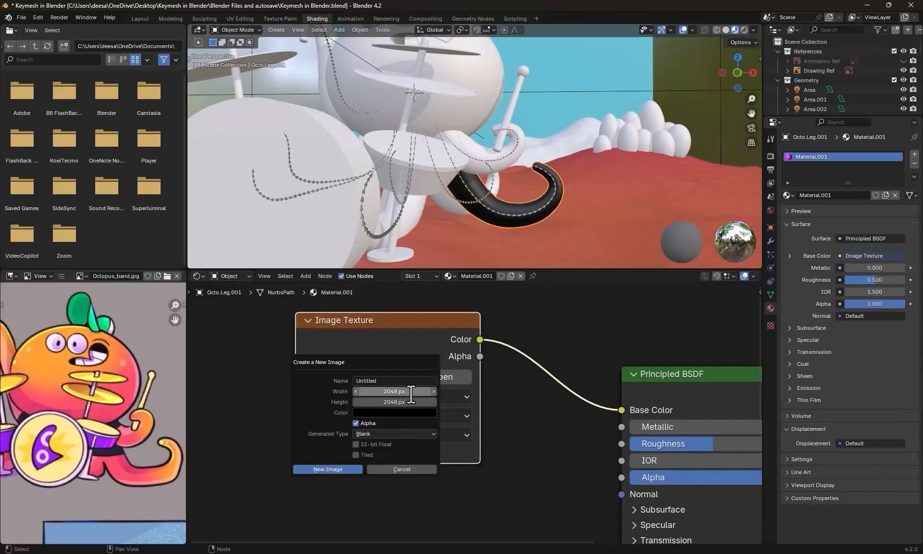
click(332, 468)
scroll(449, 434, down, 2)
scroll(449, 434, down, 2)
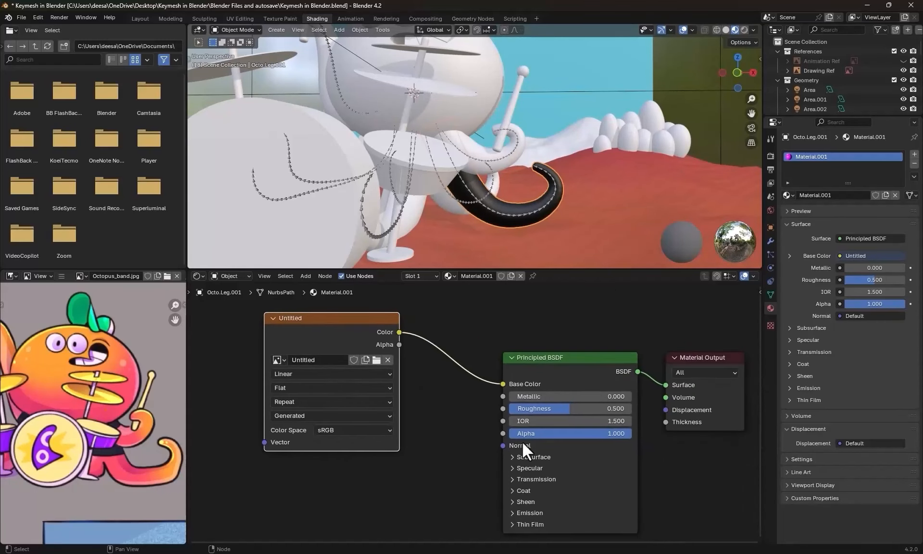
- Open the leg for texture painting and select only its Leg-Down vertex group faces in Edit Mode
click(282, 18)
key(ctrl+Tab)
click(610, 336)
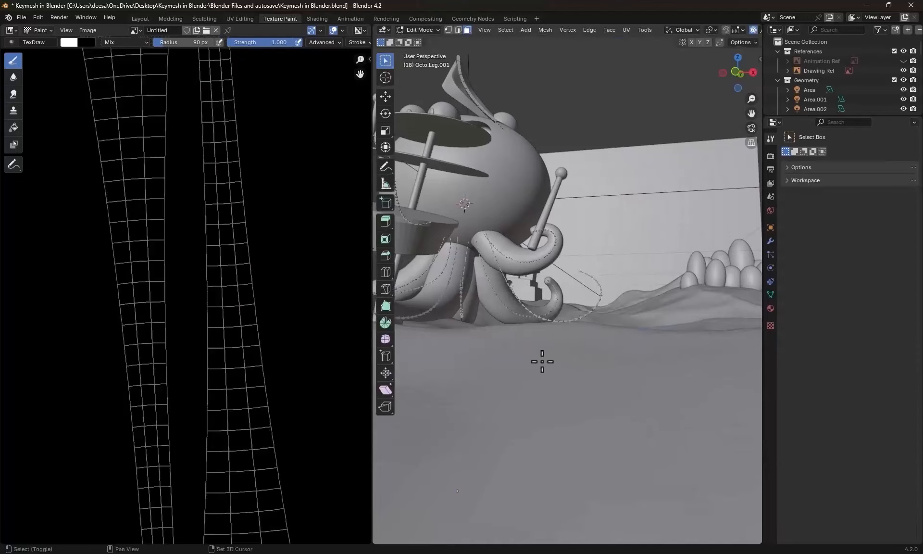
key(KP_Decimal)
click(771, 294)
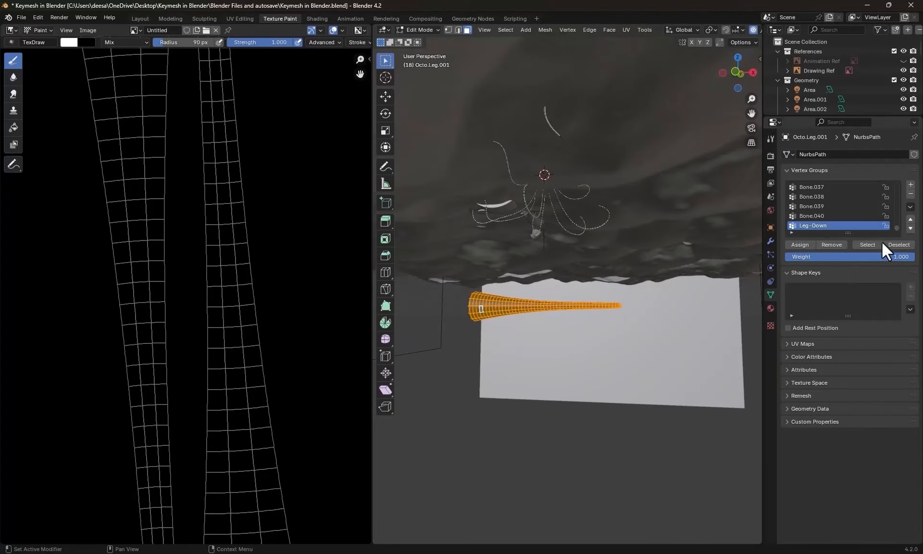
click(899, 244)
click(868, 244)
key(KP_Decimal)
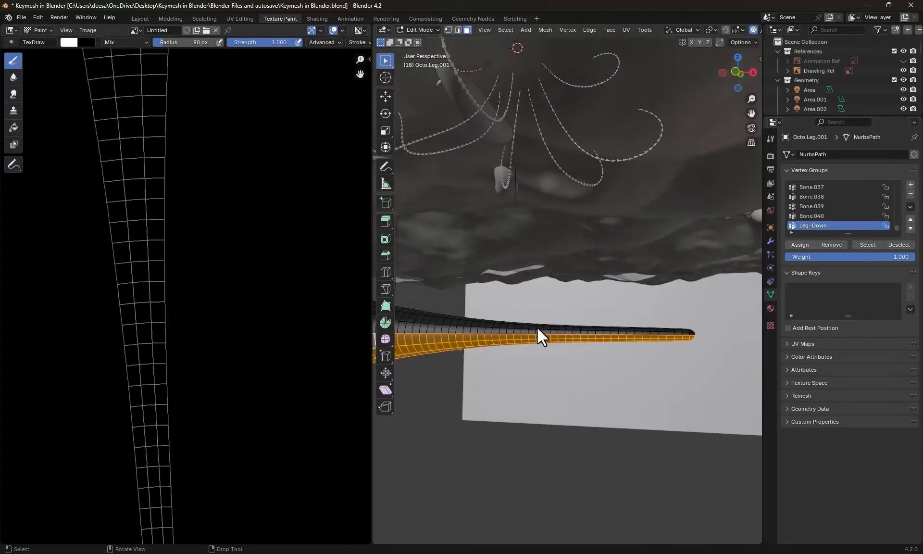
- Switch the leg to Texture Paint mode and set the Fill brush to use a linear gradient instead of a solid color
key(ctrl+Tab)
click(641, 296)
click(386, 127)
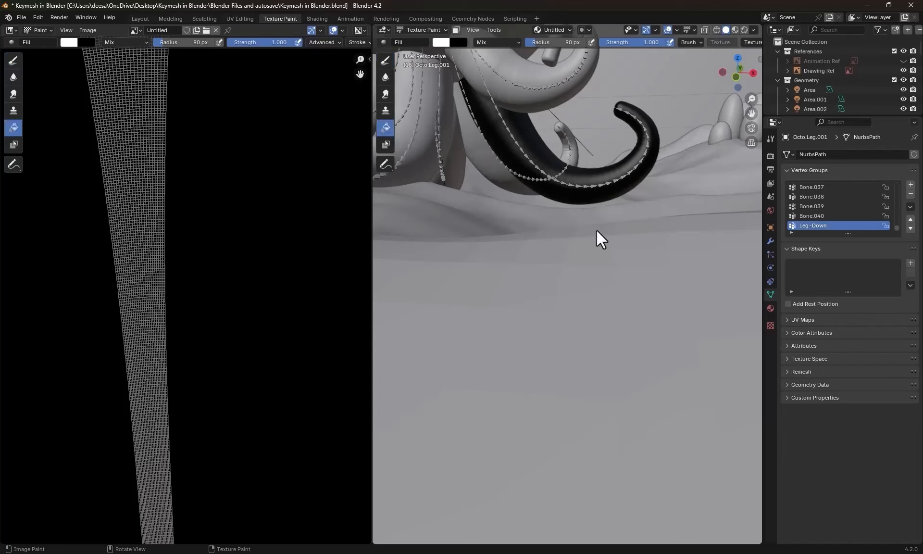
key(n)
click(756, 82)
click(716, 249)
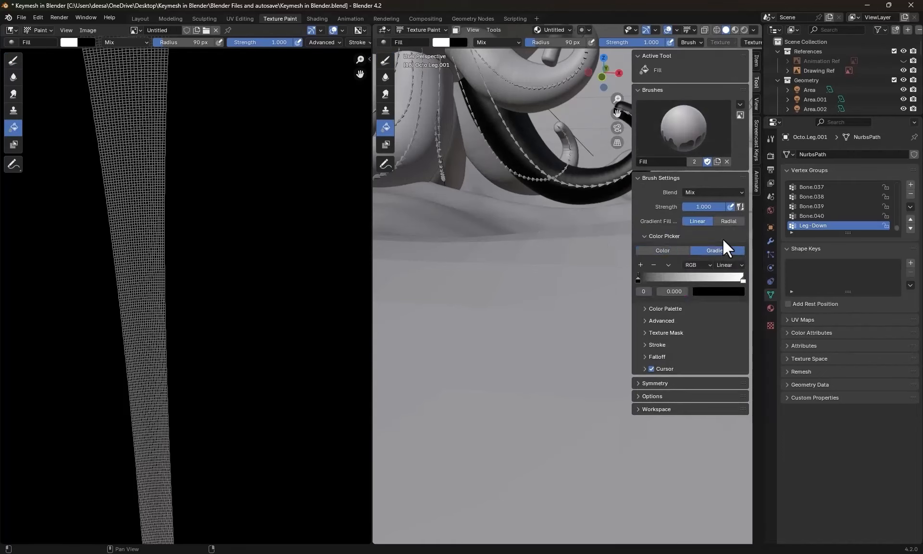
- Split the image editor horizontally and show the Octopus_band.jpg reference, framed on the red octopus's leg, in the new lower area
right_click(187, 546)
click(161, 527)
click(96, 310)
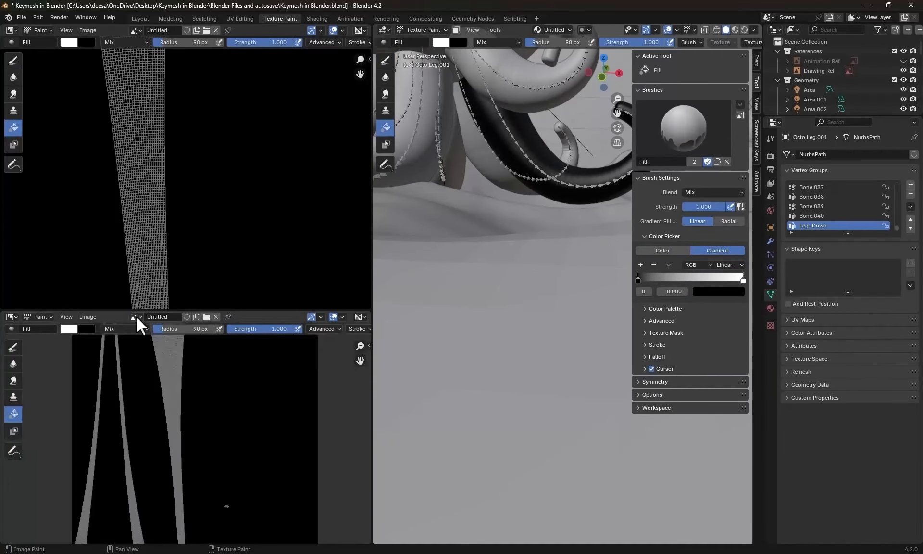
click(128, 317)
click(170, 404)
scroll(170, 404, up, 6)
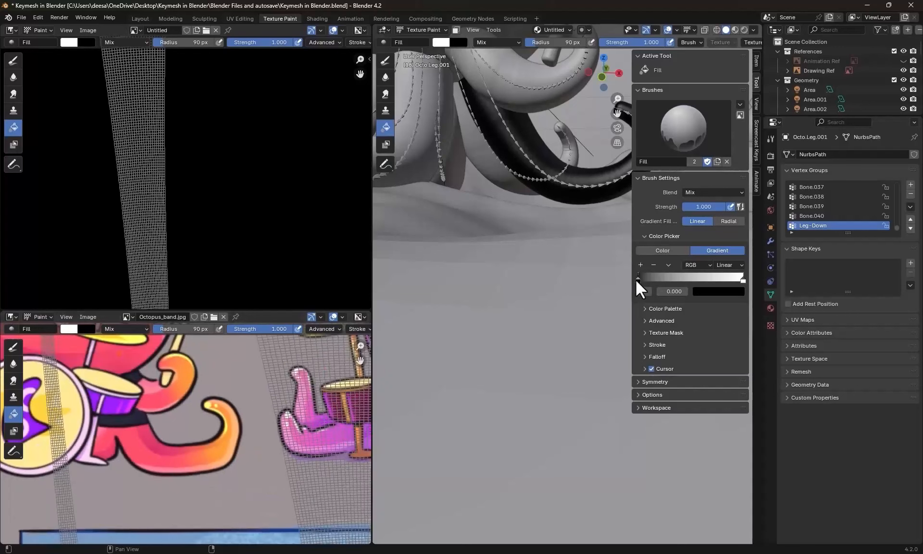
- Sample the gradient's first stop from the reference leg's pink-red base and its last stop from the orange tip
click(729, 291)
click(787, 248)
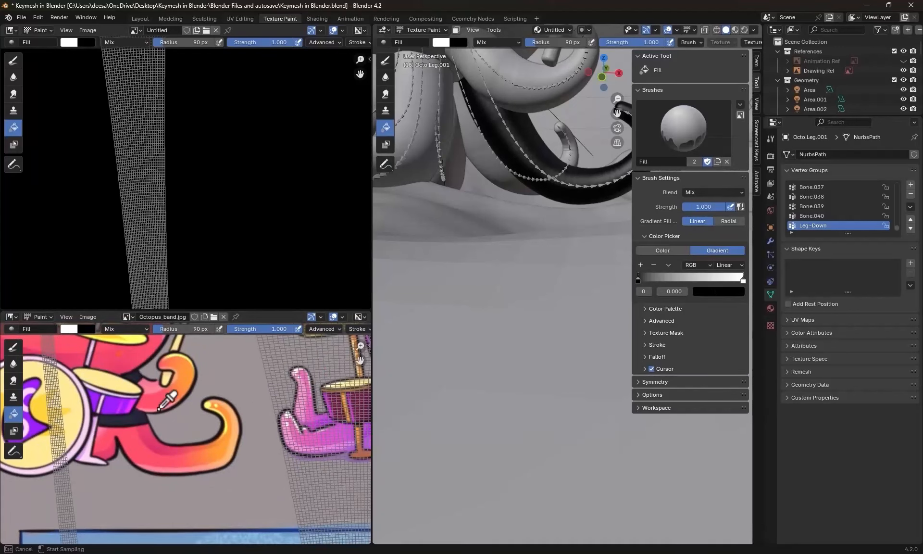
click(128, 436)
click(743, 281)
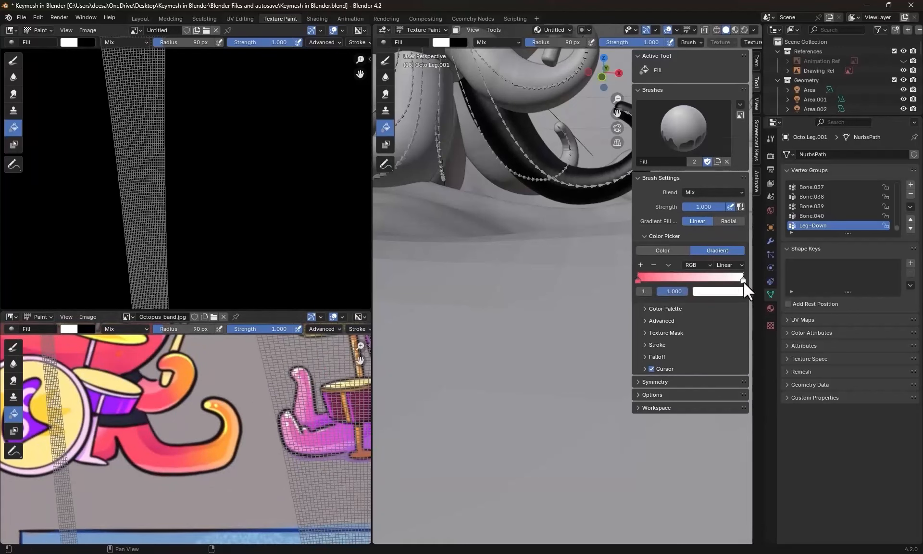
click(743, 291)
click(789, 248)
click(238, 436)
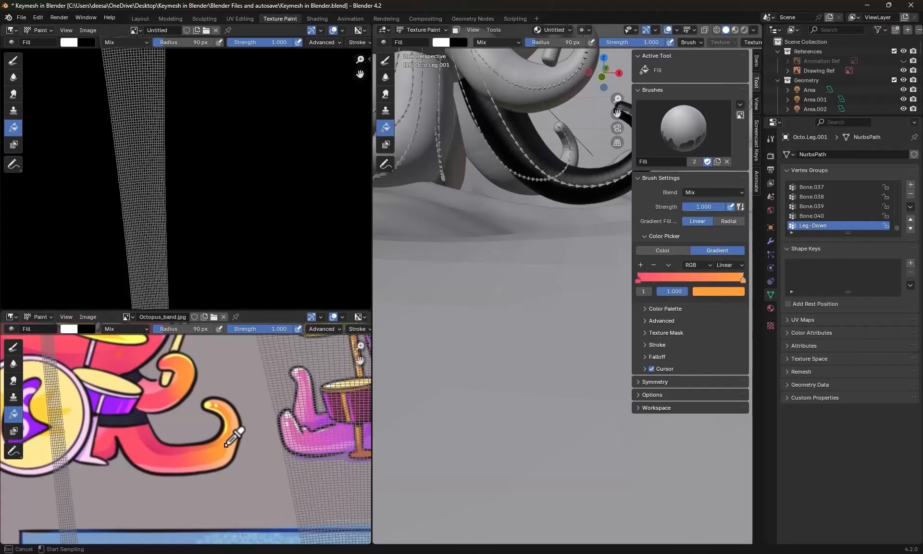
- Fill the whole leg with the gradient from pink-red base to orange tip, and show the viewport in Material Preview
middle_drag(550, 266, 416, 129)
drag(423, 123, 624, 233)
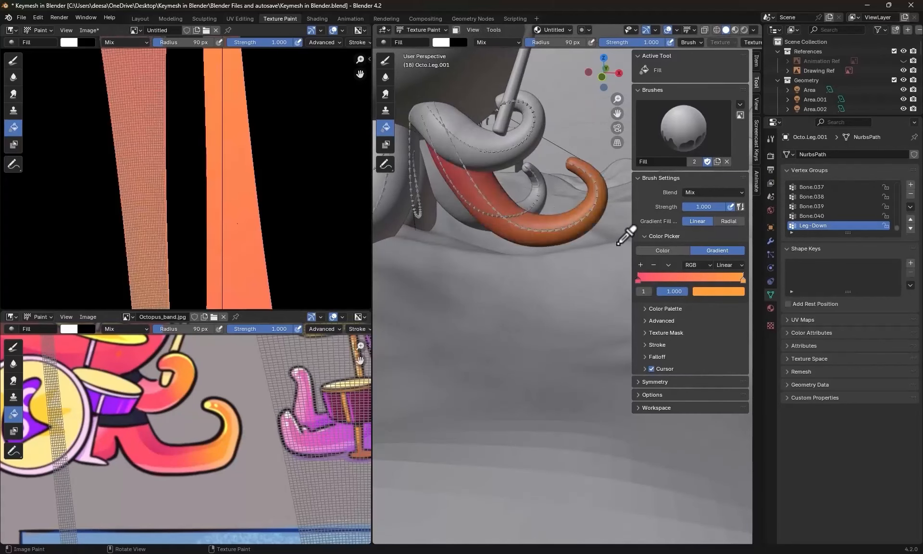
mouse_move(556, 257)
middle_down()
mouse_move(575, 260)
mouse_move(560, 263)
middle_up()
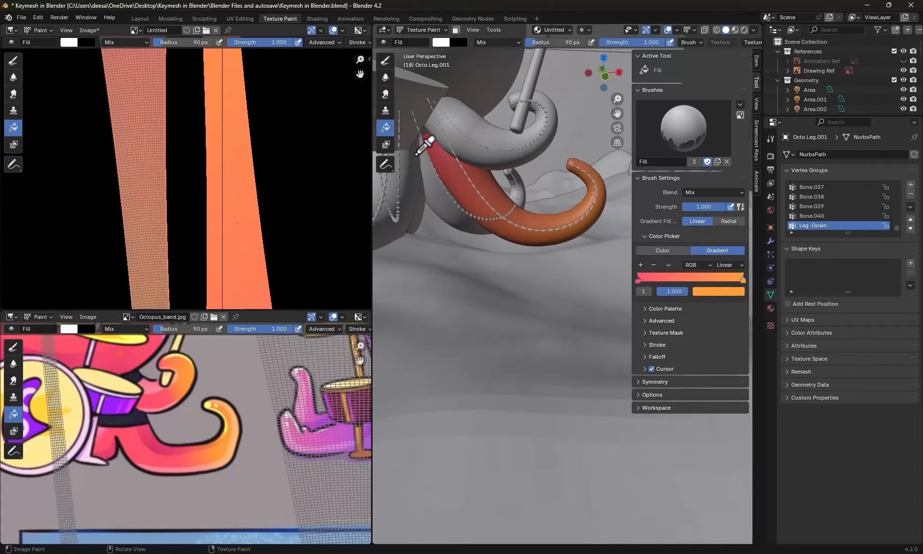
click(735, 29)
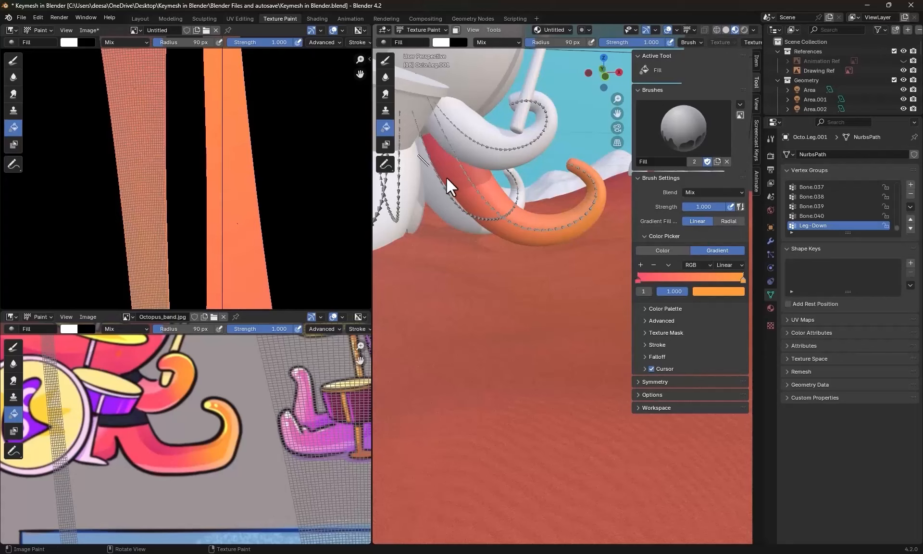
drag(446, 178, 584, 221)
middle_drag(580, 224, 515, 206)
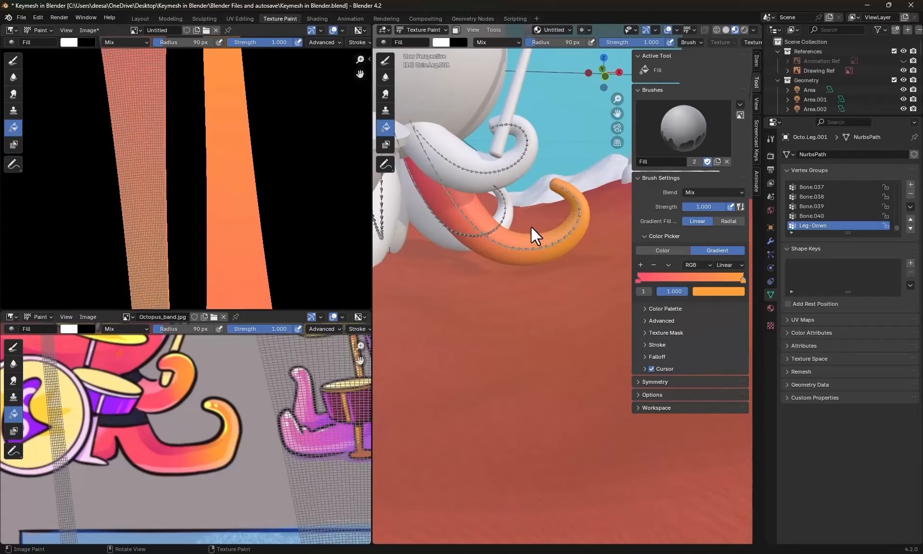
- Enable the face selection paint mask and resample the gradient stops as lighter pink and lighter orange from the reference leg
click(456, 29)
click(637, 279)
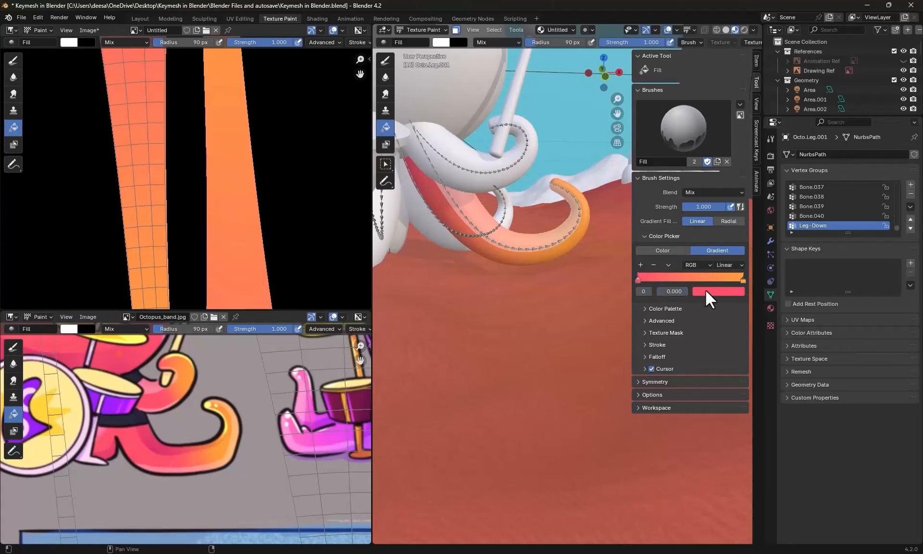
click(705, 288)
key(e)
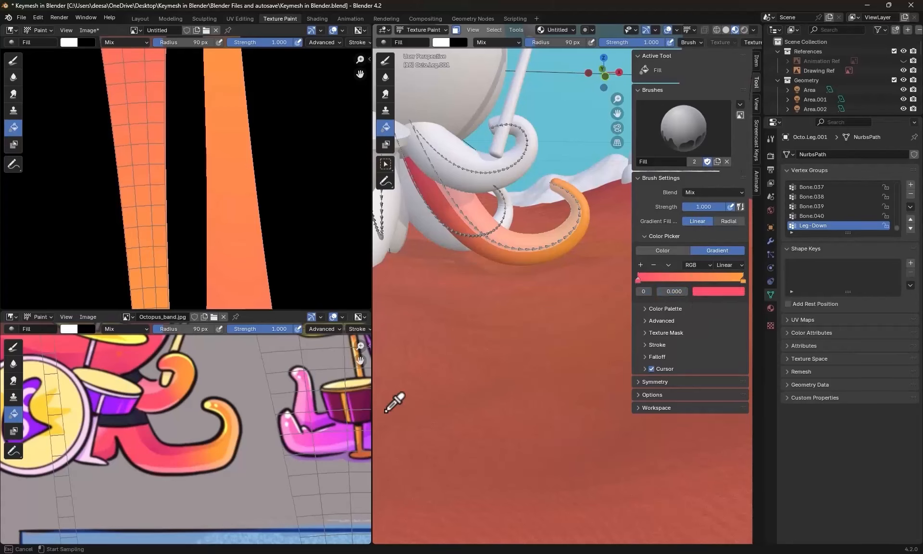
click(151, 467)
click(742, 291)
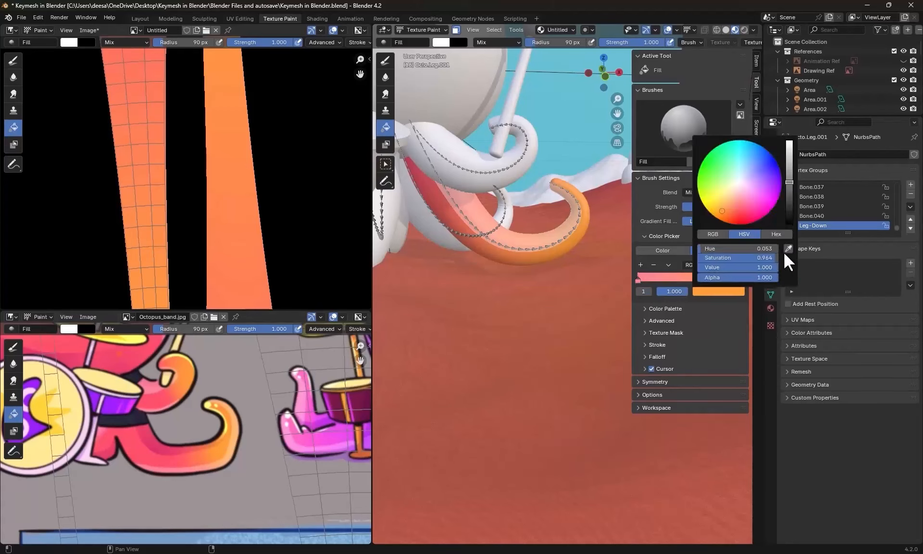
key(e)
click(238, 430)
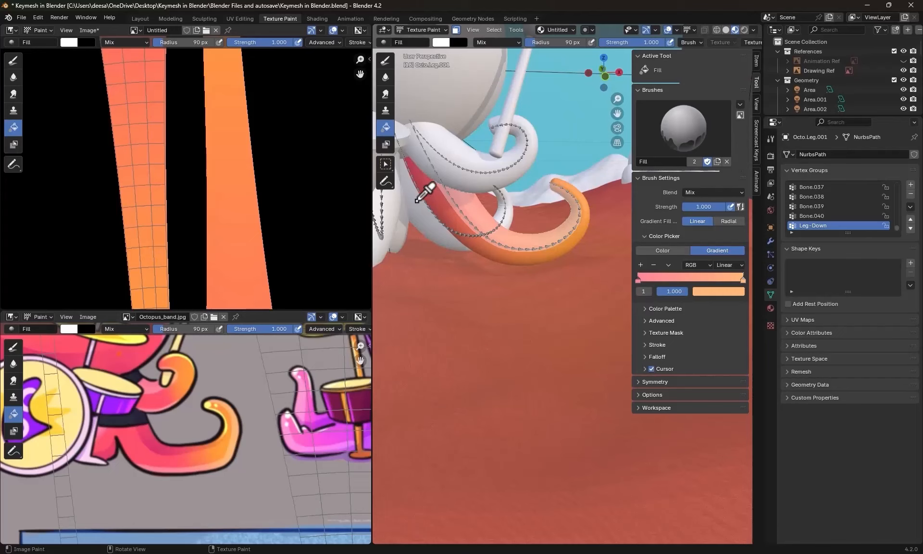
- Fill the masked underside of the leg with the lighter pink-to-orange gradient, and turn the face selection mask off
drag(416, 201, 610, 229)
drag(407, 201, 579, 244)
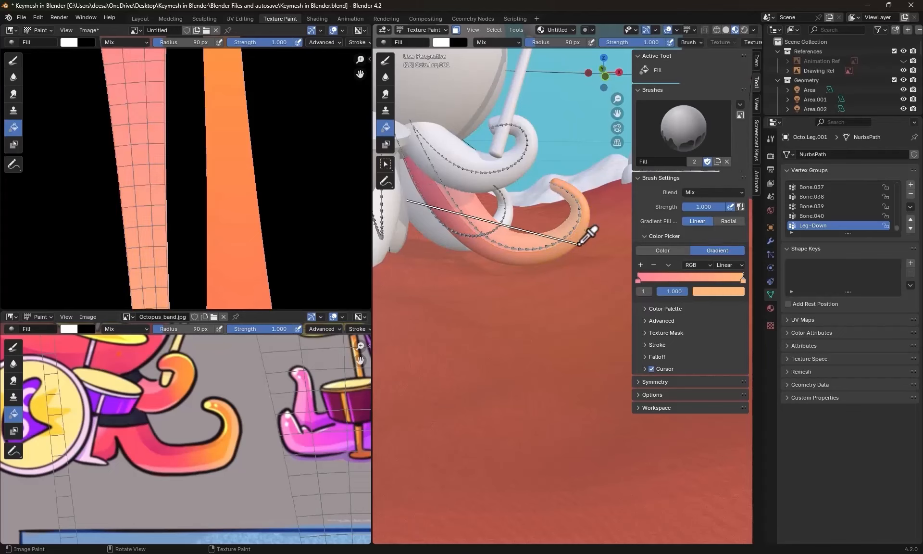
click(456, 32)
scroll(592, 249, up, 3)
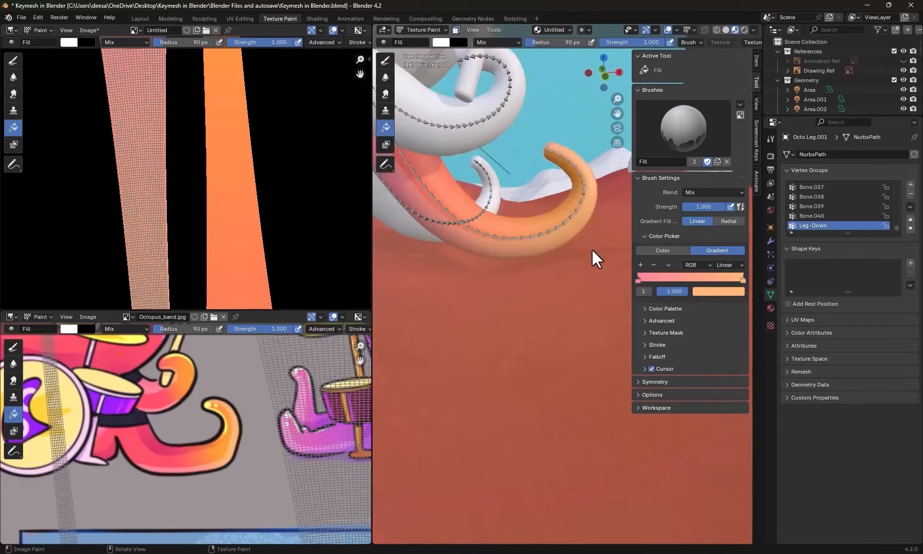
- Set up the Draw brush with the yellow sampled from the reference leg tip and a 16 px radius
click(385, 63)
scroll(567, 288, up, 2)
click(666, 312)
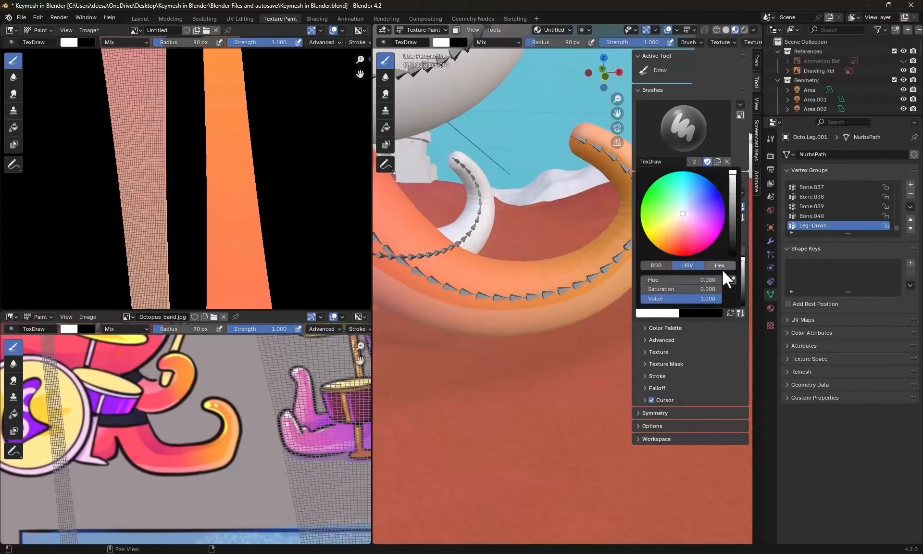
click(721, 266)
click(207, 404)
key(f)
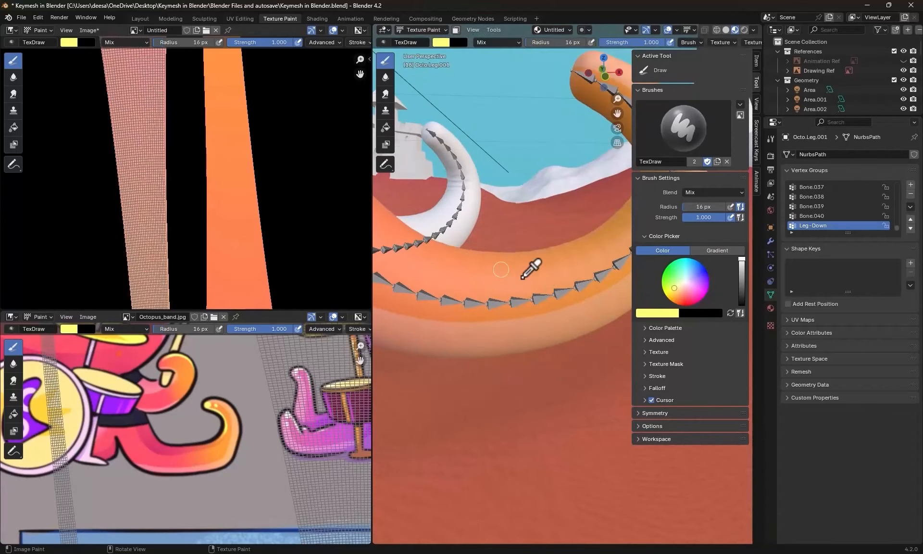
click(529, 270)
- Paint small yellow spots around the curled tip and along the inner curve of the leg
mouse_move(534, 272)
middle_down()
mouse_move(519, 189)
mouse_move(529, 208)
mouse_move(499, 226)
middle_up()
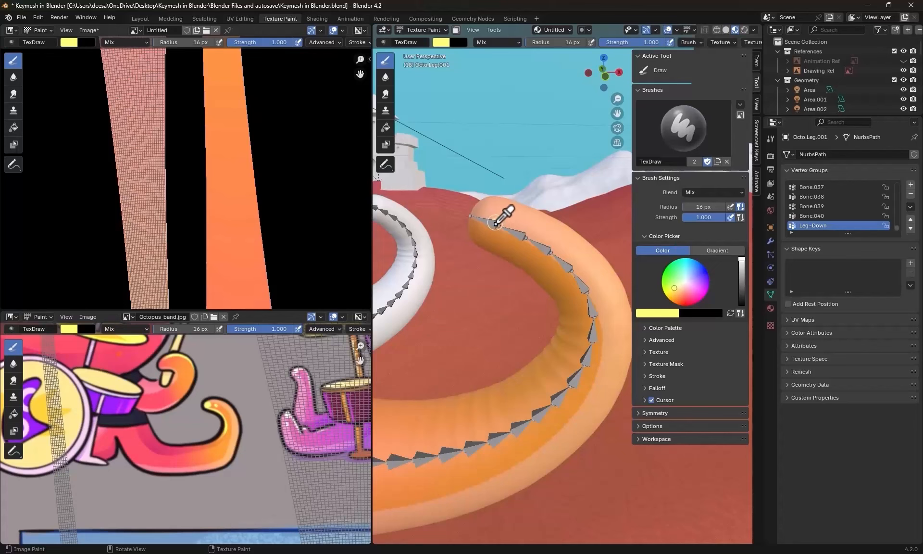
middle_drag(529, 255, 482, 305)
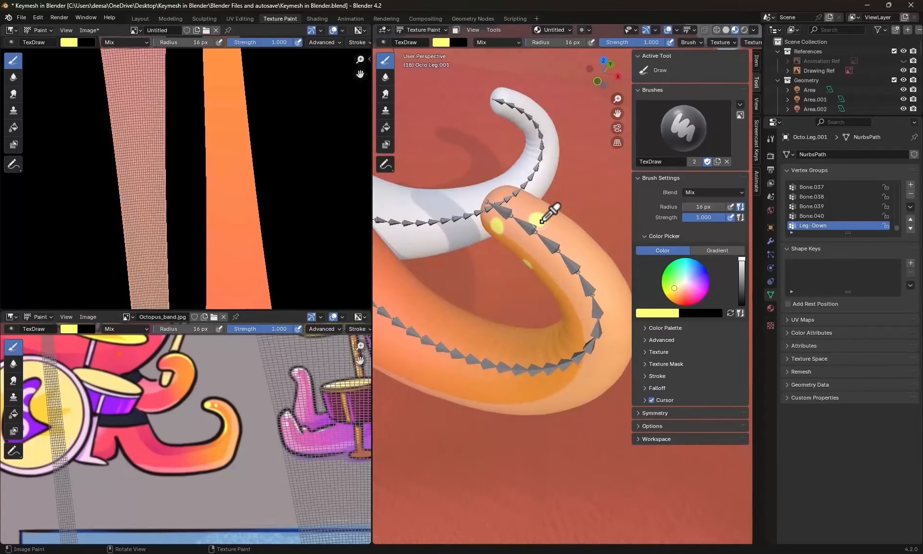
middle_drag(546, 212, 560, 259)
scroll(478, 305, down, 4)
middle_drag(478, 305, 470, 406)
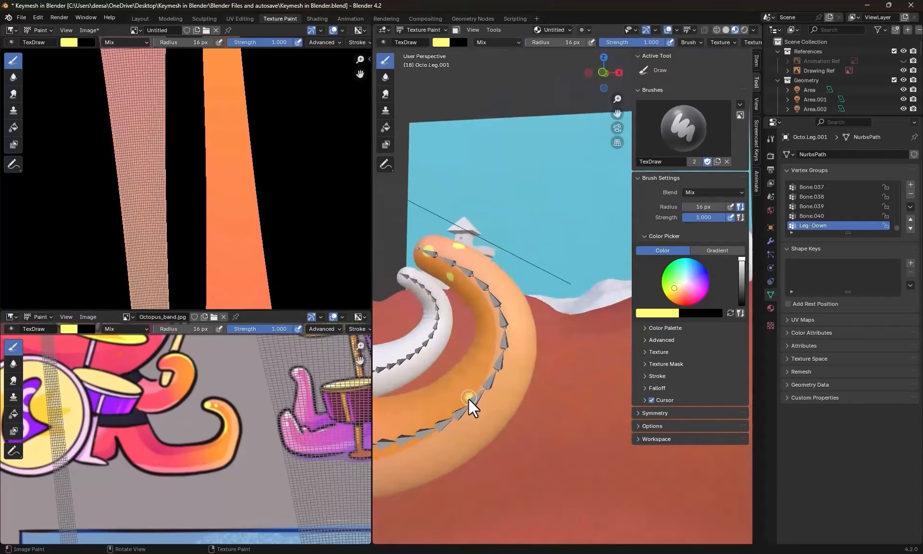
scroll(519, 367, up, 1)
middle_drag(519, 367, 533, 327)
- Save the painted leg texture as a PNG named Octo.Leg.01.BaseColor in the Keymesh in Blender folder
scroll(198, 153, down, 4)
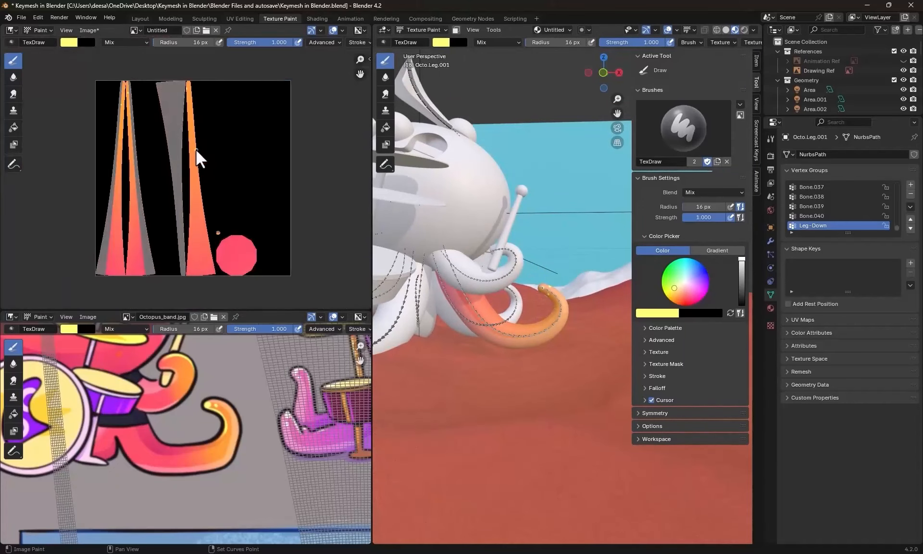
click(90, 30)
click(112, 127)
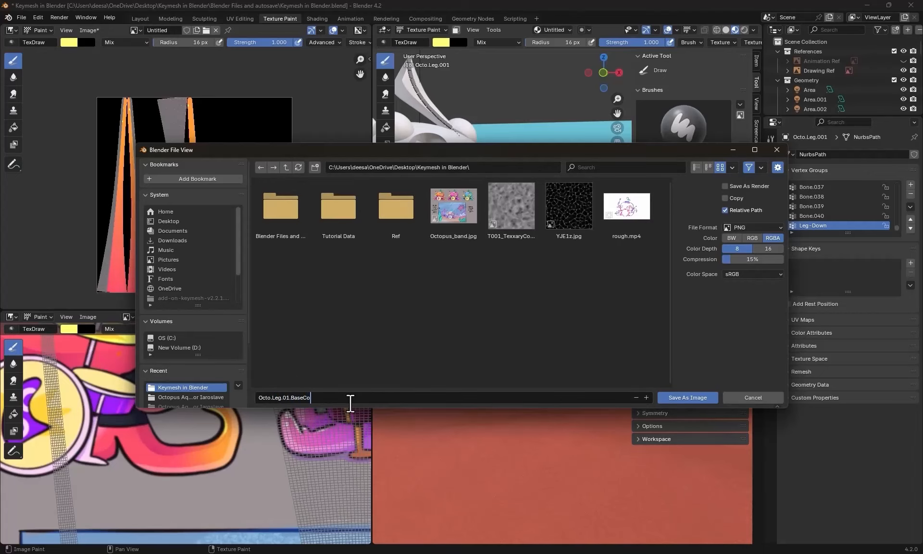
text(lor)
key(Return)
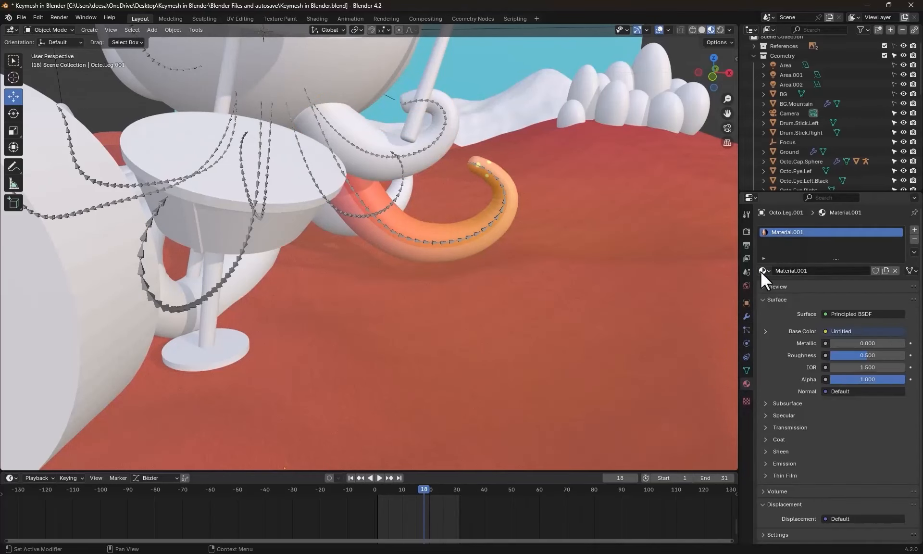
- Give the painted leg a single-user copy of the Clay.Black material and rename it Octo.Leg
click(764, 271)
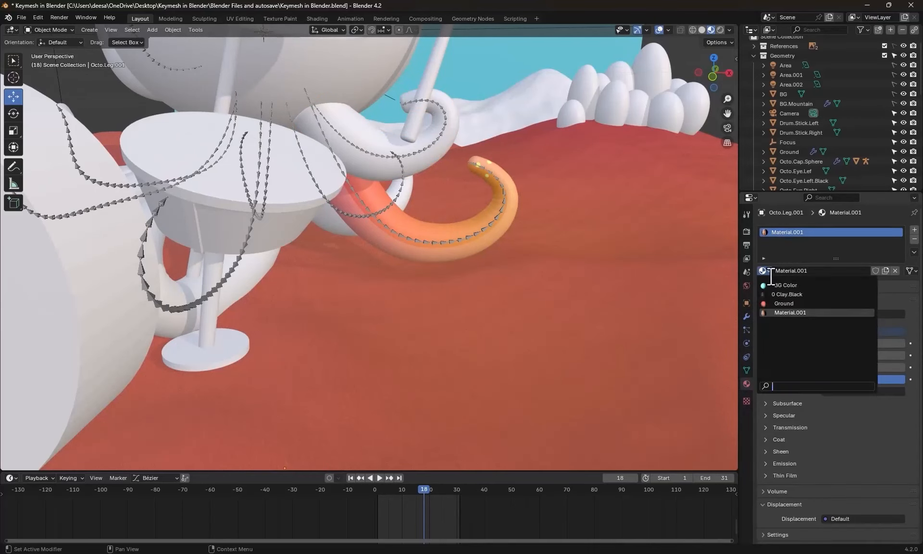
click(774, 303)
click(884, 270)
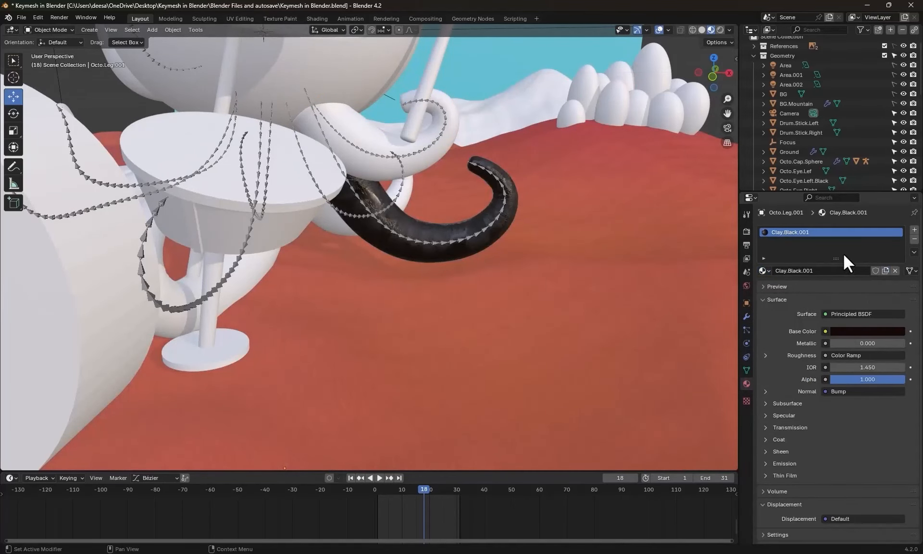
click(817, 270)
text(Octo.Leg)
key(Return)
- Add an Image Texture to the Octo.Leg material's Base Color and load the painted leg image into it
click(825, 331)
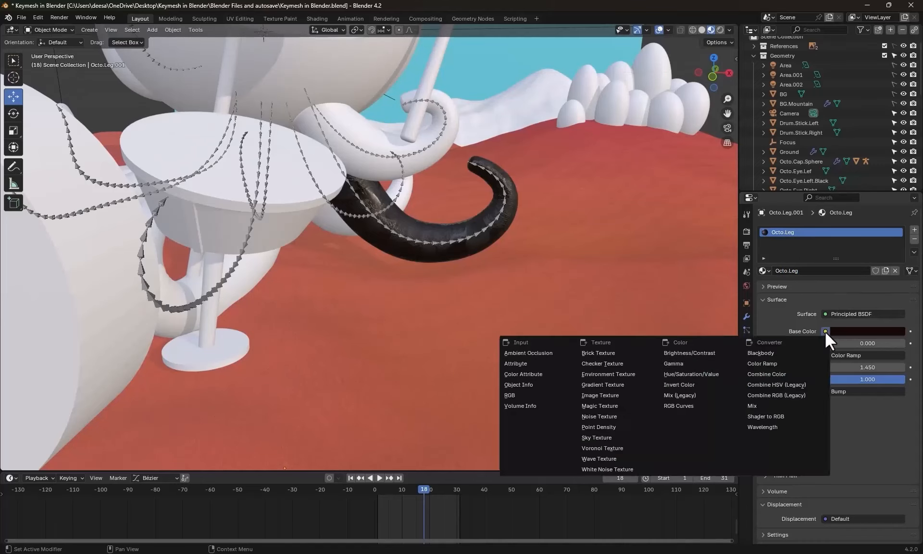
click(615, 393)
click(879, 343)
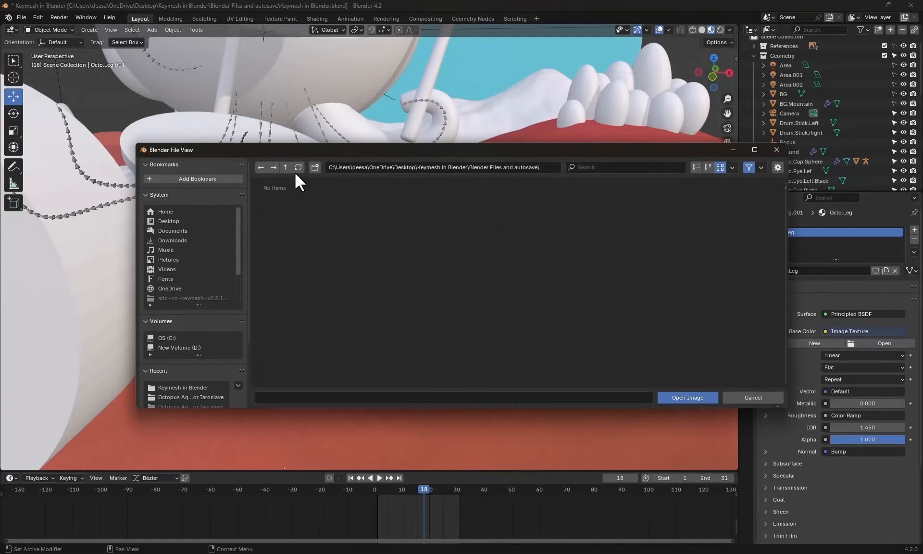
click(298, 167)
double_click(452, 206)
scroll(483, 266, up, 3)
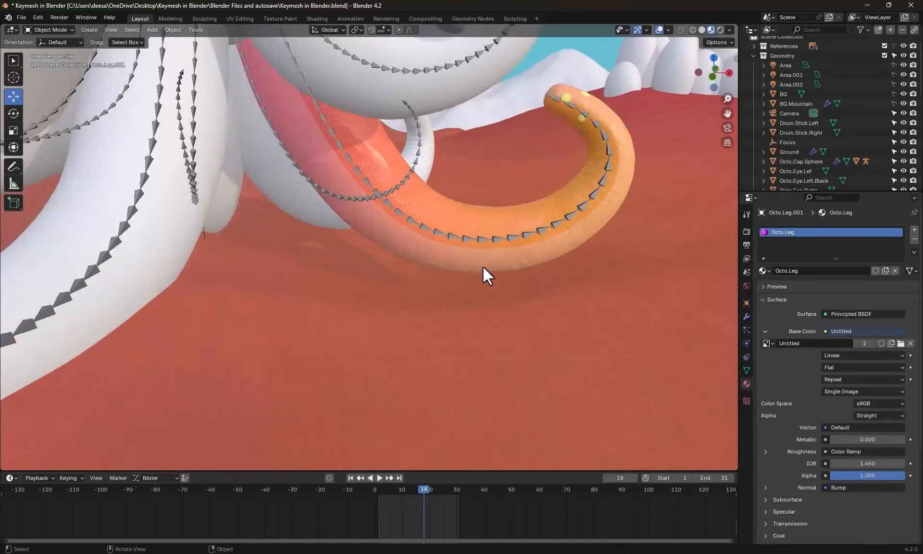
- Try to assign the Octo.Leg material to another octopus leg
scroll(484, 266, down, 5)
click(440, 190)
click(765, 271)
key(ctrl+z)
- Check the textured clay leg up close and save the Blender file
scroll(431, 201, up, 5)
scroll(409, 212, down, 4)
key(ctrl+s)
- UV-unwrap the Octo.Leg.004 mesh, and return to the Layout workspace to open the list of available materials
key(ctrl+Tab)
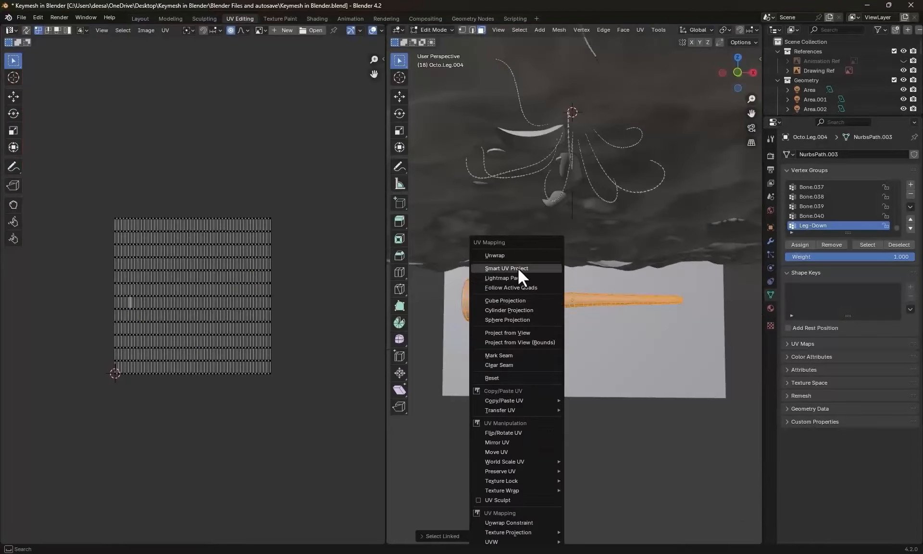
click(523, 267)
click(140, 18)
click(763, 271)
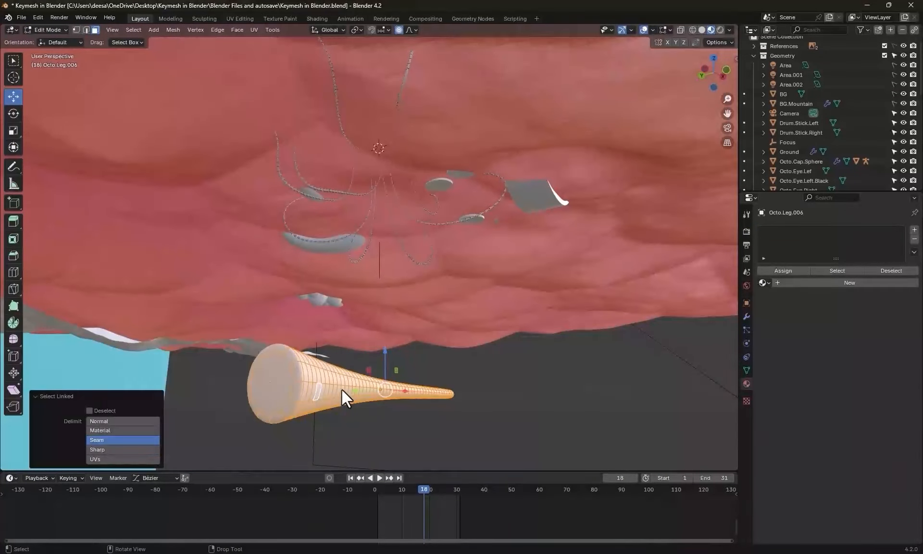
- UV-unwrap the selected faces of the Octo.Leg.006 and Octo.Leg.002 legs
key(u)
click(337, 357)
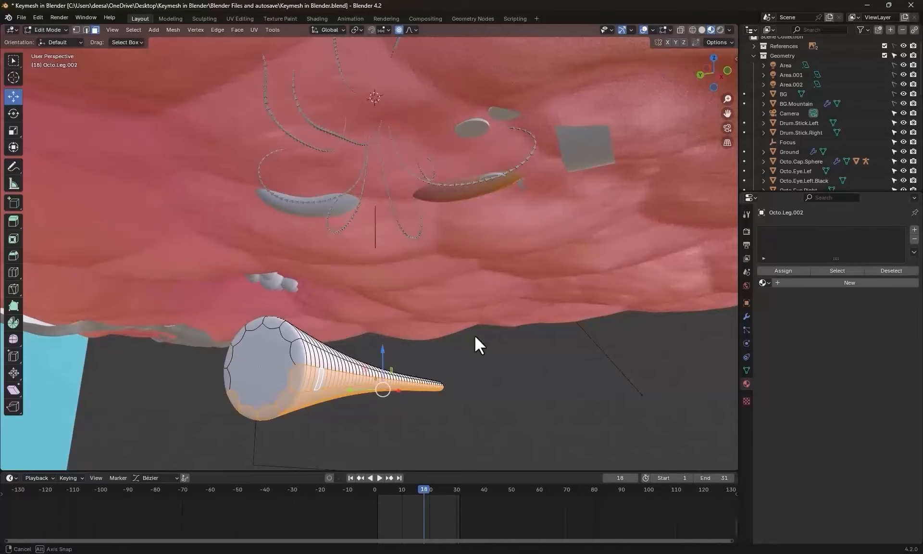
key(u)
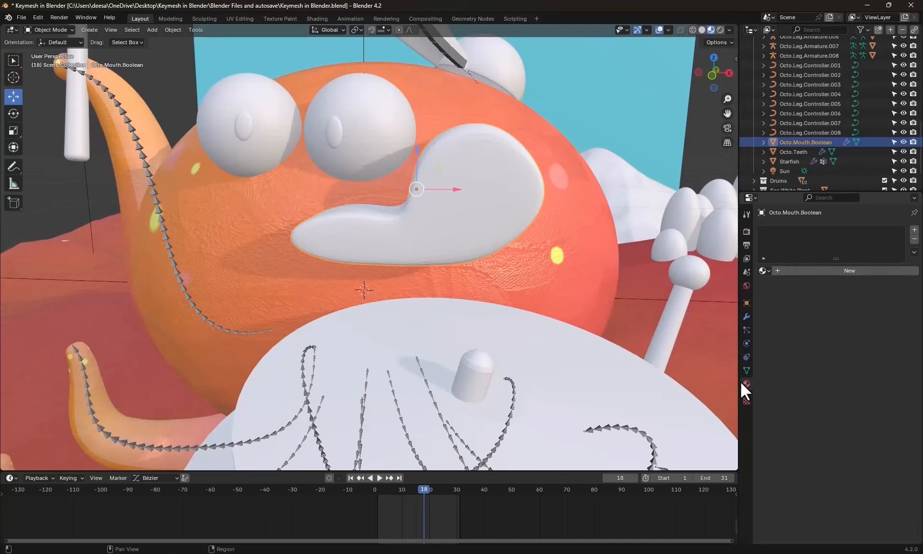
- Assign the Clay.Black material to the Octo.Mouth.Boolean mesh and UV-unwrap all its linked faces
click(764, 271)
click(781, 290)
key(ctrl+Tab)
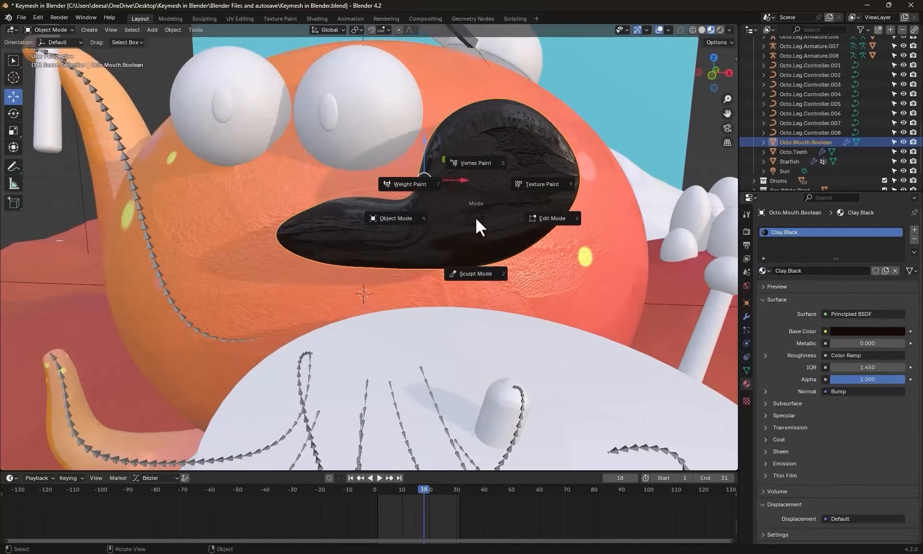
click(484, 215)
key(l)
scroll(484, 204, down, 2)
key(u)
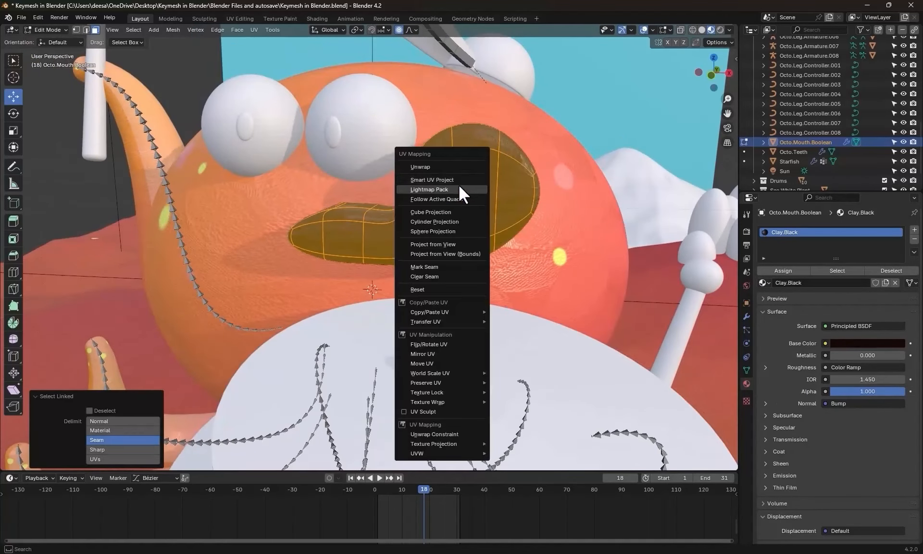
click(457, 187)
click(457, 271)
key(ctrl+Tab)
click(488, 242)
mouse_move(491, 242)
middle_down()
mouse_move(518, 243)
mouse_move(497, 242)
middle_up()
- Make a separate copy of the mouth mesh's black clay material and rename it Mouth
click(886, 271)
double_click(824, 270)
text(Mouth)
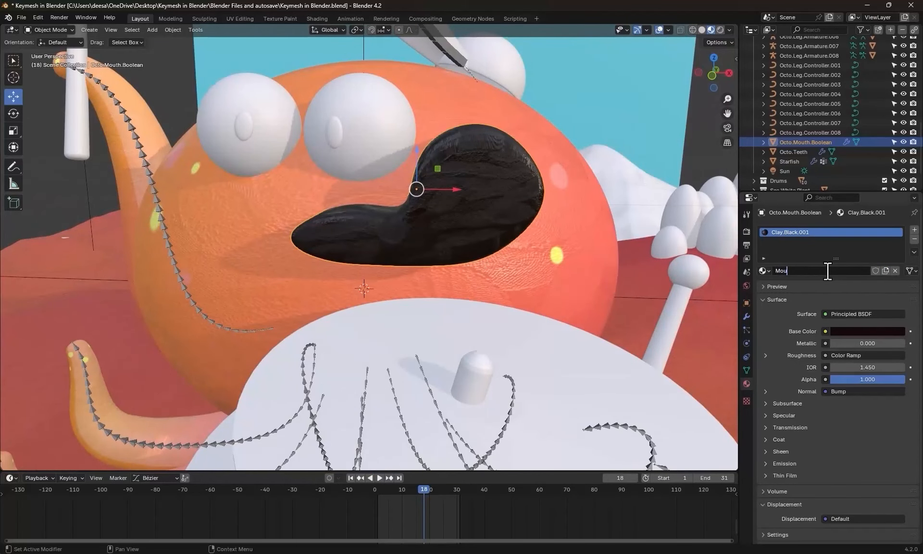
key(Return)
- Hide the mouth boolean mesh and add the Mouth material in a second slot on the octopus head
key(h)
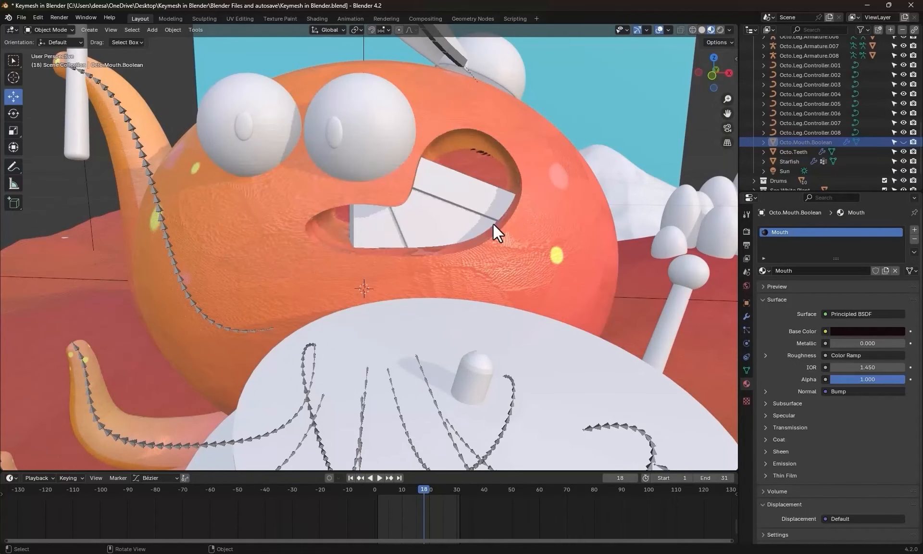
click(552, 231)
middle_drag(552, 230, 577, 231)
click(915, 230)
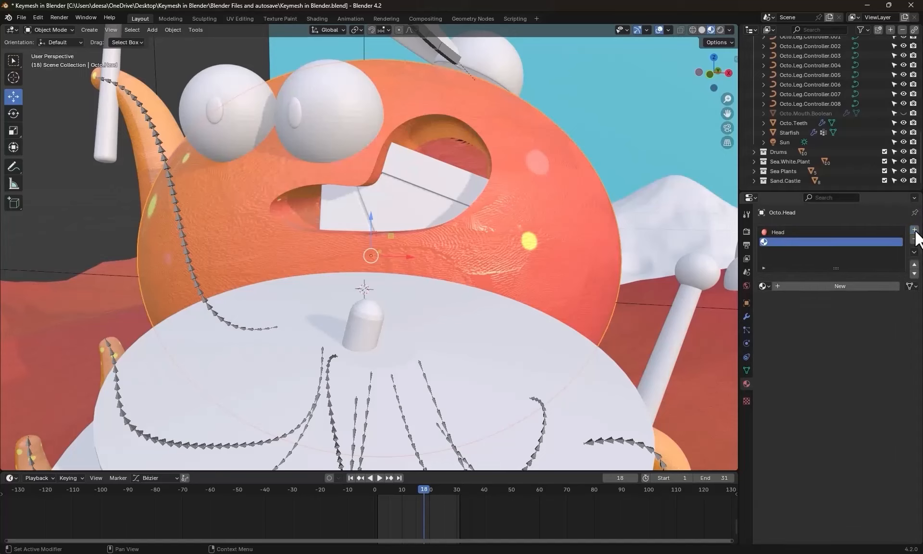
click(765, 286)
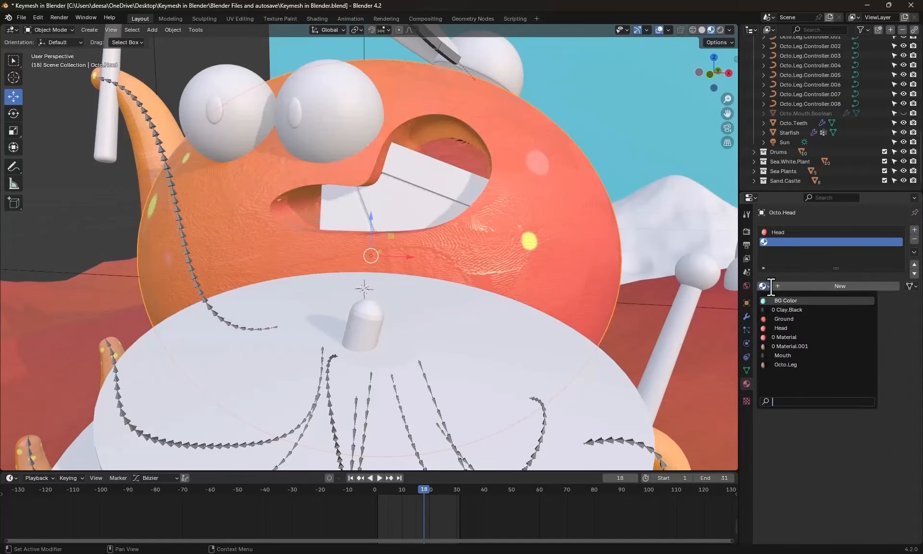
click(782, 350)
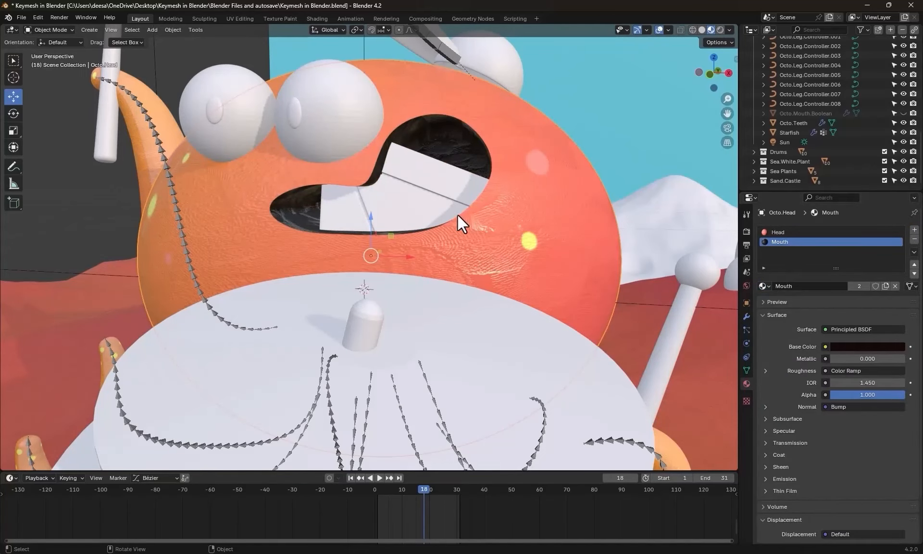
- Select the octopus's left pupil in Object Mode and rename its material to Eye.Left.Black
middle_drag(458, 215, 440, 258)
key(ctrl+Tab)
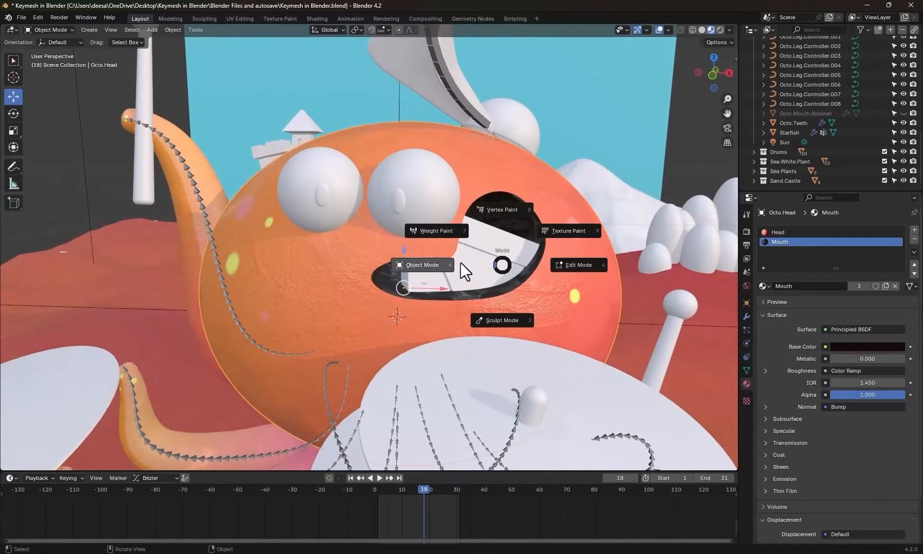
click(433, 262)
click(398, 202)
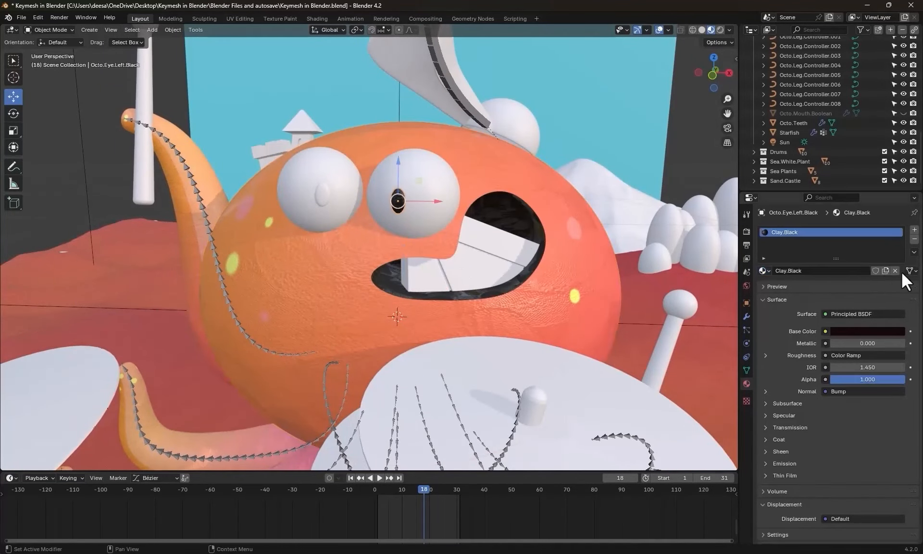
click(824, 271)
text(Eye.Left.Black)
key(Return)
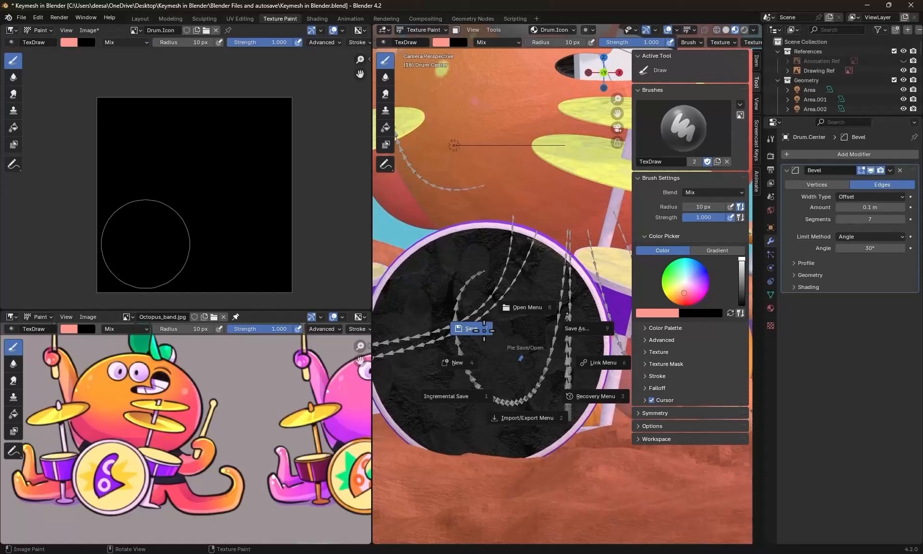
- Save the Blender file and fill the centre drum's face with the pale yellow sampled from the reference drum
click(484, 329)
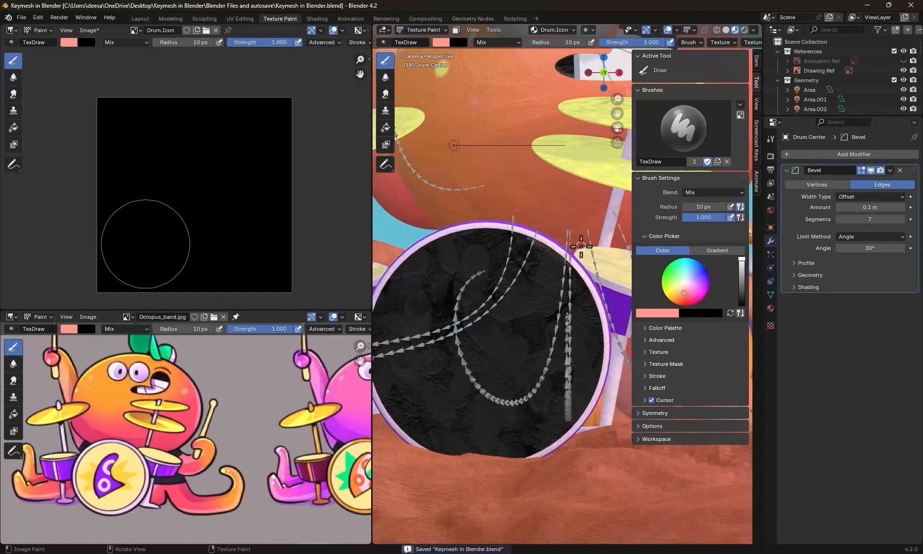
click(388, 129)
click(719, 300)
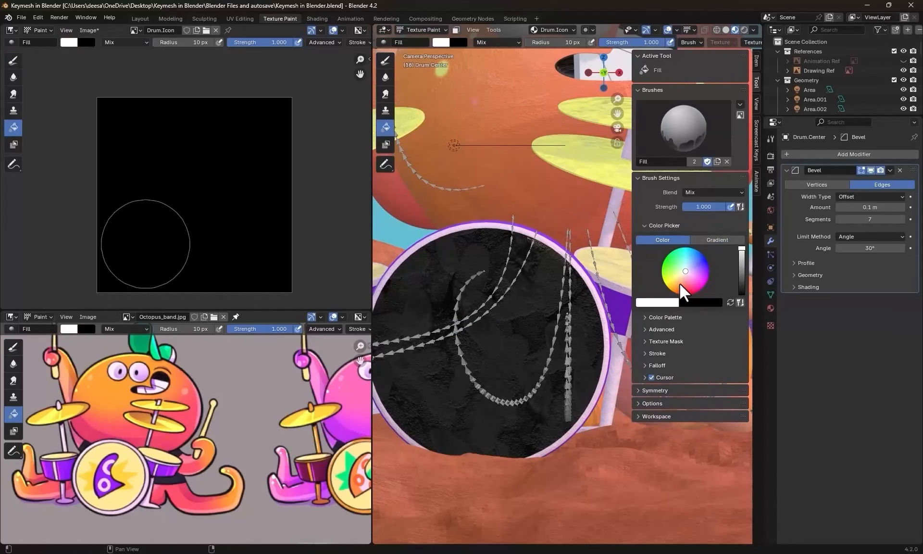
click(651, 299)
key(e)
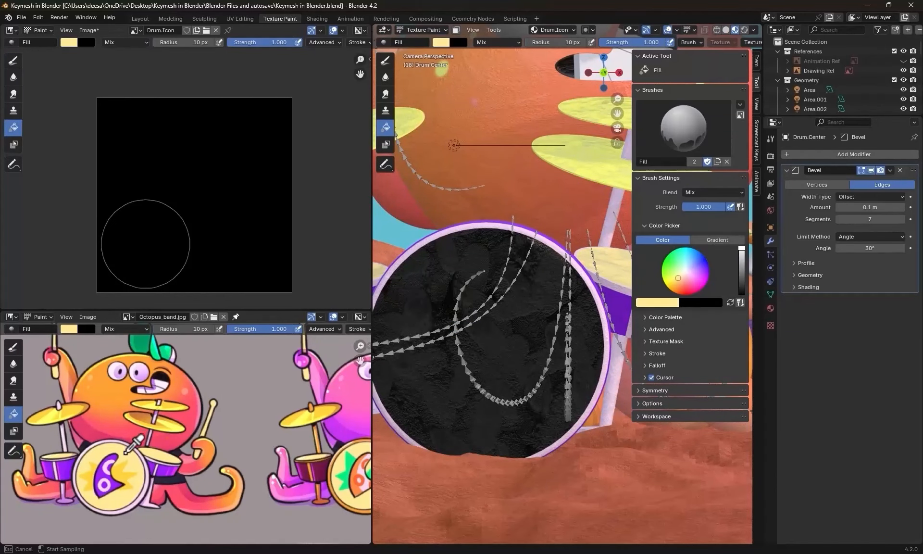
click(439, 389)
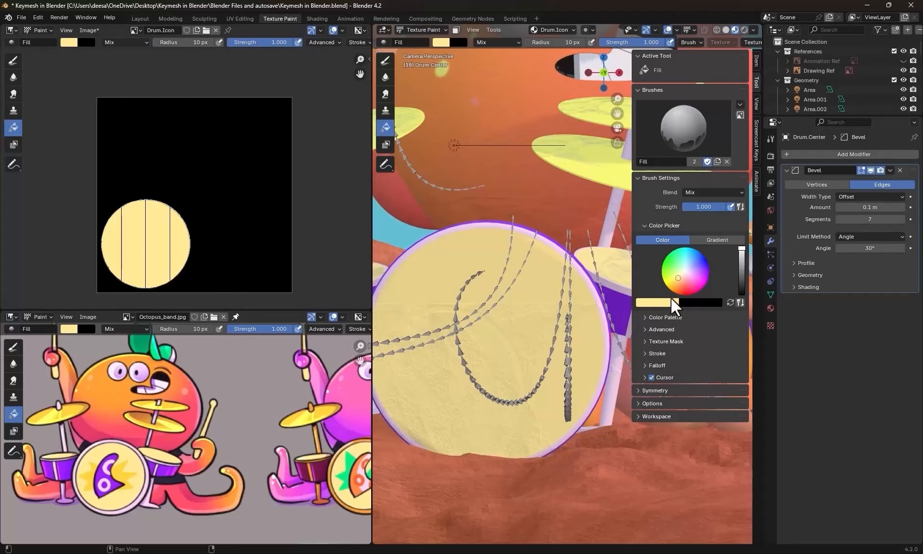
- Load BigDrum IMG-01-01.png as the texture of the TexDraw brush
click(385, 61)
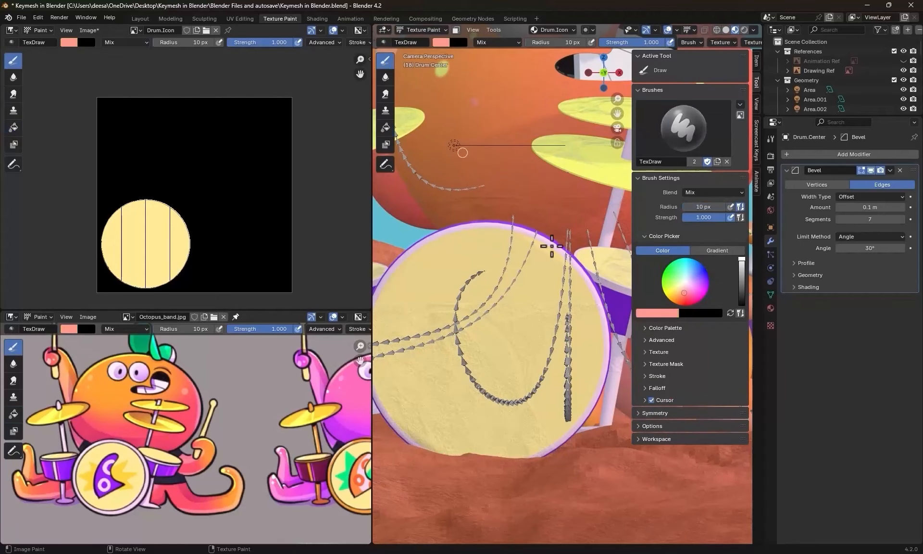
click(644, 351)
scroll(690, 385, down, 2)
click(691, 384)
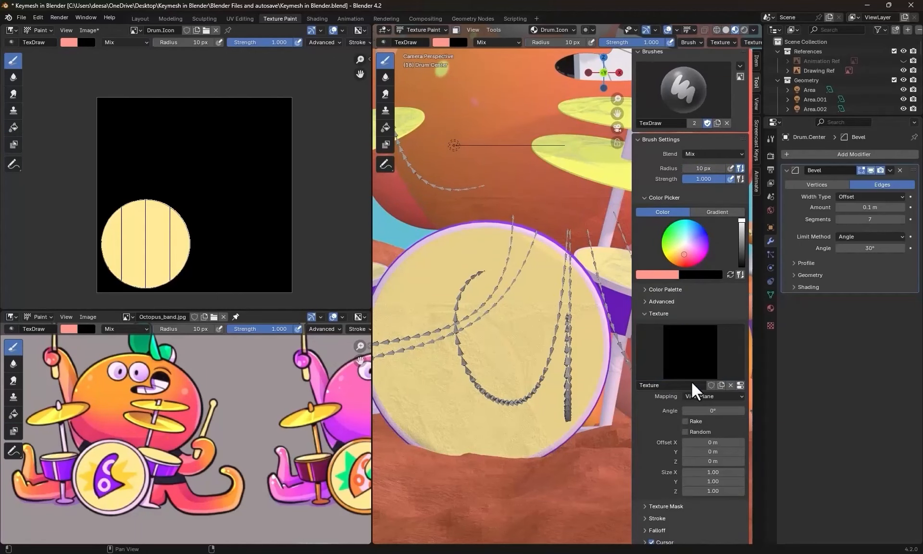
click(741, 385)
click(887, 322)
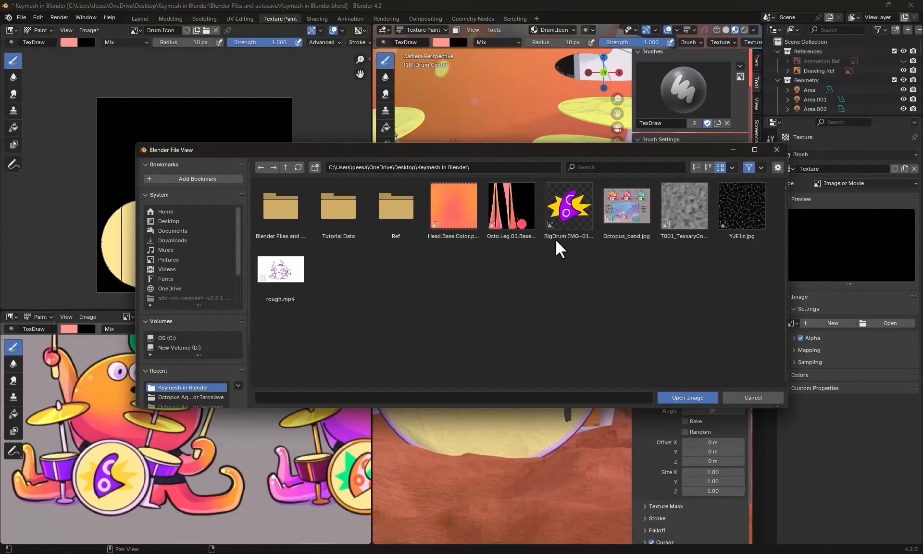
double_click(568, 209)
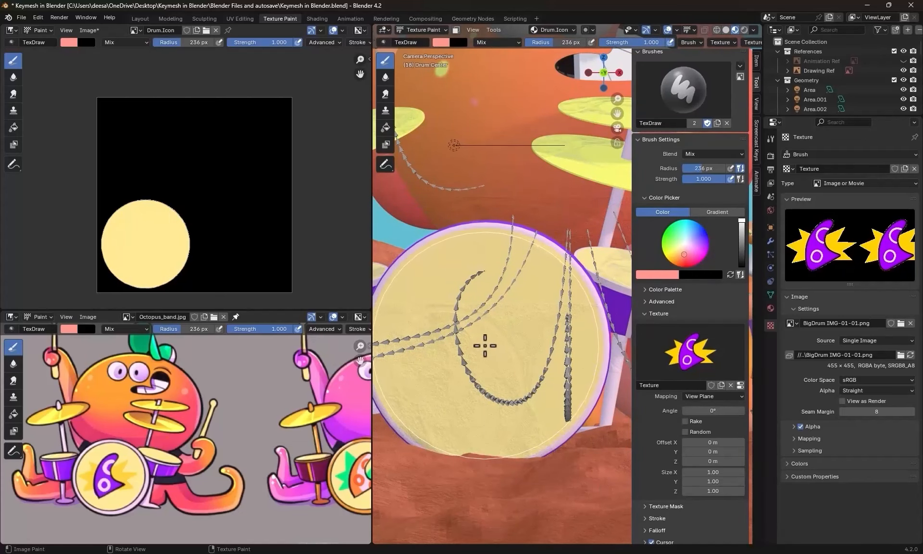
- Try to stamp the drum logo texture onto the centre drum's face with a 236 px brush radius
click(485, 345)
scroll(505, 345, down, 2)
key(ctrl+z)
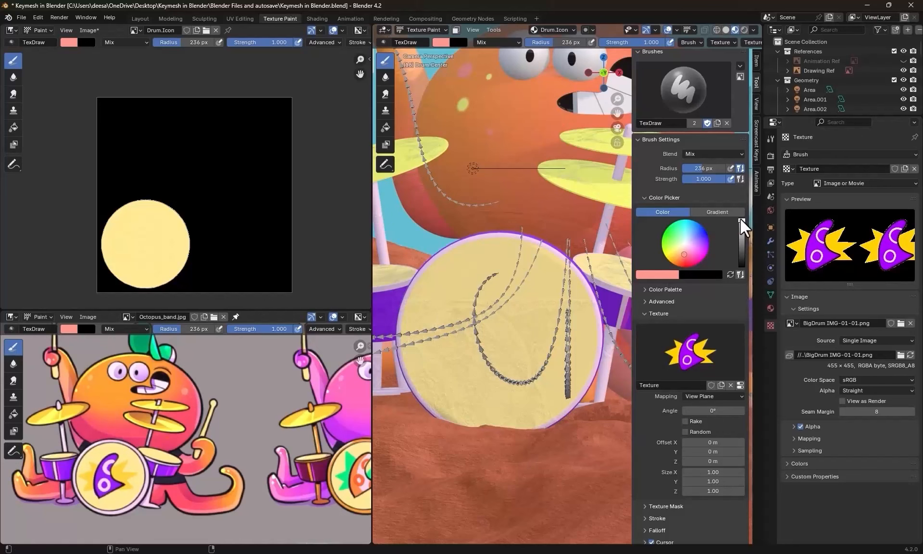
- Set the brush colour to near-white and its falloff to Constant, and switch to the Shading workspace
scroll(703, 37, down, 5)
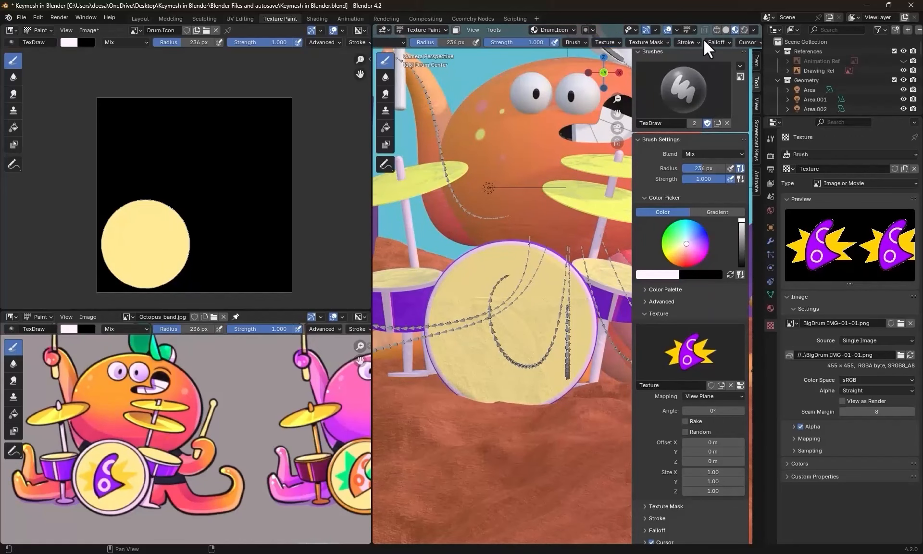
scroll(703, 37, down, 2)
click(700, 41)
click(697, 60)
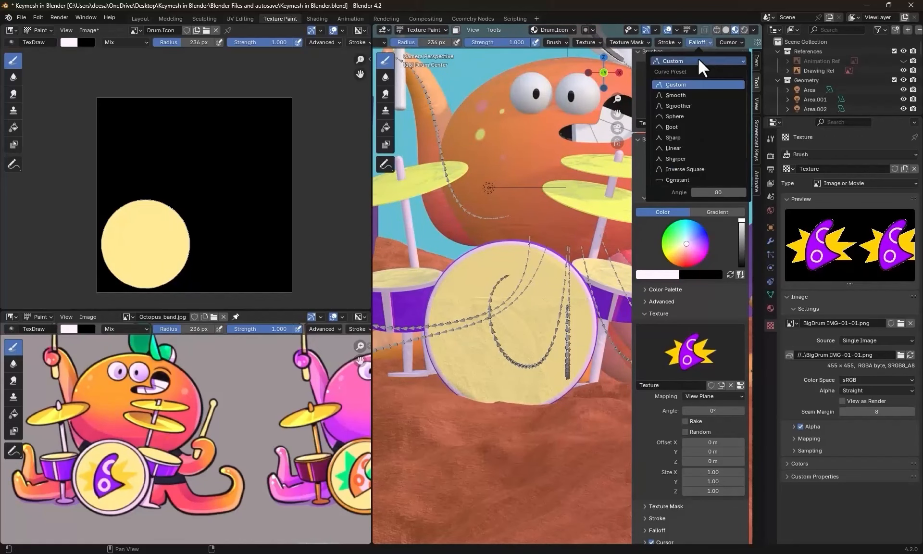
click(677, 176)
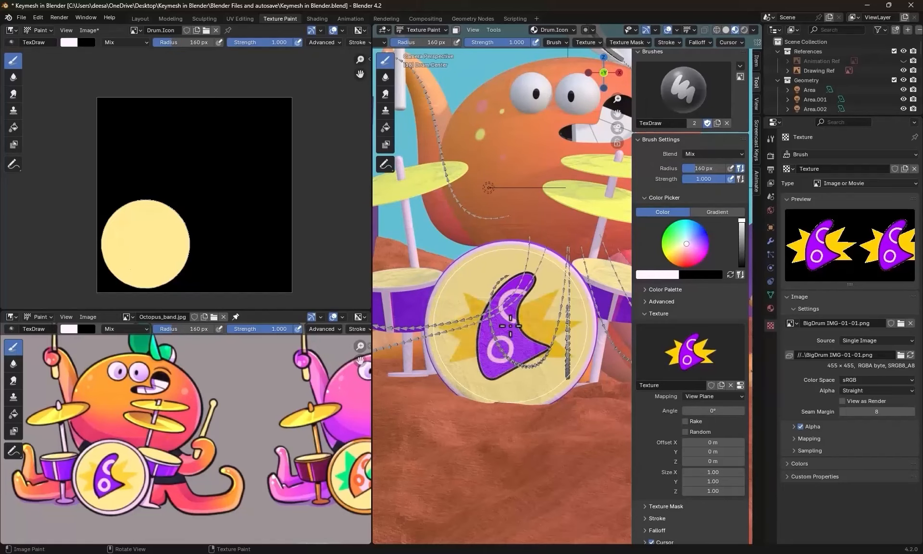
key(ctrl+Page_Down)
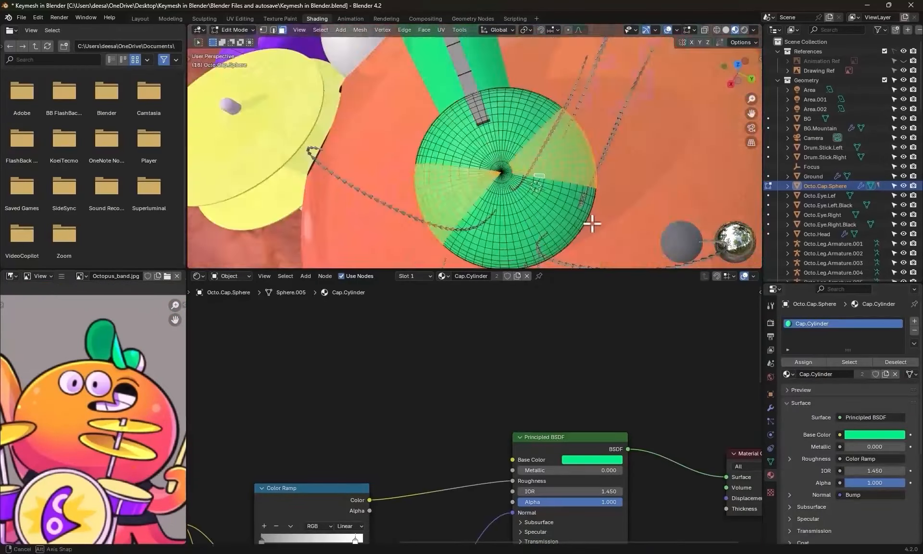
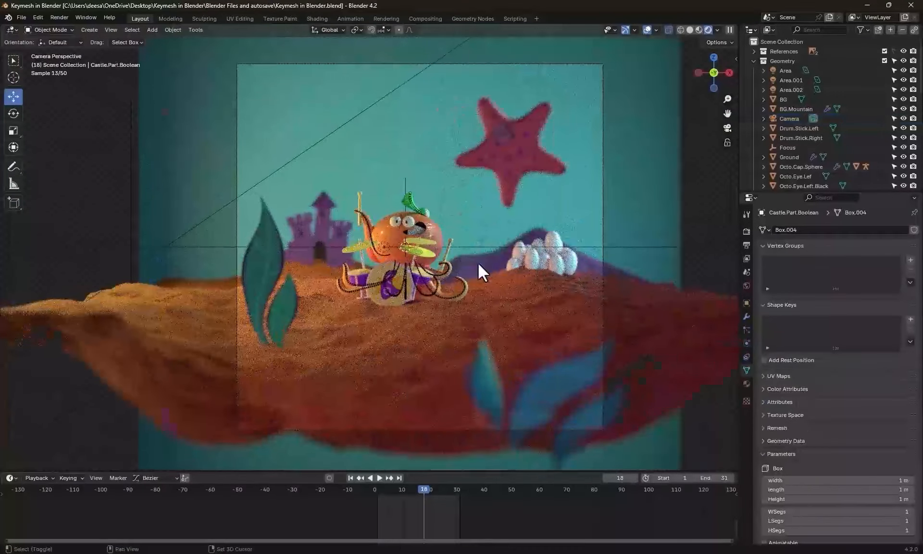
- Add a spot light and raise it about 3.9 m above the aquarium scene
key(shift+a)
mouse_move(460, 390)
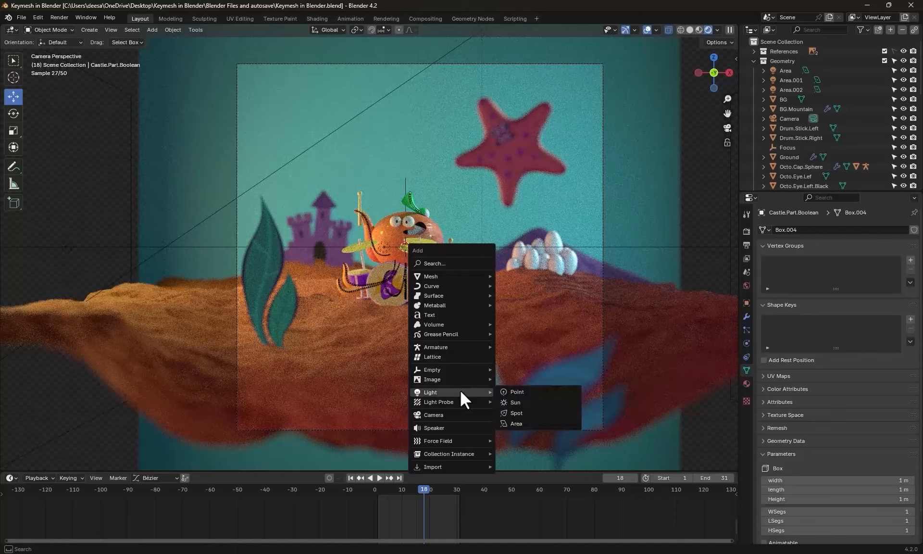
click(522, 412)
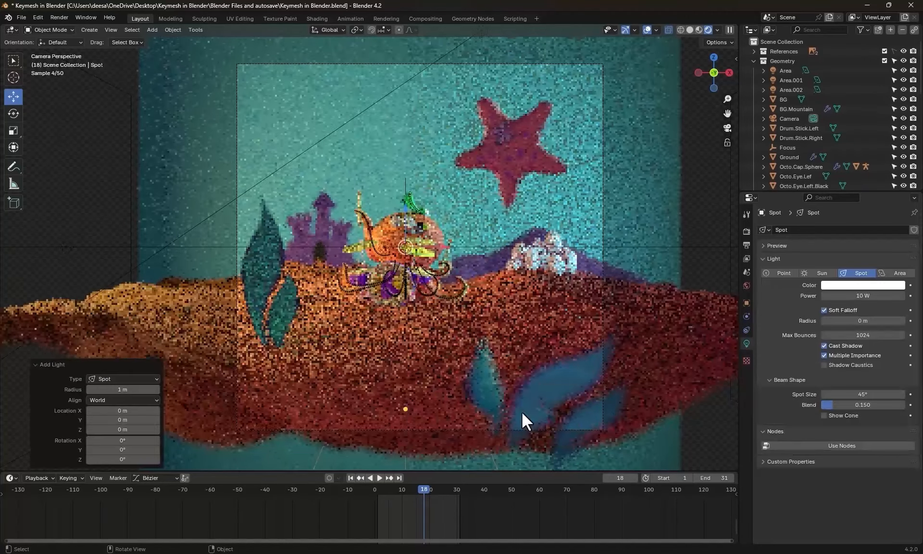
scroll(506, 310, down, 4)
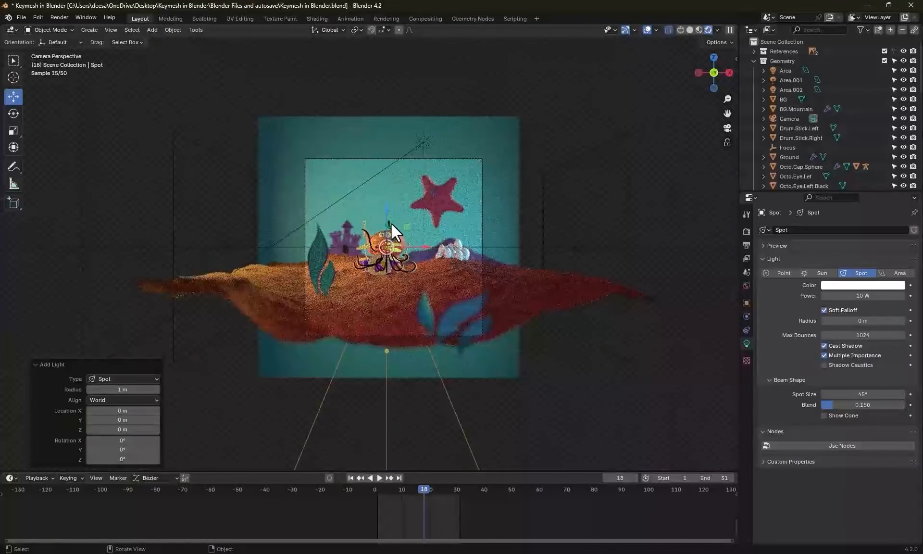
drag(388, 212, 398, 67)
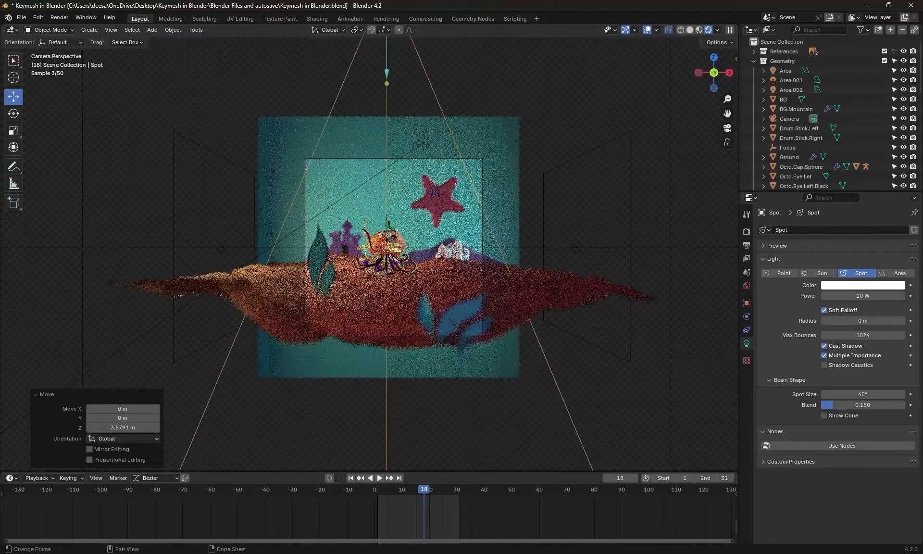
- Raise the spot light about another 2.8 m and set its power to 15000 W
scroll(454, 339, down, 2)
click(866, 296)
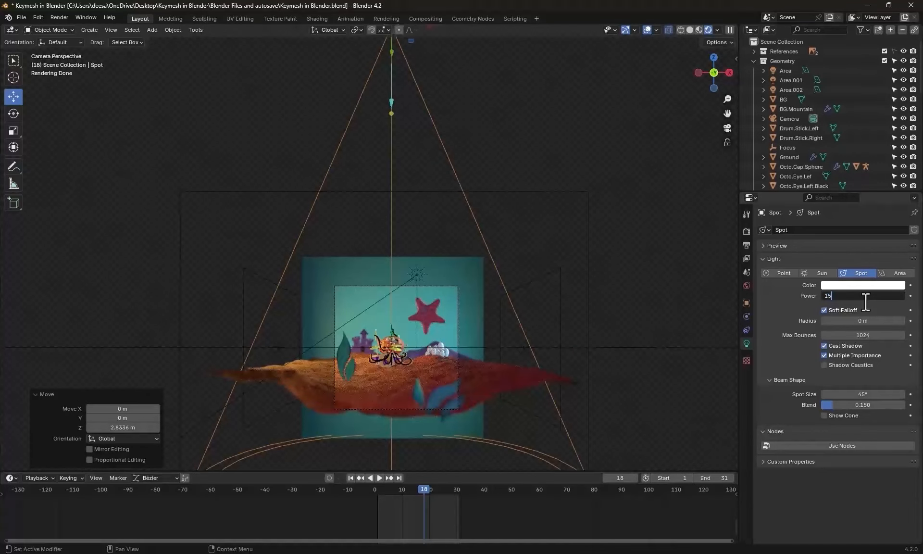
text(15000)
key(Return)
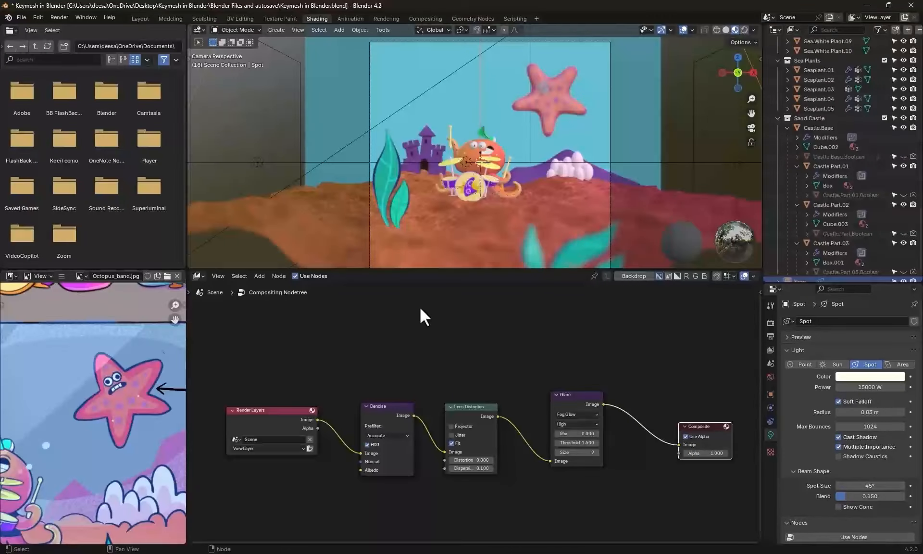
- Switch the node editor from the Compositor to the Shader Editor and enable nodes for the spot light
scroll(391, 339, down, 1)
click(198, 276)
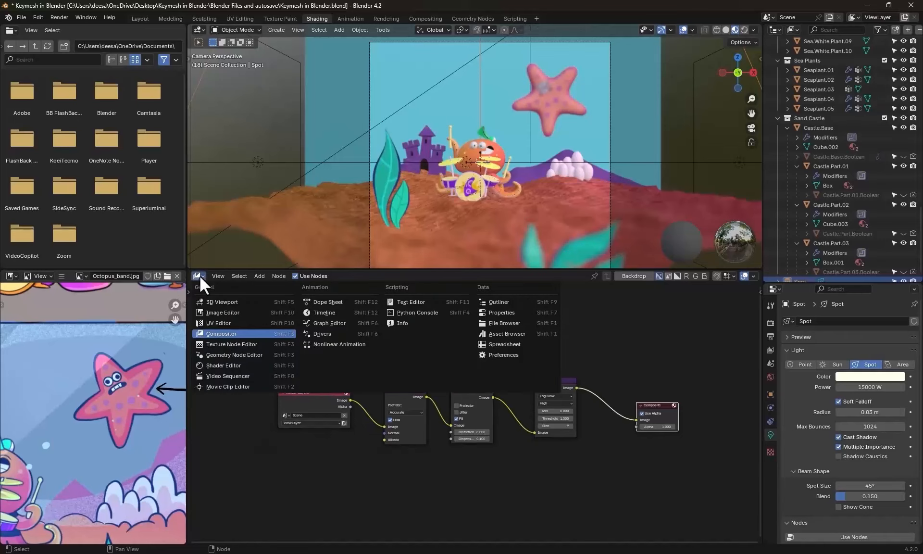
click(226, 366)
click(346, 275)
- Add an Image Texture node ahead of the Emission node in the spot light's node tree
key(shift+a)
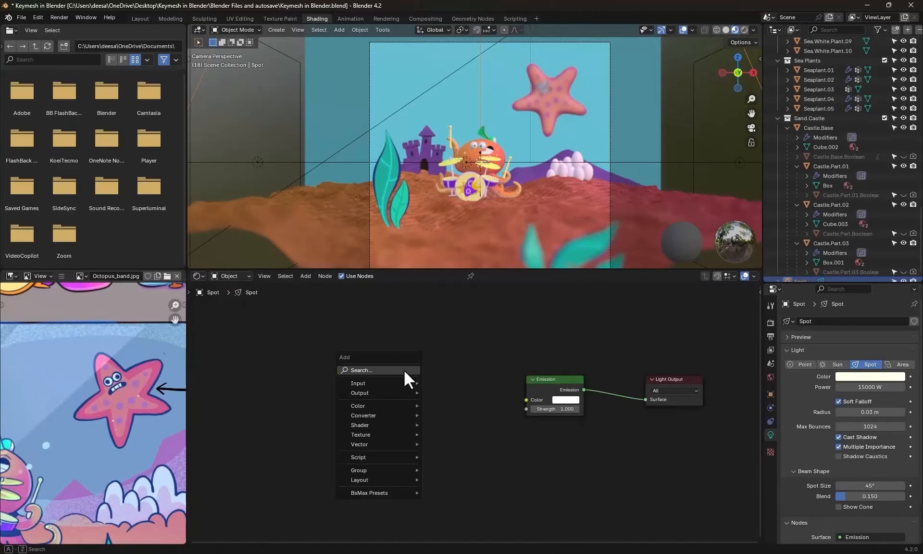
click(403, 369)
click(438, 387)
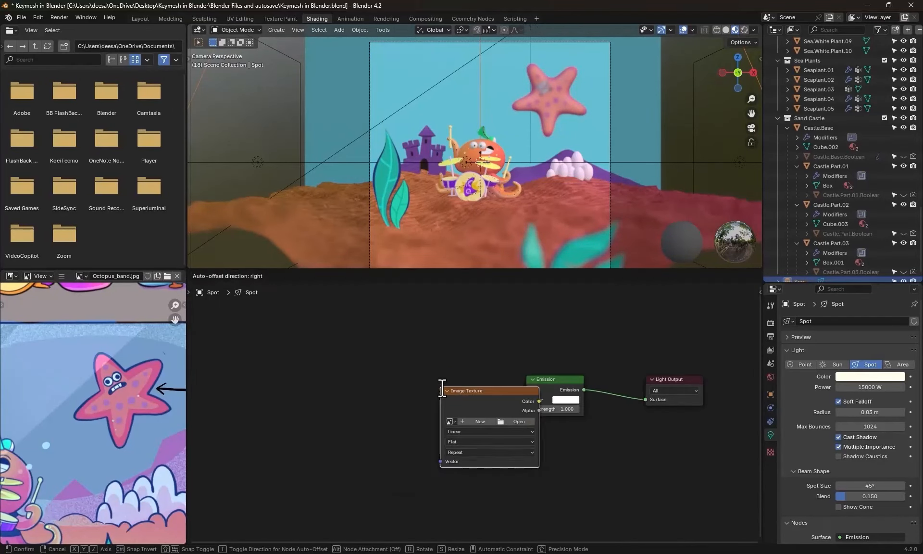
click(332, 327)
- Load YJE1z.jpg into the Image Texture node, connect its Color to the Emission Color, and display the scene in rendered shading
click(417, 361)
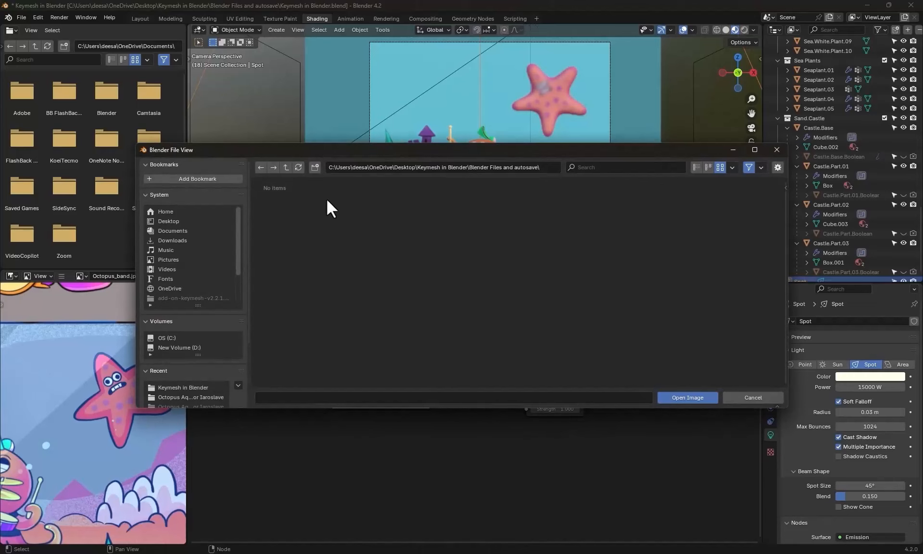
click(289, 169)
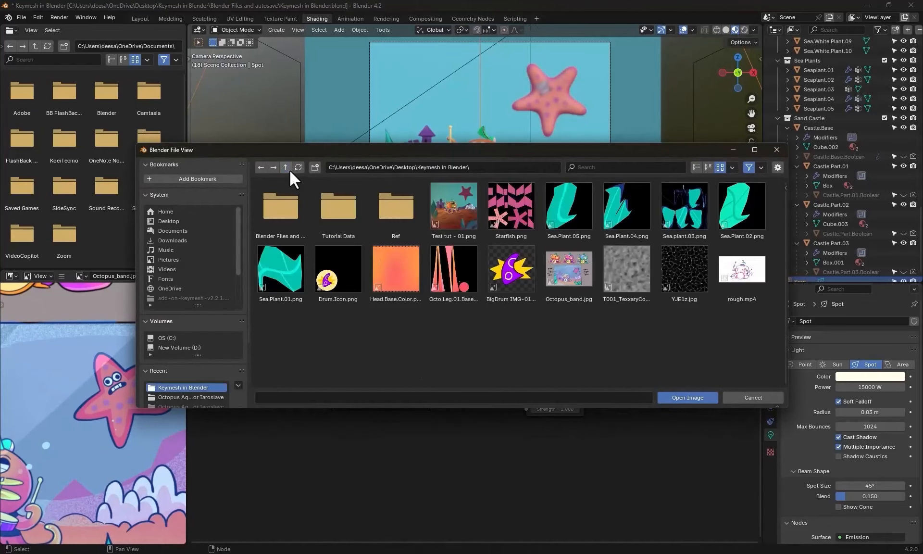
double_click(694, 269)
drag(385, 326, 526, 399)
click(743, 30)
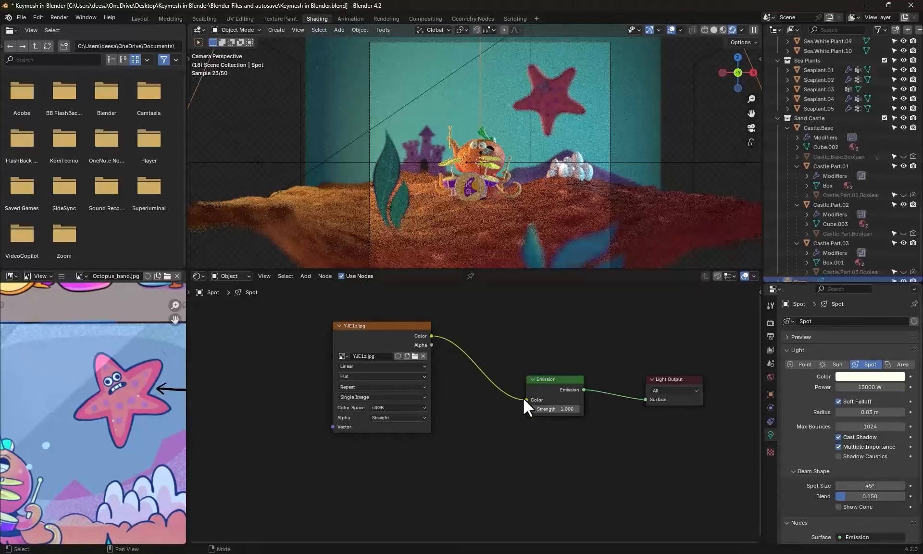
- Add Texture Coordinate and Mapping nodes to the YJE1z.jpg texture and space out the spot light's nodes
click(396, 326)
key(ctrl+t)
key(Home)
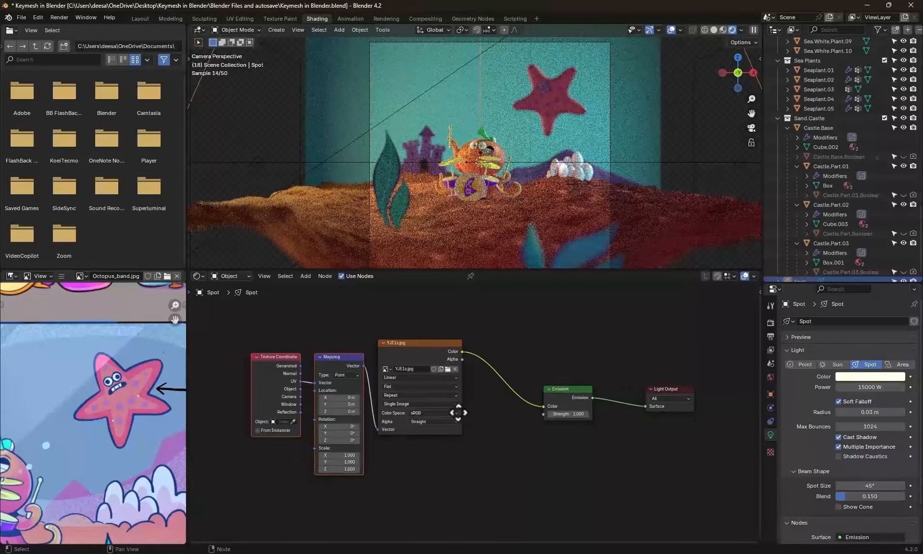
drag(437, 341, 458, 345)
drag(569, 388, 563, 383)
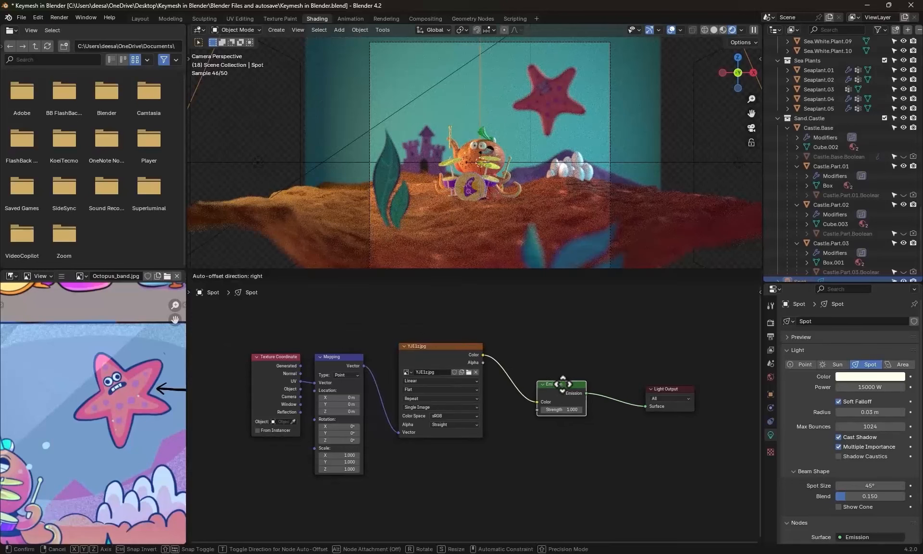
drag(676, 388, 669, 386)
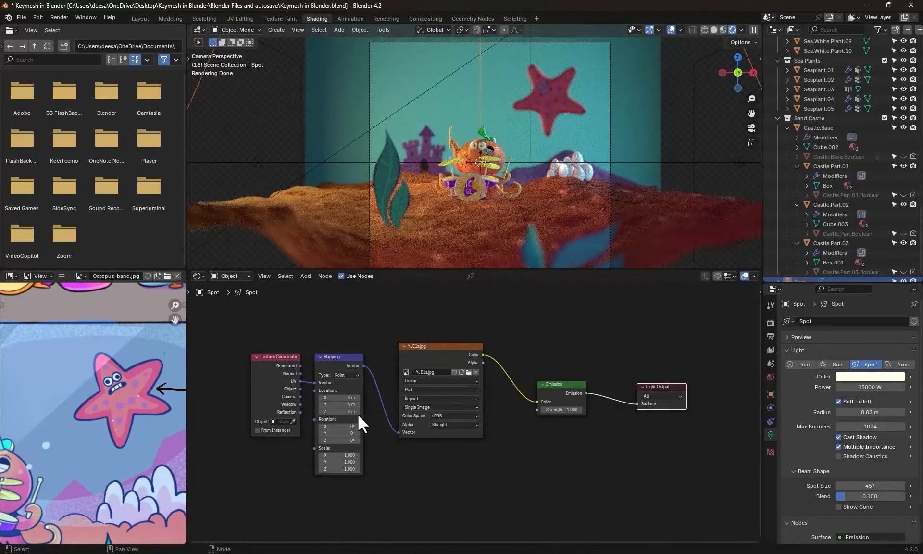
scroll(356, 413, up, 3)
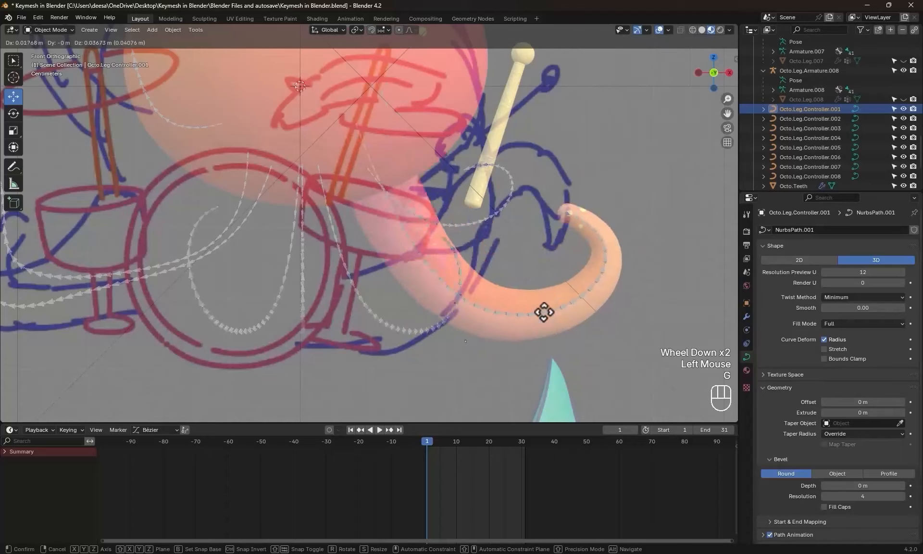
key(g)
click(550, 290)
key(ctrl+z)
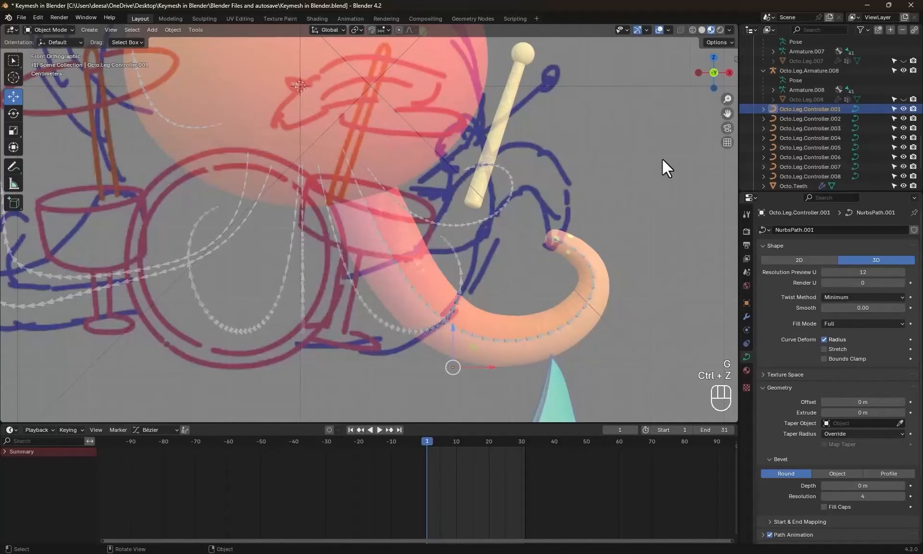
- Display the Keymesh settings and insert the first Keymesh keyframe for Octo.Leg.Controller.001 at frame 1
key(n)
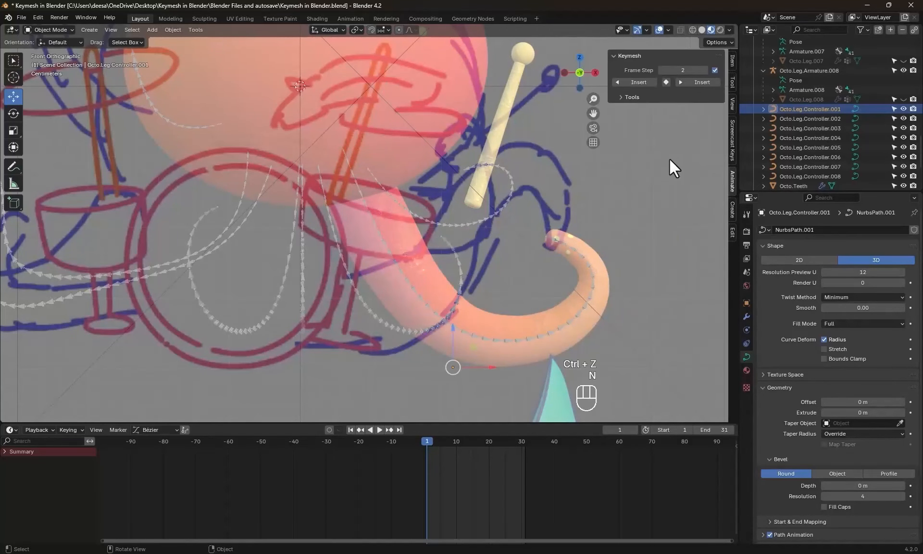
click(731, 183)
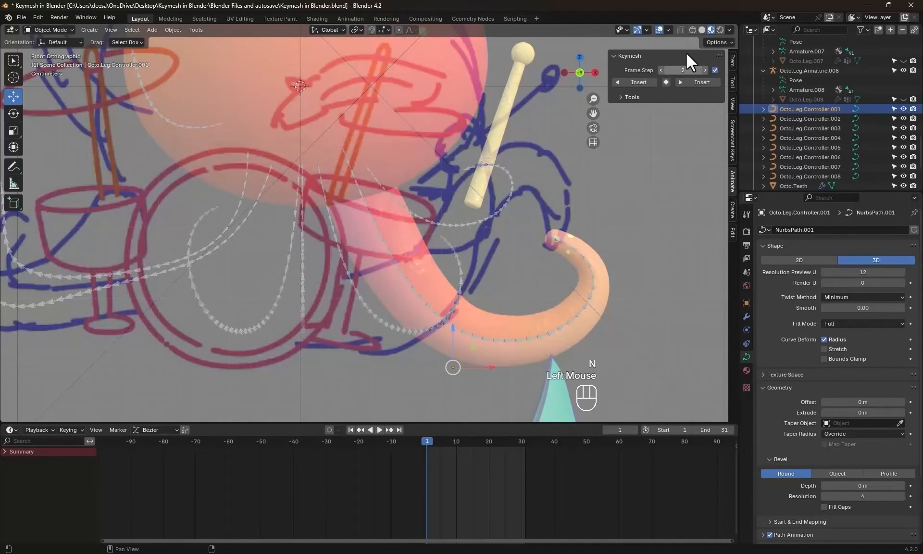
click(693, 82)
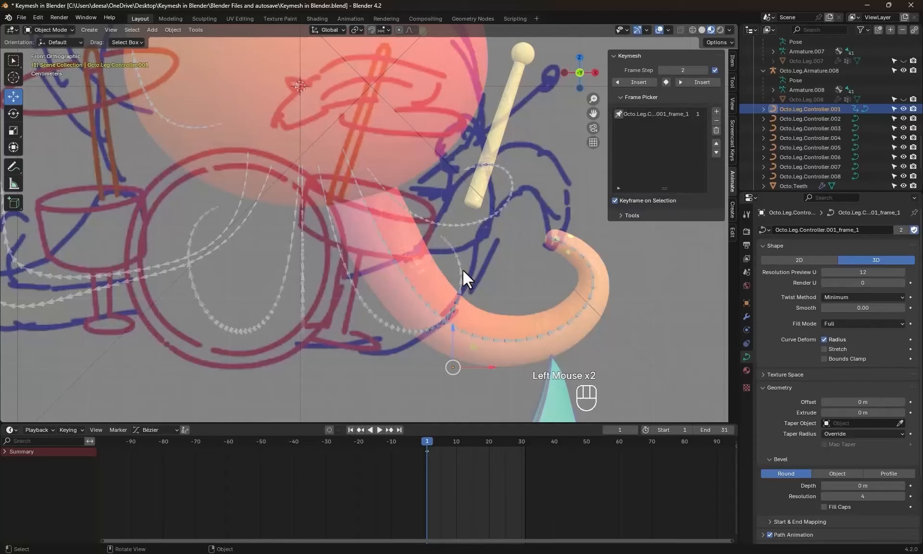
- Move the outer control points of Octo.Leg.Controller.001 so the leg rises and its tip hooks downward along the blue frame 1 sketch
key(Tab)
click(509, 278)
key(g)
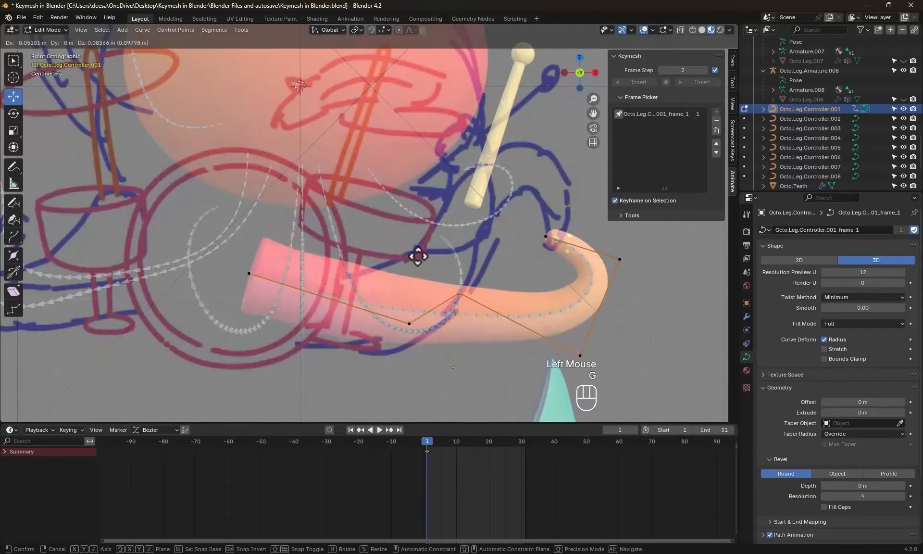
click(407, 241)
click(572, 347)
key(g)
click(515, 144)
key(g)
click(531, 161)
- Adjust the base thickness and fine-tune the control points of the frame 1 leg pose, then leave Edit Mode
click(381, 310)
key(g)
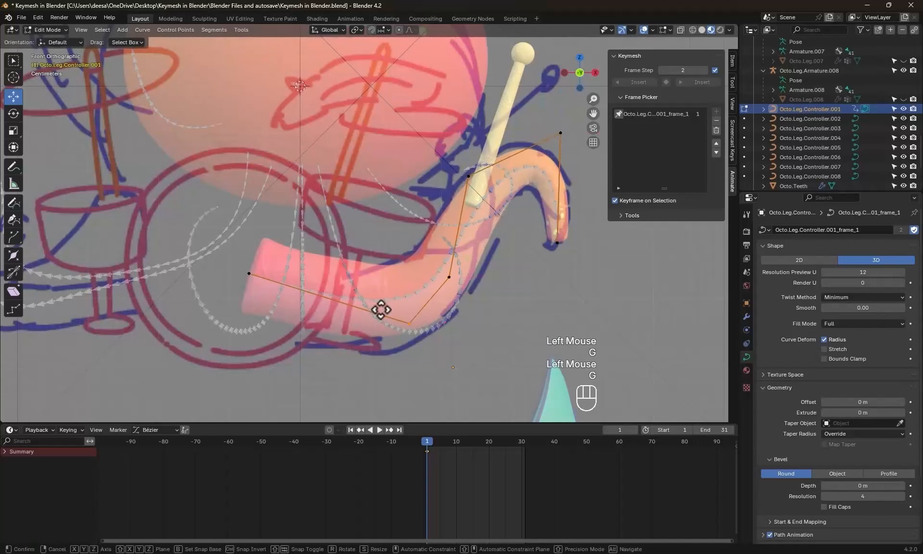
click(364, 320)
key(alt+s)
click(249, 386)
click(449, 278)
key(g)
click(452, 276)
shift+middle_drag(501, 261, 454, 289)
click(515, 160)
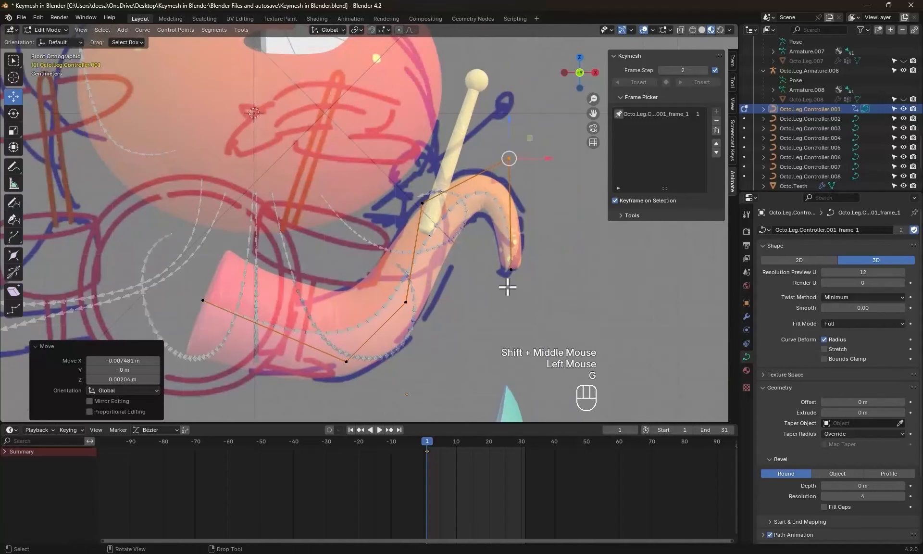
click(442, 288)
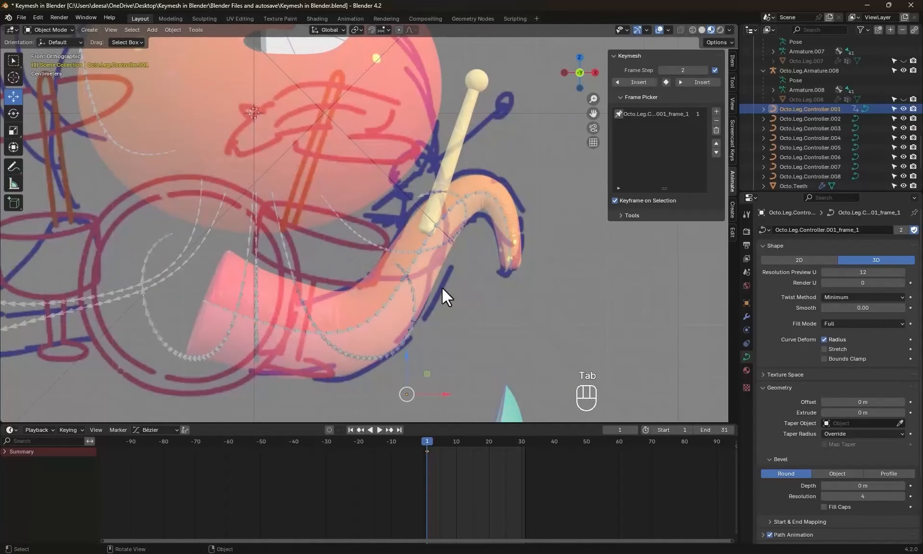
- Insert a Keymesh keyframe at frame 3 and move the leg's control points to swing its tip straight up along the sketch
click(696, 78)
key(Tab)
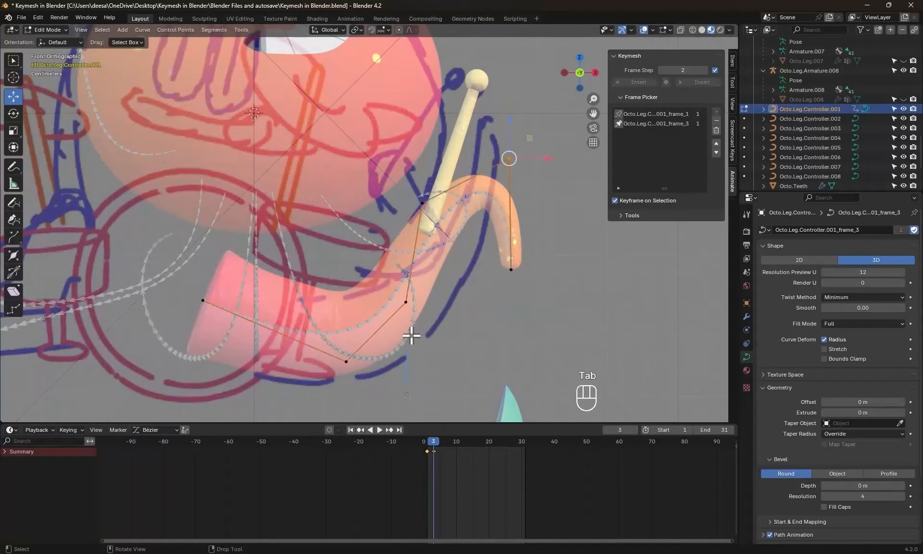
click(346, 362)
key(g)
click(347, 373)
click(422, 203)
key(g)
drag(529, 143, 499, 185)
key(g)
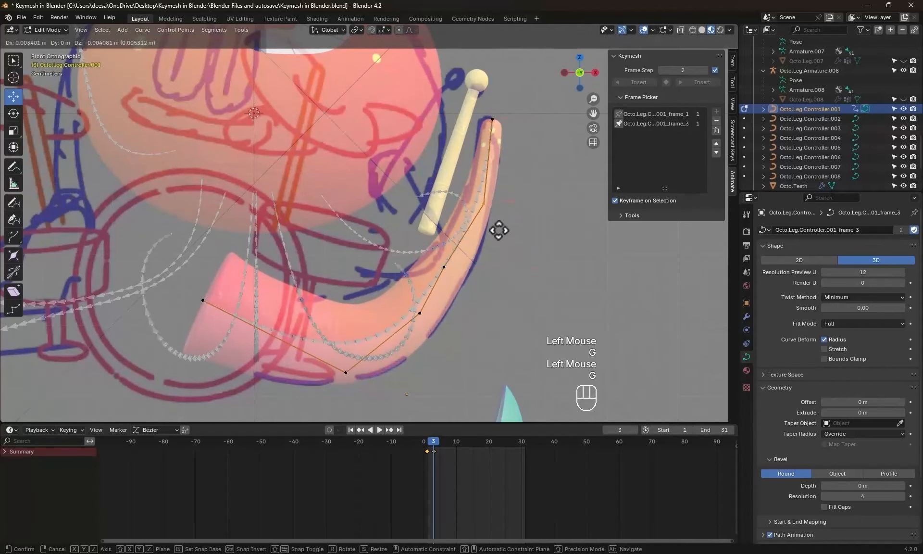
- Fine-tune the lower bend of the frame 3 leg pose to the sketch and leave Edit Mode
key(g)
click(347, 374)
key(g)
click(334, 362)
click(393, 320)
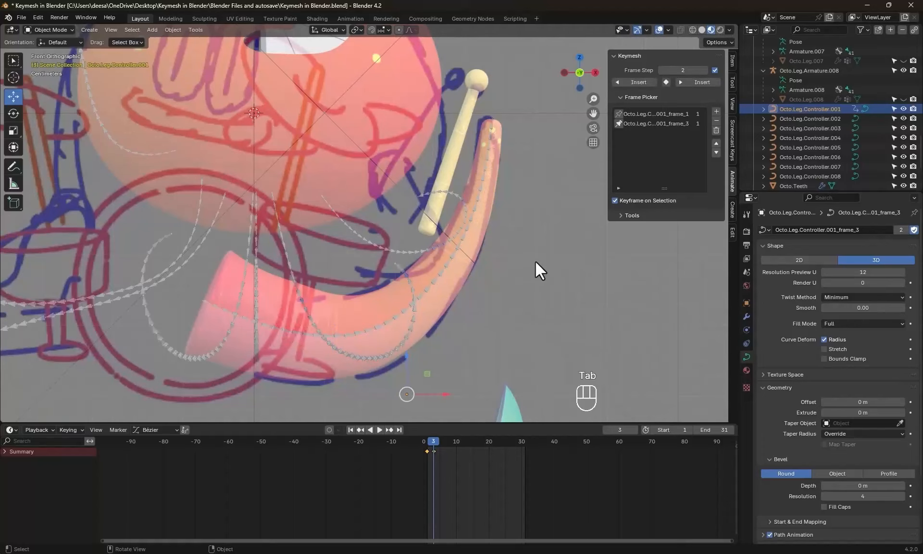
- Insert a Keymesh keyframe at frame 5 and lower the leg's control points to match the new sketch outline
click(694, 81)
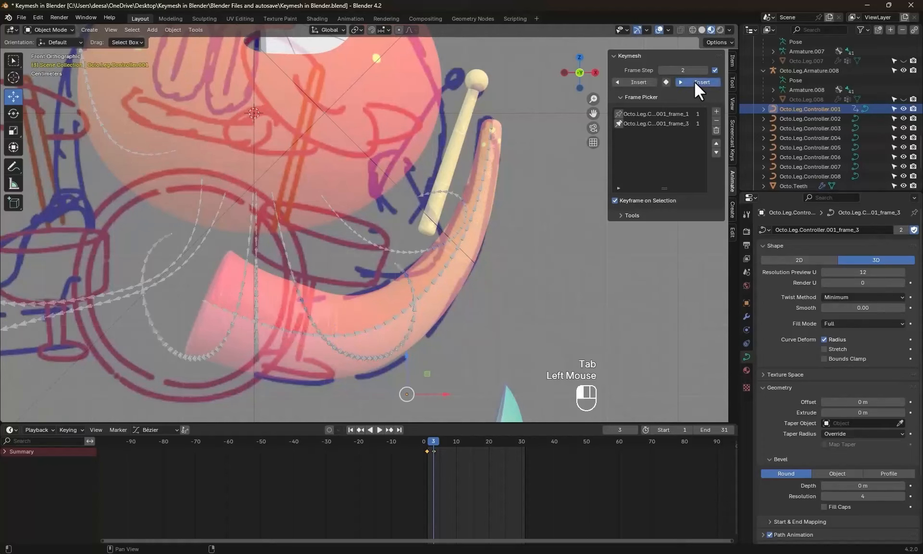
key(Tab)
click(546, 272)
click(334, 361)
key(g)
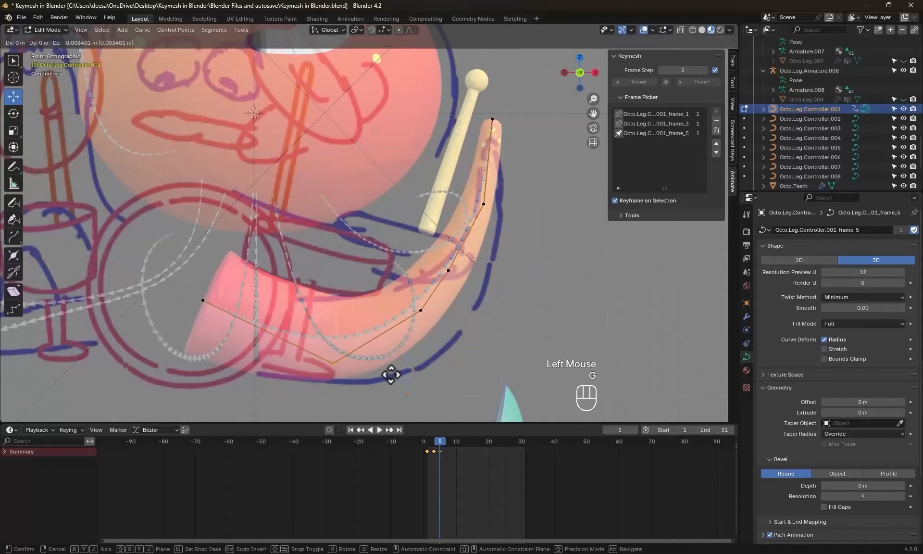
click(392, 375)
key(alt+s)
key(g)
click(494, 305)
- Adjust the control point position and thickness at the base of the frame 5 leg pose, then leave Edit Mode
key(g)
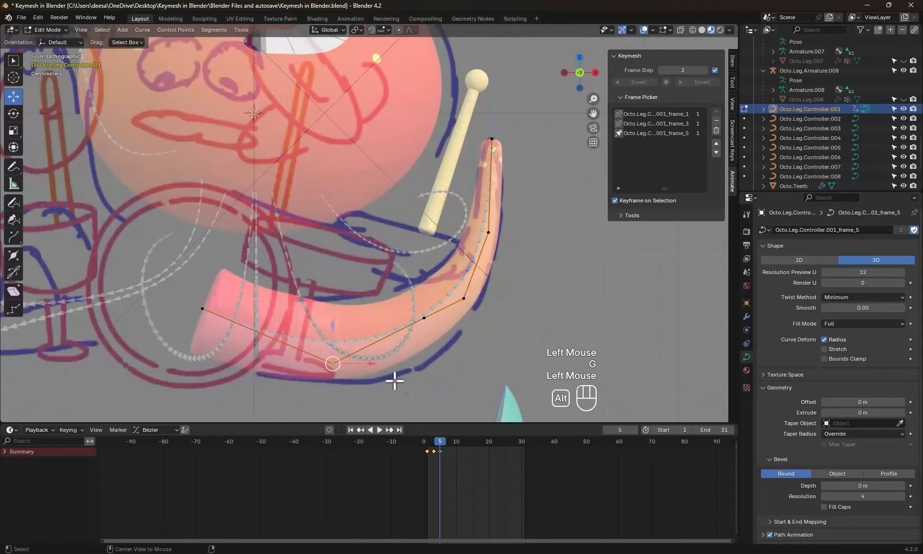
click(455, 412)
key(alt+s)
click(367, 398)
key(Tab)
click(388, 362)
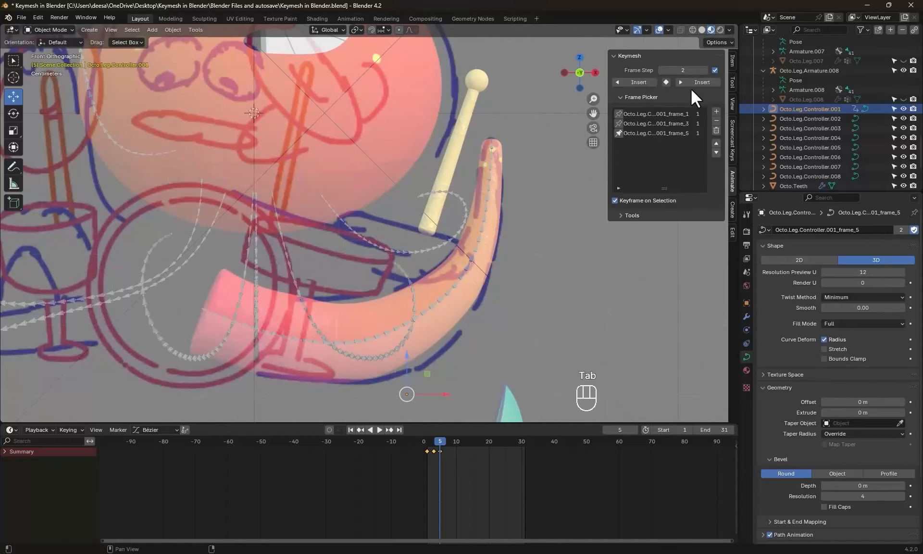
- Insert a Keymesh keyframe at frame 7 and stretch the leg's outer control points outward and down along the sketch
click(693, 84)
key(Tab)
click(566, 266)
shift+middle_drag(543, 275, 532, 265)
click(532, 266)
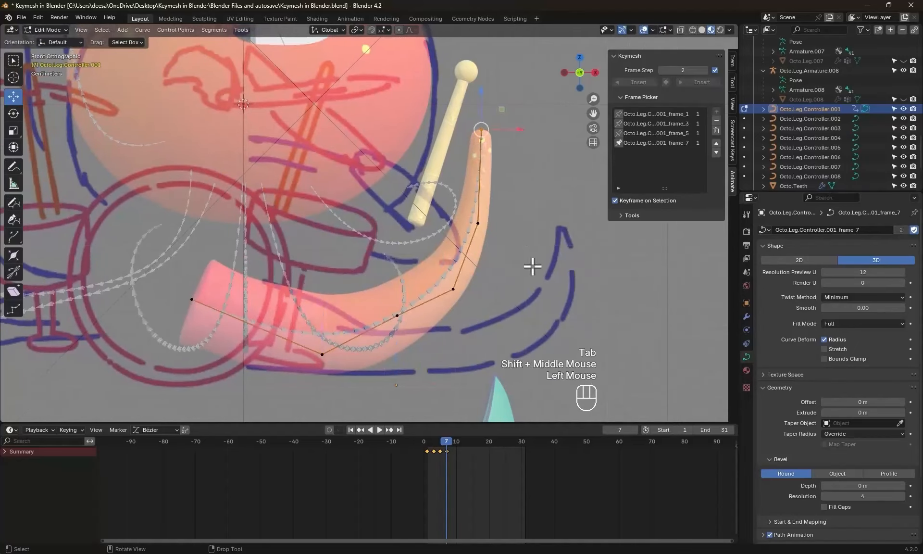
key(g)
click(591, 274)
click(495, 240)
key(g)
click(567, 404)
- Move the middle control point onto the frame 7 sketch, adjust the leg's thickness, and leave Edit Mode
click(397, 315)
key(g)
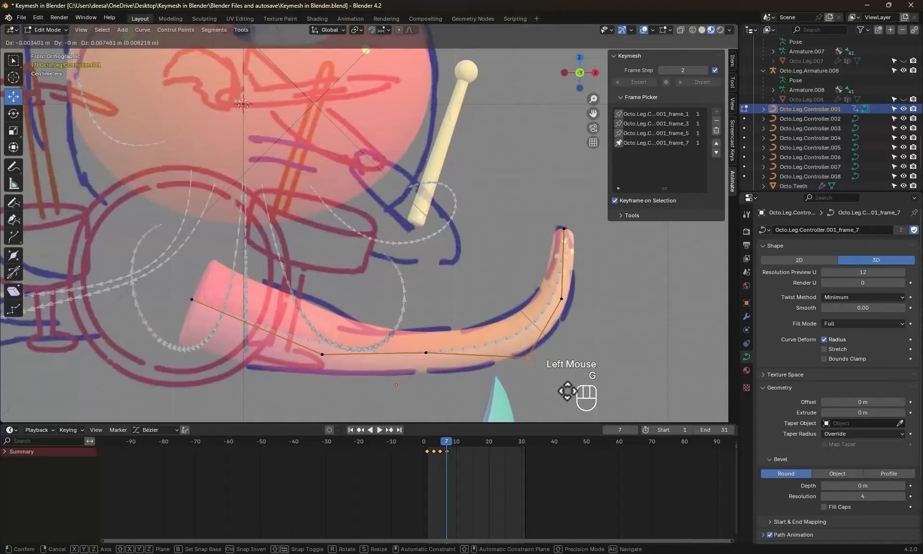
shift+middle_drag(298, 337, 420, 331)
key(alt+s)
shift+middle_drag(481, 308, 408, 309)
key(Tab)
- Insert Keymesh keyframes at frames 9, 11 and 13 for Octo.Leg.Controller.001 and reshape the leg to each sketch
click(712, 82)
click(711, 82)
key(Tab)
key(g)
click(703, 82)
key(g)
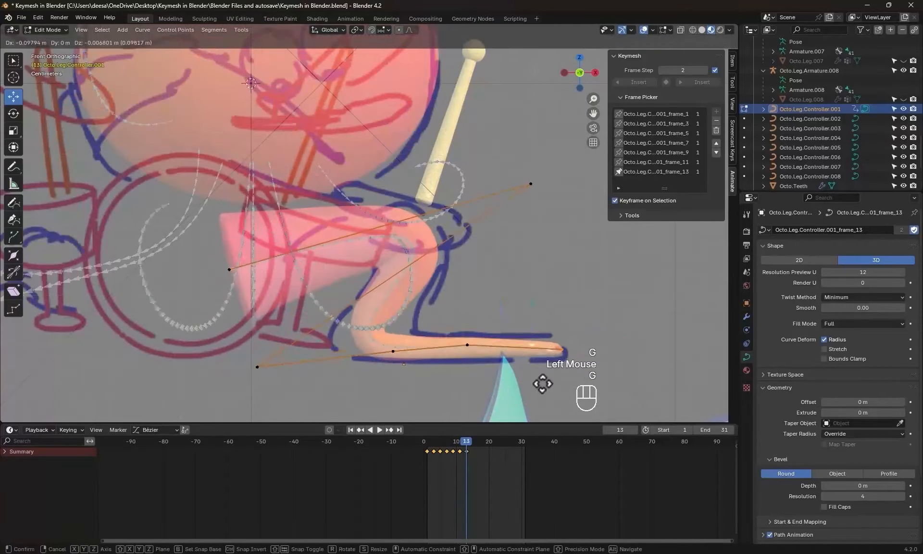
- Add Keymesh keyframes at frames 1, 3 and 5 for Octo.Leg.Controller.002 and pose its leg over the sketch
click(703, 83)
key(g)
key(g)
click(449, 261)
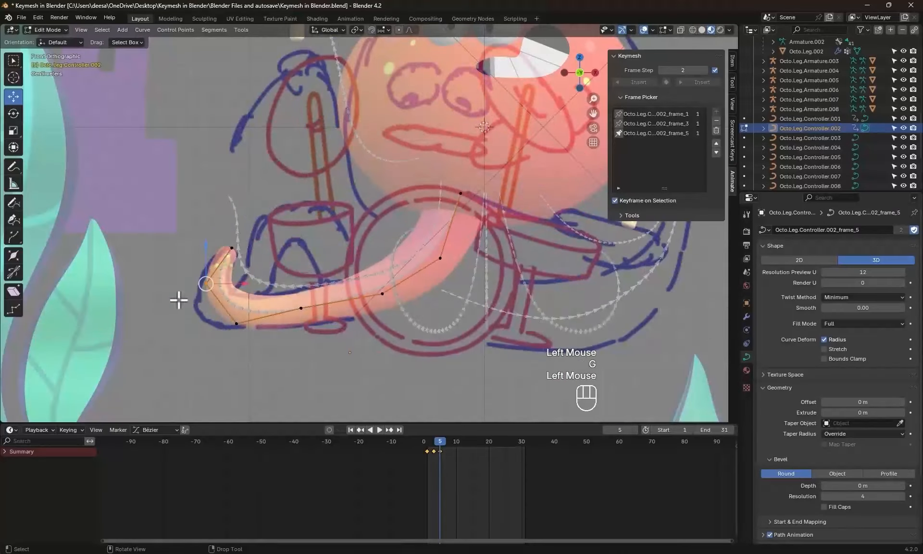
- Continue the Keymesh poses of Octo.Leg.Controller.002 every two frames up to frame 15, following the sketched leg
drag(417, 245, 488, 263)
scroll(474, 308, up, 2)
shift+middle_drag(489, 263, 474, 309)
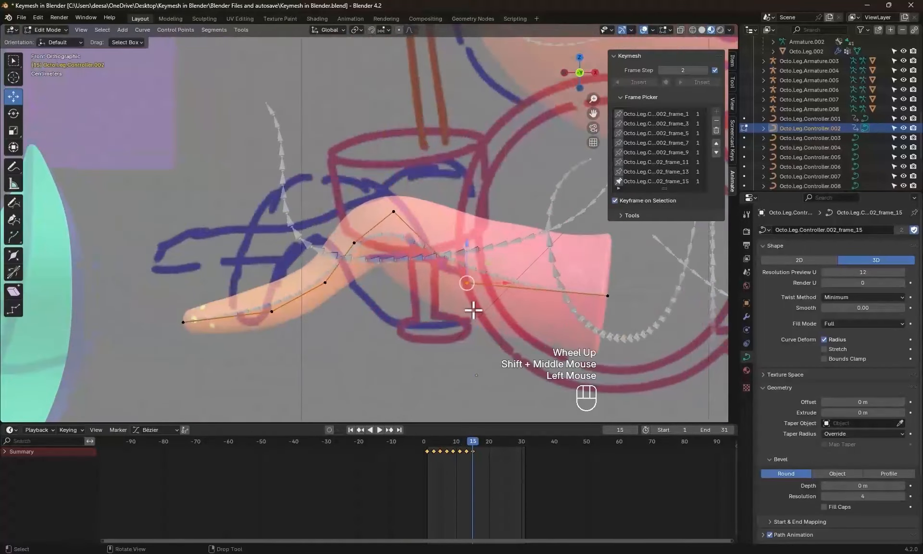
click(540, 315)
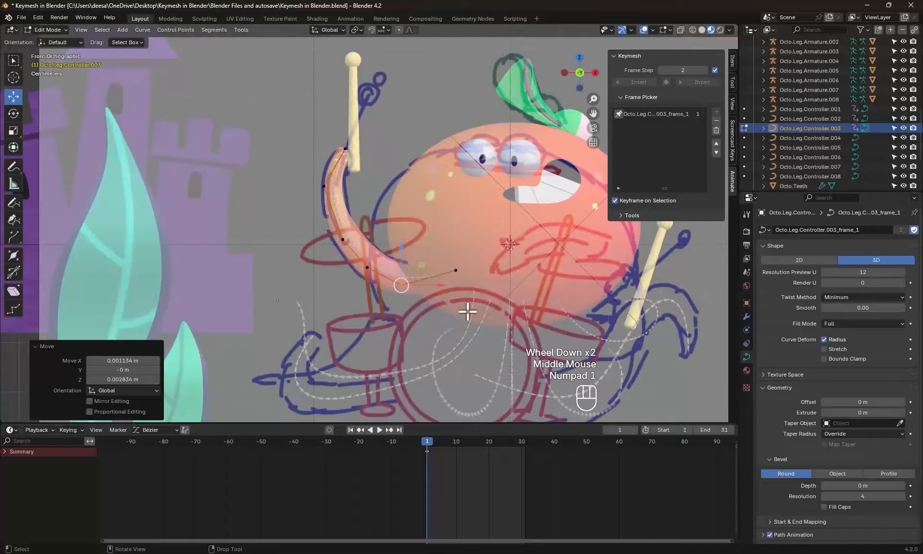
- Pose Octo.Leg.Controller.003 at Keymesh frames 3, 5 and 7, moving its control points and adjusting the leg's thickness to the sketch
key(KP_3)
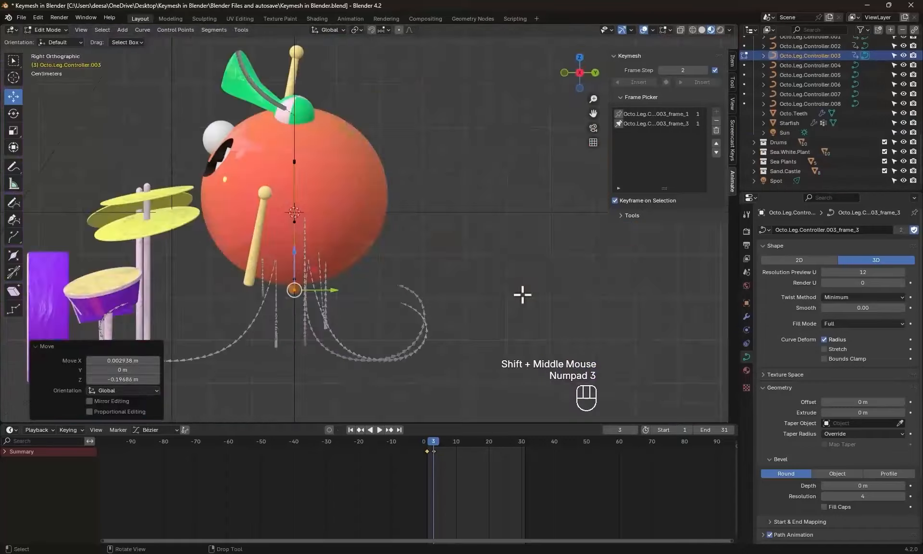
middle_drag(522, 294, 529, 279)
key(KP_1)
key(g)
click(358, 255)
scroll(274, 327, up, 6)
click(274, 327)
key(KP_1)
key(alt+s)
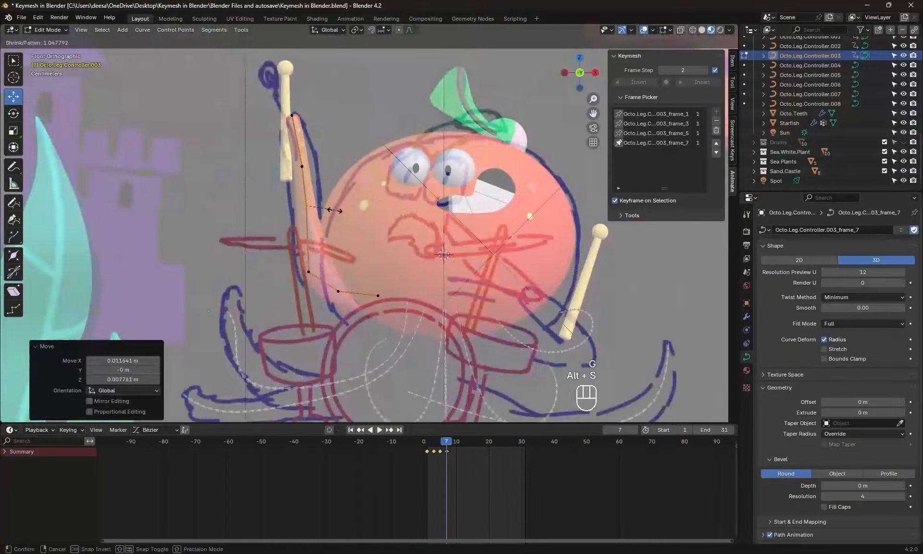
click(380, 262)
- Add Keymesh keyframes at frames 9, 11 and 13 for Octo.Leg.Controller.003 and bring the leg forward in front of the body
key(g)
click(405, 276)
click(702, 82)
key(g)
key(ctrl+KP_3)
drag(241, 296, 270, 296)
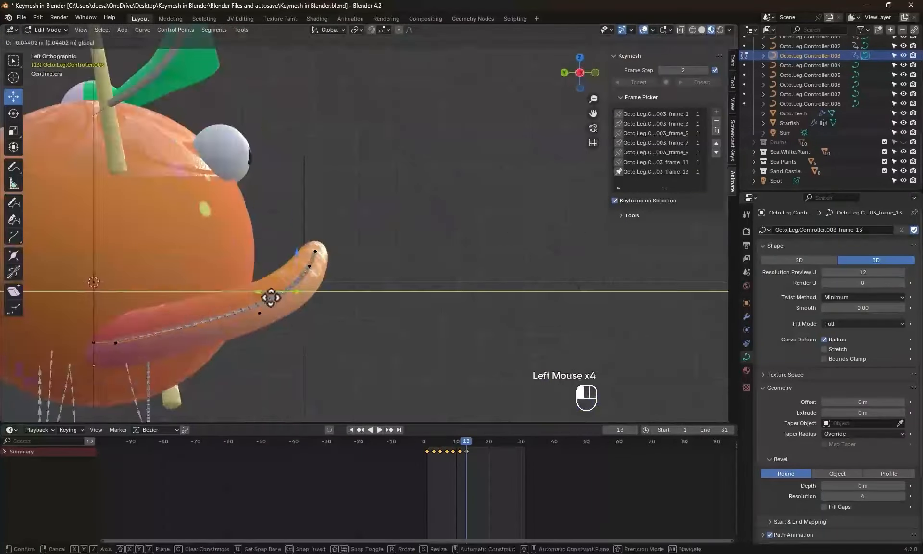
- Unhide the Drums collection and add Keymesh poses for Octo.Leg.Controller.003 at frames 15 to 21 in two-frame steps
click(702, 82)
key(ctrl+KP_3)
key(ctrl+KP_3)
click(702, 83)
click(904, 142)
click(702, 82)
key(KP_1)
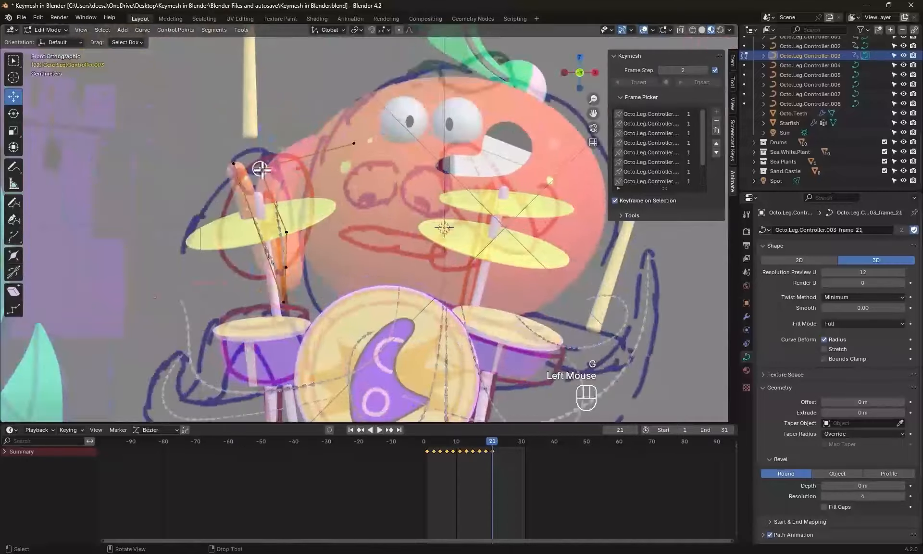
- Add Keymesh poses for Octo.Leg.Controller.003 at frames 23, 25 and 27, shaping the leg from the front and side
key(ctrl+KP_3)
click(702, 82)
key(KP_1)
key(g)
click(398, 219)
click(702, 82)
middle_drag(481, 298, 604, 316)
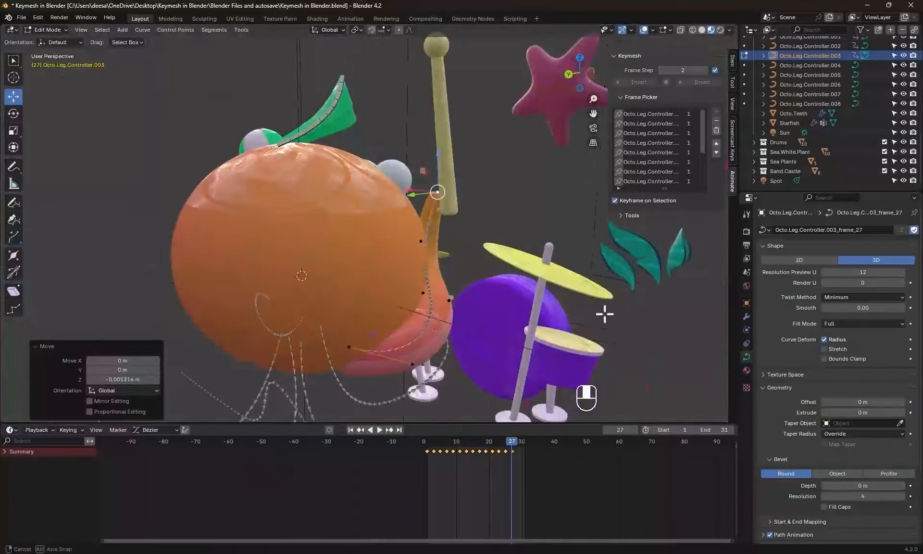
- Insert the next Keymesh keyframe after frame 27 for Octo.Leg.Controller.003 and adjust the leg's position from the side
click(702, 82)
key(Tab)
click(702, 82)
key(ctrl+KP_3)
drag(432, 175, 360, 176)
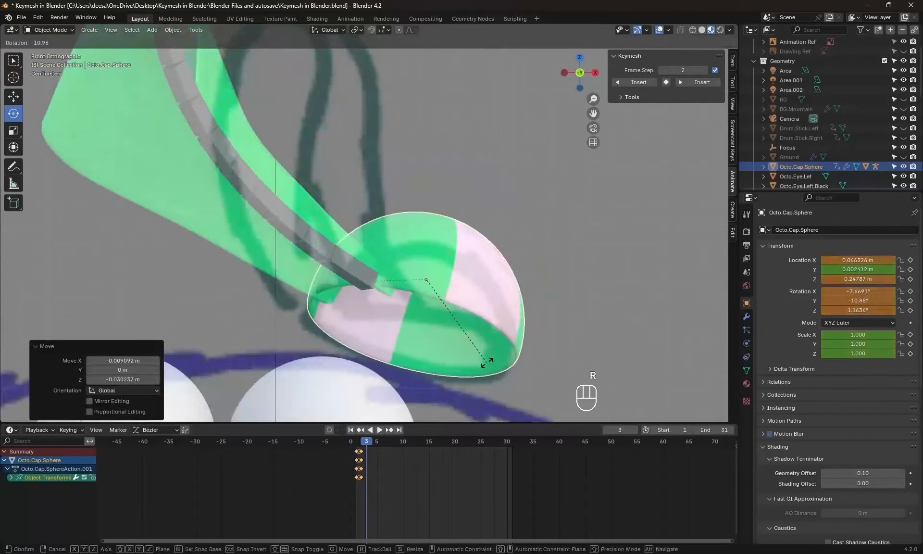
- Move and rotate Octo.Cap.Sphere to match the sketched cap and keyframe it every two frames up to frame 9
key(Right)
key(Right)
key(Right)
key(Right)
key(r)
click(462, 246)
key(i)
key(Right)
key(Right)
key(i)
key(Right)
key(Right)
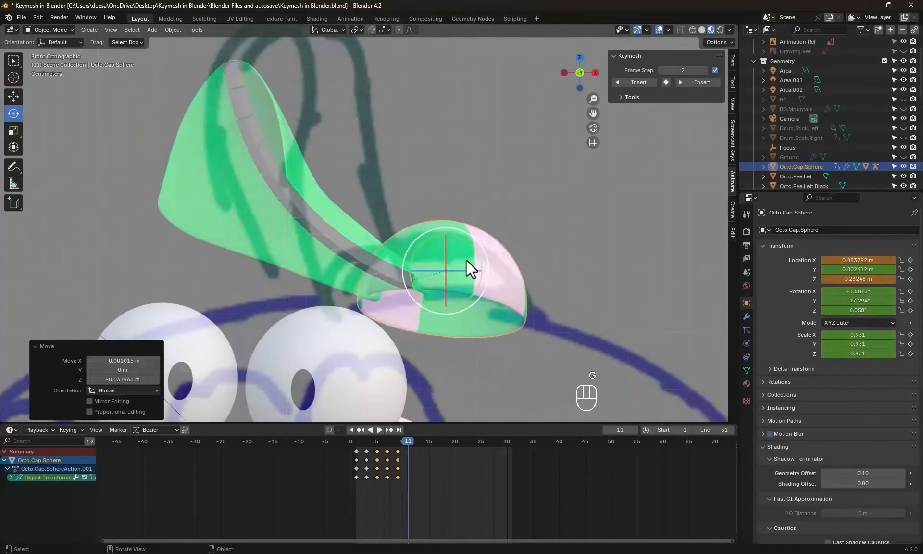
- Match Octo.Cap.Sphere to the sketched cap and keyframe it at frames 11, 13, 15 and 17
key(i)
key(Right)
key(Right)
click(466, 310)
key(i)
key(Right)
key(Right)
key(i)
key(Right)
key(Right)
key(i)
key(Right)
key(Right)
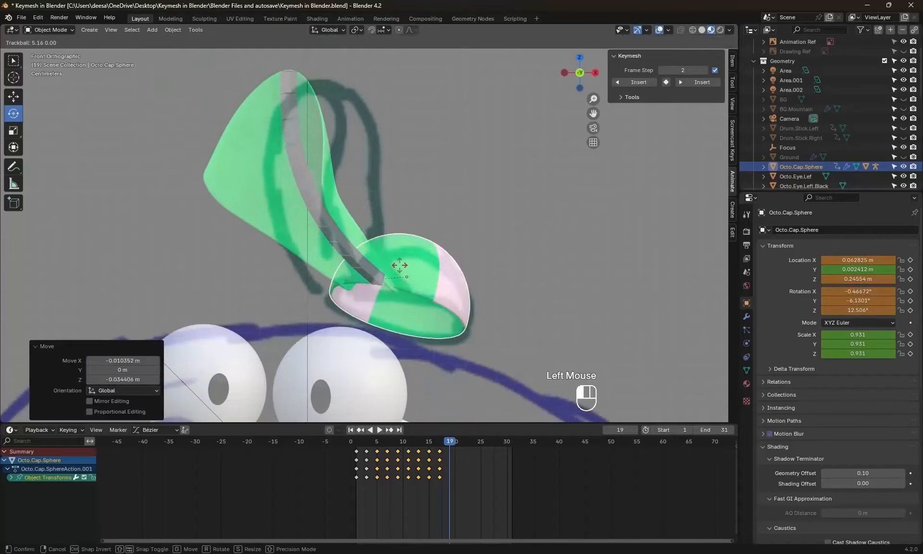
- Move and rotate Octo.Cap.Sphere to follow the sketch and keyframe it at frames 19 to 25 in two-frame steps
key(Right)
key(Right)
key(Right)
key(Right)
click(396, 254)
key(i)
key(Right)
key(Right)
key(i)
key(Right)
key(Right)
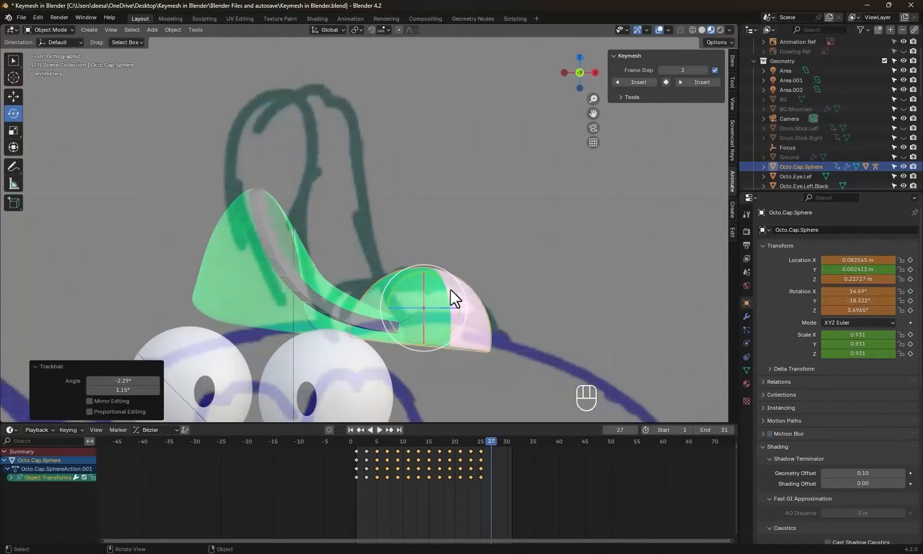
- Keyframe Octo.Cap.Sphere at frame 27, duplicate its keyframes one frame forward to hold each pose, and play the animation
key(i)
key(Right)
key(Right)
key(shift+d)
key(space)
key(space)
- Add Keymesh keyframes for Octo.Cap.Sphere up to frame 7 and reshape its mesh with proportional editing to fit the sketch
click(703, 82)
key(Tab)
scroll(434, 282, up, 2)
click(434, 282)
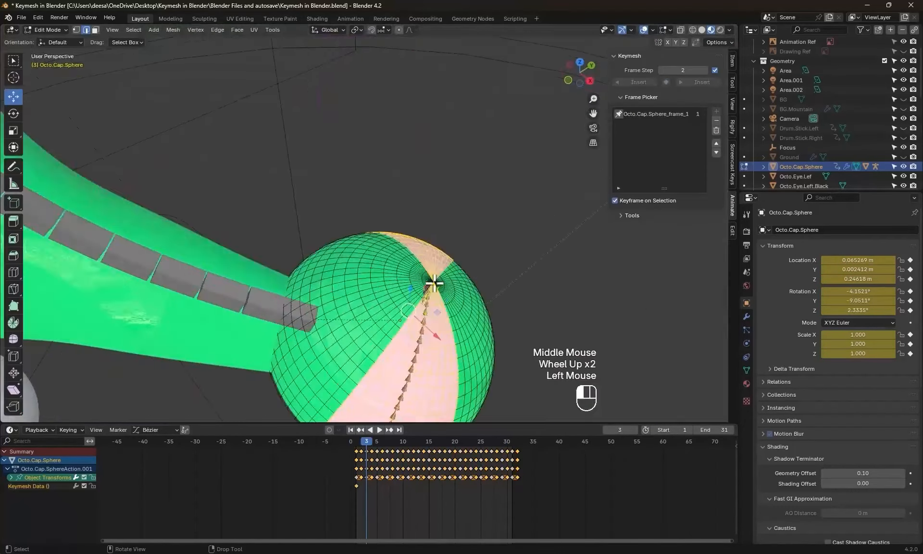
key(ctrl+z)
key(g)
key(ctrl+z)
key(ctrl+z)
key(Tab)
click(702, 82)
click(702, 83)
key(Tab)
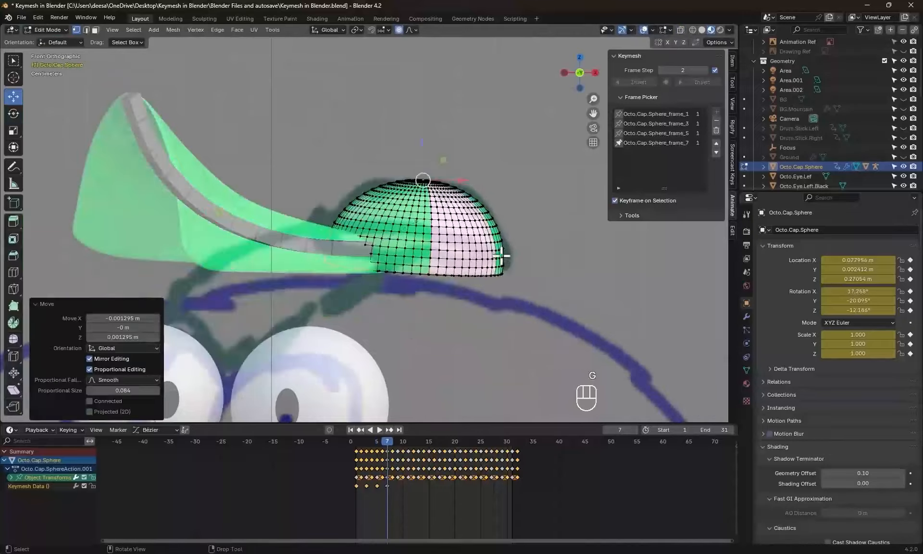
- Reshape the Octo.Cap.Sphere mesh to the sketch on new Keymesh keyframes at frames 9, 11 and 13
key(KP_1)
click(701, 82)
key(Tab)
click(422, 297)
key(g)
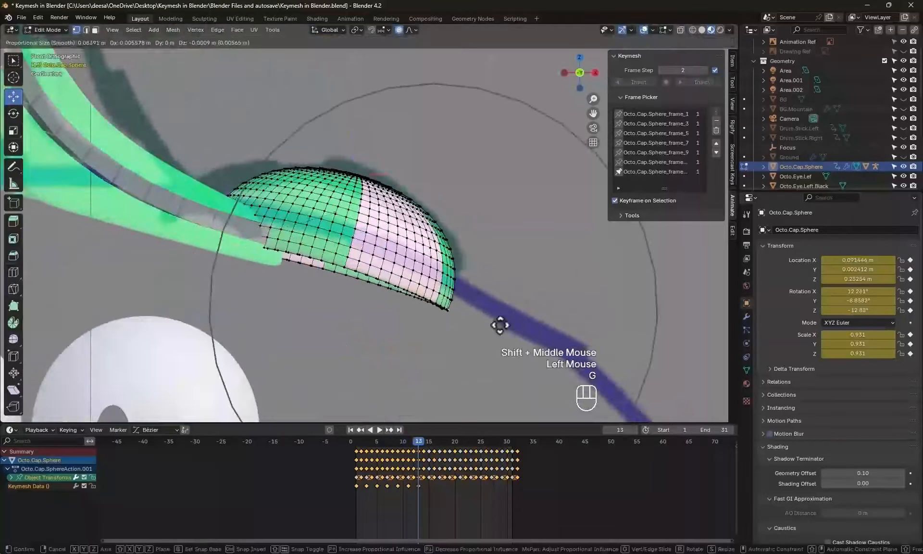
- Add Keymesh shapes for Octo.Cap.Sphere at frames 15 to 25 in two-frame steps and play back the result
key(Tab)
click(702, 82)
key(Tab)
key(g)
key(Tab)
click(702, 82)
key(Tab)
key(g)
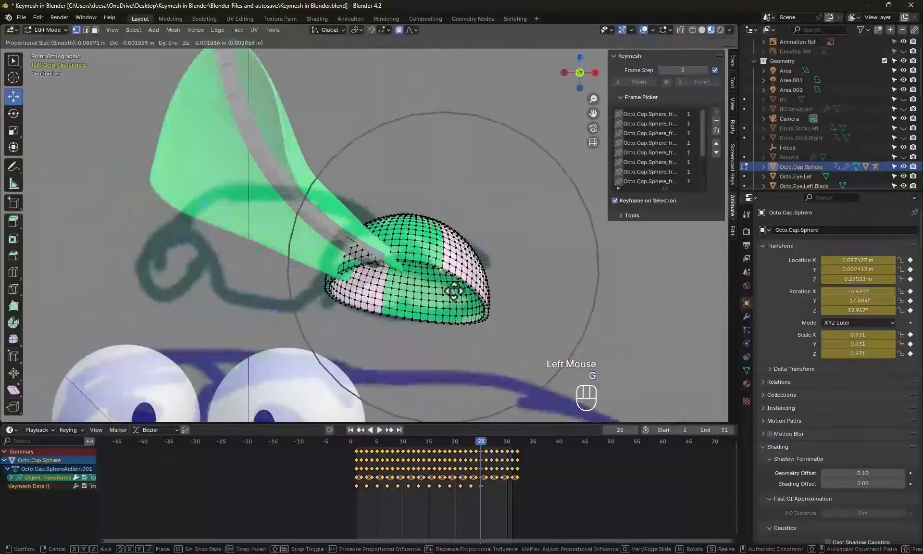
key(Tab)
scroll(530, 297, down, 5)
key(space)
- Pose the bones of Octo.Cap.Cylinder.Armature to the sketched cap tail and keyframe them at frame 3
scroll(405, 168, up, 3)
click(405, 168)
key(g)
middle_drag(404, 169, 477, 222)
key(KP_1)
scroll(490, 308, down, 6)
click(363, 443)
key(g)
key(i)
key(KP_1)
click(14, 97)
click(366, 442)
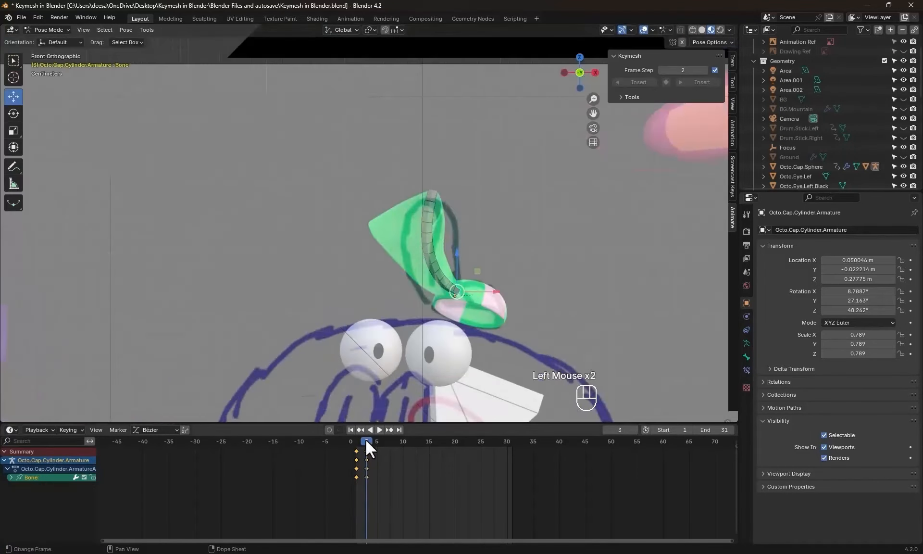
- Move and rotate the cap tail bones at frame 5 to fit the sketch and keyframe the pose
click(376, 442)
key(i)
key(KP_1)
drag(397, 230, 399, 241)
middle_drag(399, 241, 399, 248)
scroll(399, 248, down, 3)
drag(399, 248, 375, 247)
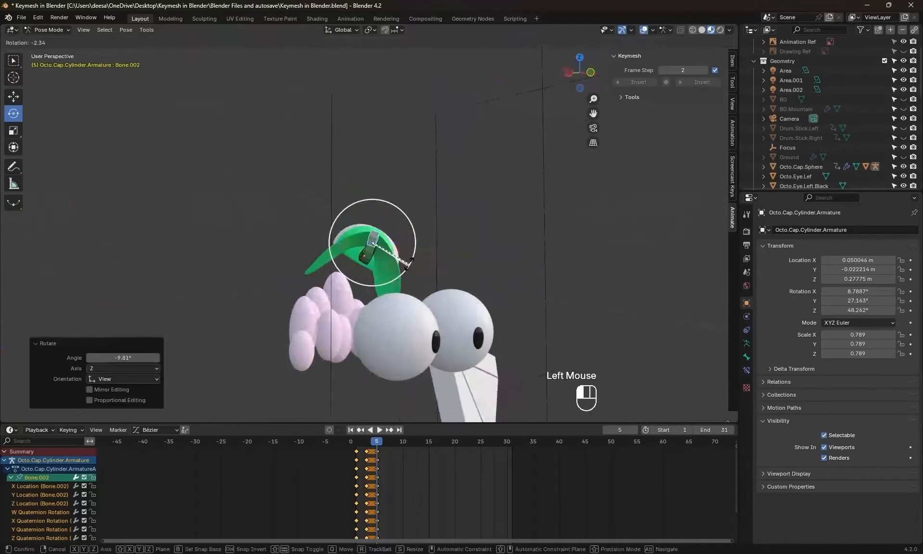
key(KP_1)
middle_drag(388, 216, 509, 229)
scroll(510, 228, up, 3)
click(510, 227)
key(KP_1)
- Pose the cap tail bones at frames 7 and 9 to follow the sketch, and save the file
click(387, 442)
key(ctrl+s)
key(r)
middle_drag(464, 294, 465, 333)
key(g)
click(398, 442)
key(ctrl+z)
key(KP_1)
click(471, 285)
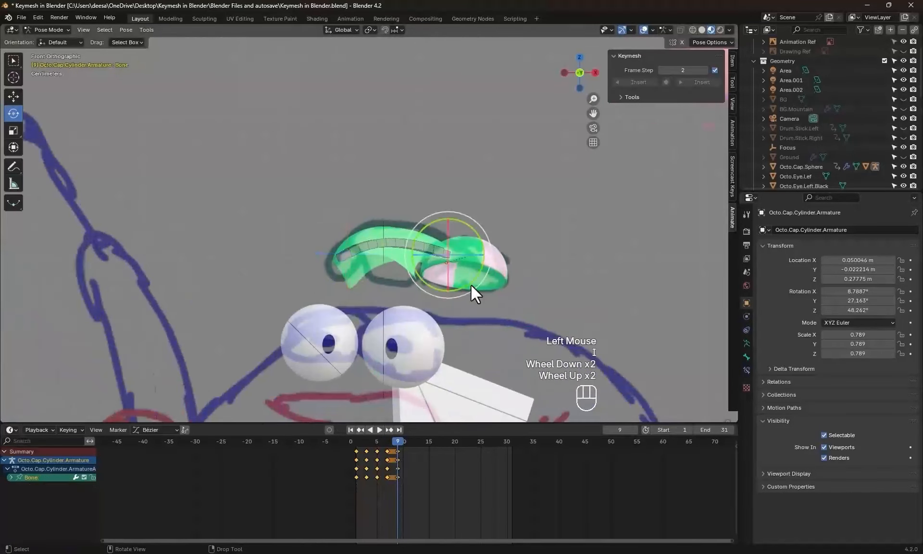
- Rotate and move the cap tail bones to the sketched outline at frame 11 and keyframe them
click(407, 441)
middle_drag(472, 285, 422, 334)
key(r)
key(KP_1)
click(379, 272)
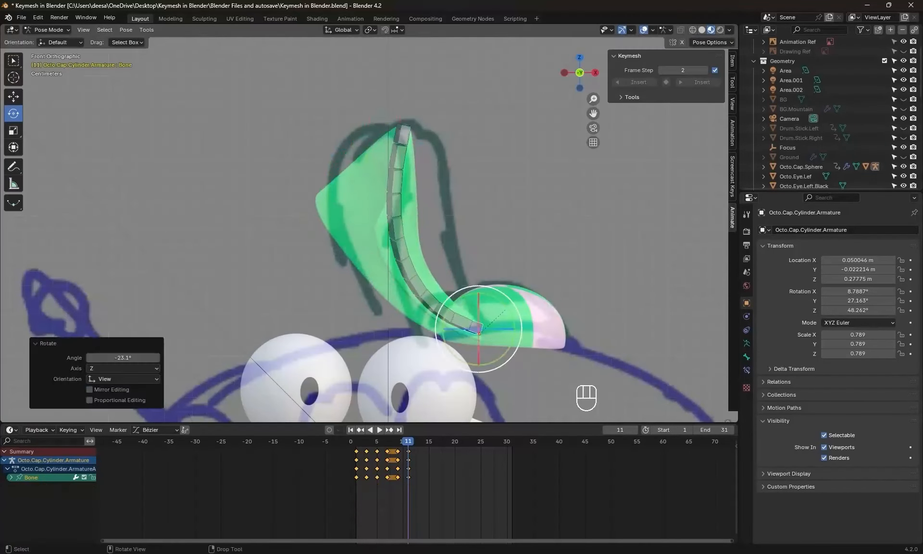
middle_drag(505, 310, 515, 163)
key(g)
key(KP_1)
scroll(480, 318, down, 2)
key(i)
- Pose the cap tail bones at frames 13 and 15, correcting their depth from other angles, and keyframe them
middle_drag(480, 318, 492, 223)
key(g)
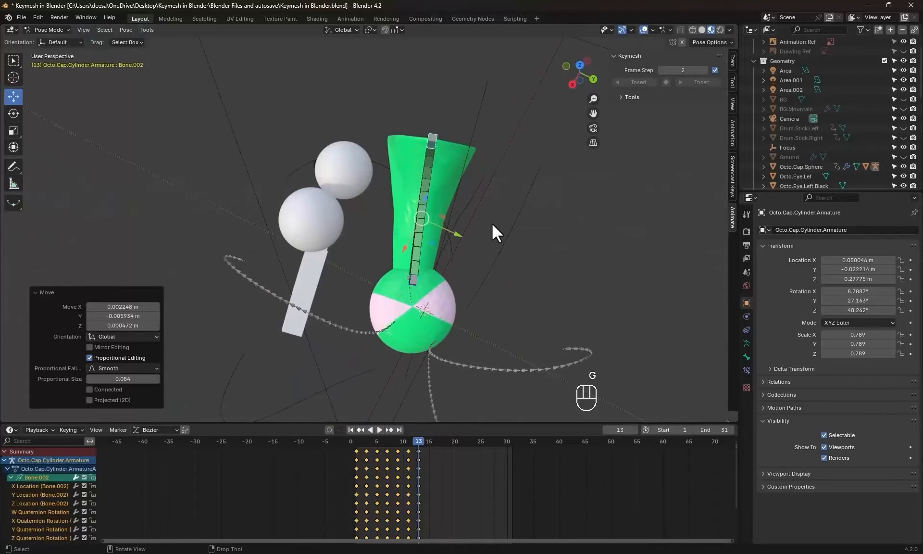
key(KP_1)
click(429, 442)
click(361, 118)
key(ctrl+z)
middle_drag(382, 147, 366, 149)
key(g)
key(g)
middle_drag(377, 288, 500, 299)
key(i)
- Rotate and move the cap tail bones at frame 17 to match the sketch and keyframe the pose
click(439, 442)
click(465, 255)
key(r)
key(g)
middle_drag(465, 236, 513, 201)
key(r)
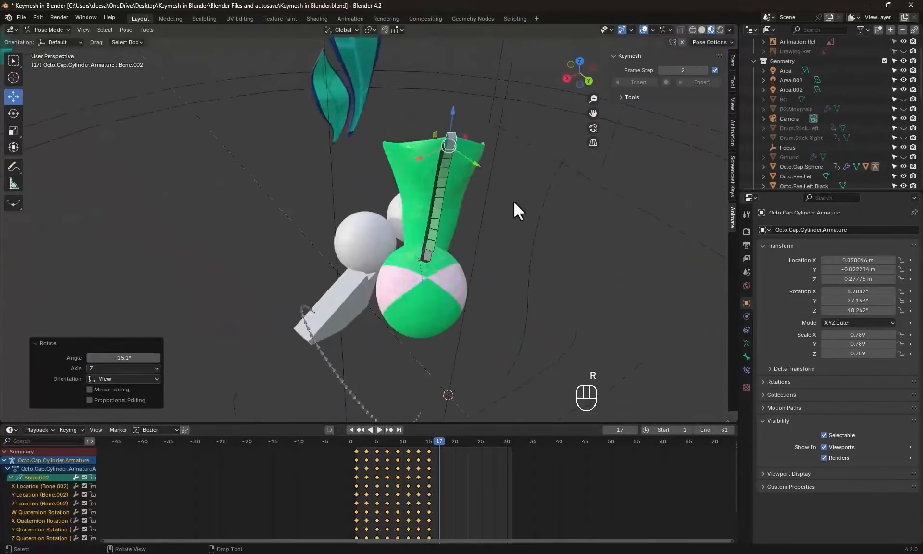
key(i)
key(KP_1)
- Pose and keyframe the cap tail bones at frame 19, go to frame 21 and save the file
click(450, 441)
middle_drag(365, 240, 441, 253)
key(g)
key(r)
key(i)
key(KP_1)
click(461, 441)
key(ctrl+s)
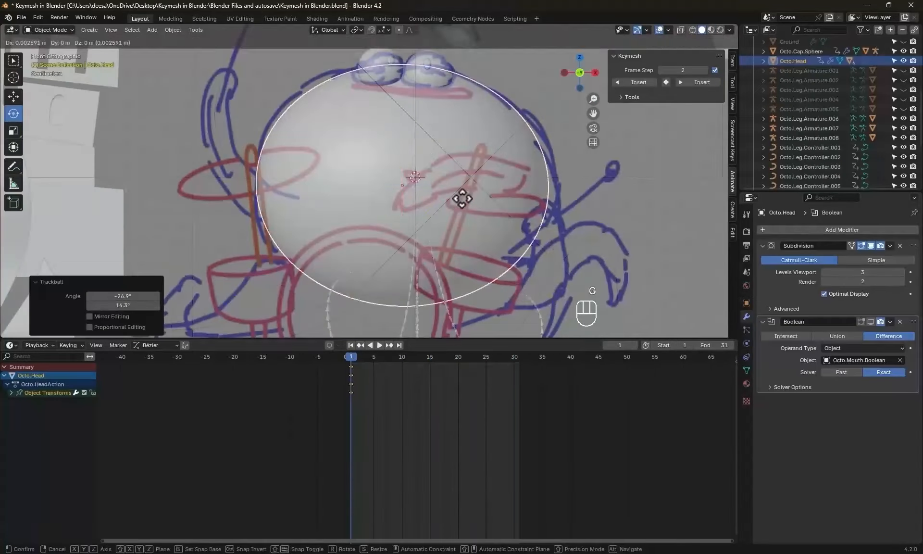
- Move and rotate Octo.Head to the sketched body at every second frame from 1 to 11
key(r)
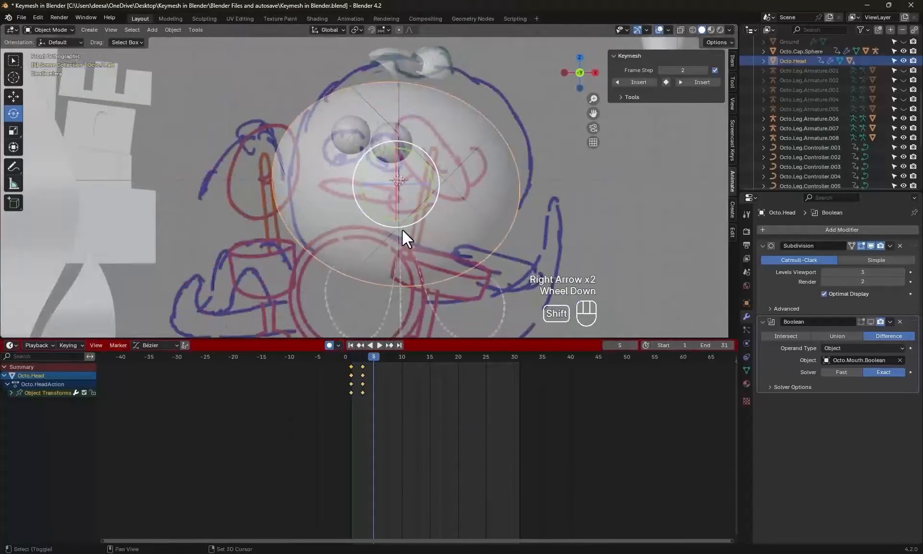
click(409, 209)
key(r)
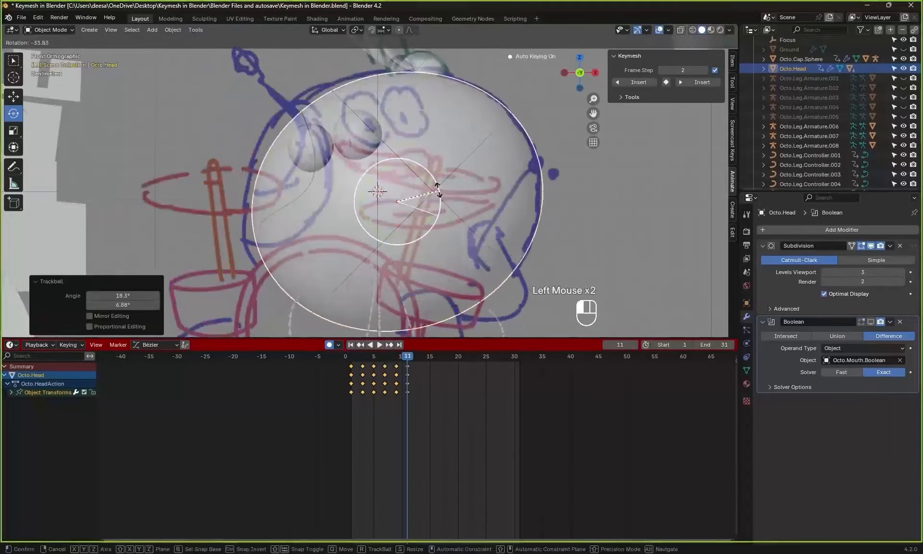
click(436, 185)
- Save the file and duplicate the Octo.Head keyframes one frame forward so that each pose holds for two frames
key(ctrl+s)
key(shift+d)
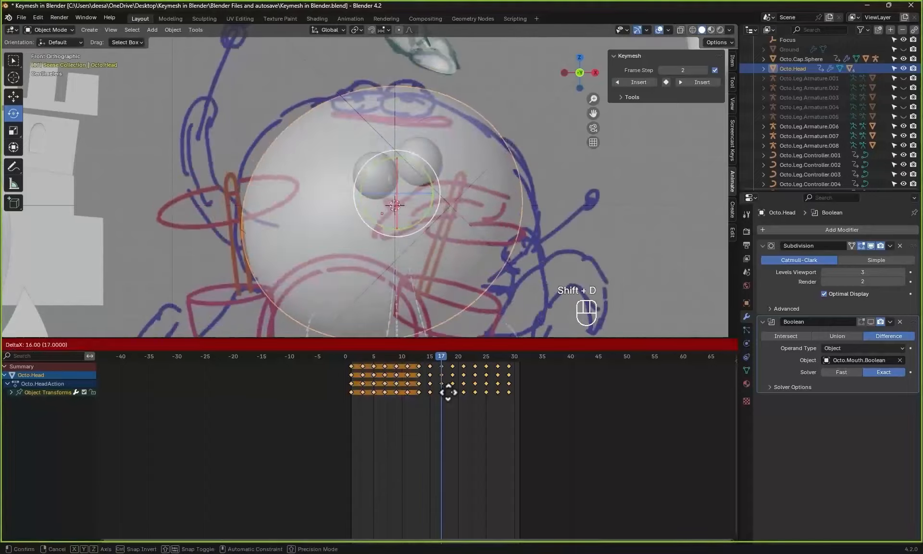
key(ctrl+z)
drag(423, 398, 419, 368)
key(shift+d)
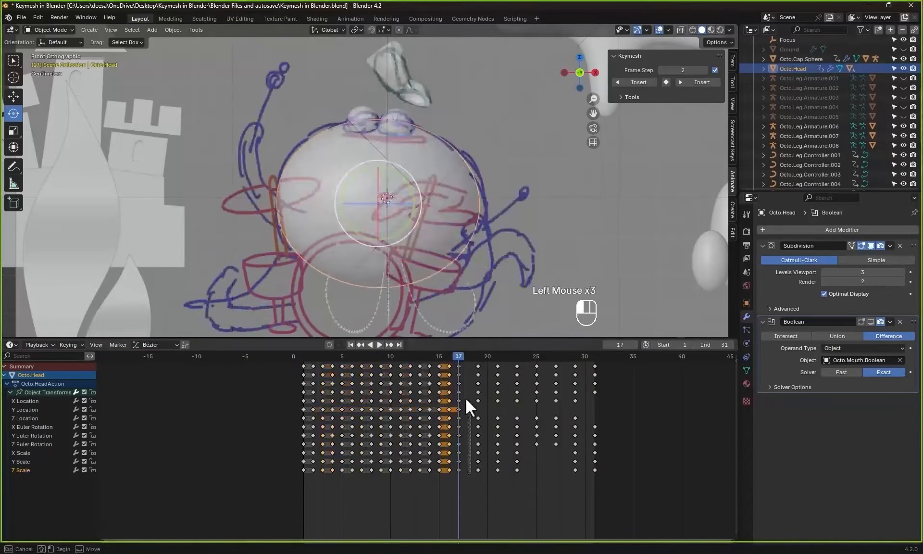
click(466, 398)
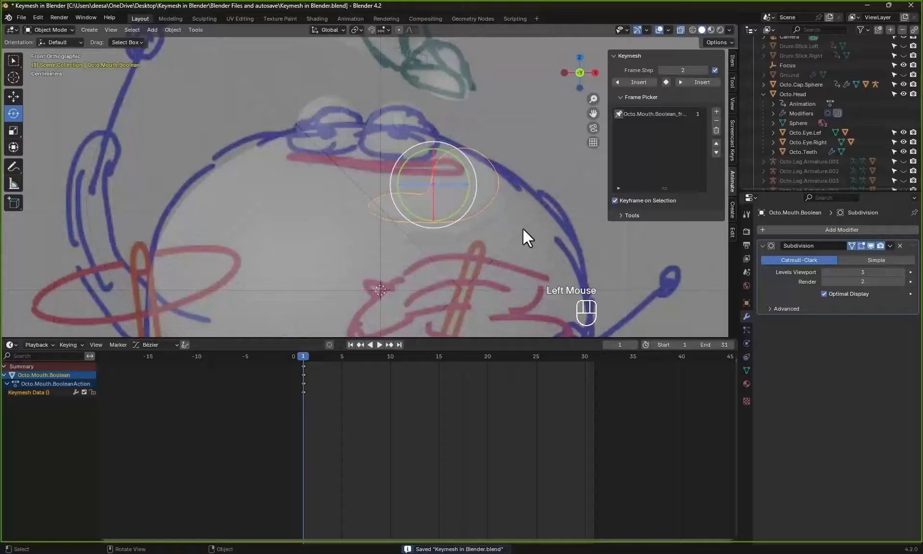
- Move the Octo.Mouth.Boolean vertices onto the sketched mouth outline at frames 1, 3, 5 and 7, with a separate Keymesh keyframe for each shape
key(g)
click(428, 261)
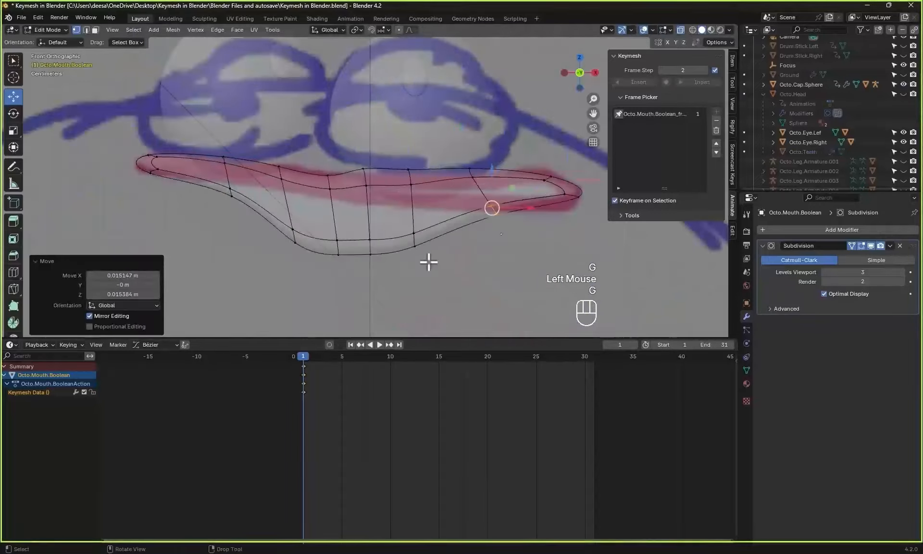
key(g)
click(340, 267)
key(g)
click(430, 273)
key(g)
click(321, 135)
- Reshape the mouth mesh vertex by vertex to the sketched outline at frames 9, 11, 13 and 15, with a Keymesh keyframe for each
click(430, 214)
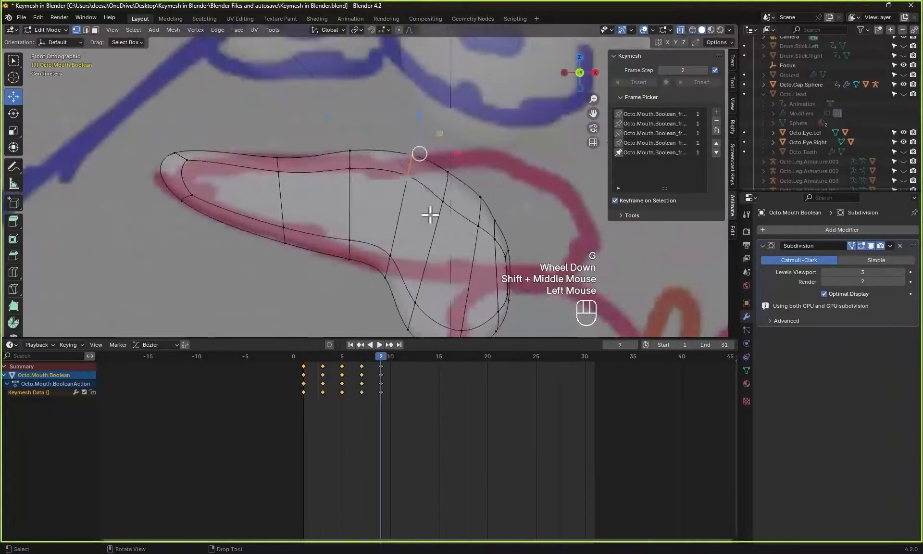
key(g)
click(313, 322)
key(g)
click(316, 200)
key(g)
click(383, 182)
key(g)
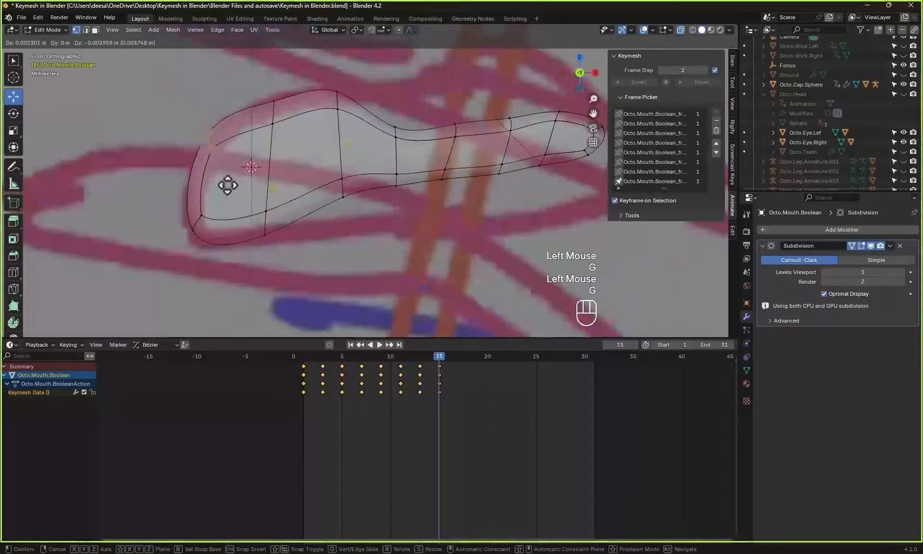